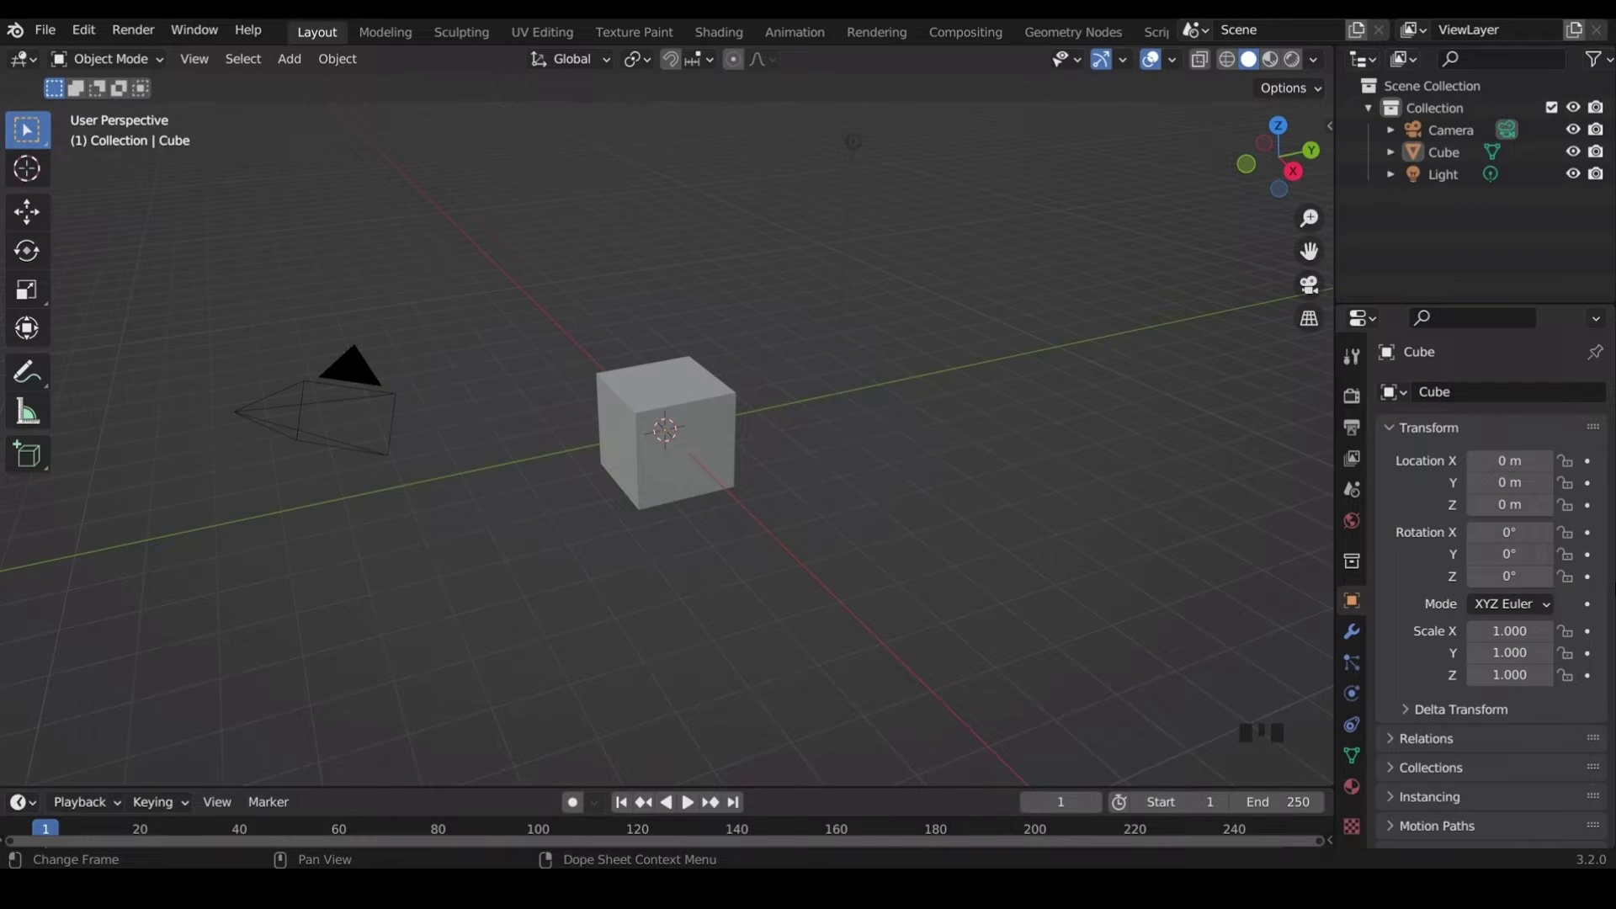
Delete the default cube and add a UV sphere at the world origin.
{"action": "key", "text": "Delete"}
{"action": "key", "text": "shift+a"}
{"action": "mouse_move", "coordinate": [779, 436]}
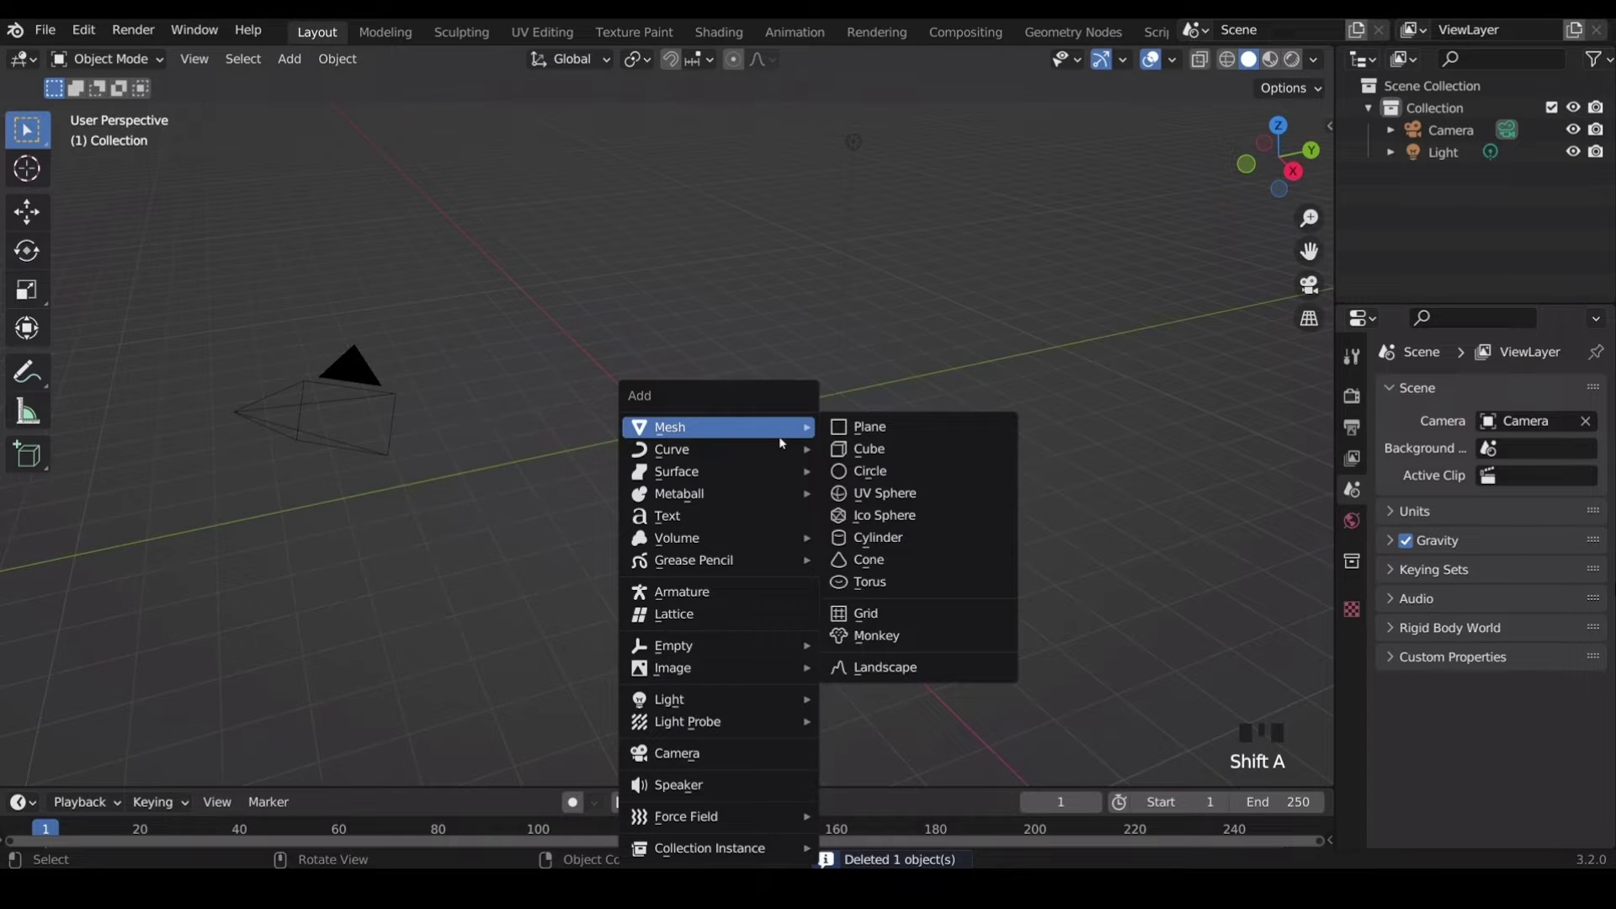
{"action": "left_click", "coordinate": [875, 492]}
Add a plane at the origin as the ground and scale it up uniformly to about 9.9.
{"action": "key", "text": "shift+a"}
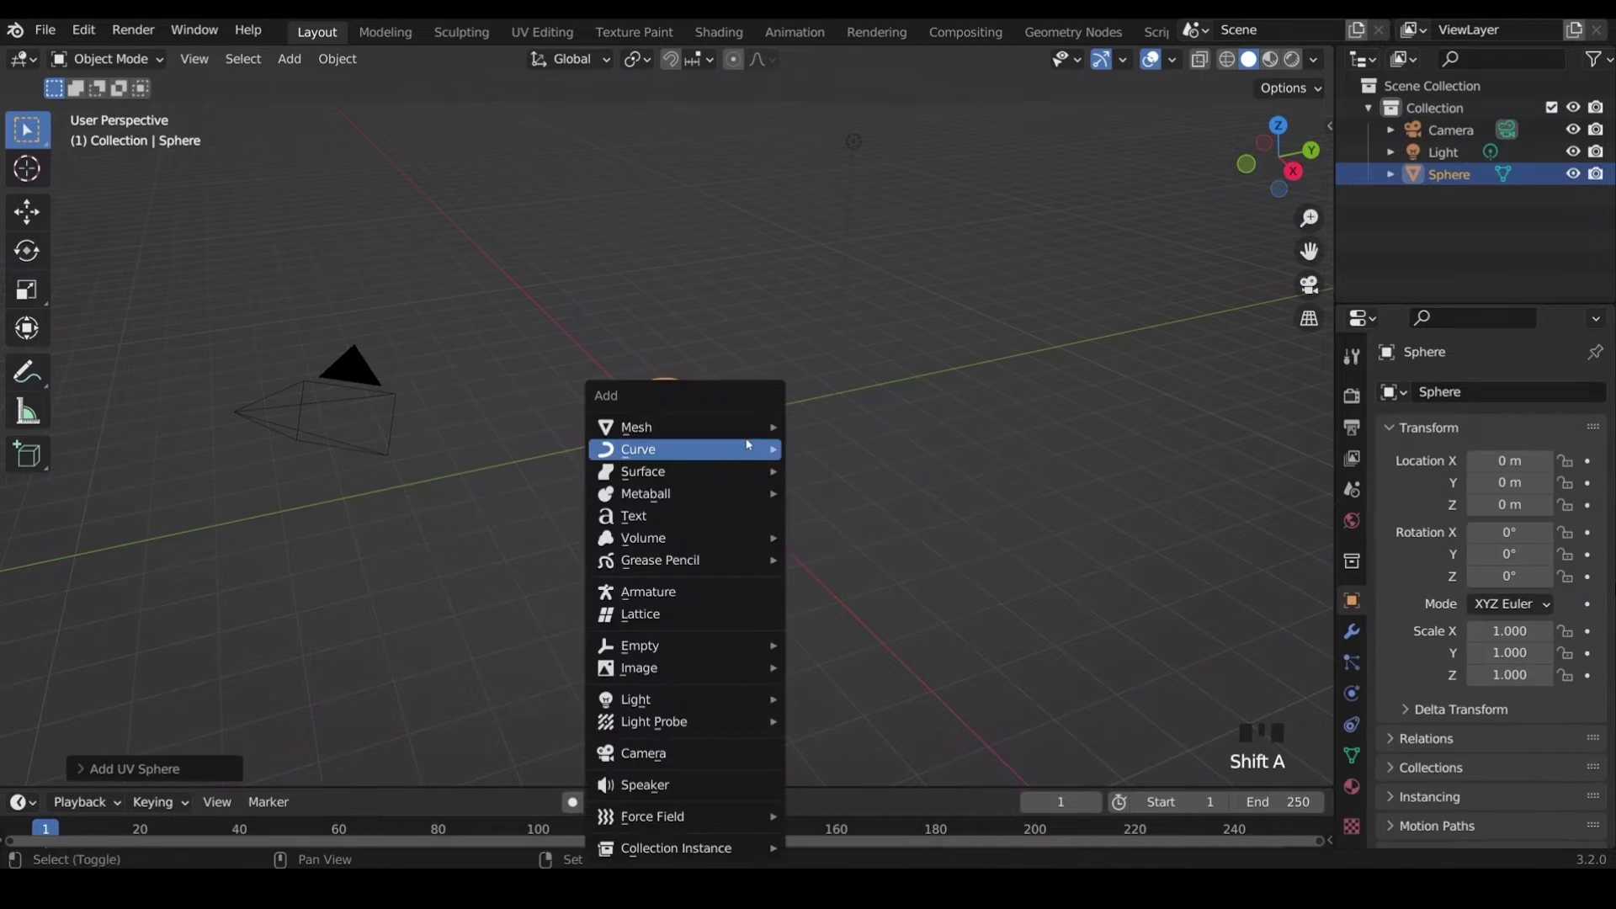
{"action": "mouse_move", "coordinate": [762, 427]}
{"action": "left_click", "coordinate": [828, 431]}
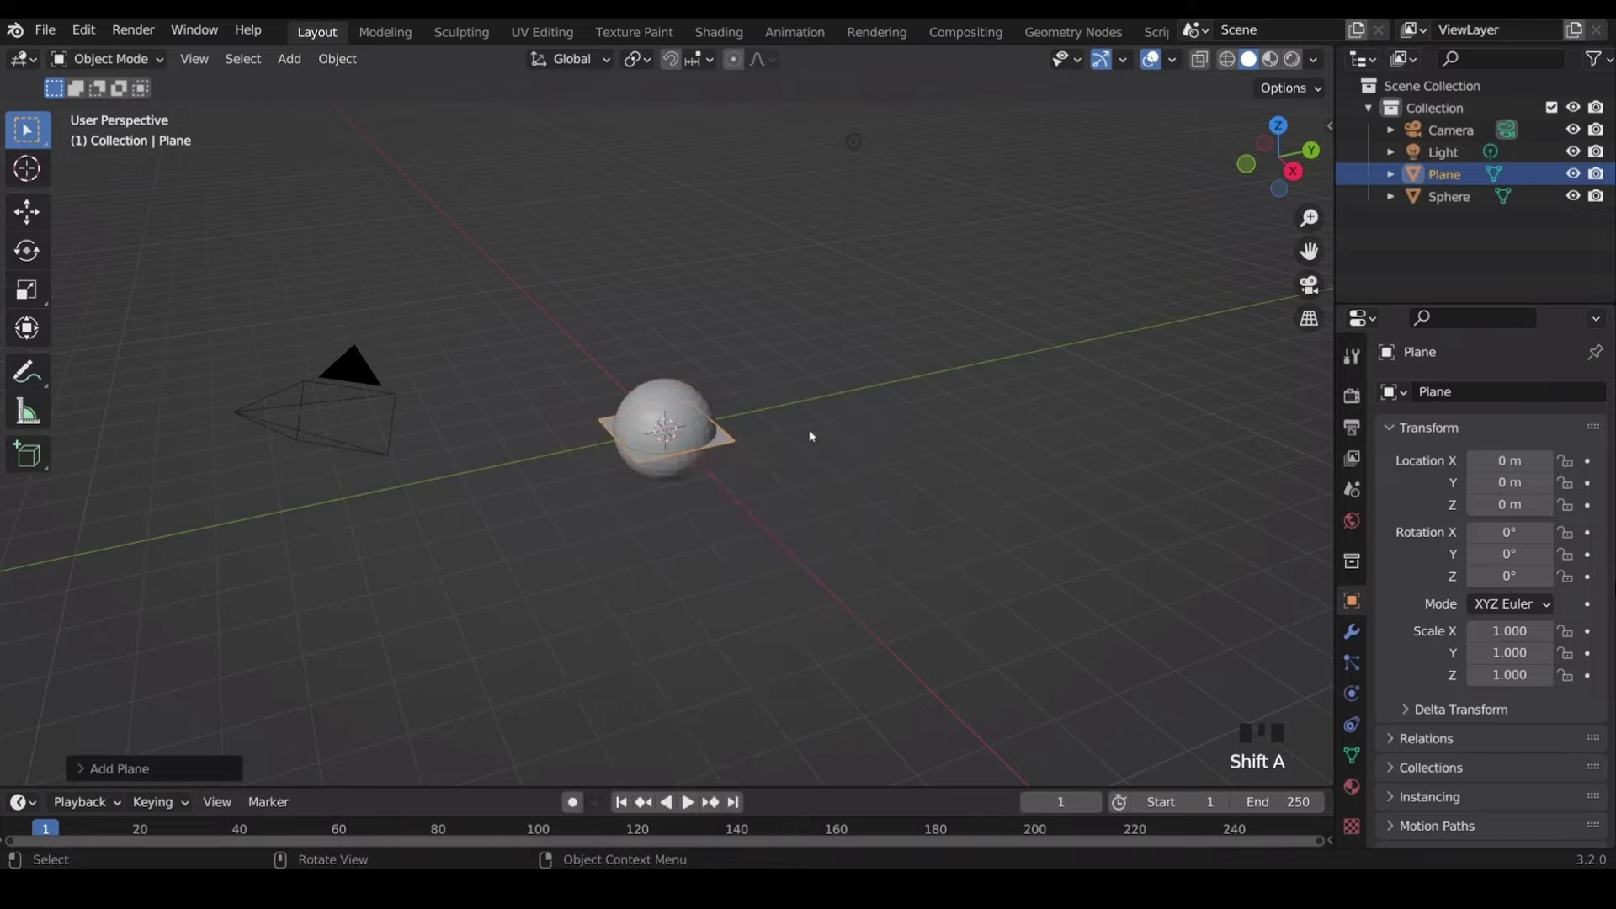
{"action": "key", "text": "s"}
{"action": "left_click", "coordinate": [367, 410]}
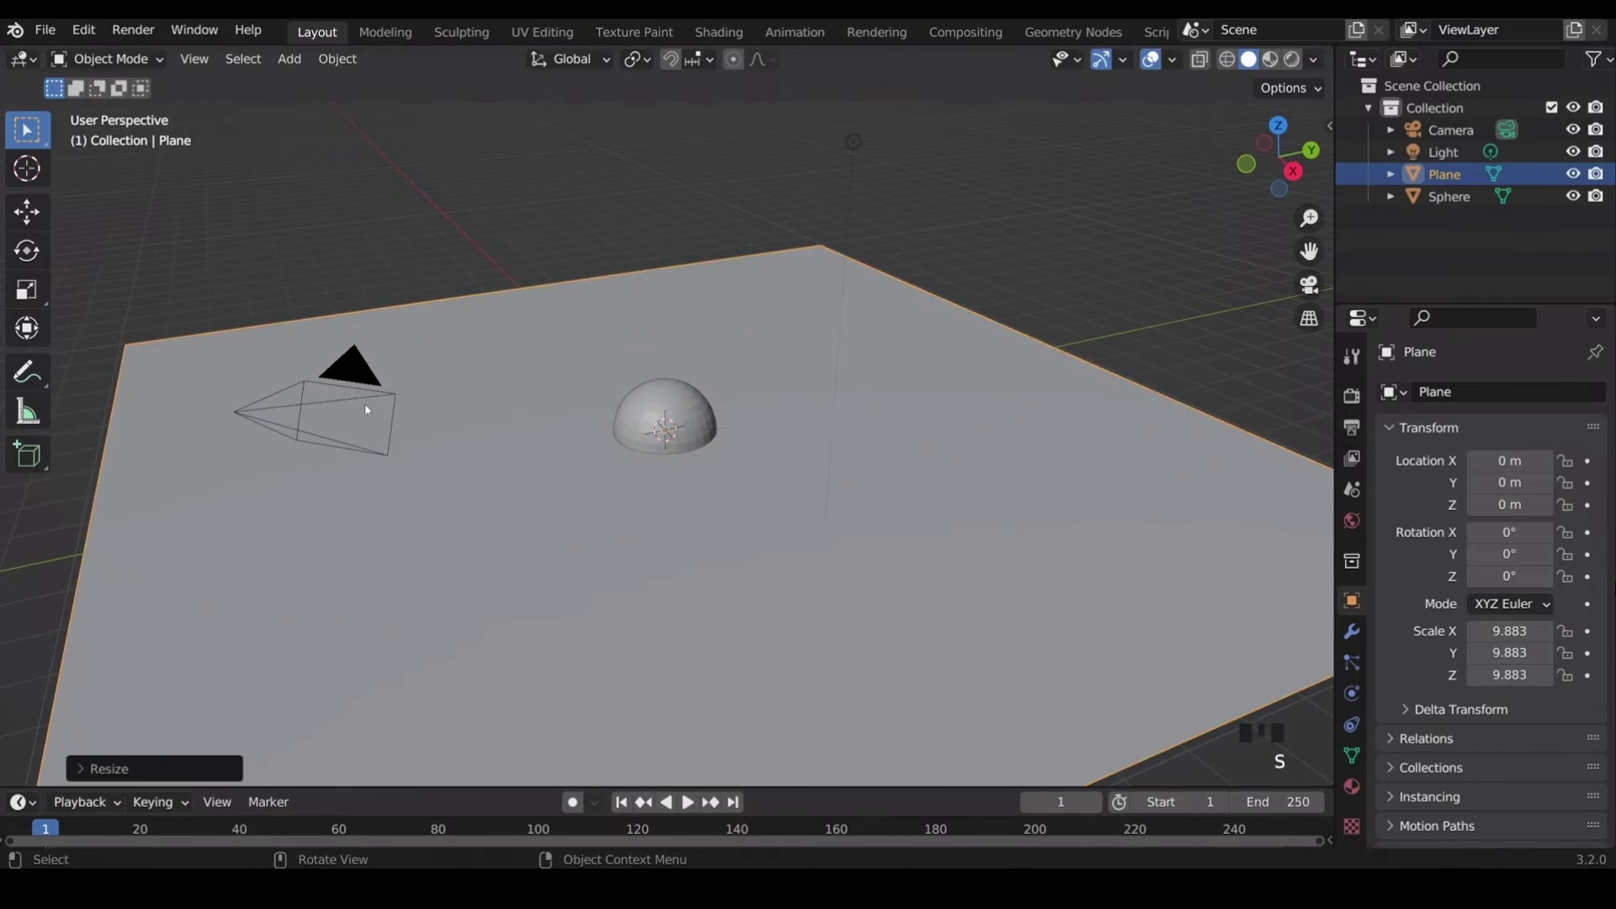
Raise the sphere straight up along Z to a height of about 4.14 m above the plane.
{"action": "left_click", "coordinate": [663, 425]}
{"action": "key", "text": "g"}
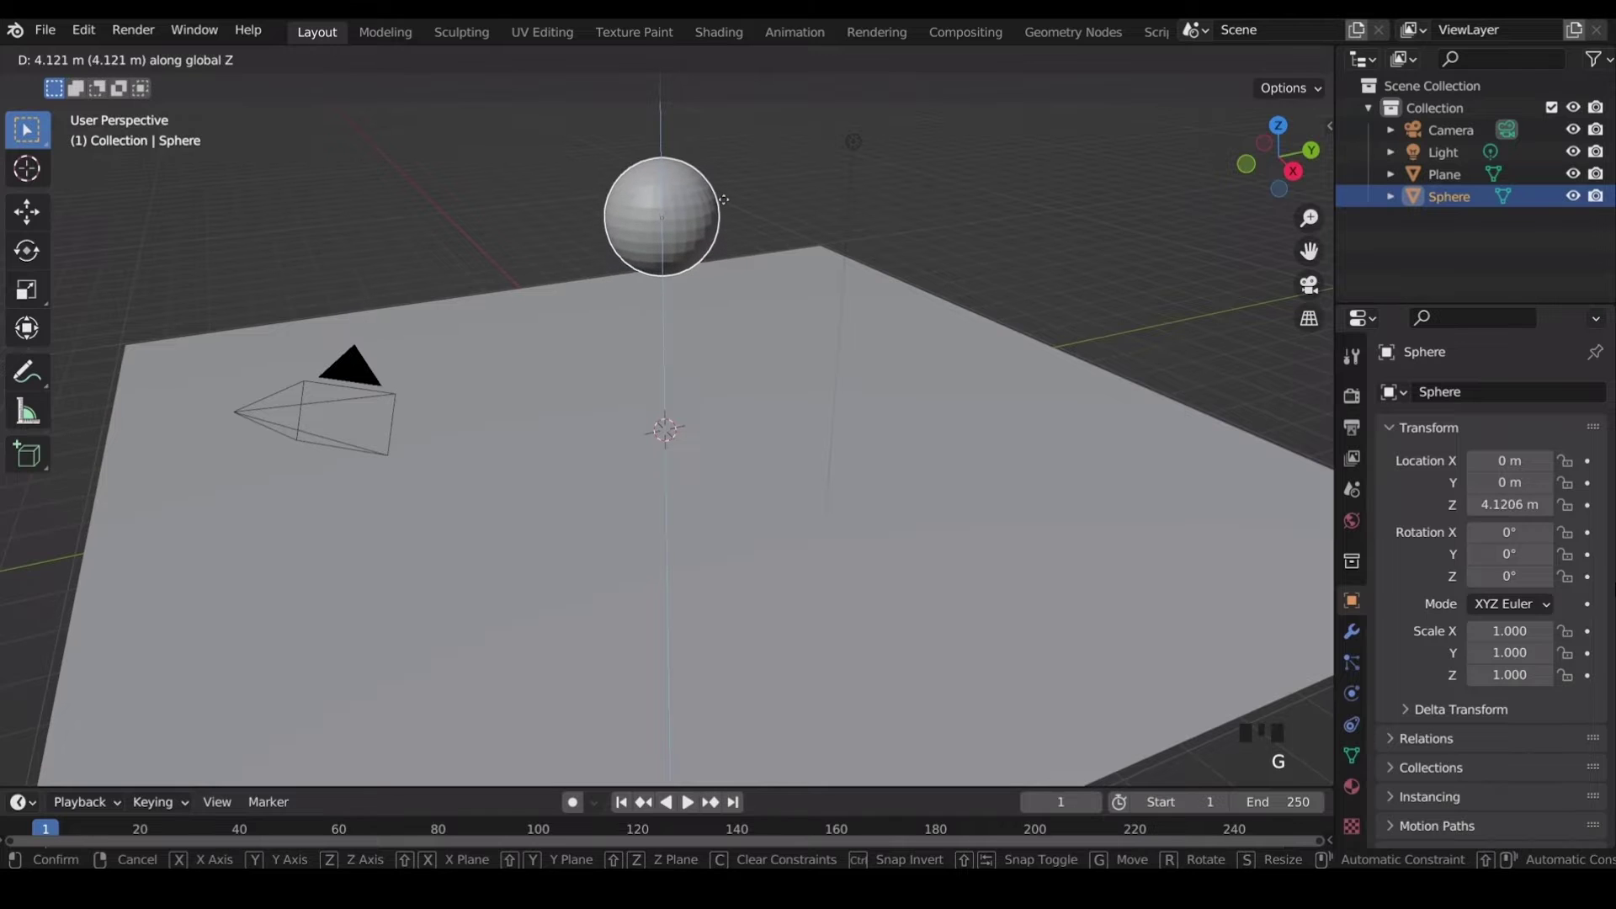
{"action": "left_click", "coordinate": [725, 204]}
{"action": "middle_click_drag", "start_coordinate": [726, 204], "coordinate": [678, 370]}
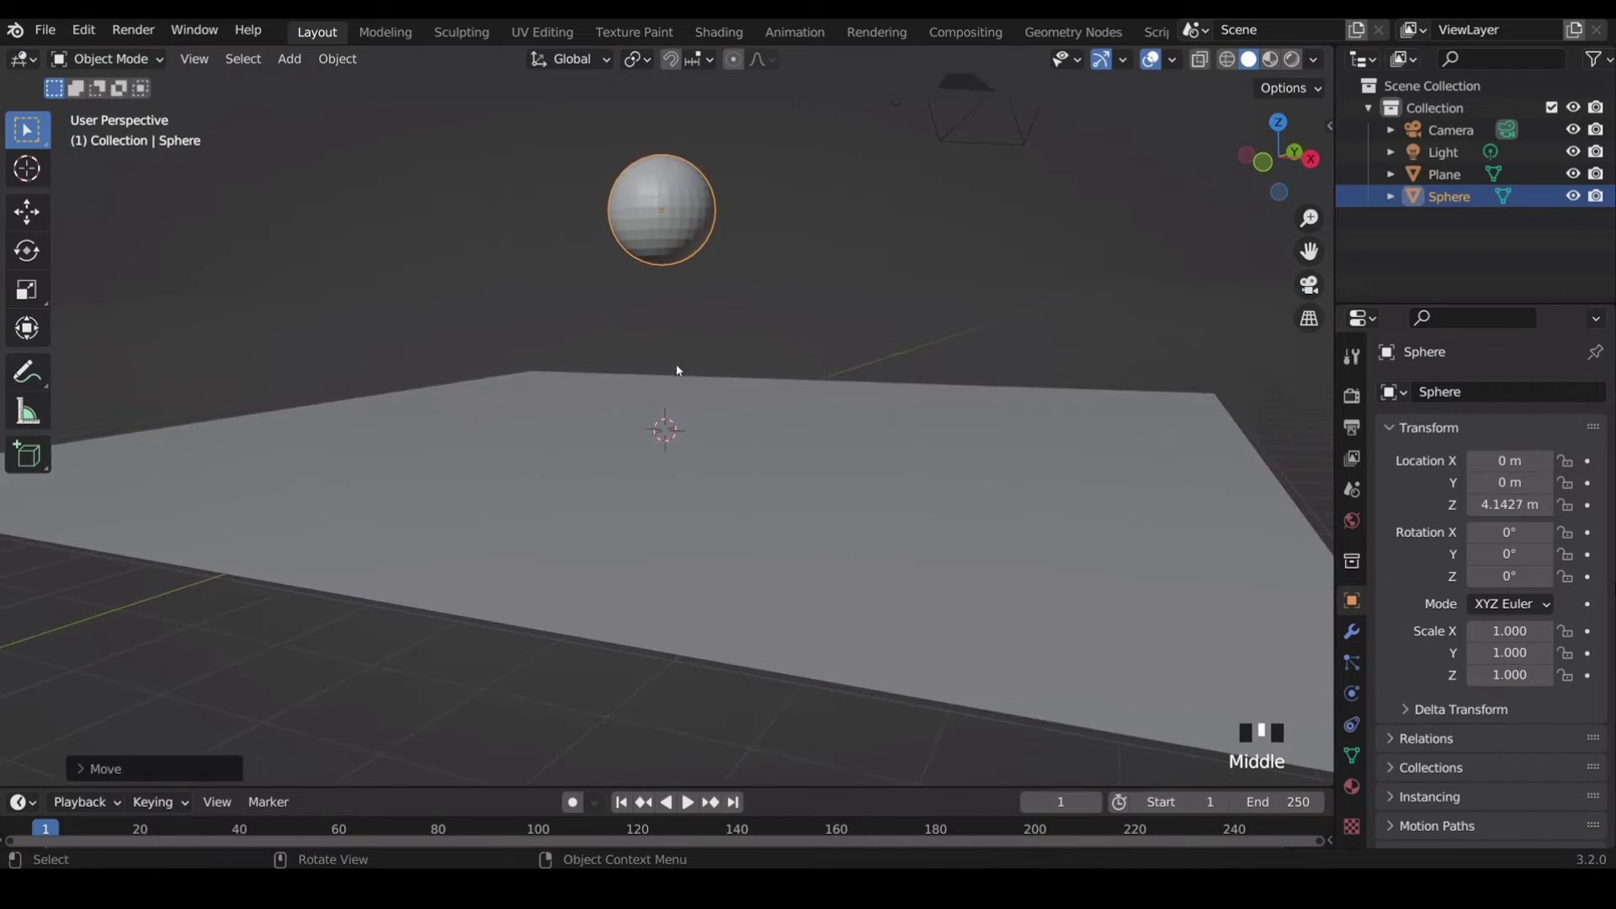
Turn on auto keying and insert location, rotation and scale keyframes for the sphere at frame 1.
{"action": "left_click", "coordinate": [574, 804]}
{"action": "left_click_drag", "start_coordinate": [557, 787], "coordinate": [557, 757]}
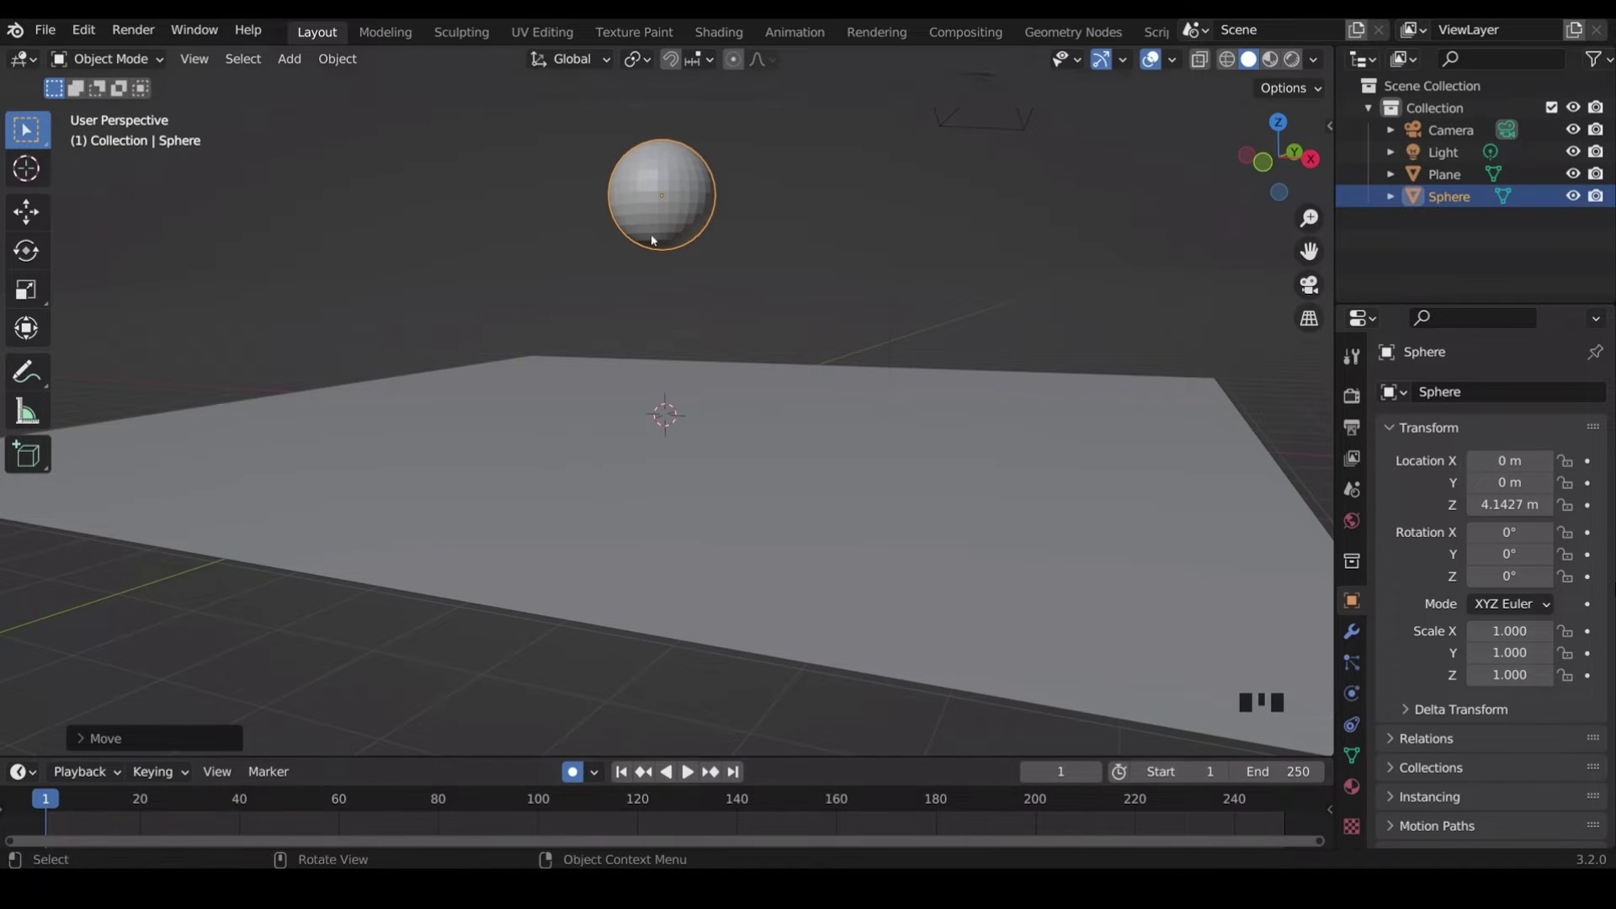
{"action": "key", "text": "i"}
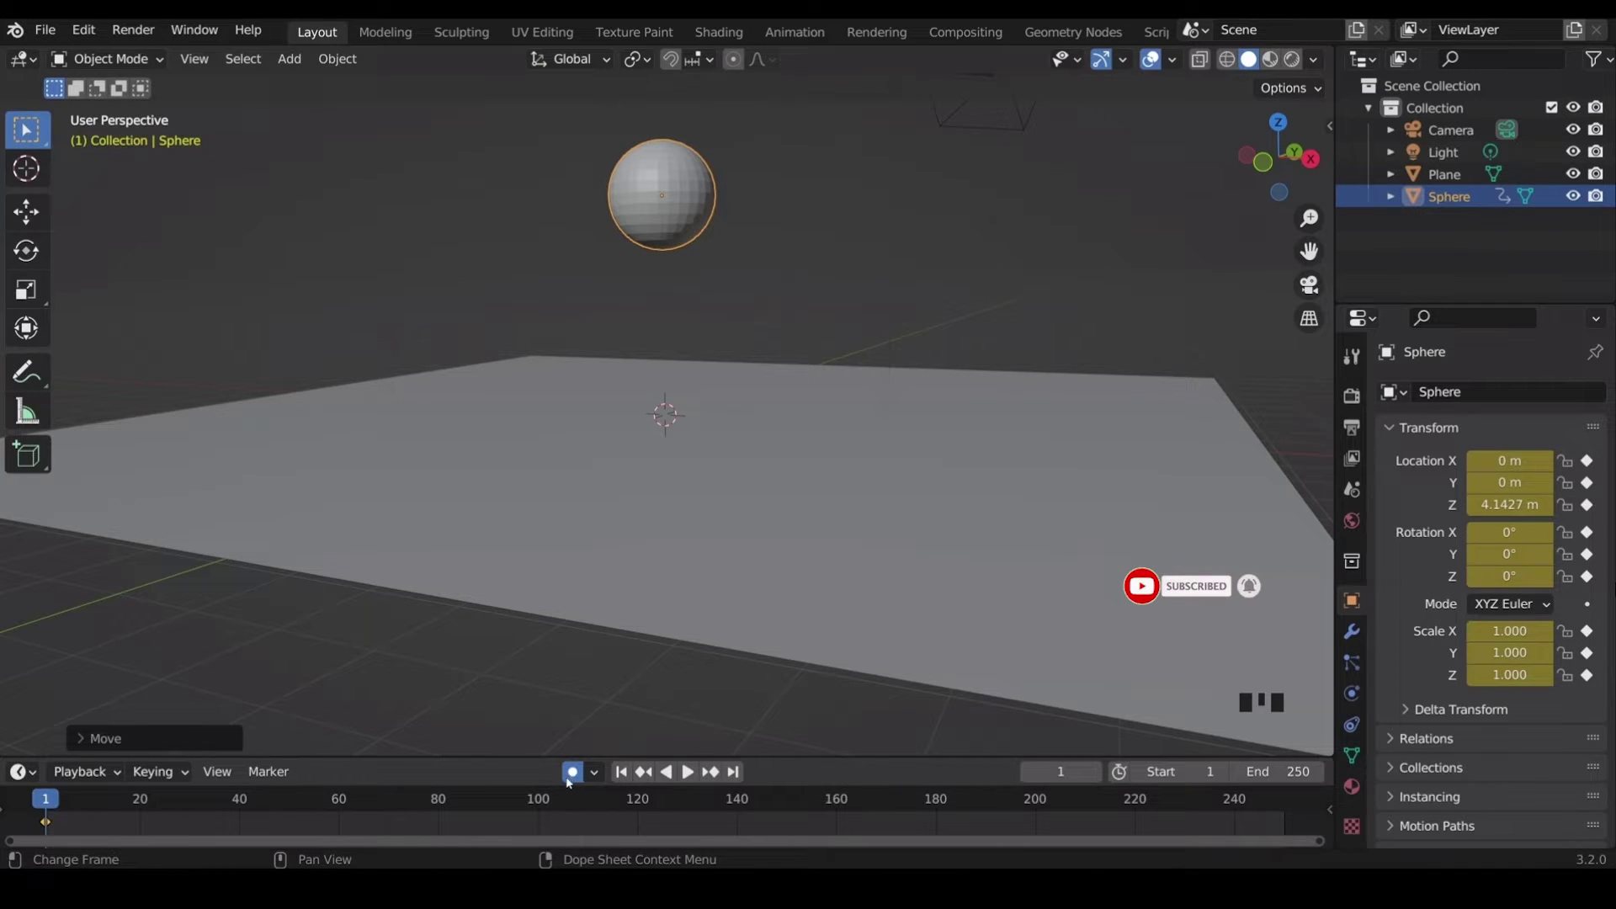
Move the playhead to frame 25 and set the scene's frame rate to 25 fps.
{"action": "left_click_drag", "start_coordinate": [306, 812], "coordinate": [165, 810]}
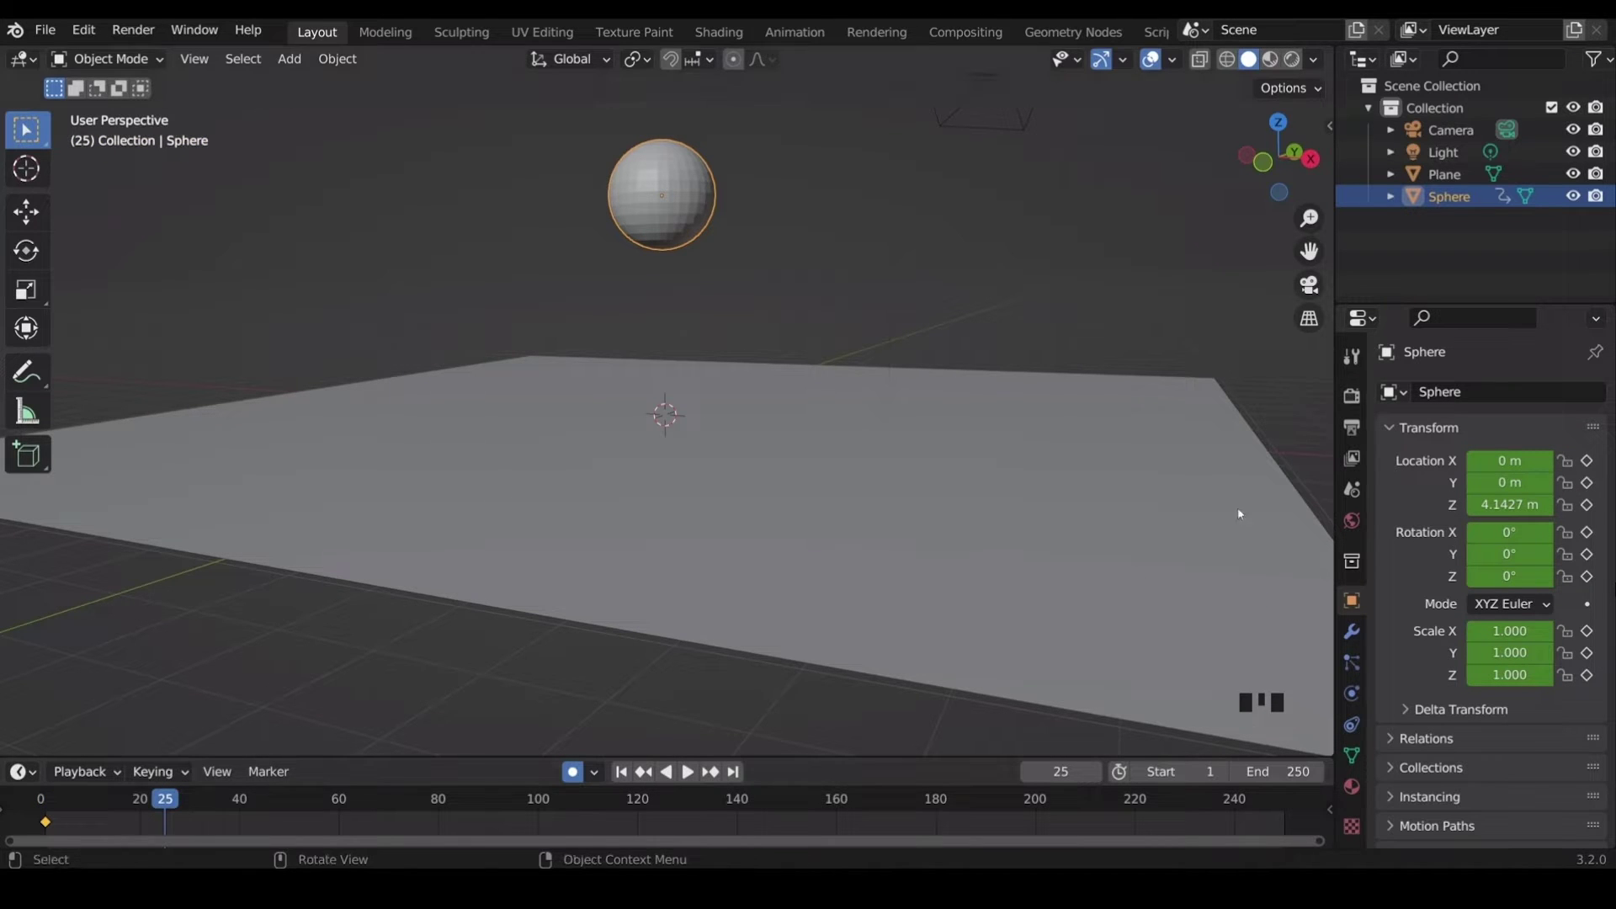
{"action": "left_click", "coordinate": [1352, 427]}
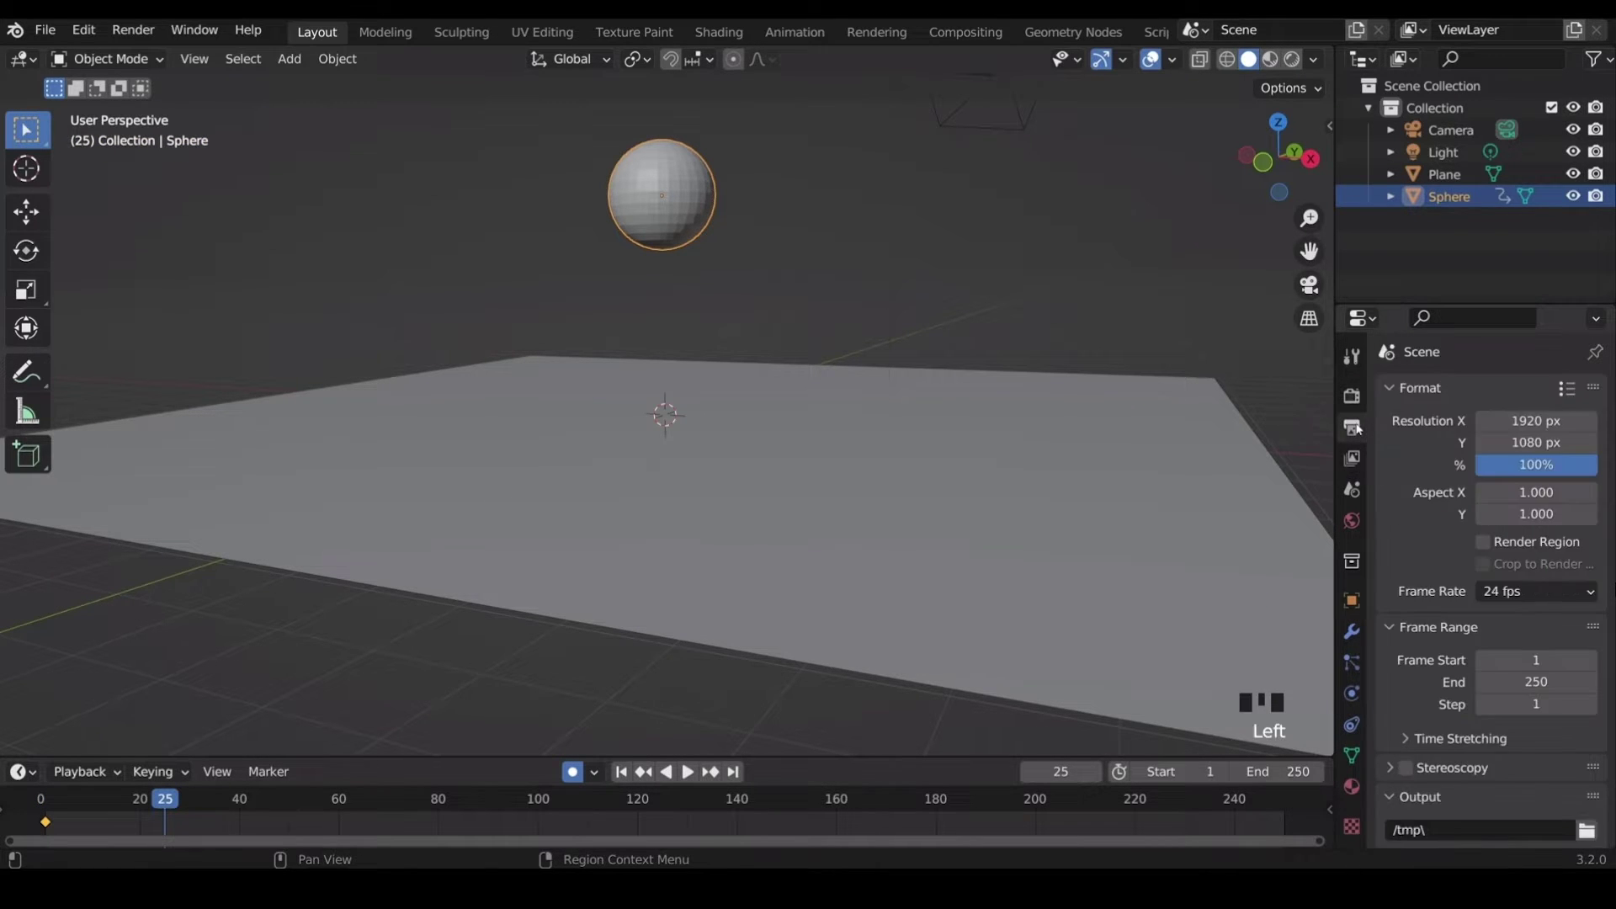
{"action": "left_click", "coordinate": [1524, 592]}
{"action": "left_click", "coordinate": [1503, 658]}
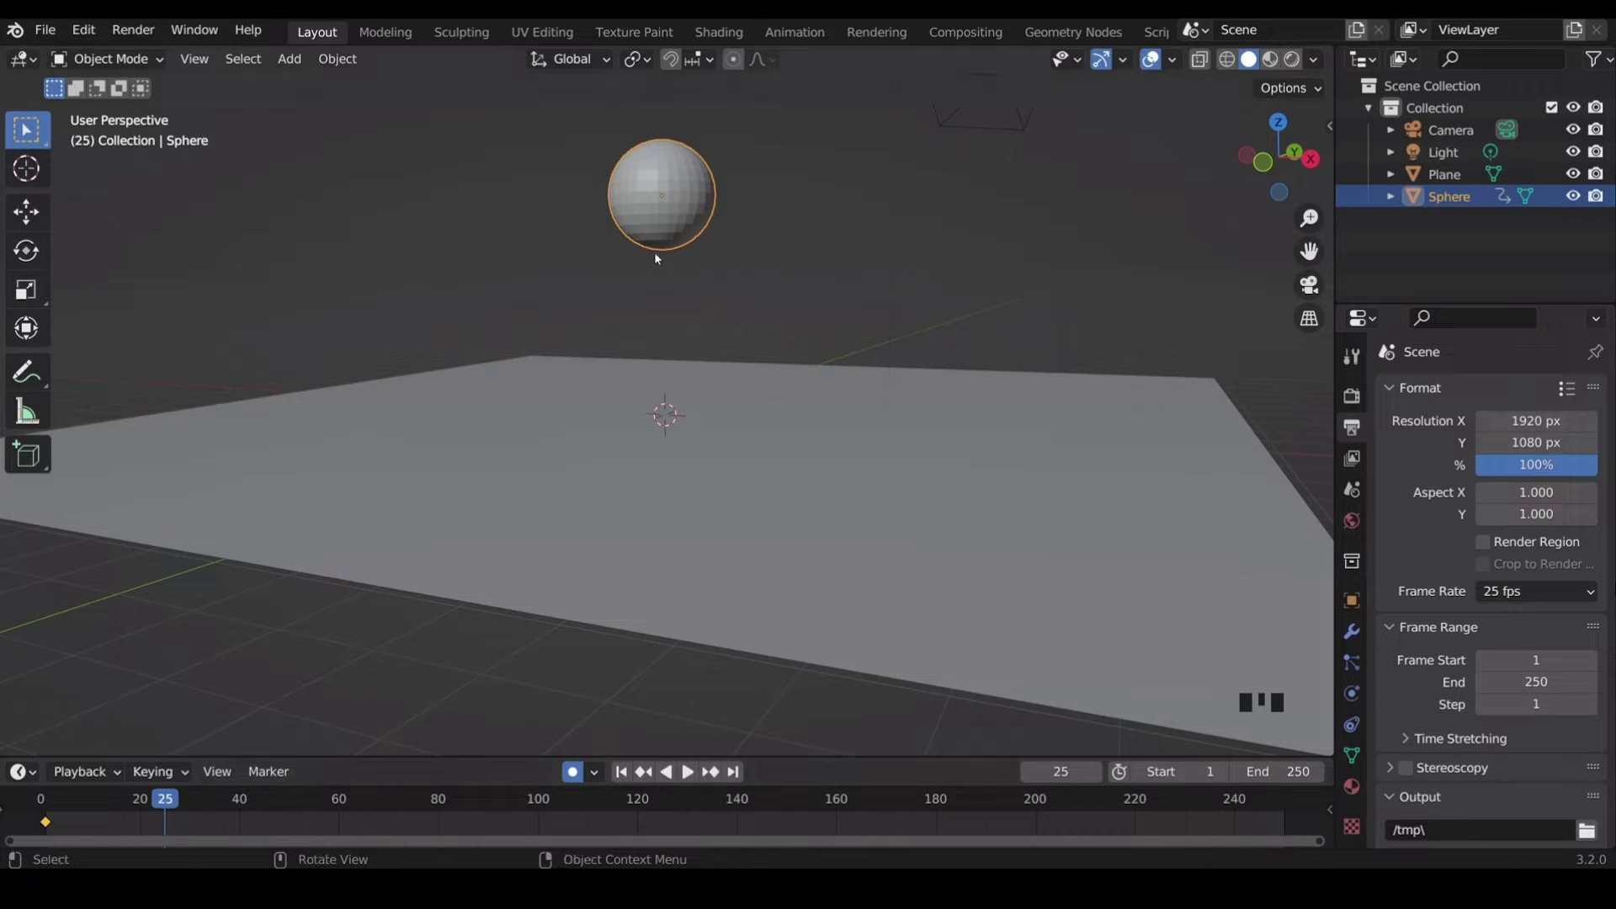
At frame 25, lower the sphere along Z until it just rests on the ground plane, refining the contact in front view.
{"action": "key", "text": "g"}
{"action": "key", "text": "z"}
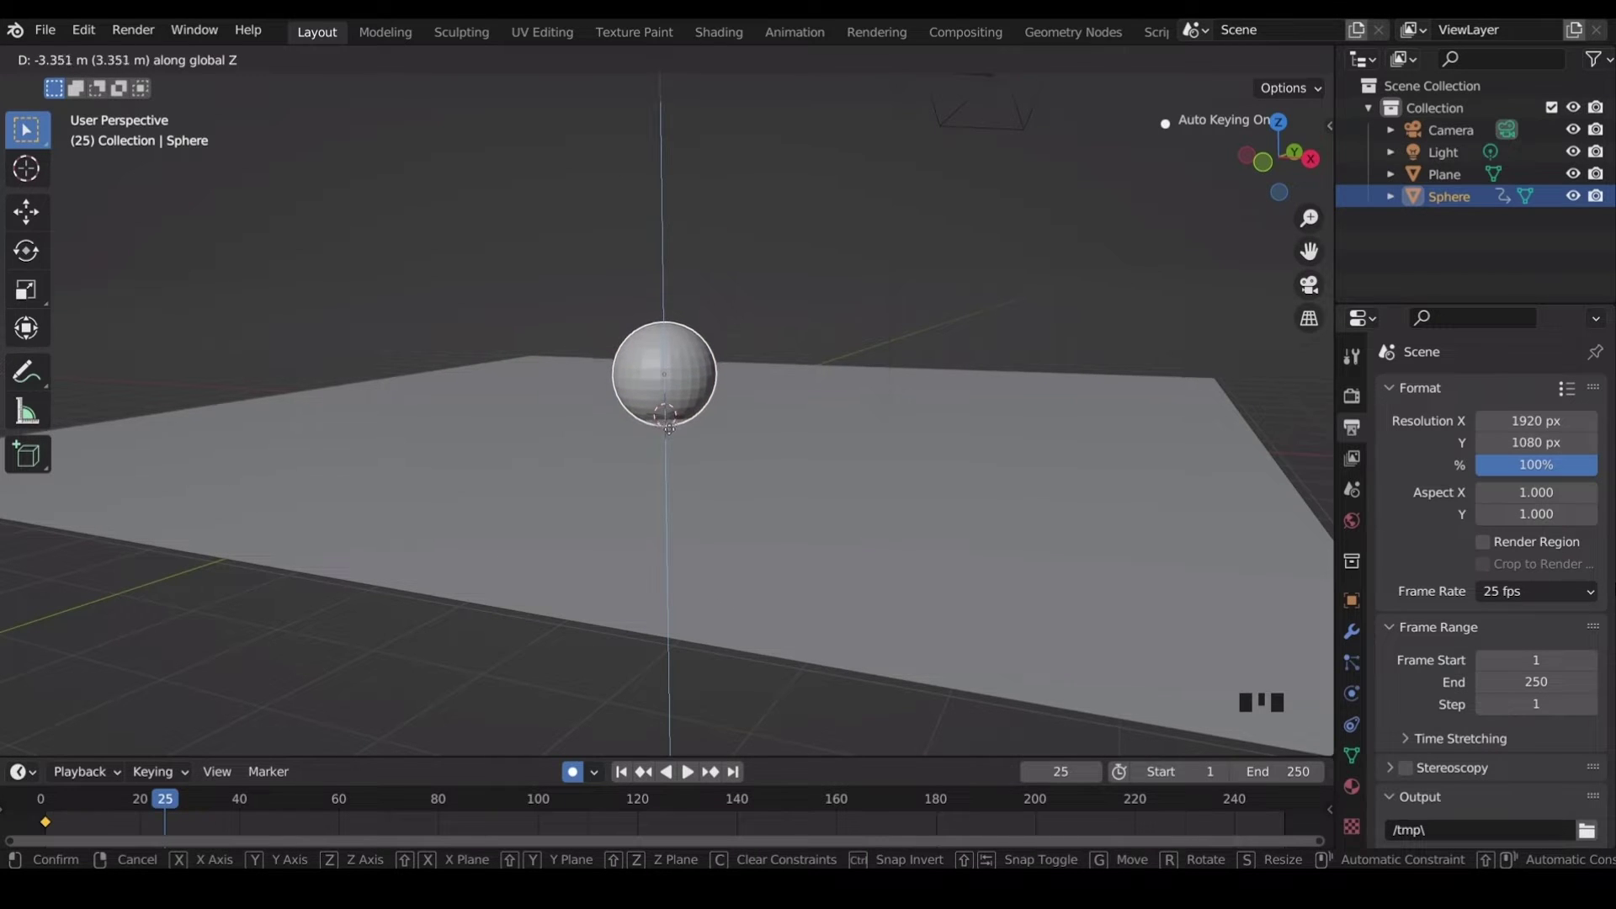
{"action": "left_click", "coordinate": [664, 418]}
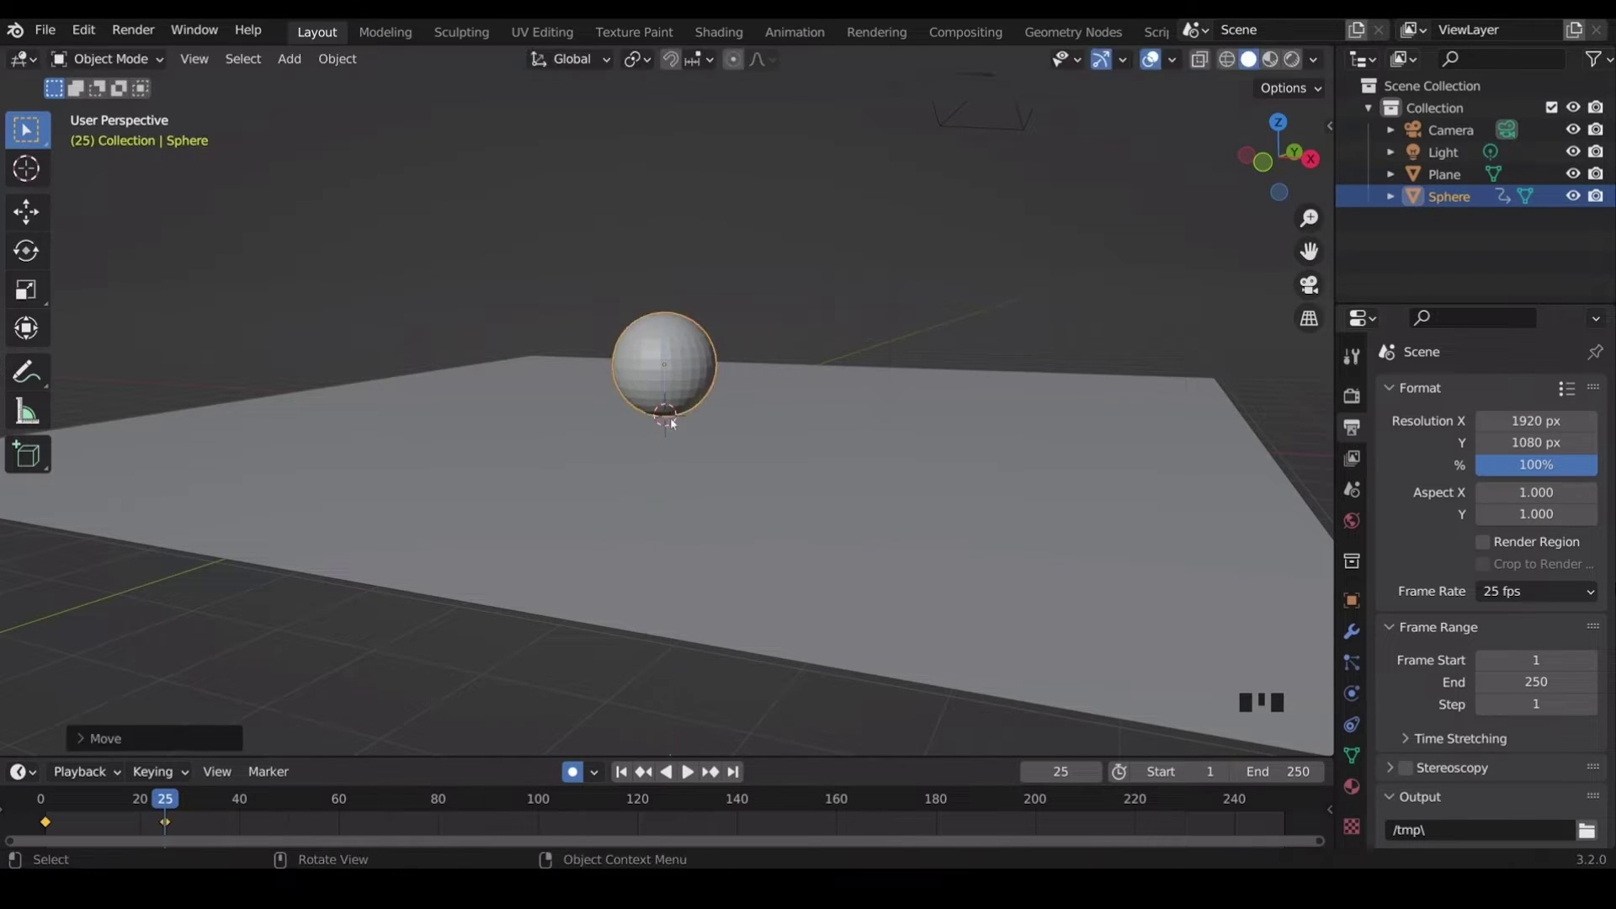
{"action": "key", "text": "KP_1"}
{"action": "scroll", "coordinate": [715, 409], "scroll_direction": "up", "scroll_amount": 8}
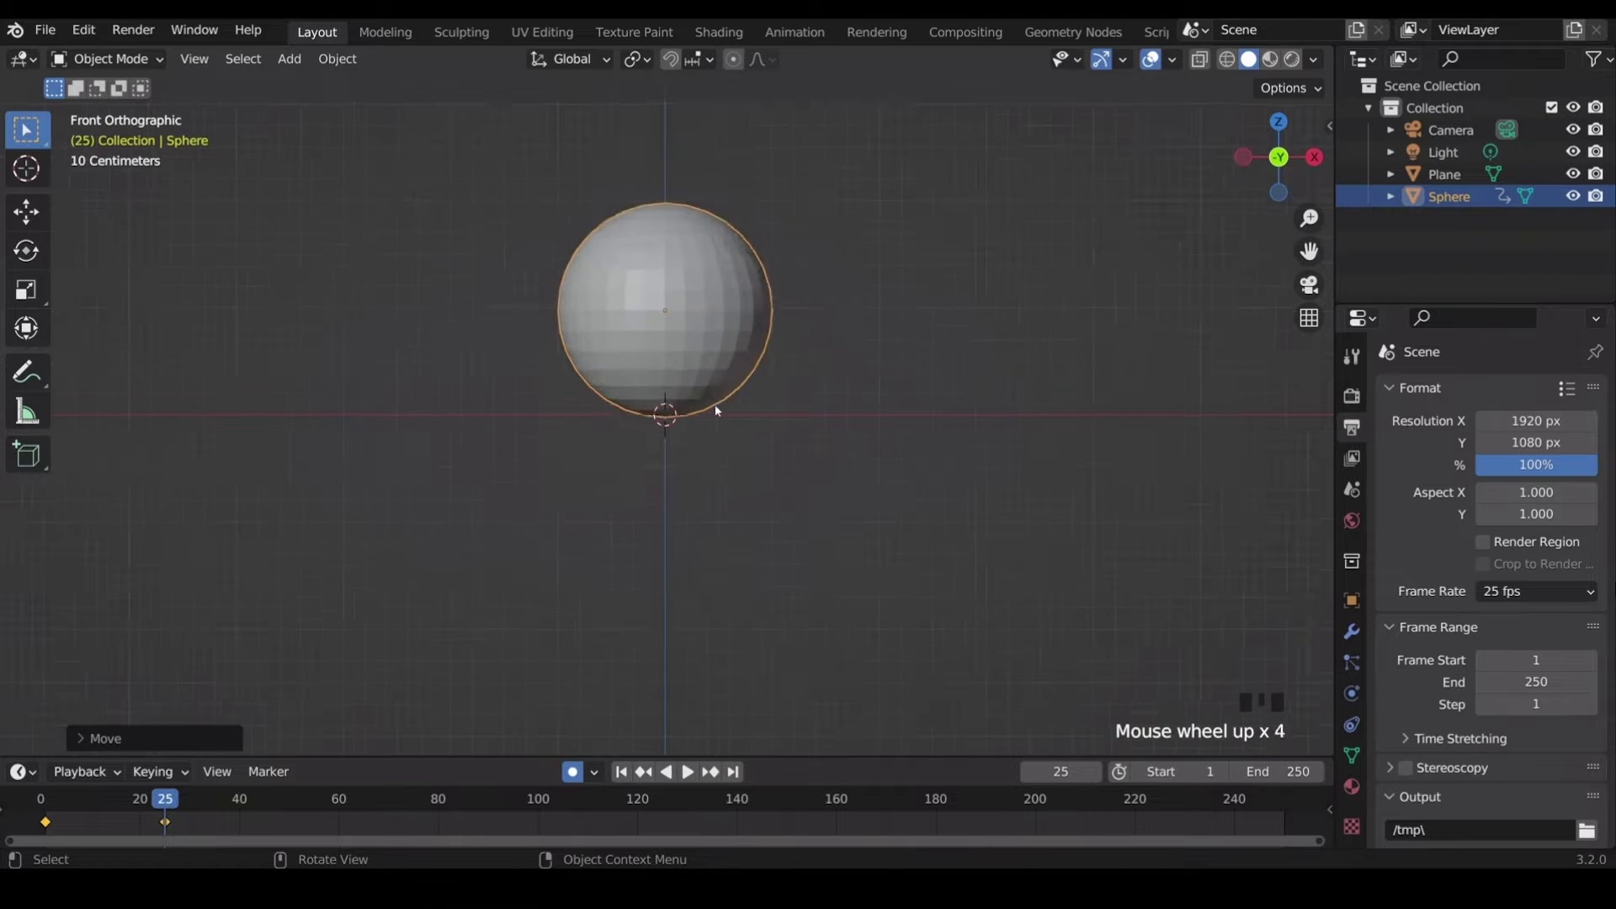
{"action": "key", "text": "g"}
{"action": "key", "text": "z"}
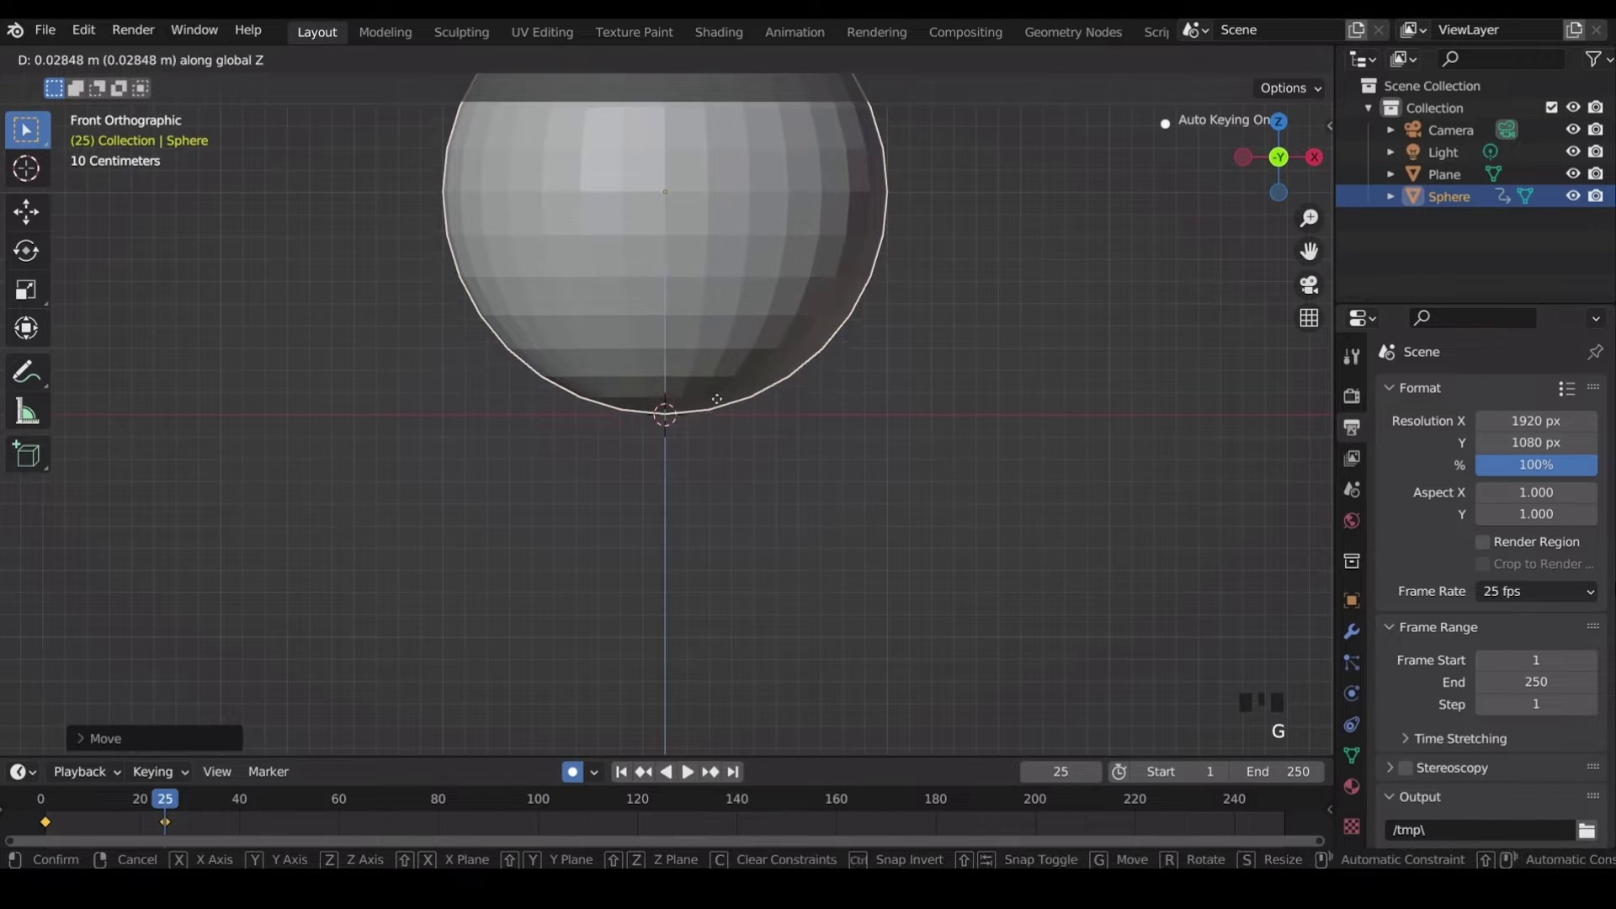
{"action": "left_click", "coordinate": [722, 399]}
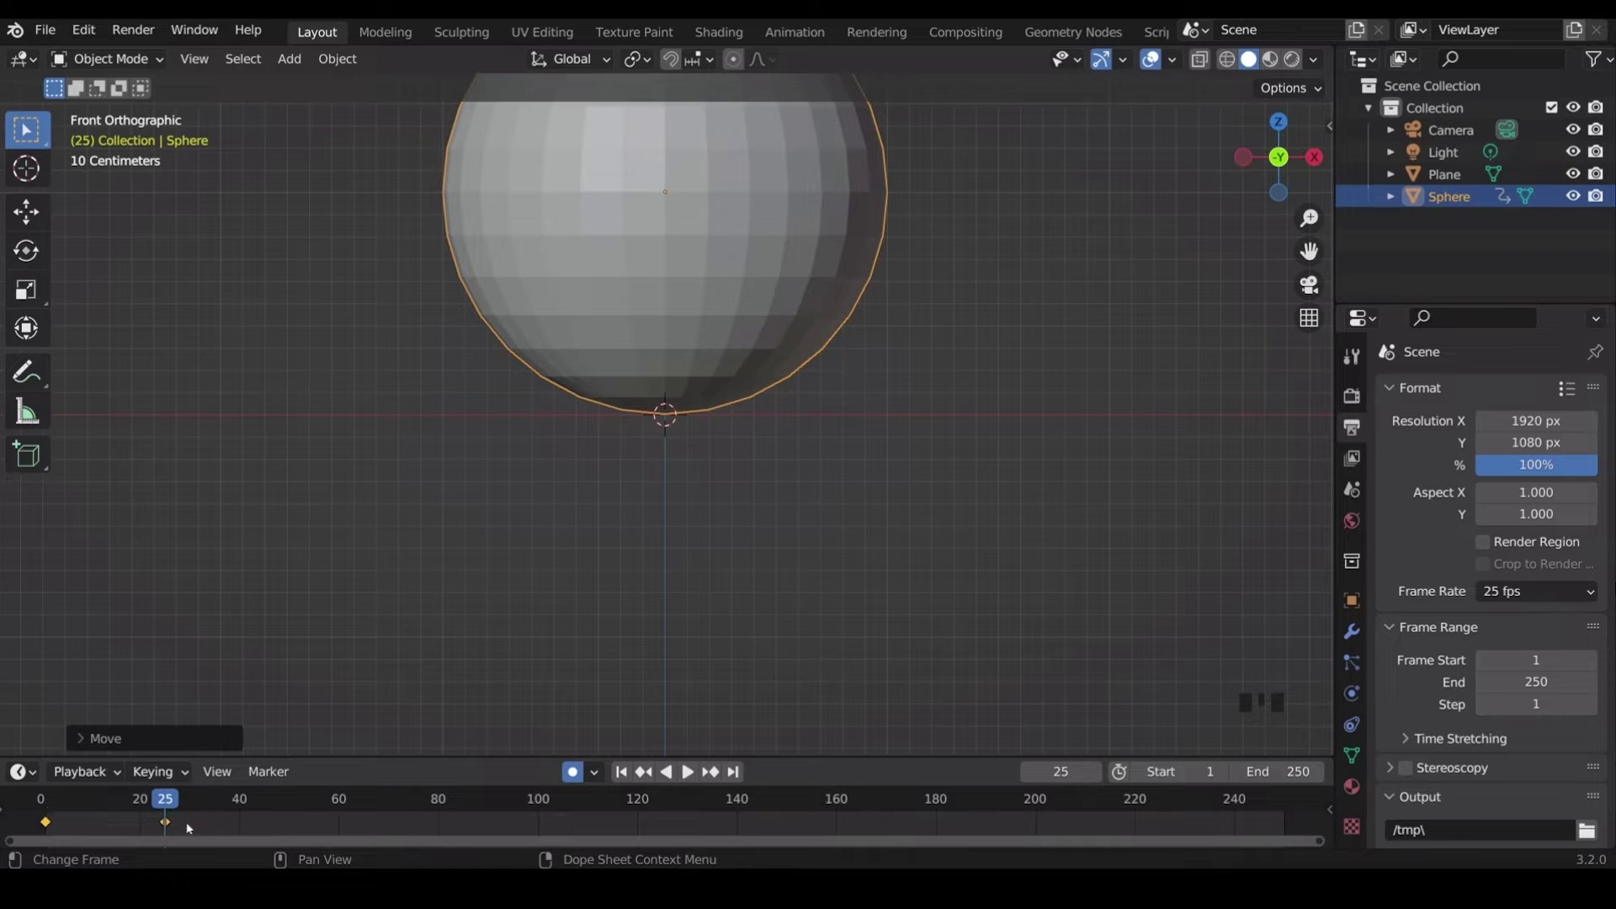
Set the animation's end frame to 25.
{"action": "left_click", "coordinate": [1269, 773]}
{"action": "type", "text": "25"}
{"action": "key", "text": "Return"}
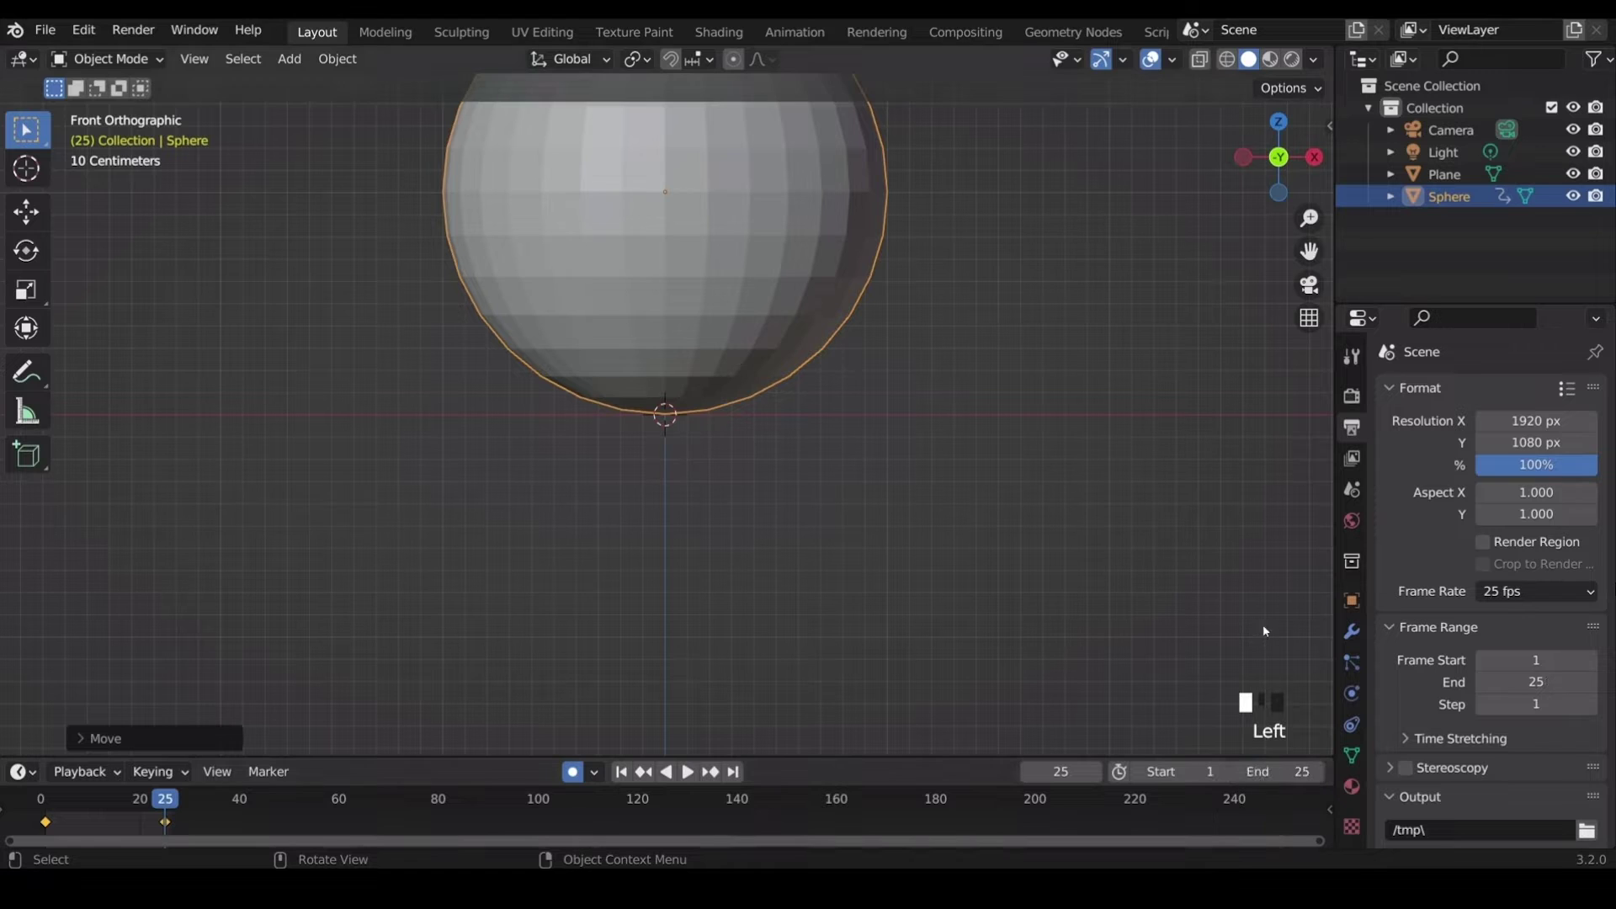
Play the animation in front view to check the sphere's fall, and stop playback.
{"action": "scroll", "coordinate": [942, 480], "scroll_direction": "down", "scroll_amount": 1}
{"action": "scroll", "coordinate": [942, 480], "scroll_direction": "down", "scroll_amount": 3}
{"action": "middle_click_drag", "start_coordinate": [890, 441], "coordinate": [872, 513], "text": "shift"}
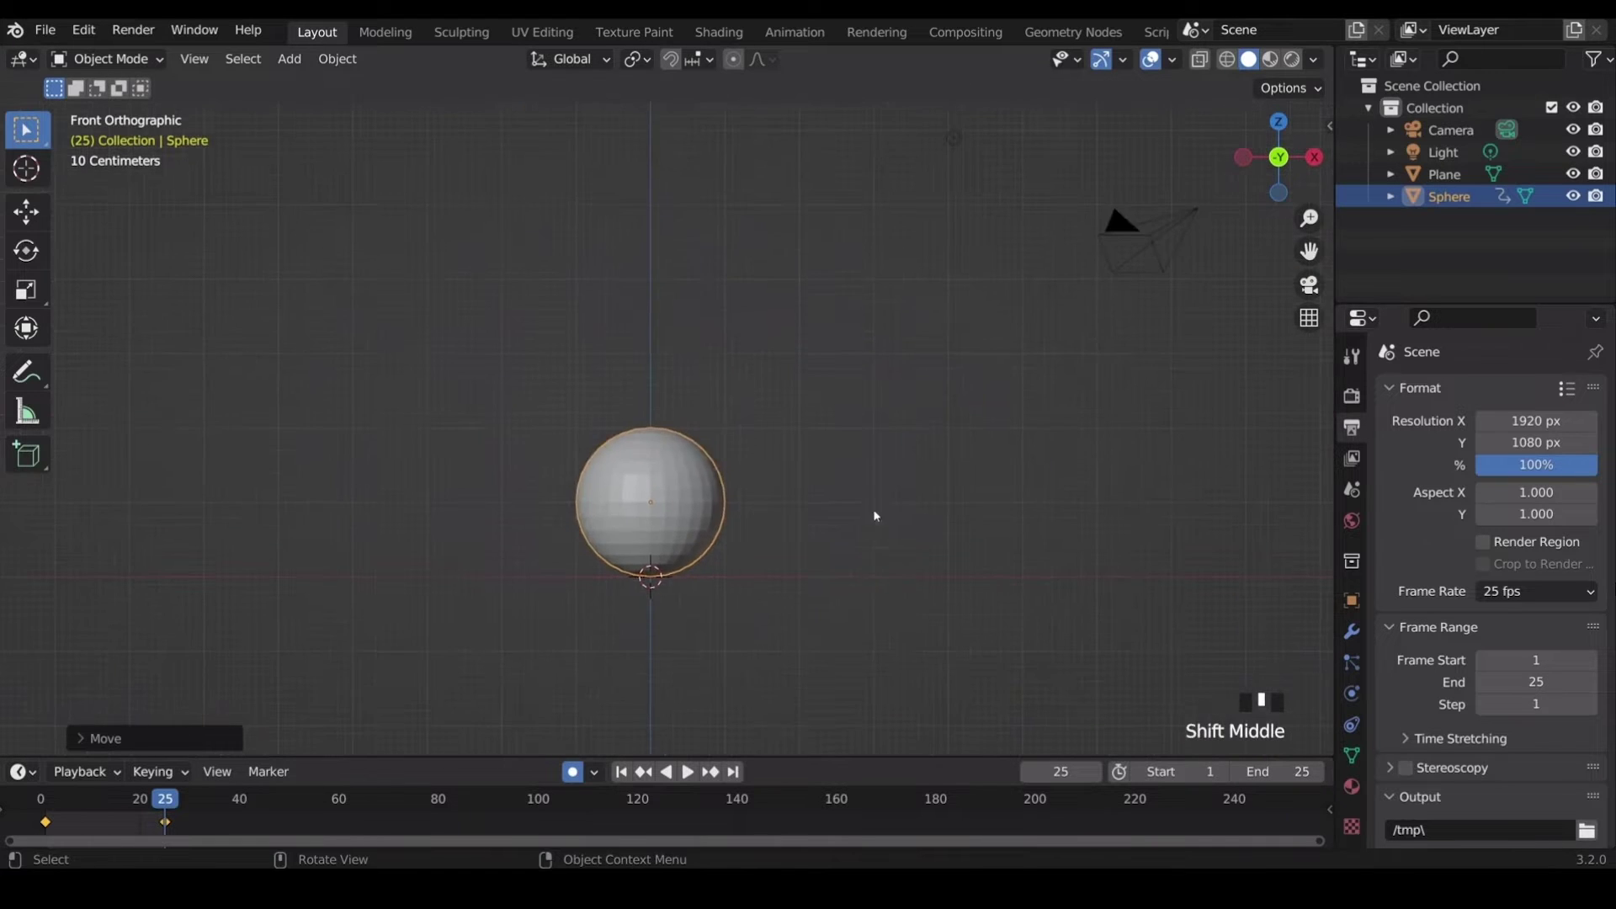
{"action": "key", "text": "space"}
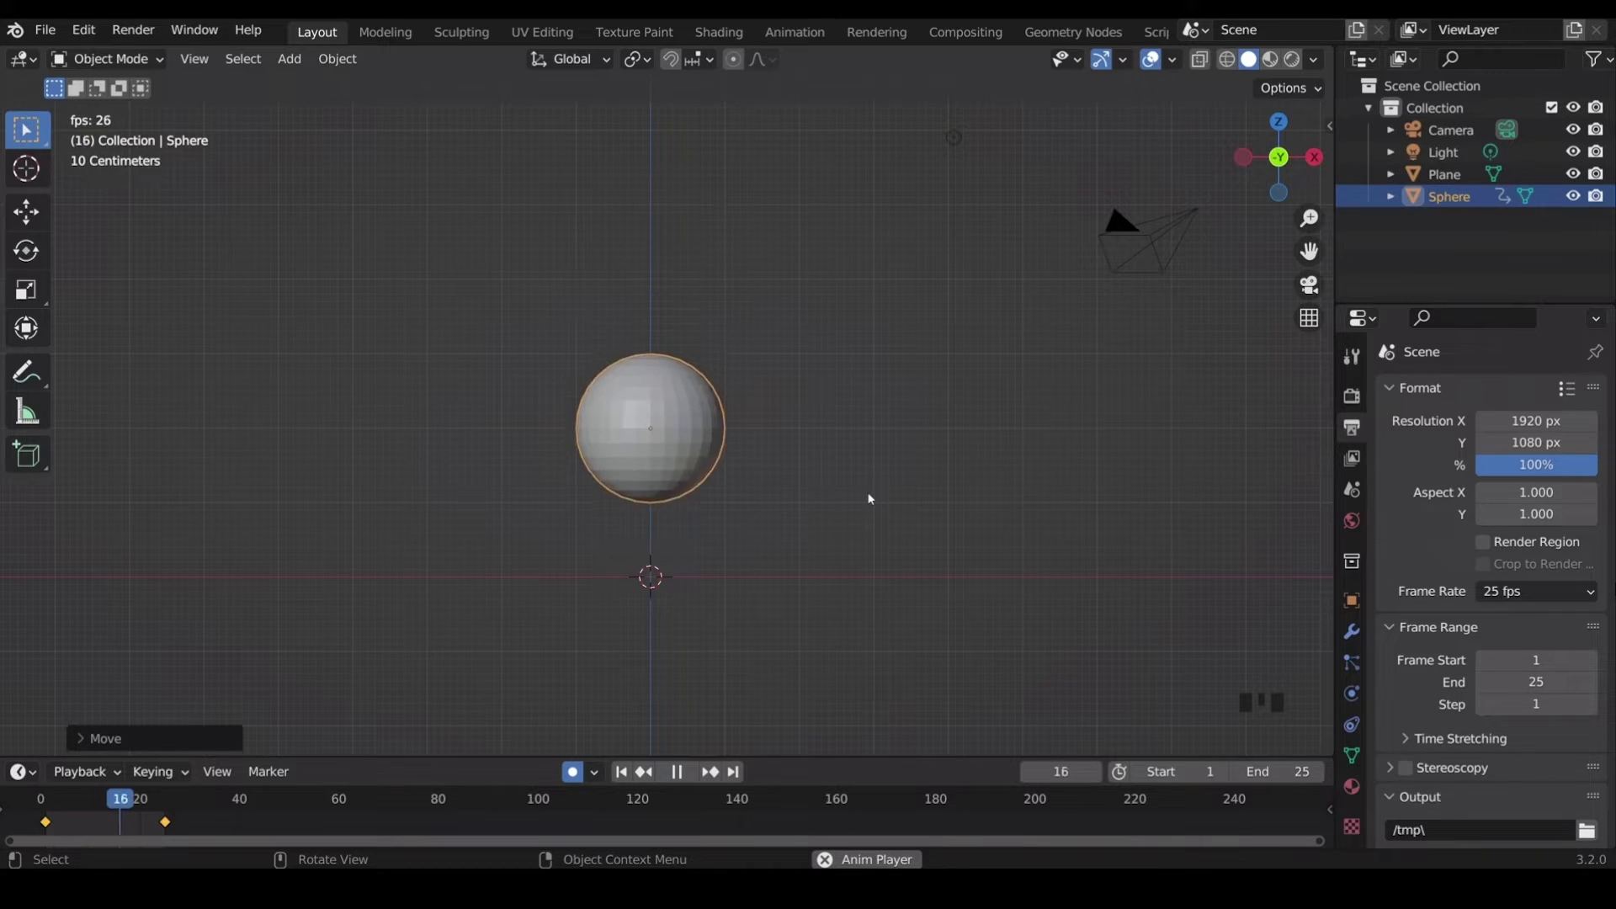
{"action": "key", "text": "space"}
Switch to the Animation workspace and replace the Dope Sheet with an enlarged Graph Editor showing the sphere's curves.
{"action": "left_click", "coordinate": [791, 33]}
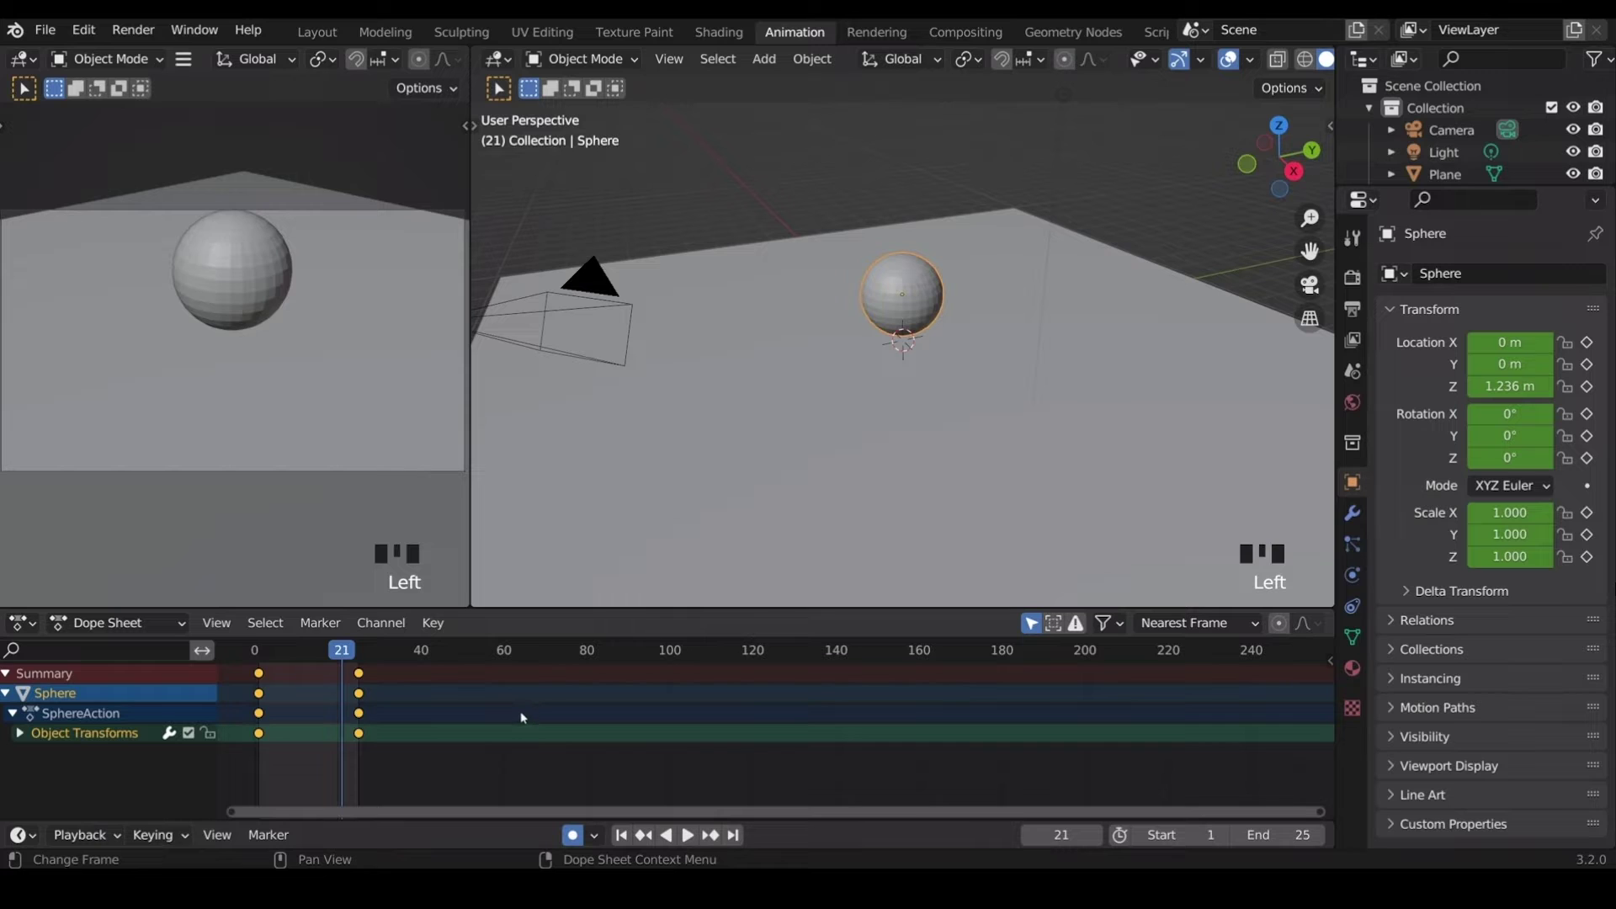
{"action": "left_click", "coordinate": [31, 628]}
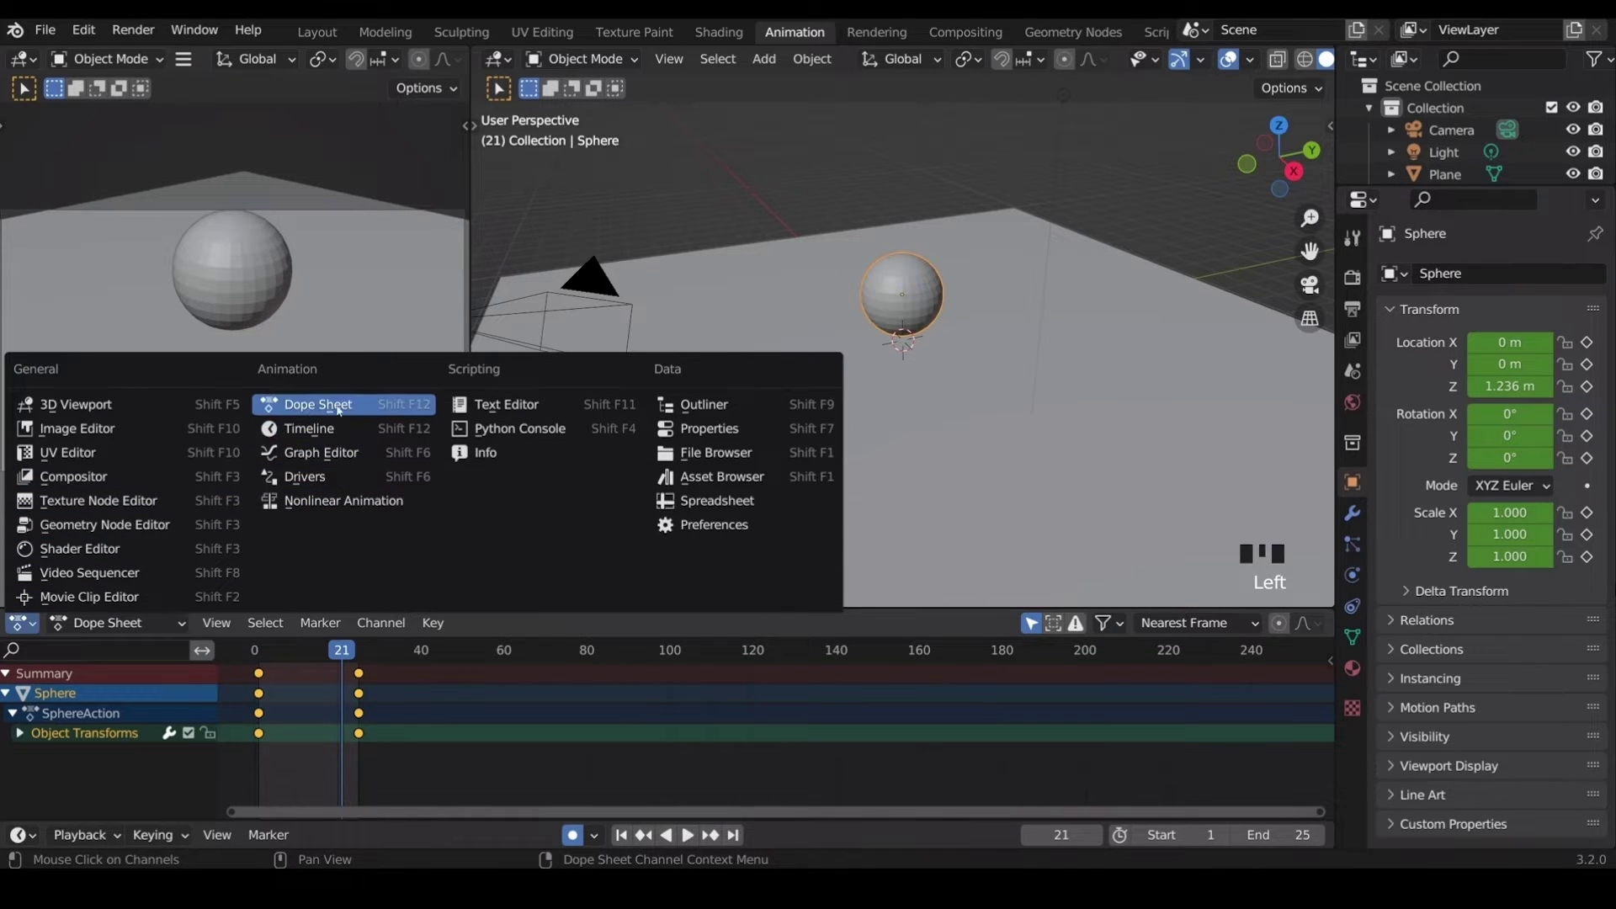
{"action": "left_click", "coordinate": [331, 453]}
{"action": "left_click_drag", "start_coordinate": [897, 612], "coordinate": [897, 458]}
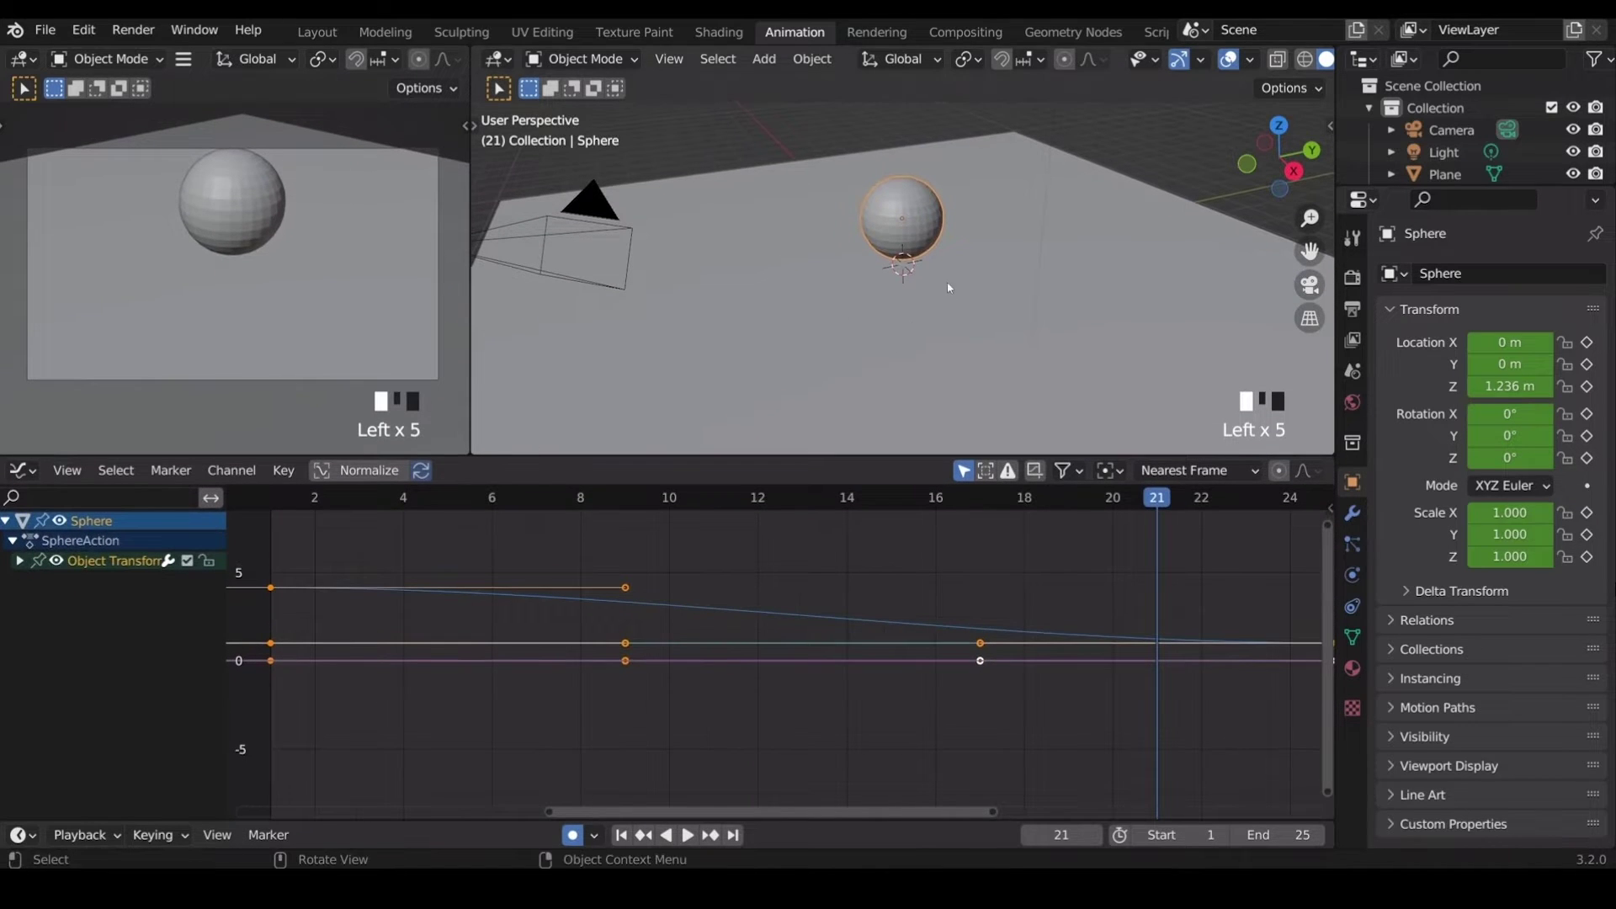
{"action": "middle_click_drag", "start_coordinate": [949, 288], "coordinate": [917, 336], "text": "shift"}
{"action": "scroll", "coordinate": [912, 310], "scroll_direction": "up", "scroll_amount": 3}
{"action": "scroll", "coordinate": [919, 312], "scroll_direction": "down", "scroll_amount": 2}
{"action": "scroll", "coordinate": [917, 313], "scroll_direction": "down", "scroll_amount": 1}
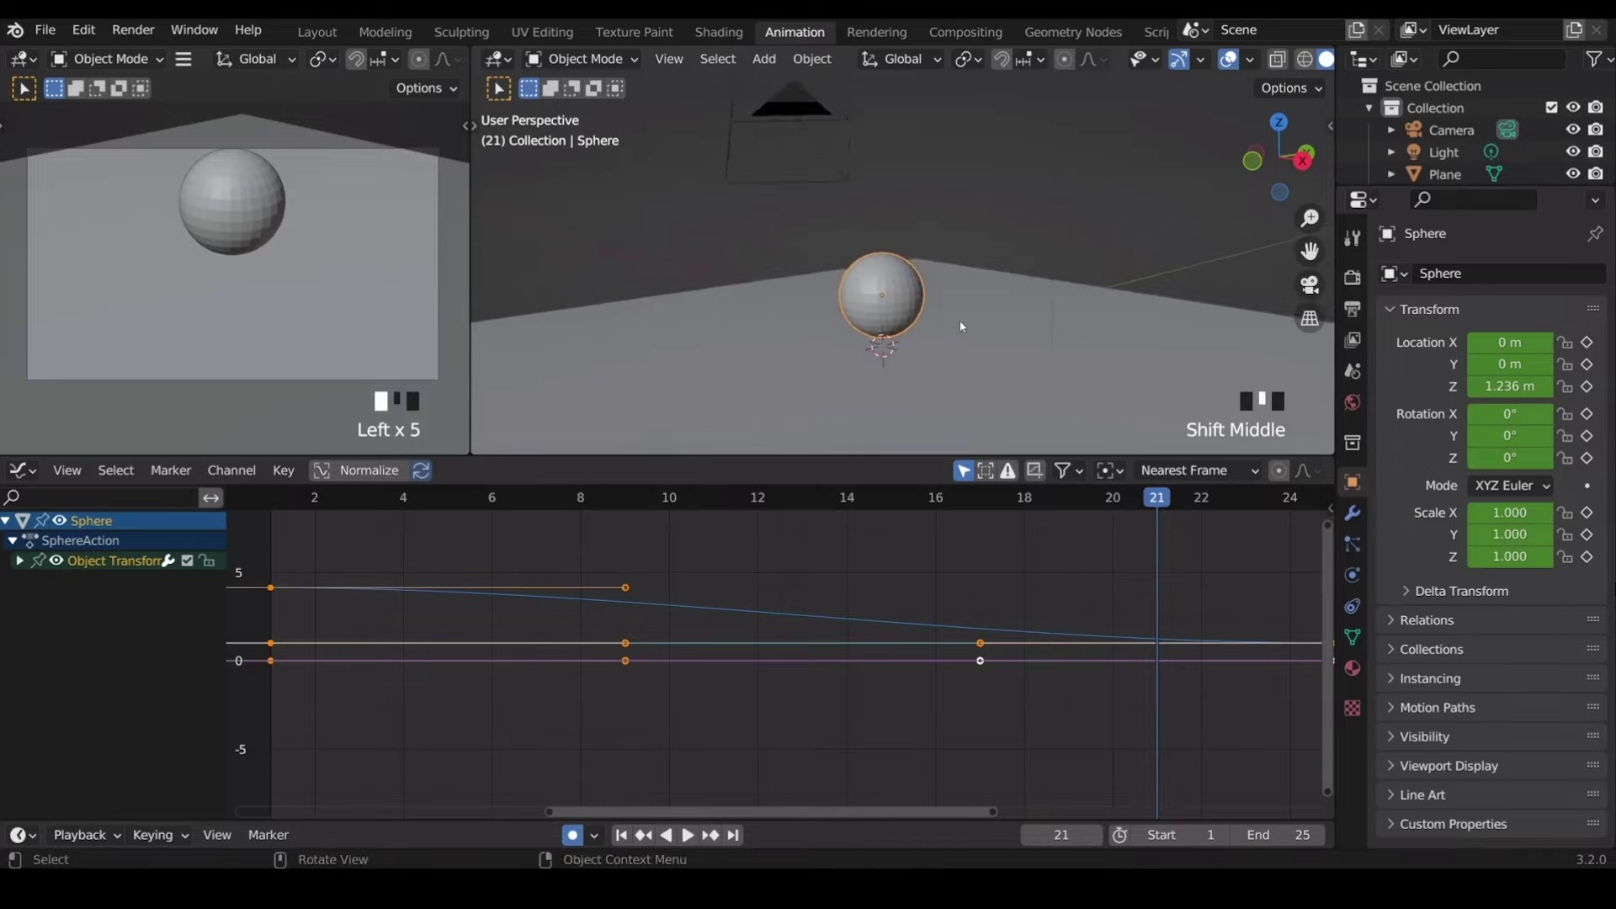
{"action": "scroll", "coordinate": [892, 640], "scroll_direction": "down", "scroll_amount": 3}
{"action": "scroll", "coordinate": [892, 640], "scroll_direction": "down", "scroll_amount": 1}
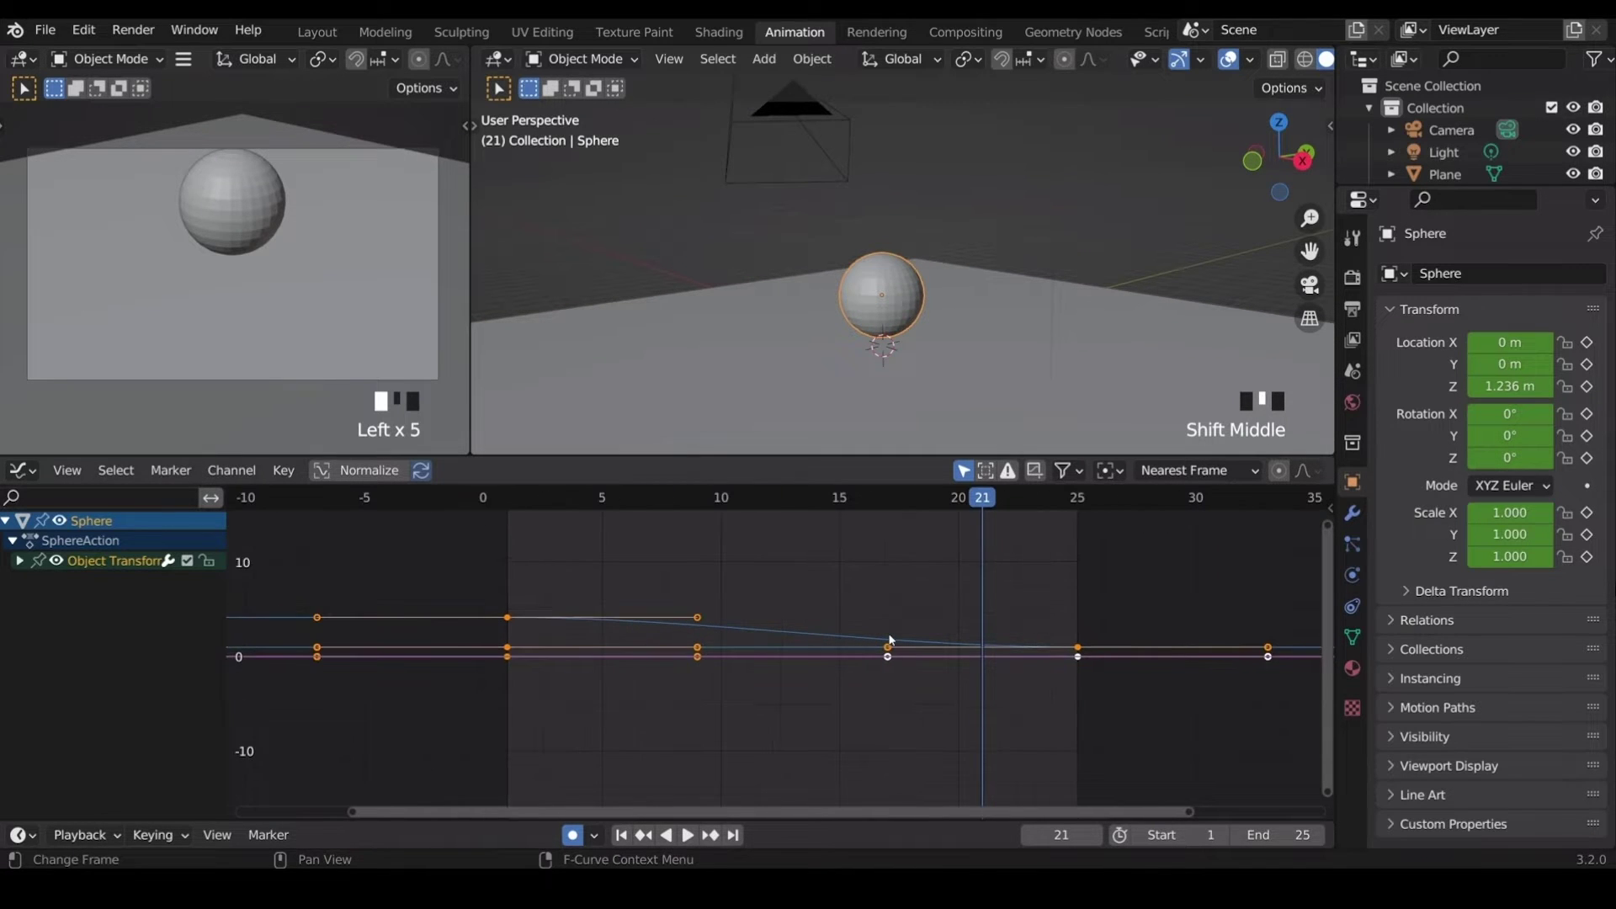
{"action": "middle_click_drag", "start_coordinate": [873, 606], "coordinate": [873, 620]}
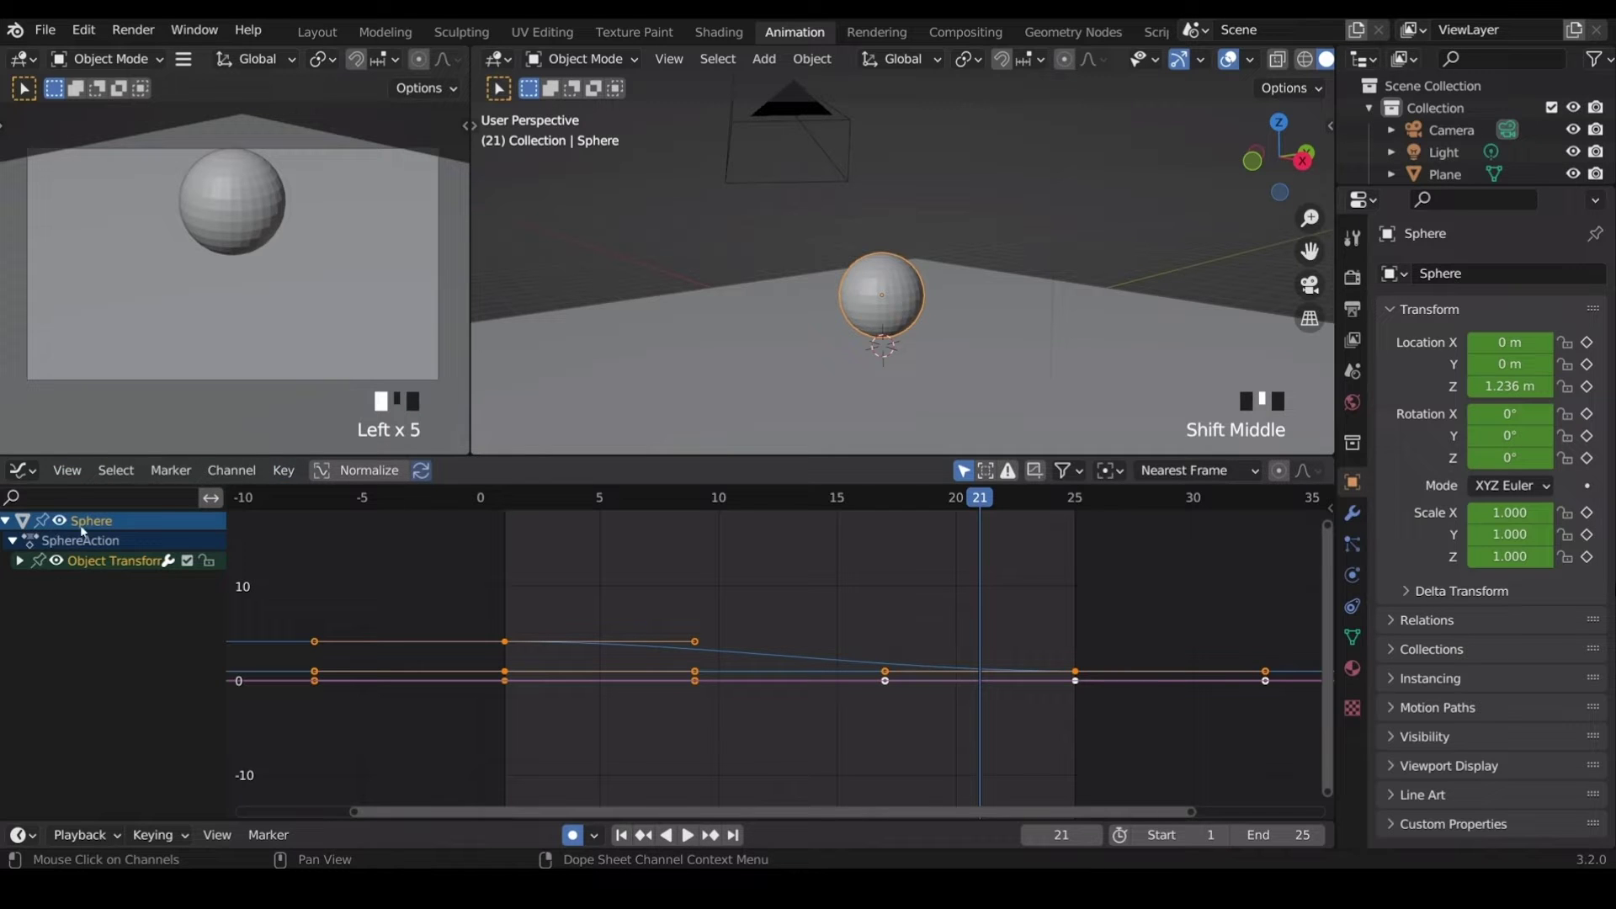
Expand the sphere's Object Transforms and delete all Euler Rotation and Scale channels, keeping only the Location channels.
{"action": "left_click", "coordinate": [19, 561]}
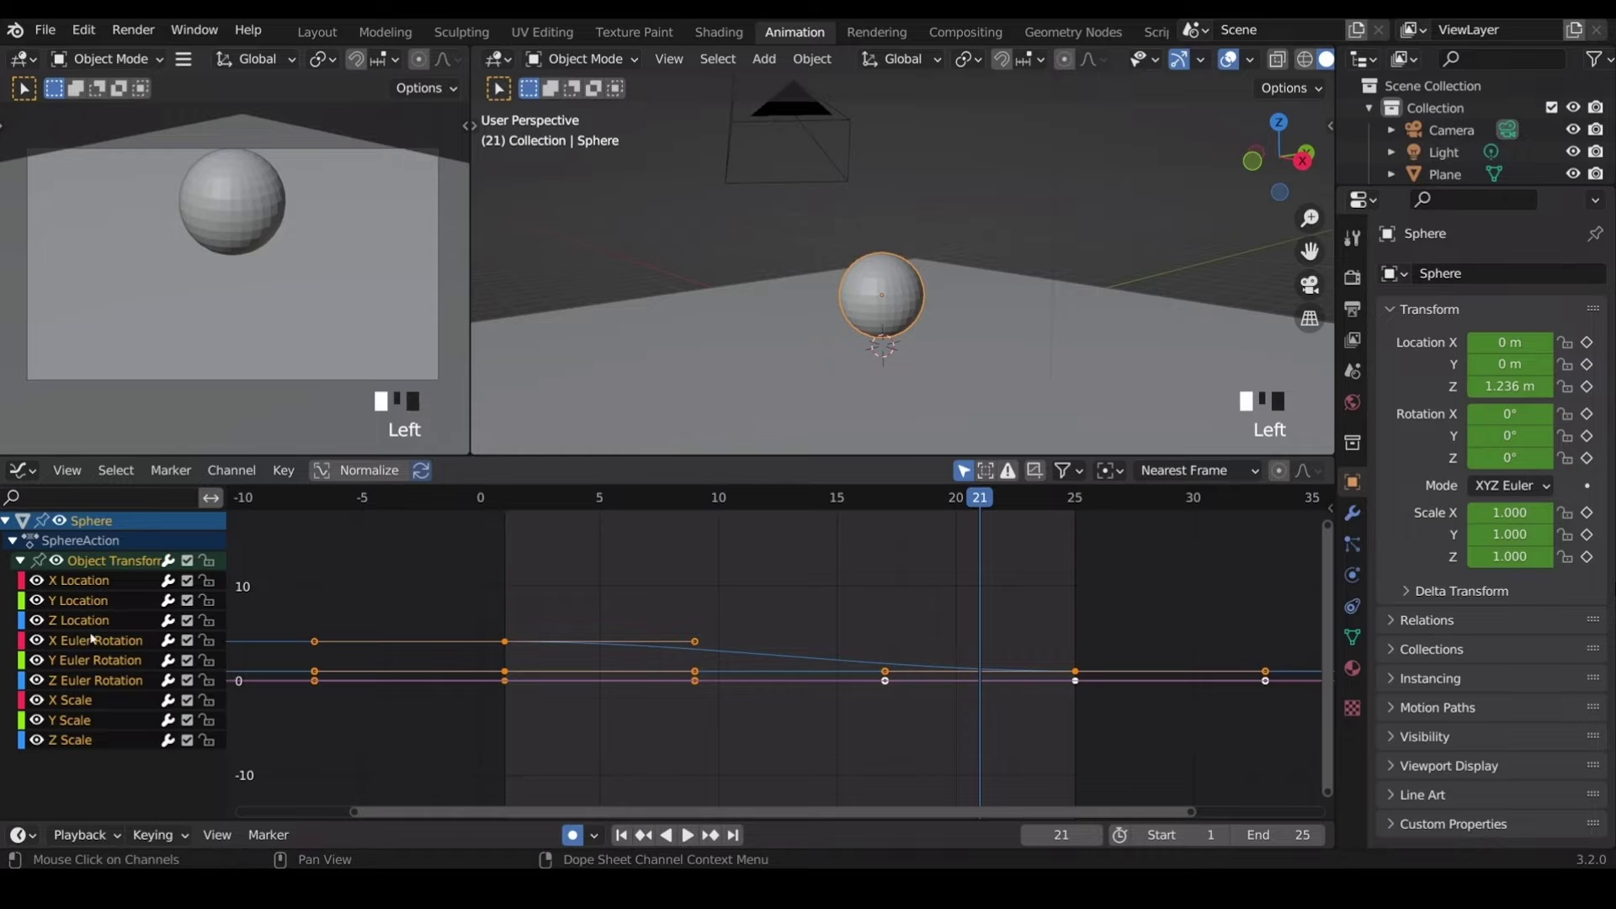
{"action": "left_click", "coordinate": [92, 647]}
{"action": "left_click", "coordinate": [80, 649]}
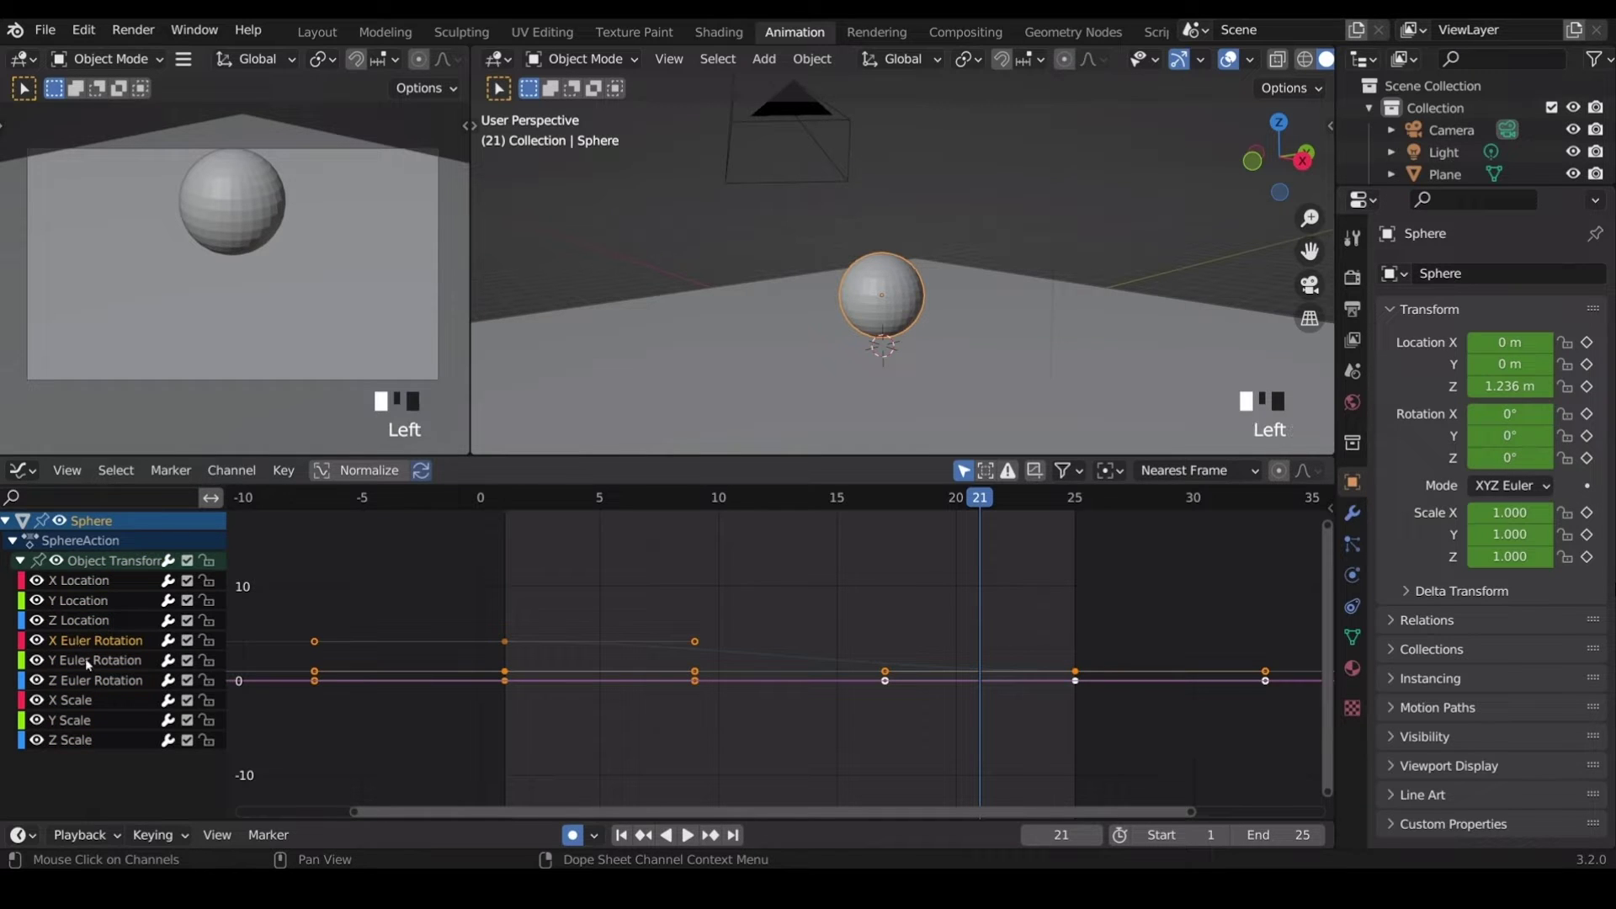
{"action": "left_click", "coordinate": [83, 650], "text": "shift"}
{"action": "left_click", "coordinate": [87, 662], "text": "shift"}
{"action": "left_click", "coordinate": [88, 680], "text": "shift"}
{"action": "left_click", "coordinate": [85, 727], "text": "shift"}
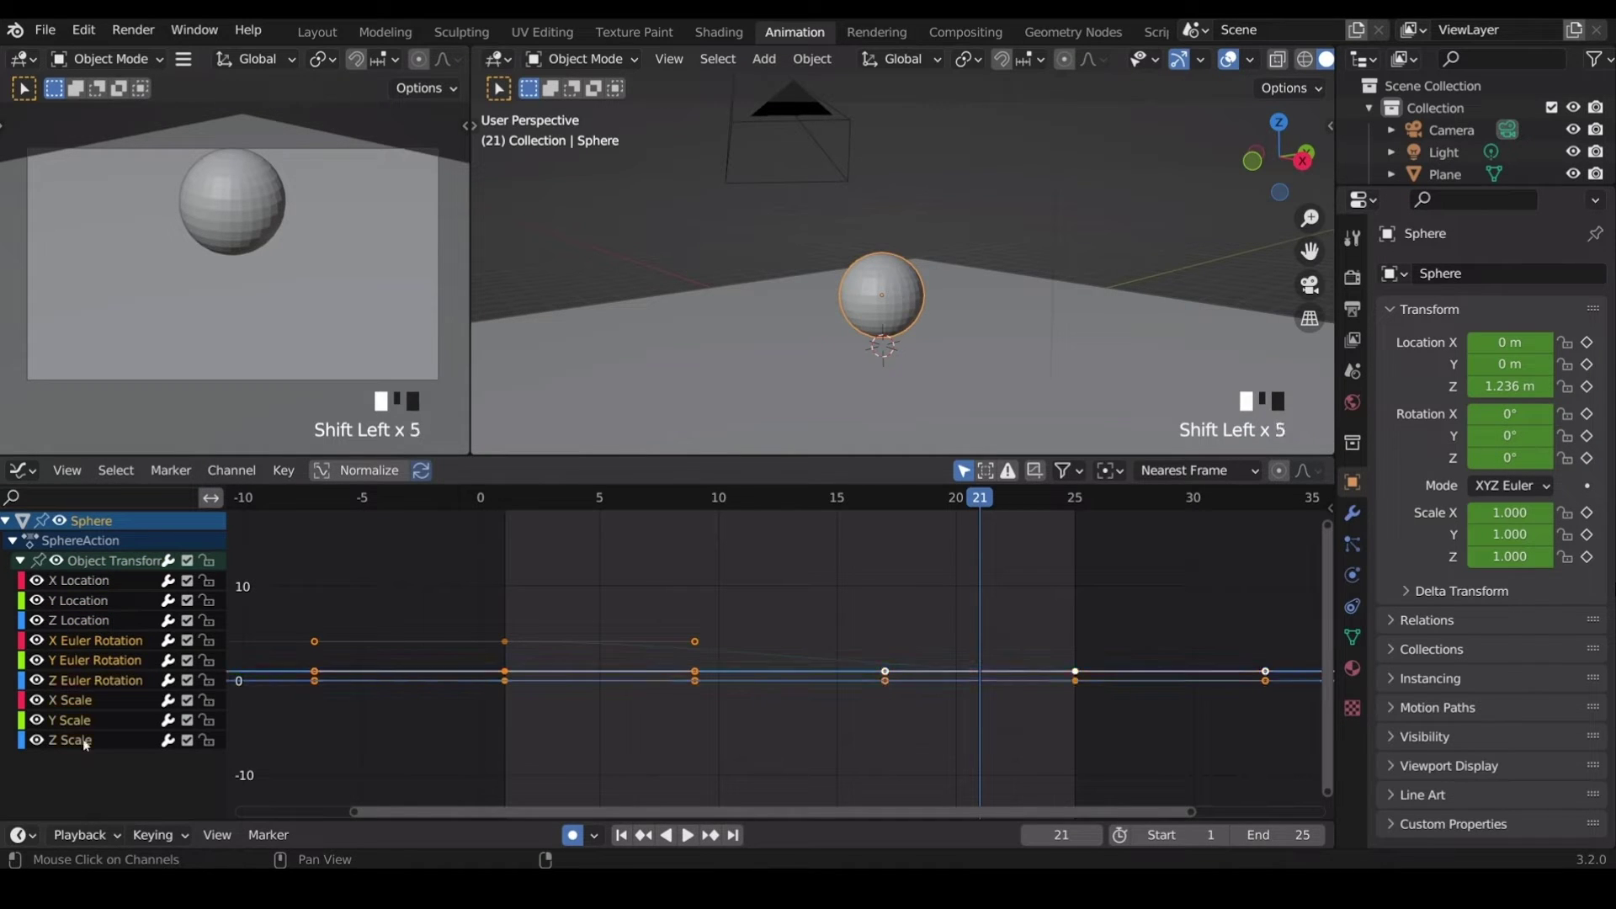
{"action": "left_click", "coordinate": [108, 742], "text": "shift"}
{"action": "right_click", "coordinate": [103, 686]}
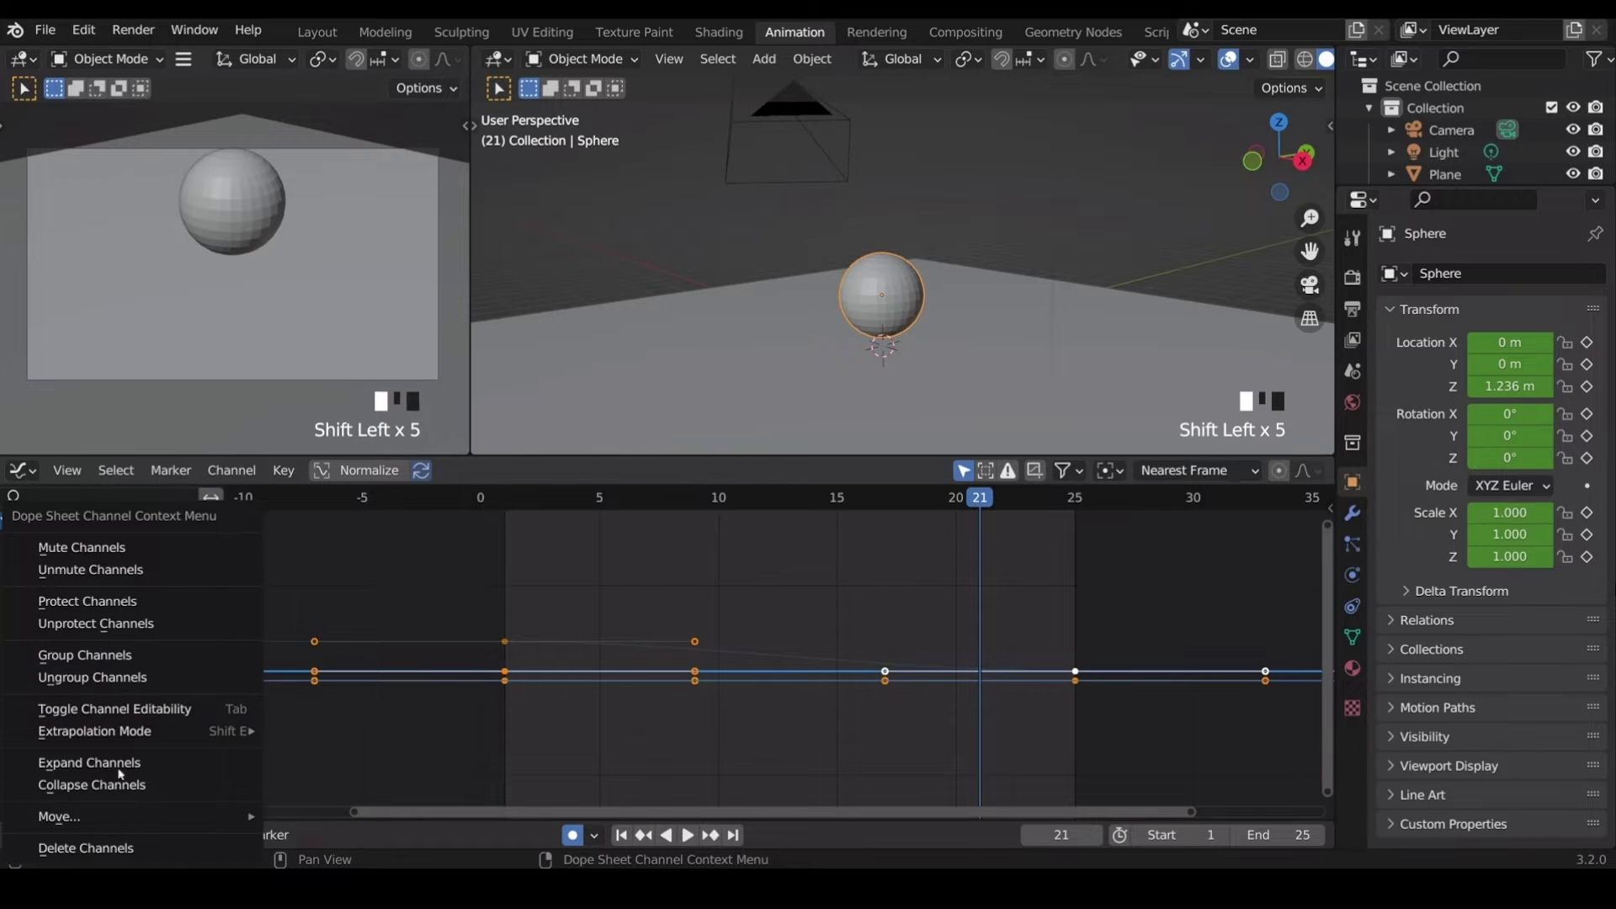
{"action": "left_click", "coordinate": [84, 849]}
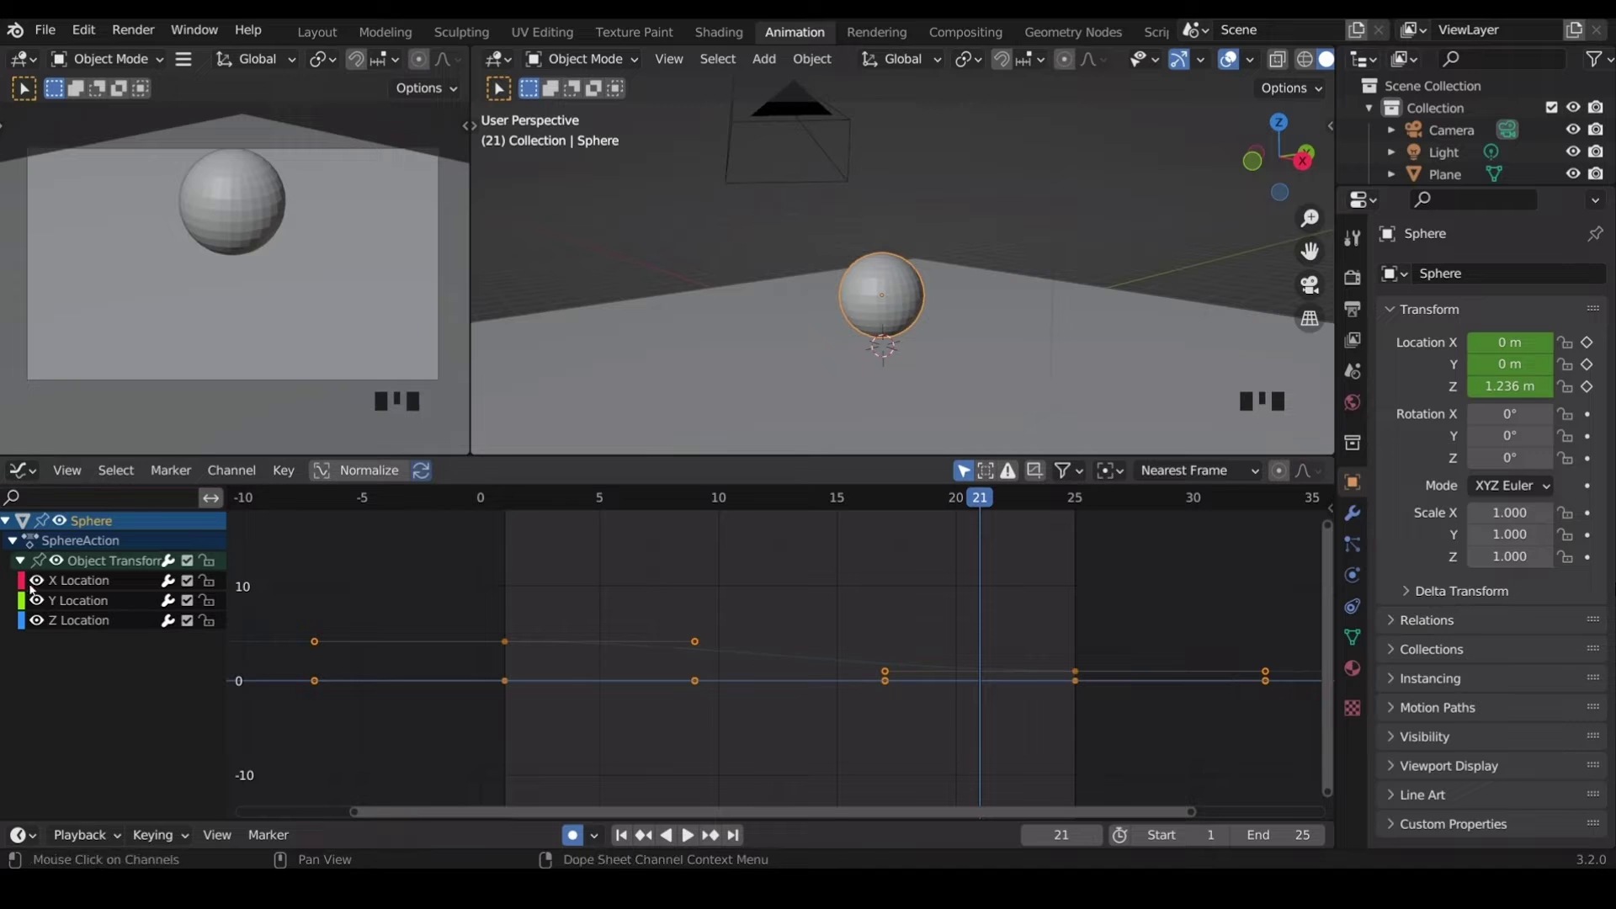
{"action": "left_click", "coordinate": [36, 580]}
{"action": "left_click", "coordinate": [36, 599]}
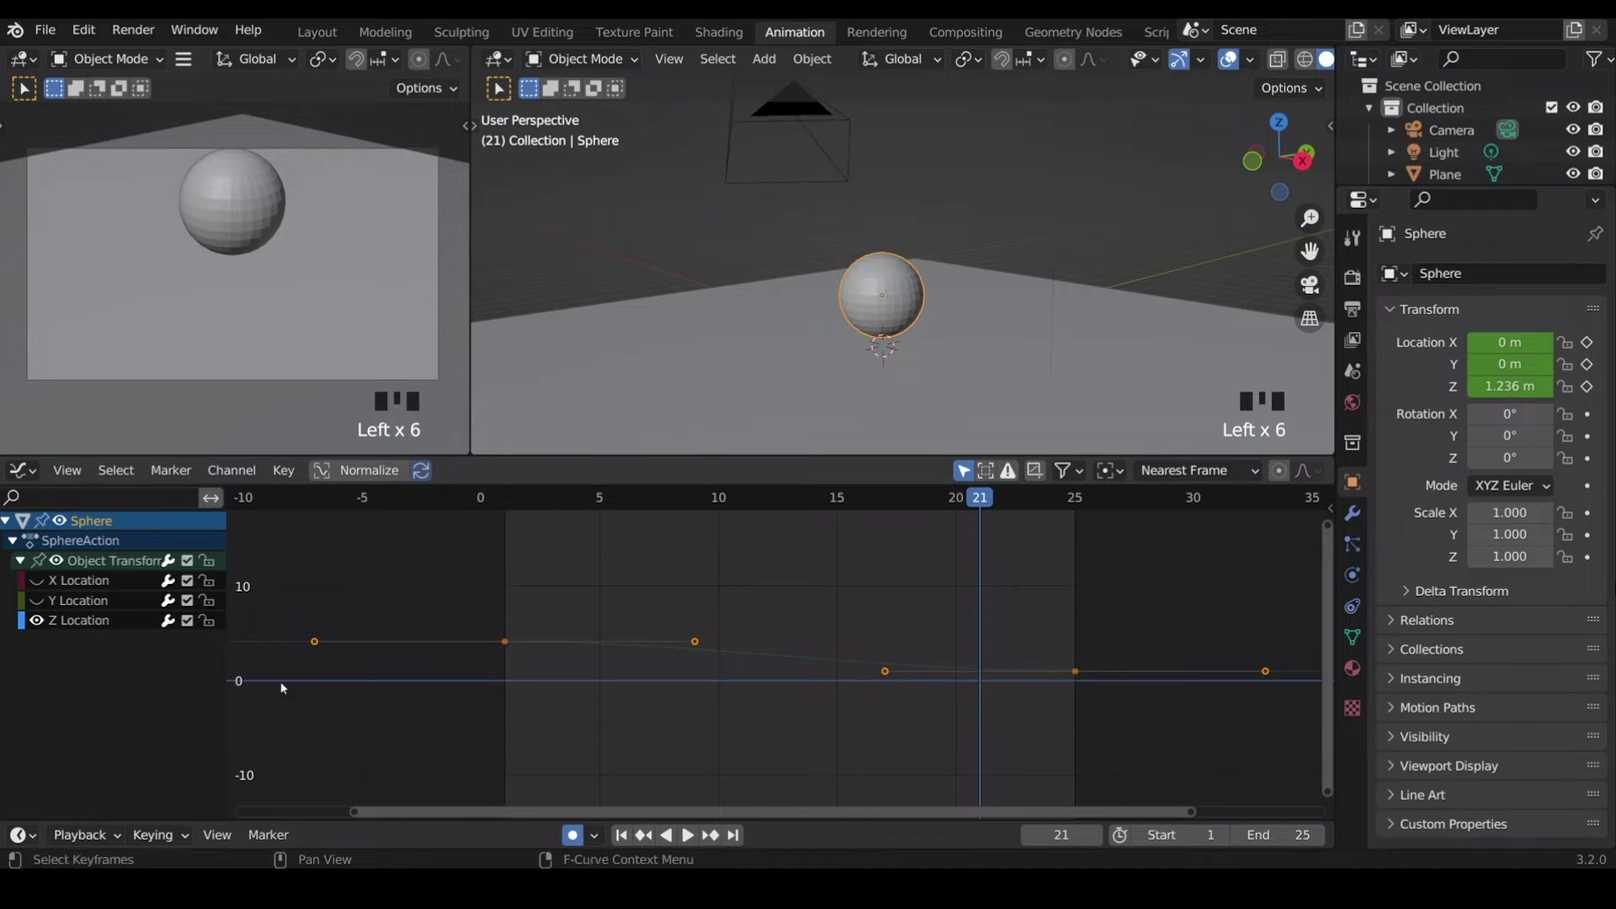
{"action": "left_click", "coordinate": [87, 583]}
{"action": "key", "text": "ctrl+z"}
{"action": "key", "text": "ctrl+z"}
{"action": "key", "text": "ctrl+z"}
{"action": "key", "text": "ctrl+z"}
{"action": "key", "text": "ctrl+z"}
{"action": "key", "text": "ctrl+z"}
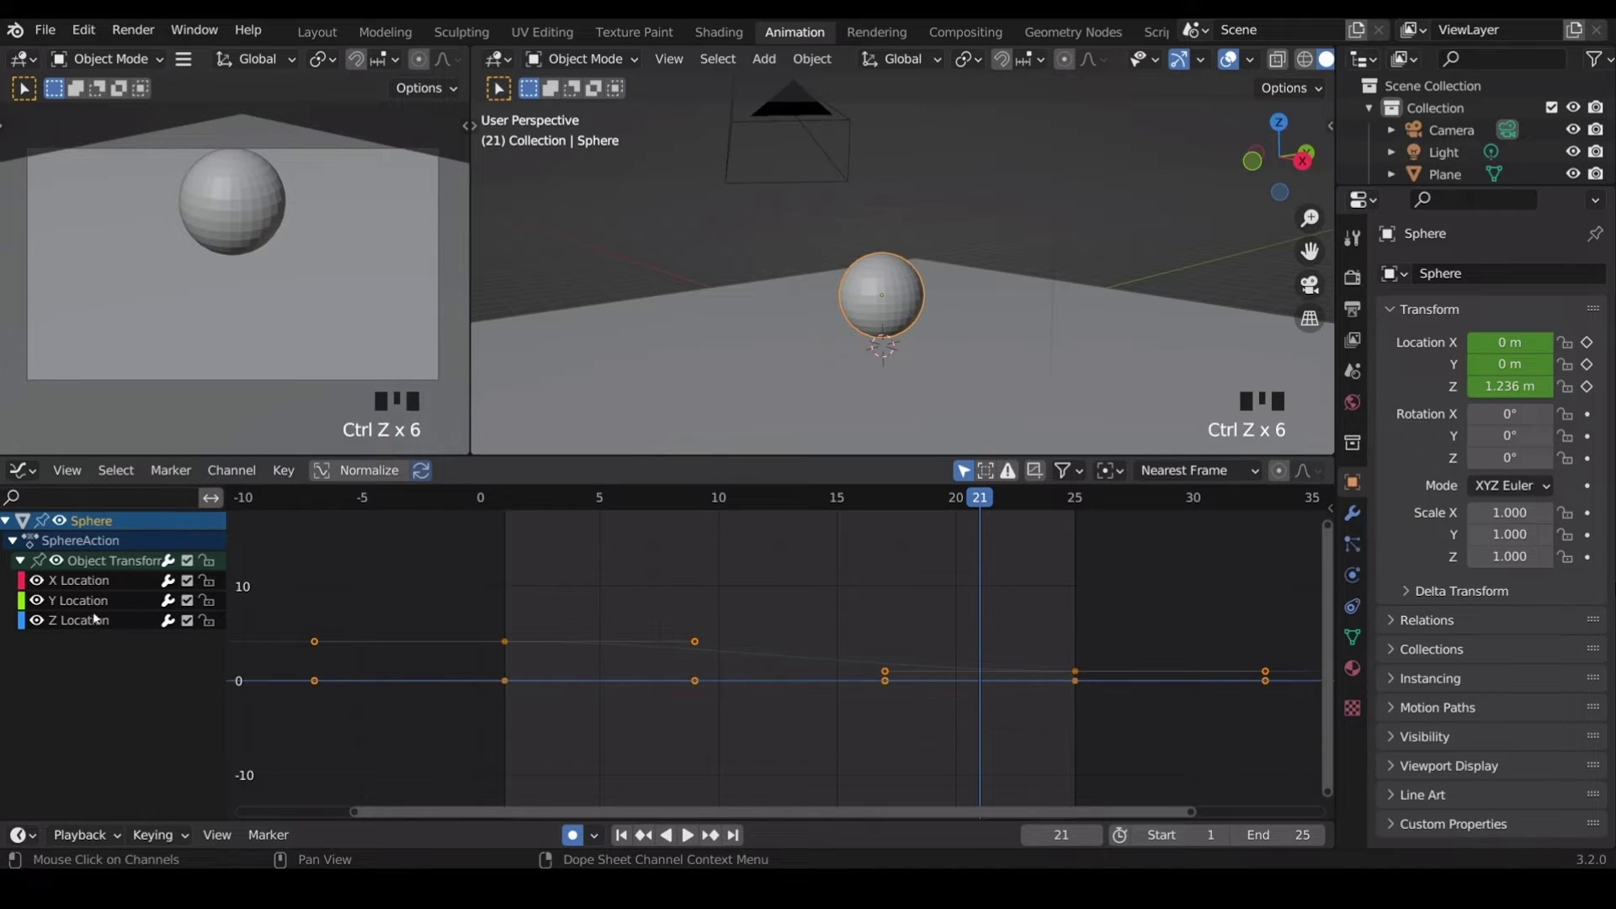
Examine the X, Y and Z Location curves in turn, leaving the Z Location channel selected.
{"action": "left_click", "coordinate": [87, 583]}
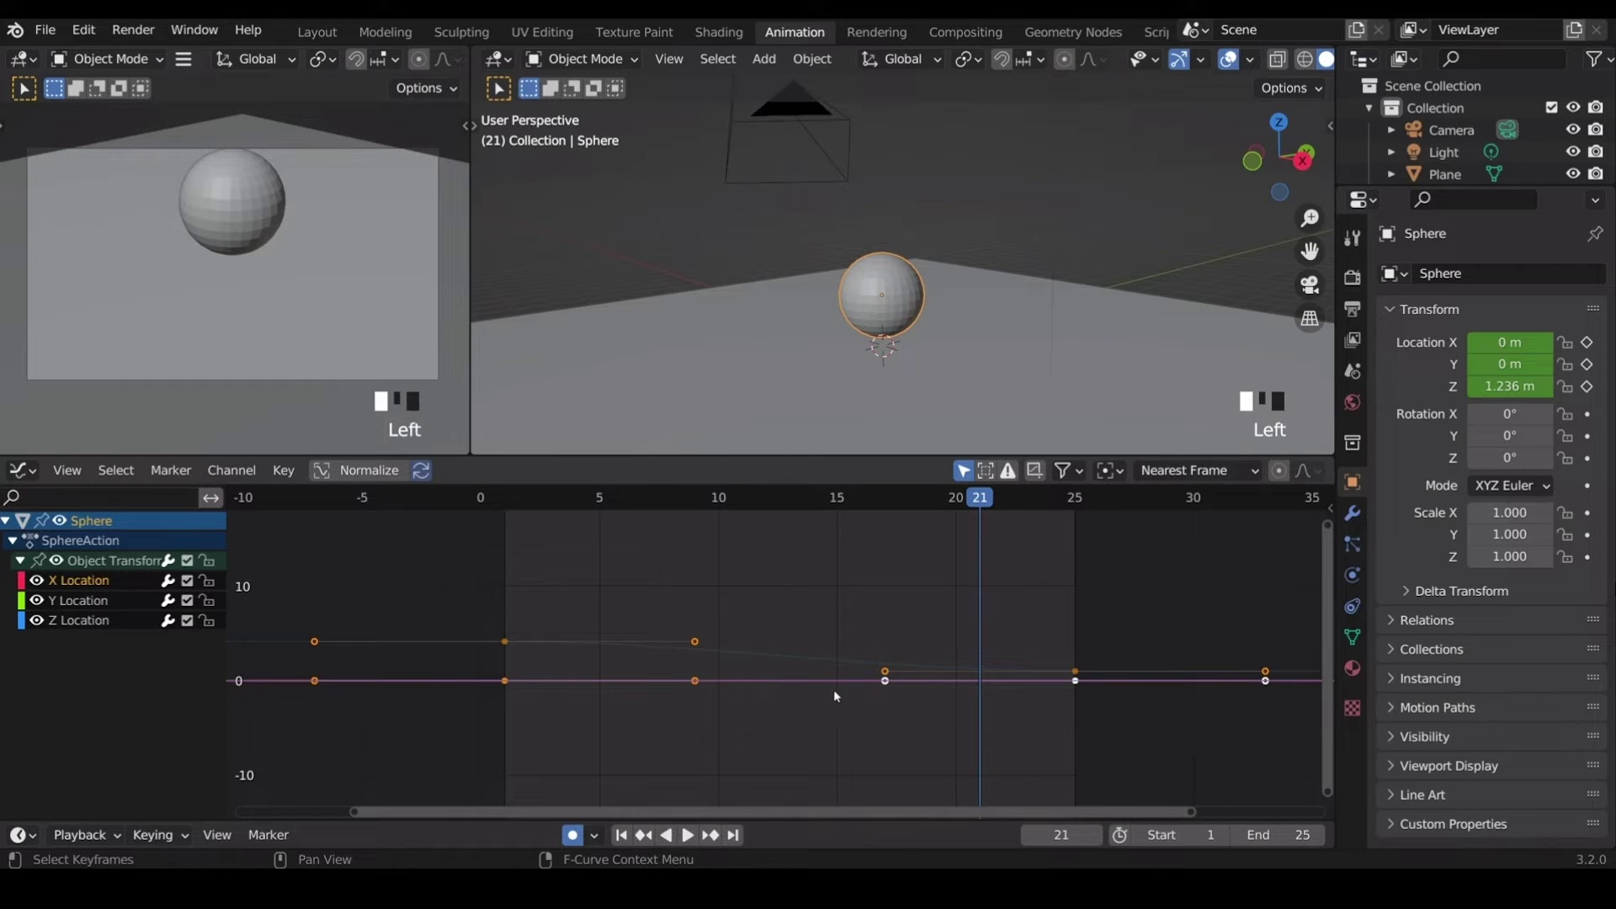
{"action": "left_click", "coordinate": [67, 610]}
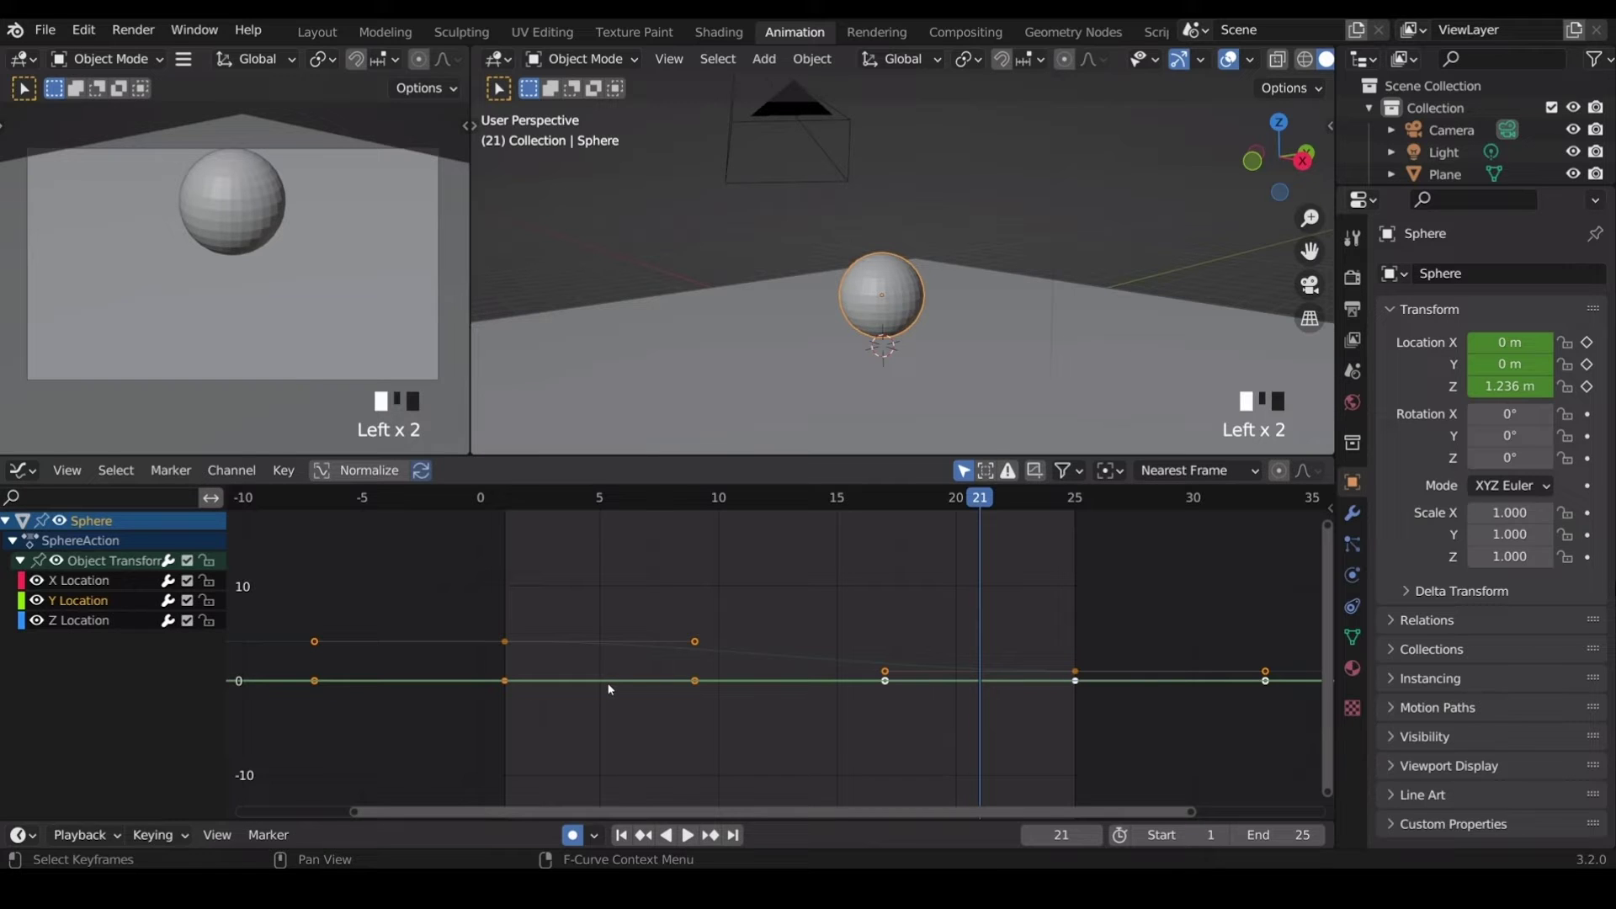
{"action": "left_click", "coordinate": [74, 622]}
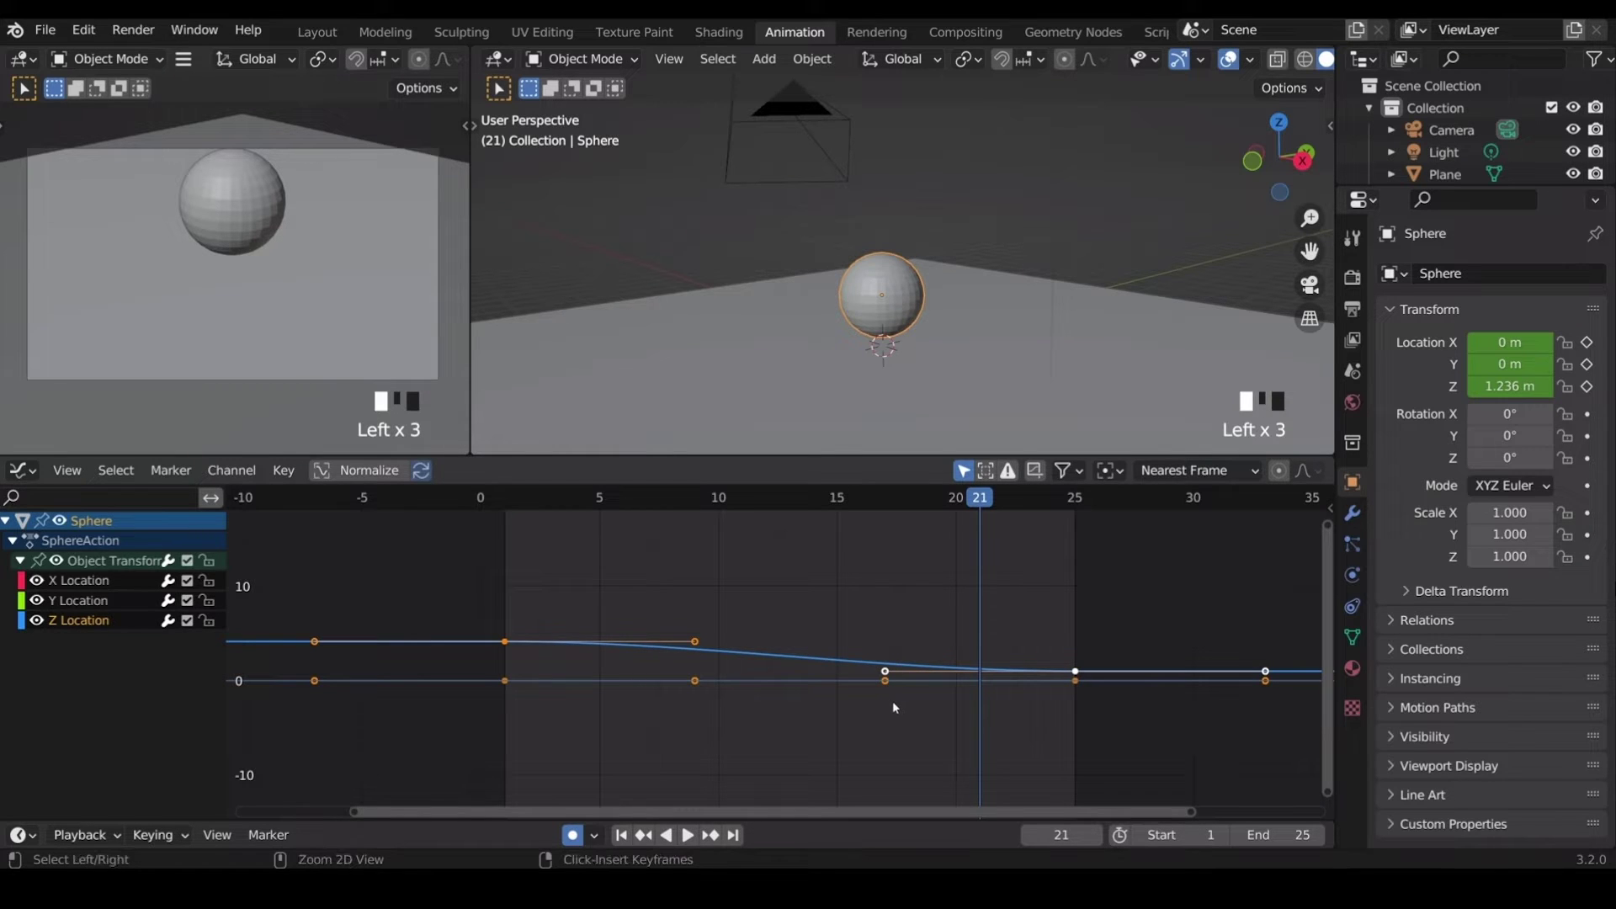
Delete the sphere's X and Y Location channels and select the remaining Z Location channel.
{"action": "middle_click_drag", "start_coordinate": [892, 700], "coordinate": [857, 589], "text": "ctrl"}
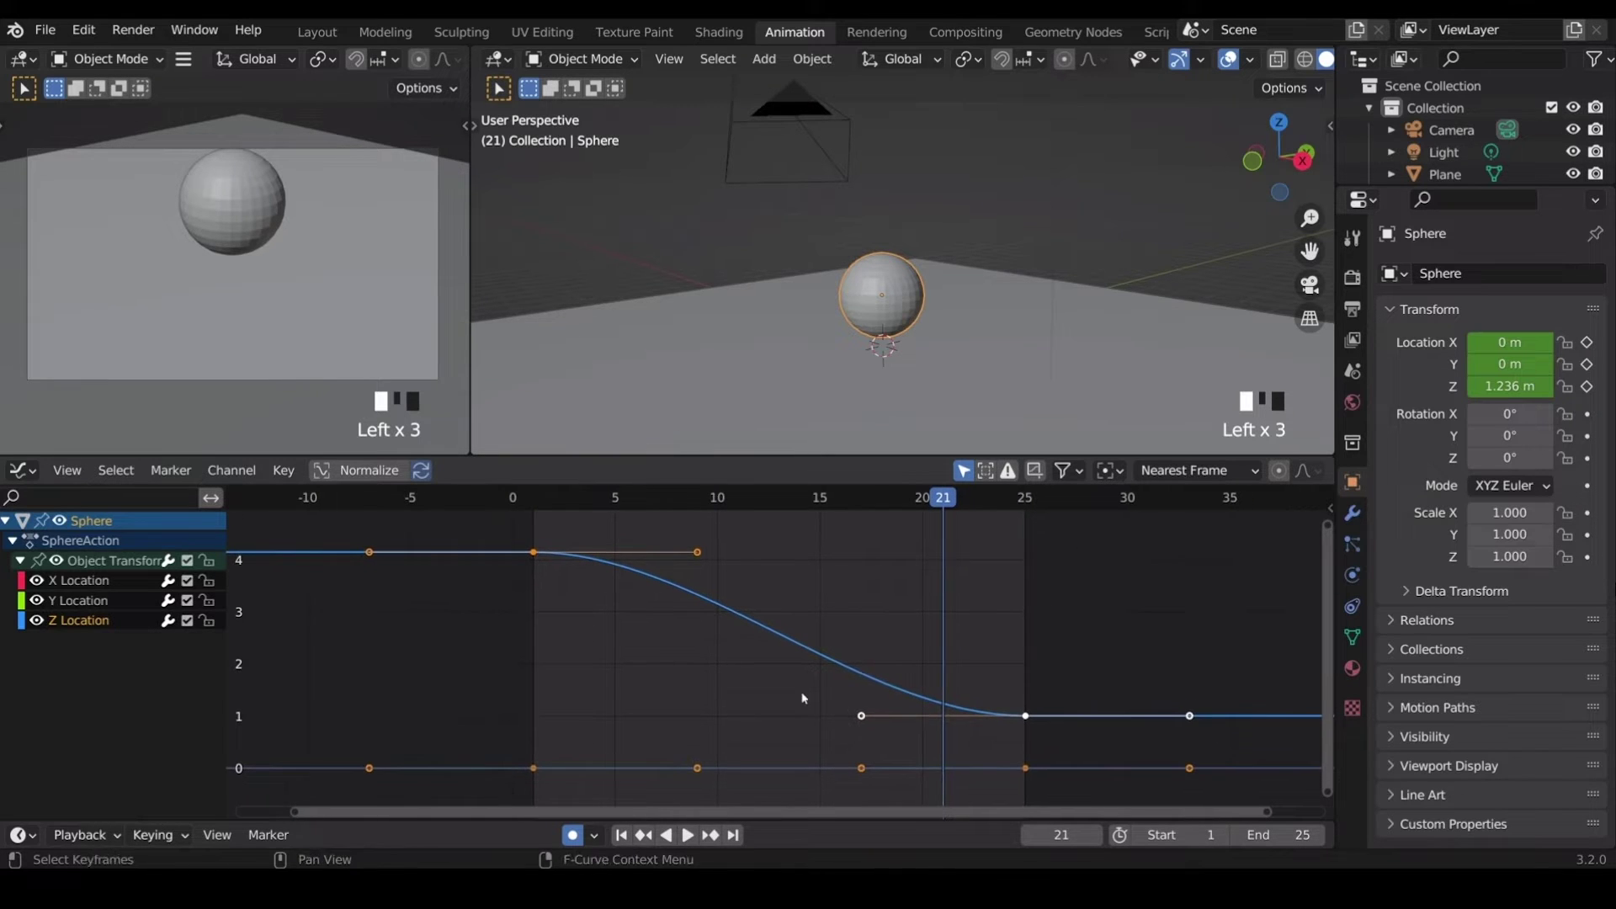
{"action": "middle_click_drag", "start_coordinate": [804, 699], "coordinate": [498, 699], "text": "ctrl"}
{"action": "left_click", "coordinate": [98, 587]}
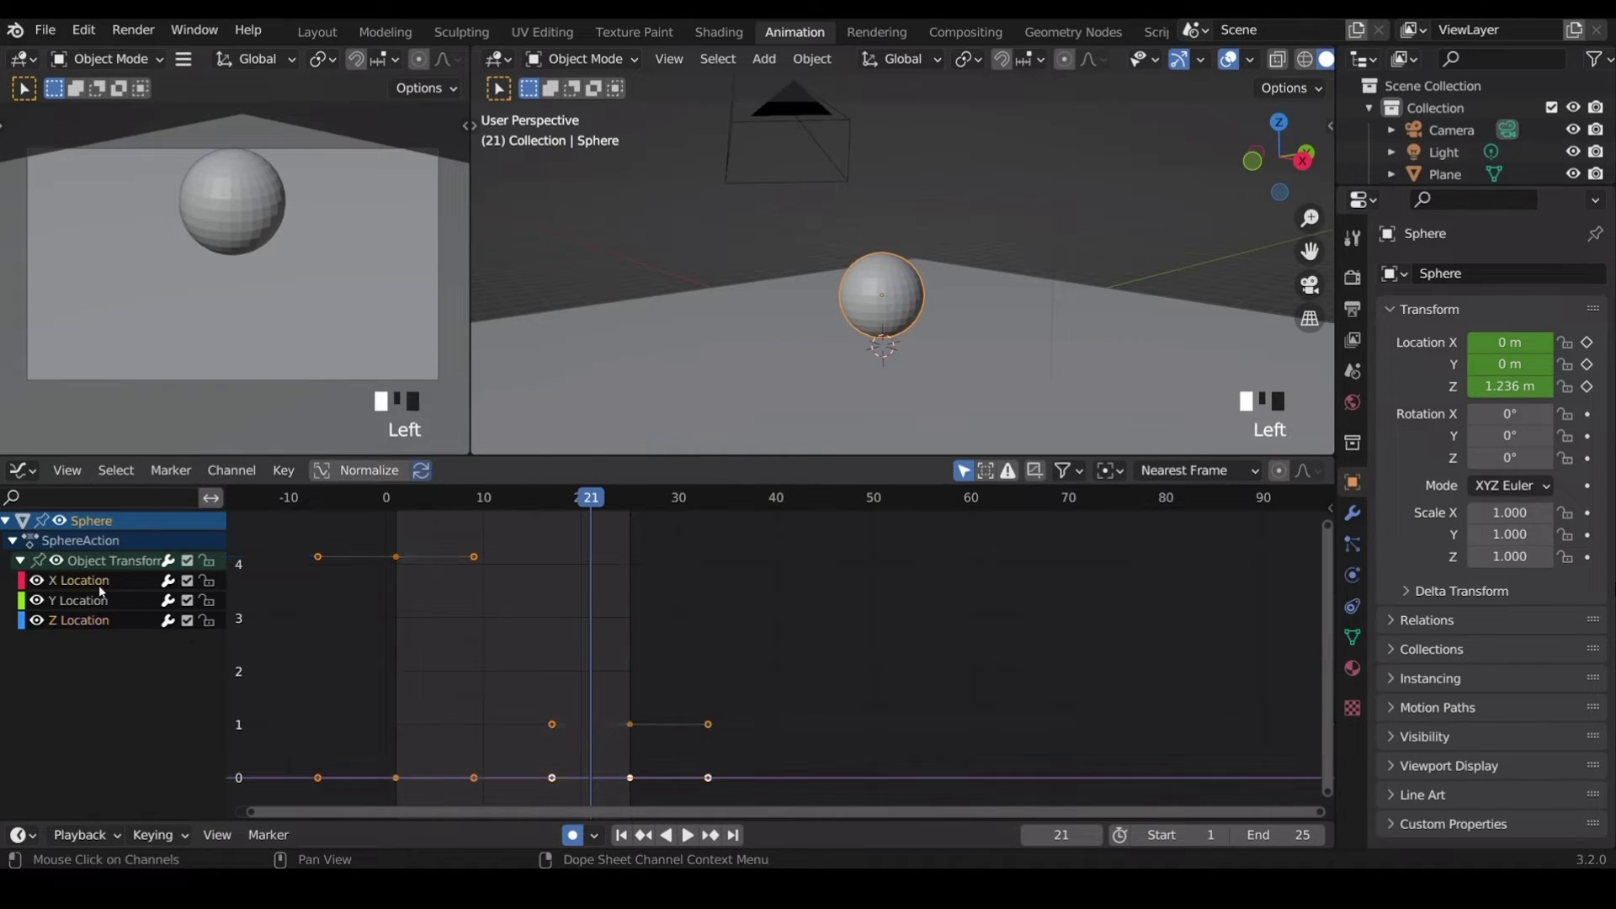
{"action": "left_click", "coordinate": [102, 602], "text": "shift"}
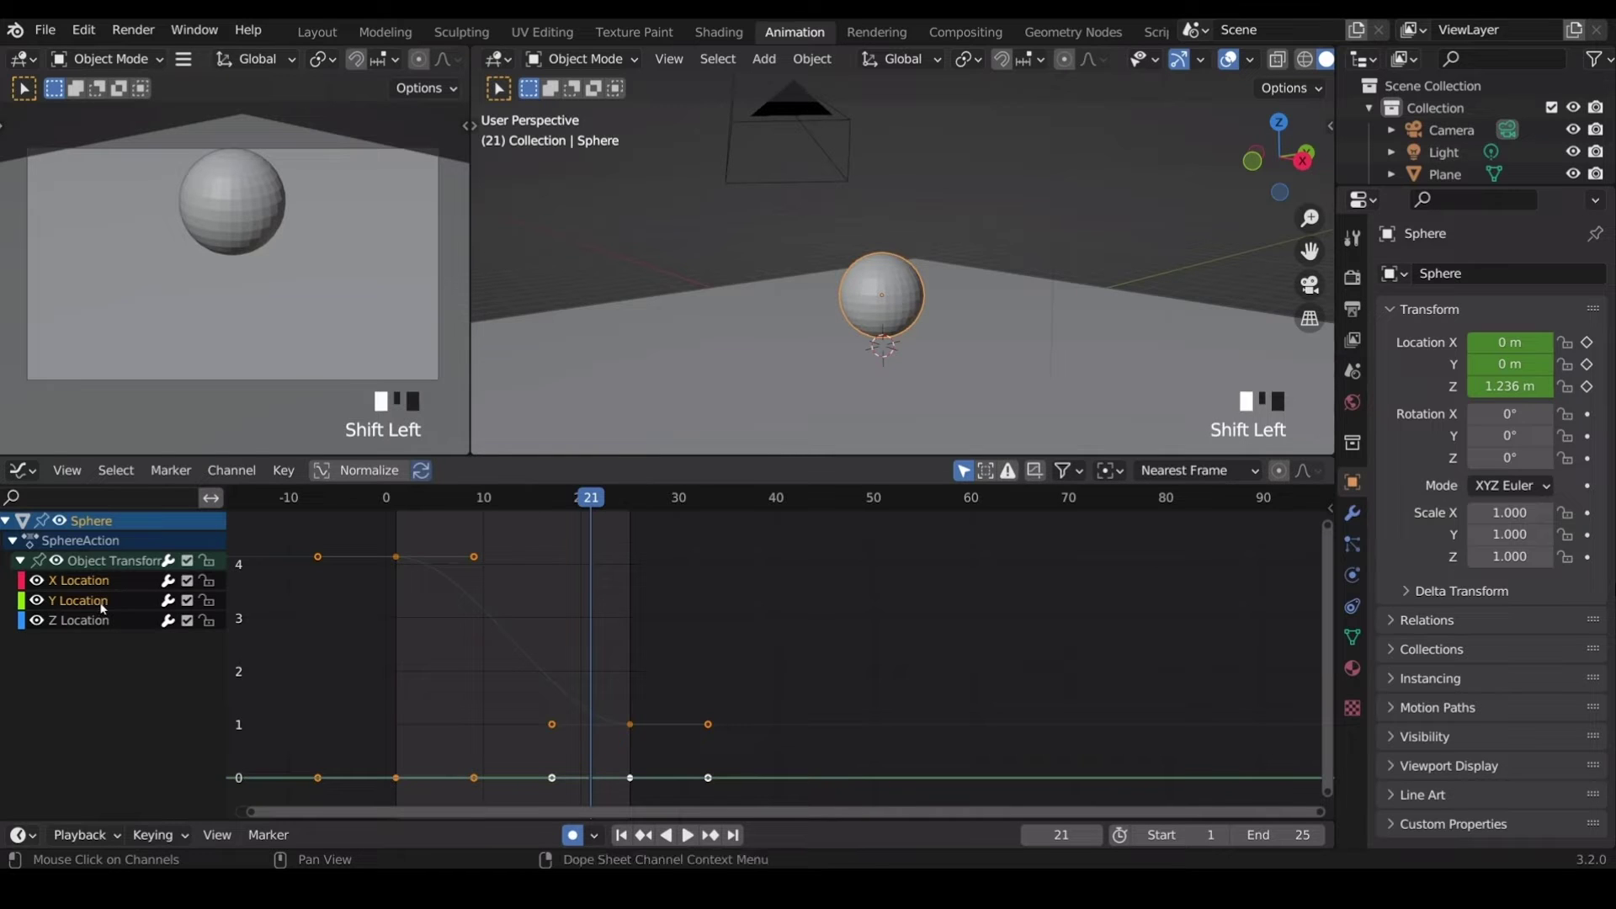
{"action": "key", "text": "Delete"}
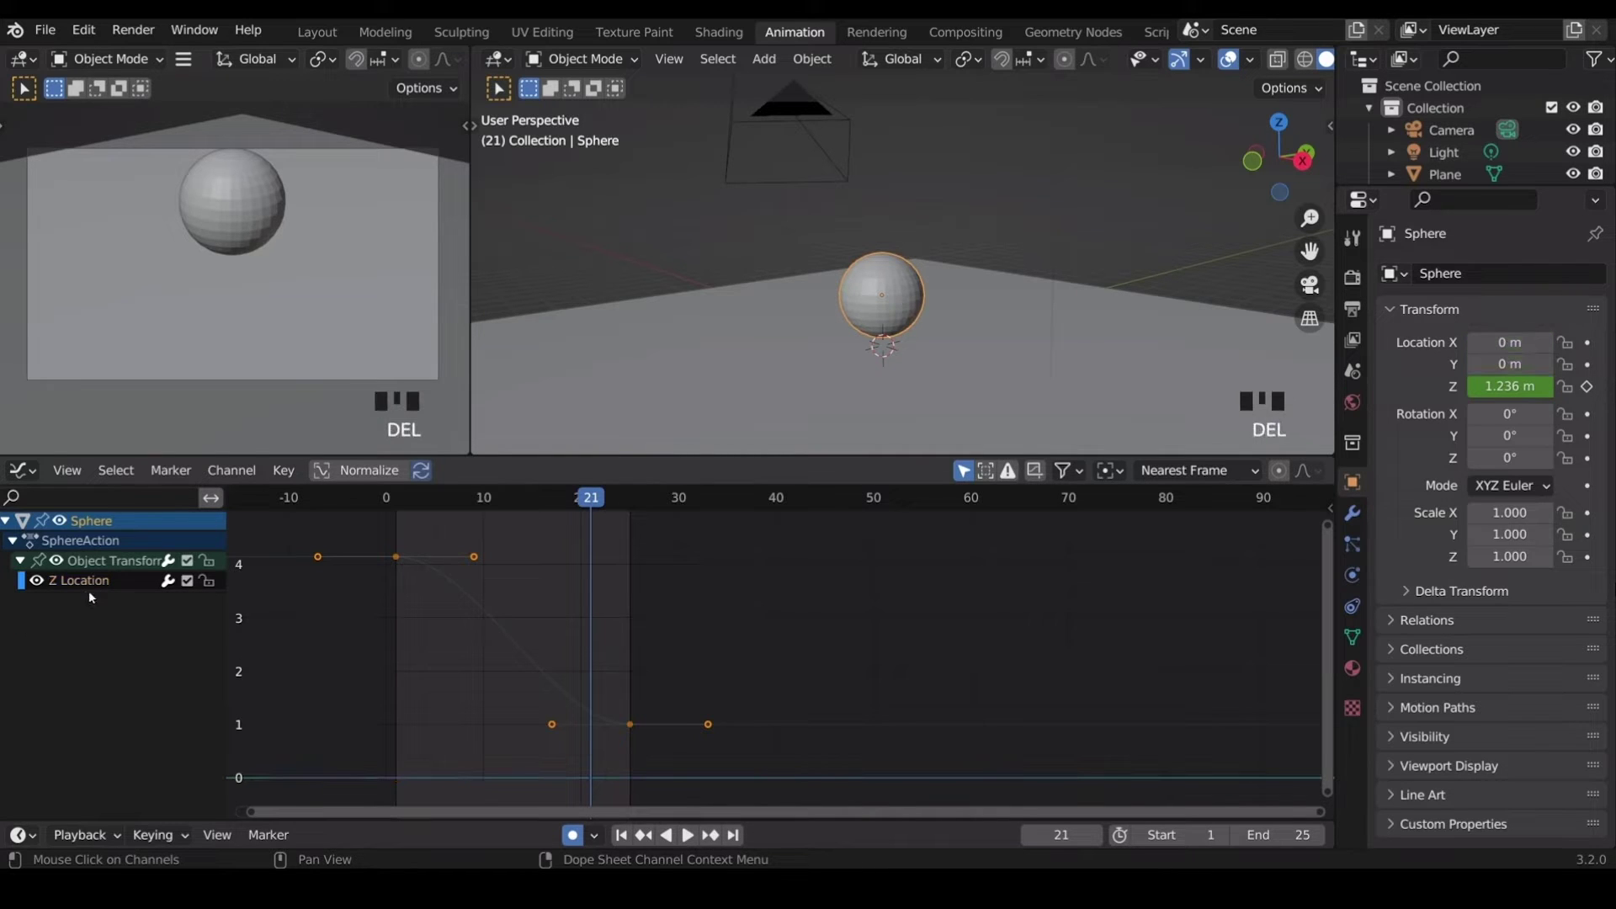
{"action": "left_click", "coordinate": [80, 584]}
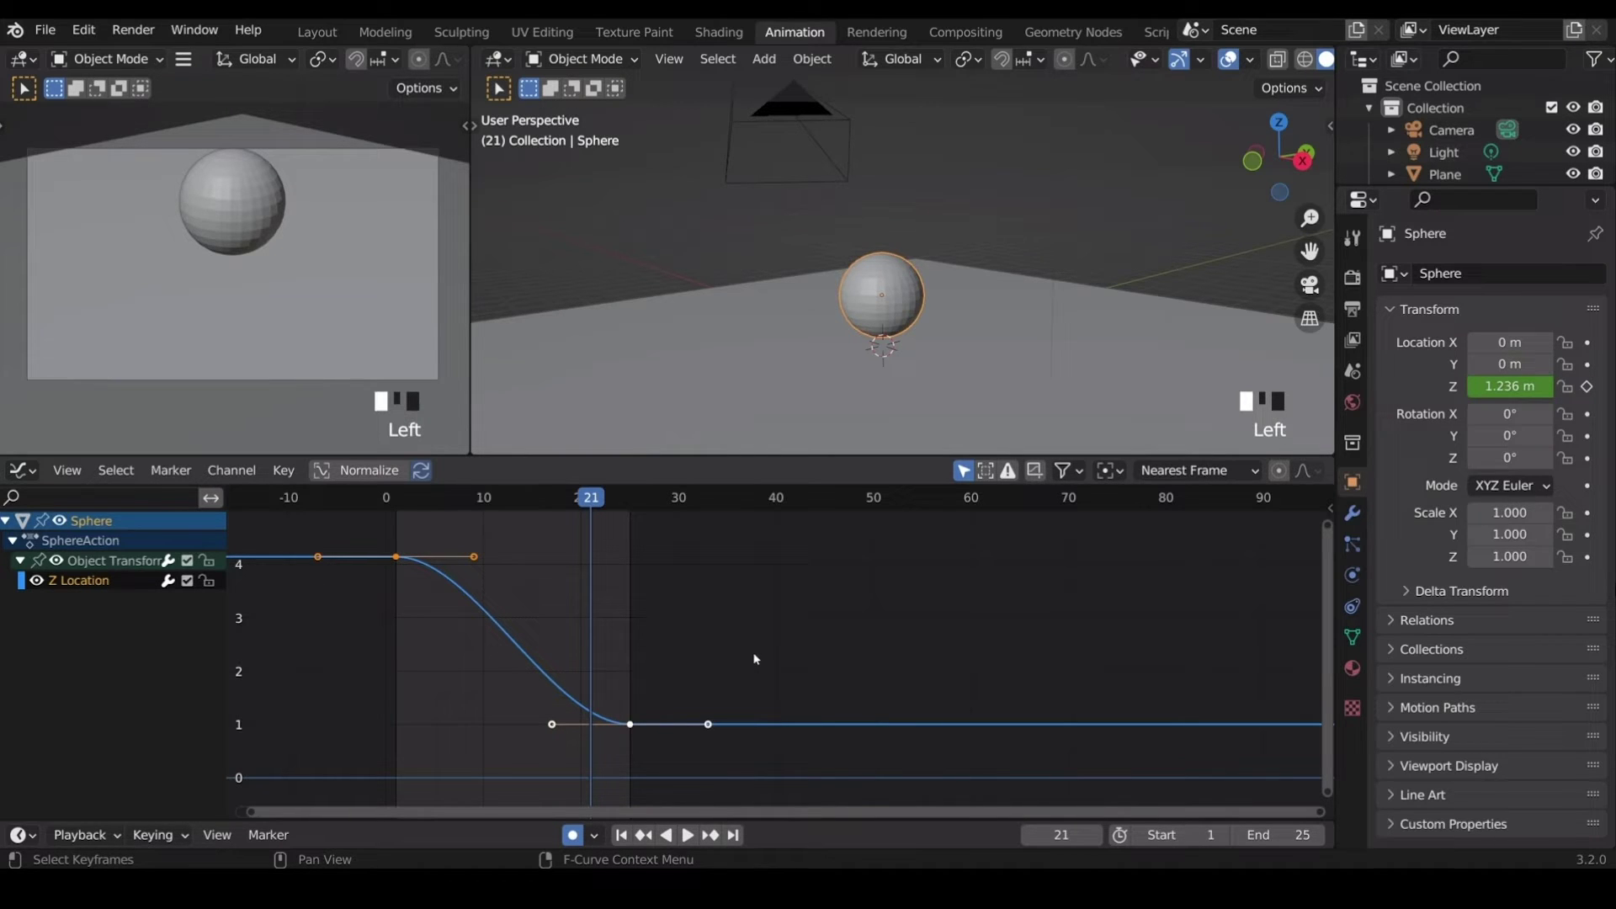
Set the animation's end frame to 100 and play it briefly.
{"action": "middle_click_drag", "start_coordinate": [894, 610], "coordinate": [790, 609]}
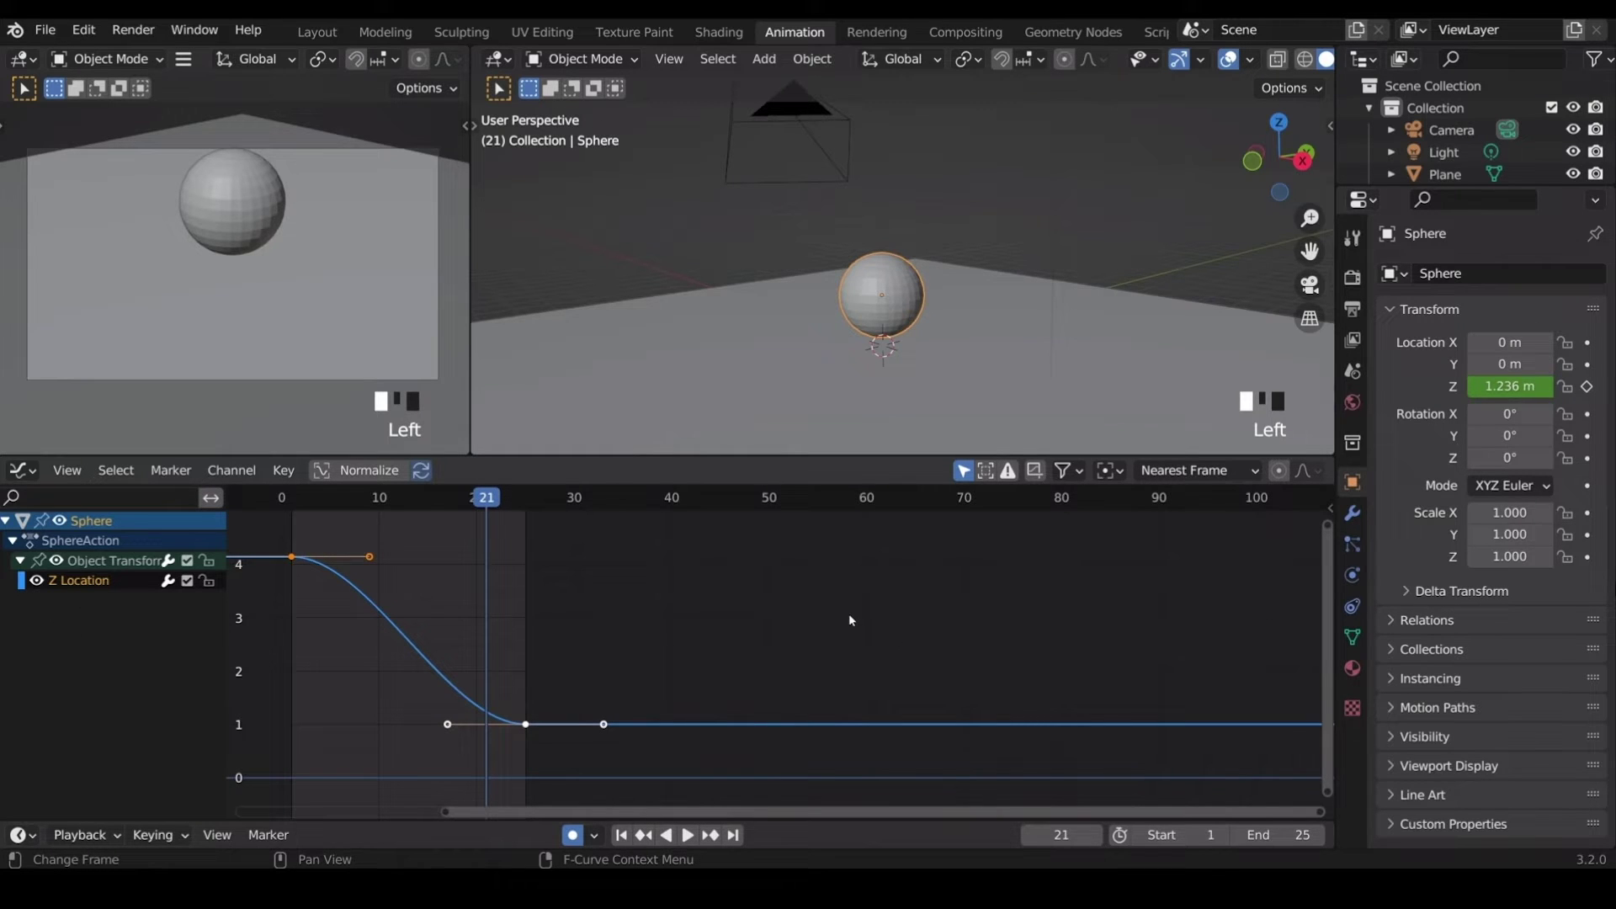
{"action": "left_click", "coordinate": [1279, 834]}
{"action": "type", "text": "100"}
{"action": "key", "text": "Return"}
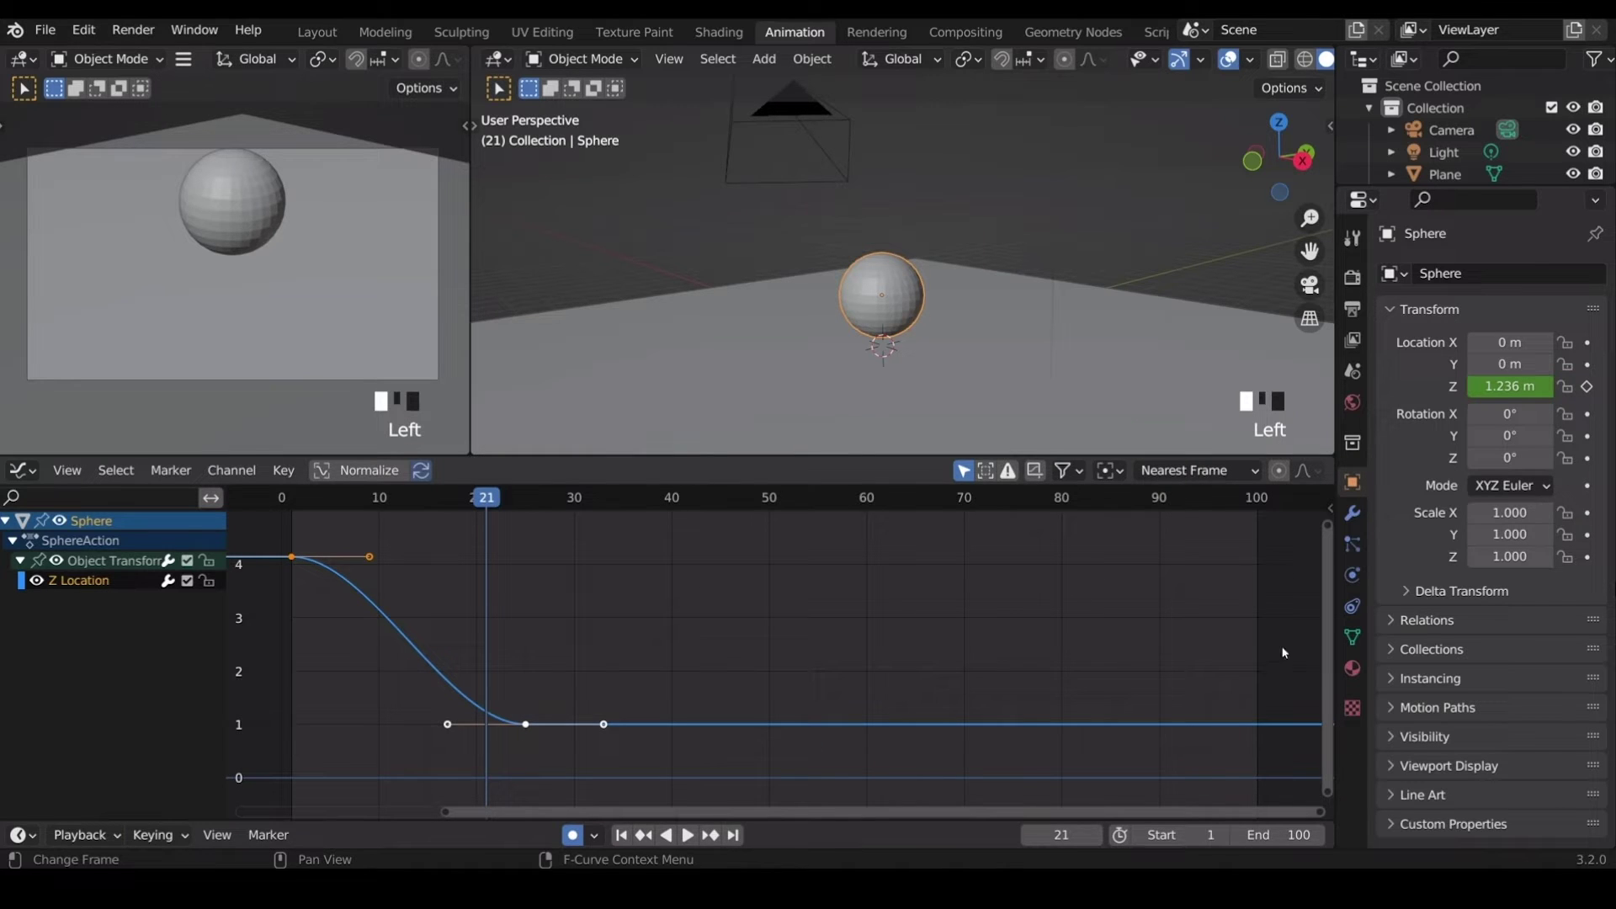
{"action": "key", "text": "space"}
{"action": "key", "text": "space"}
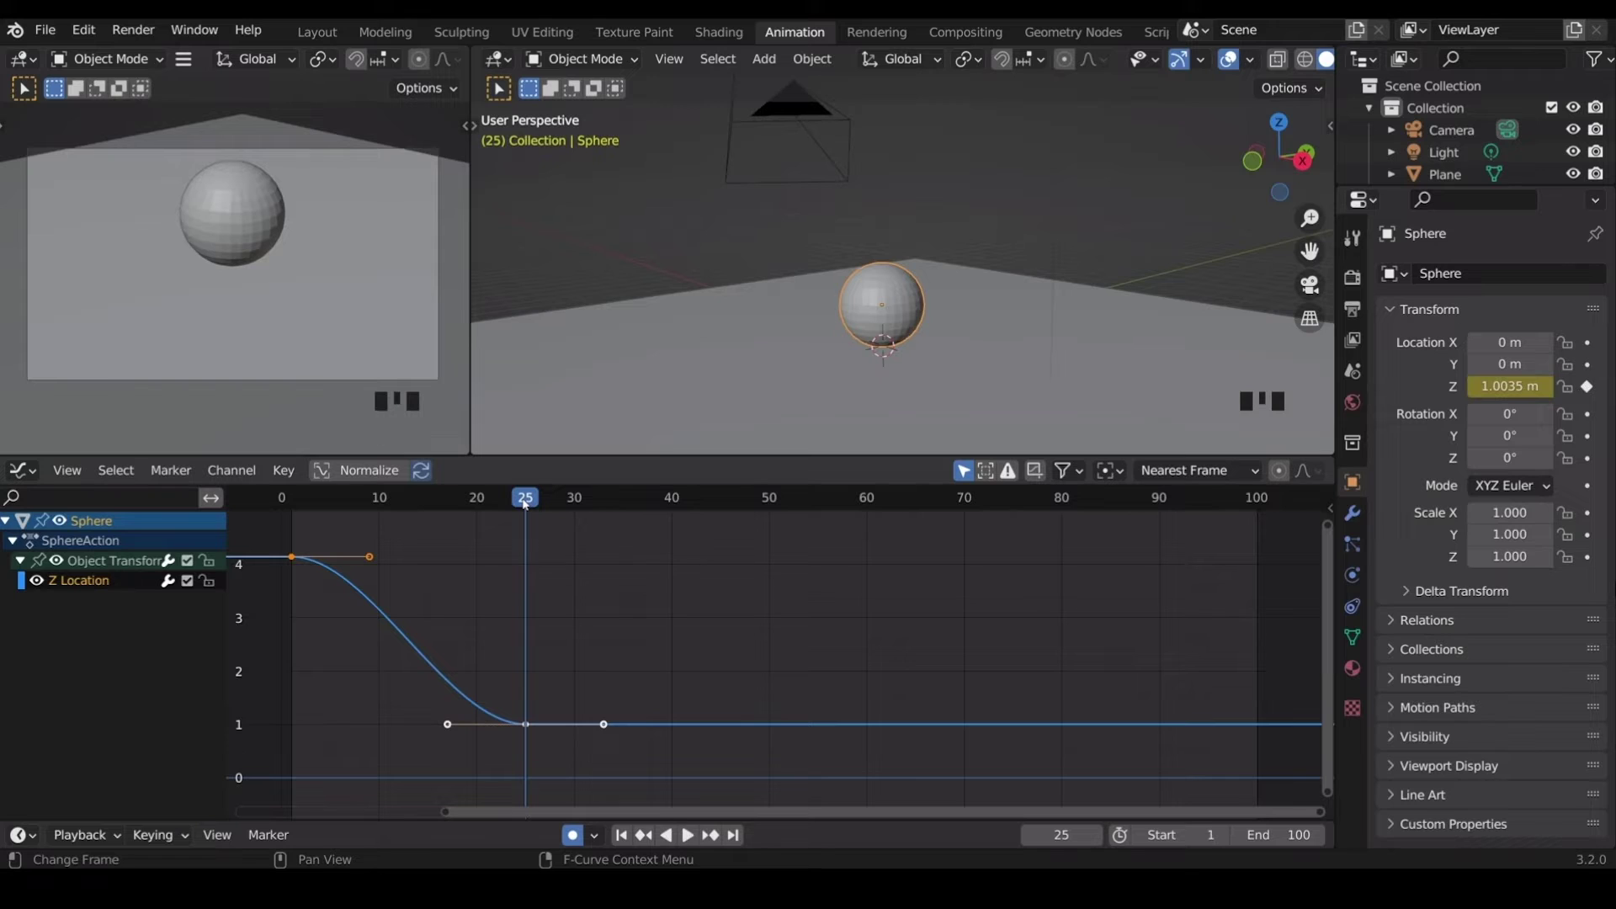
Duplicate the first Z Location keyframe along the time axis to frame 45 and lower the copy to about 3.54 m.
{"action": "left_click_drag", "start_coordinate": [525, 503], "coordinate": [721, 503]}
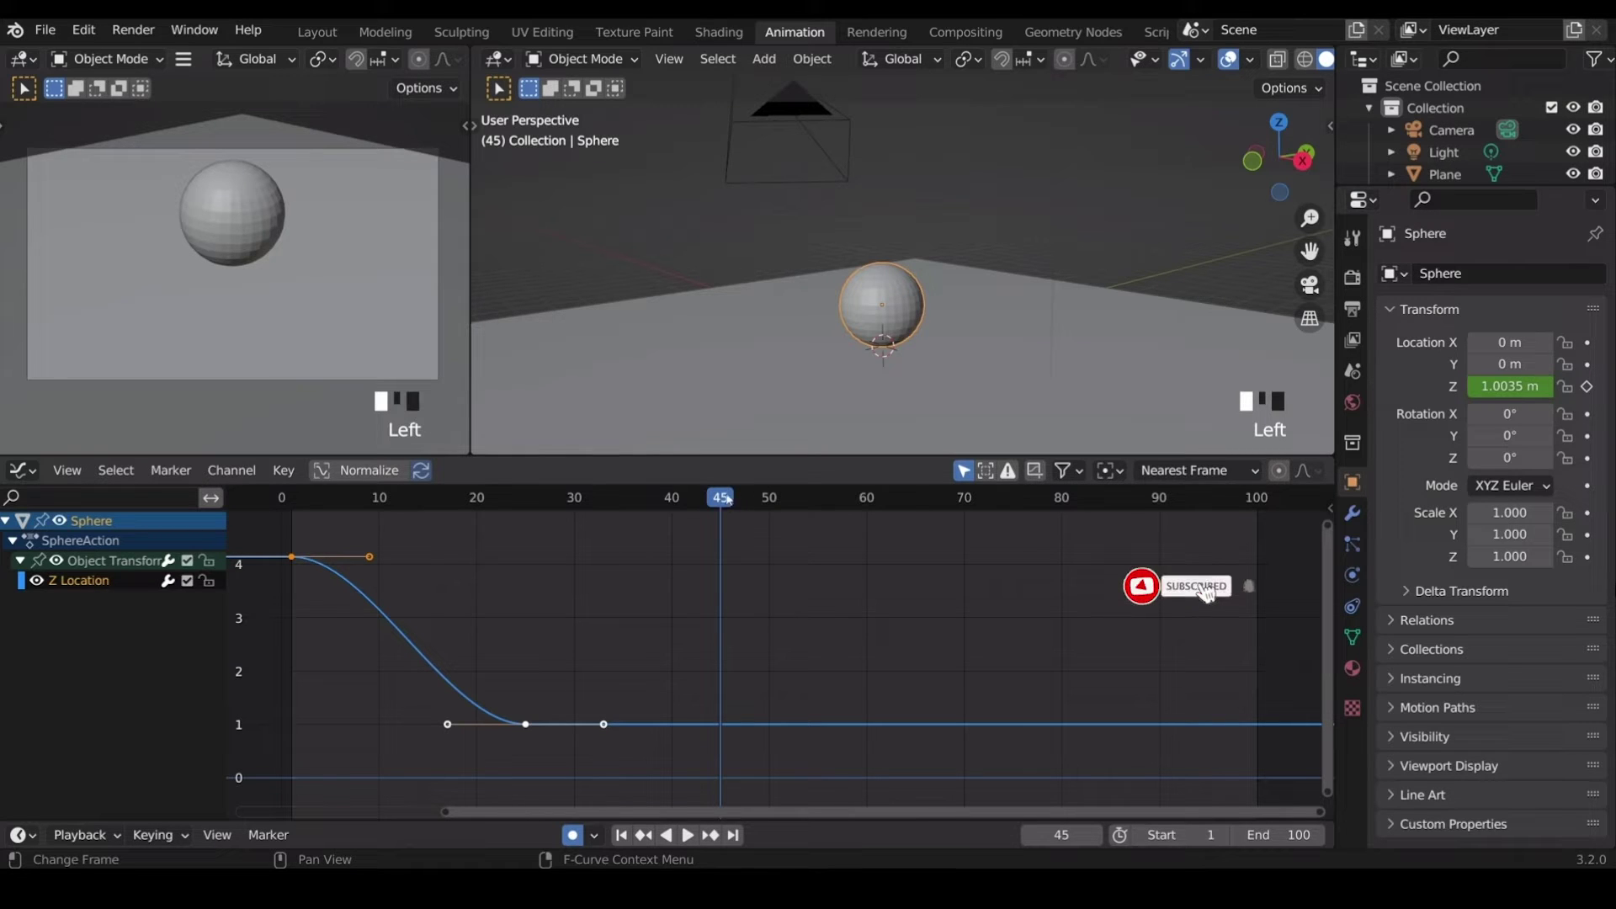
{"action": "left_click", "coordinate": [292, 556]}
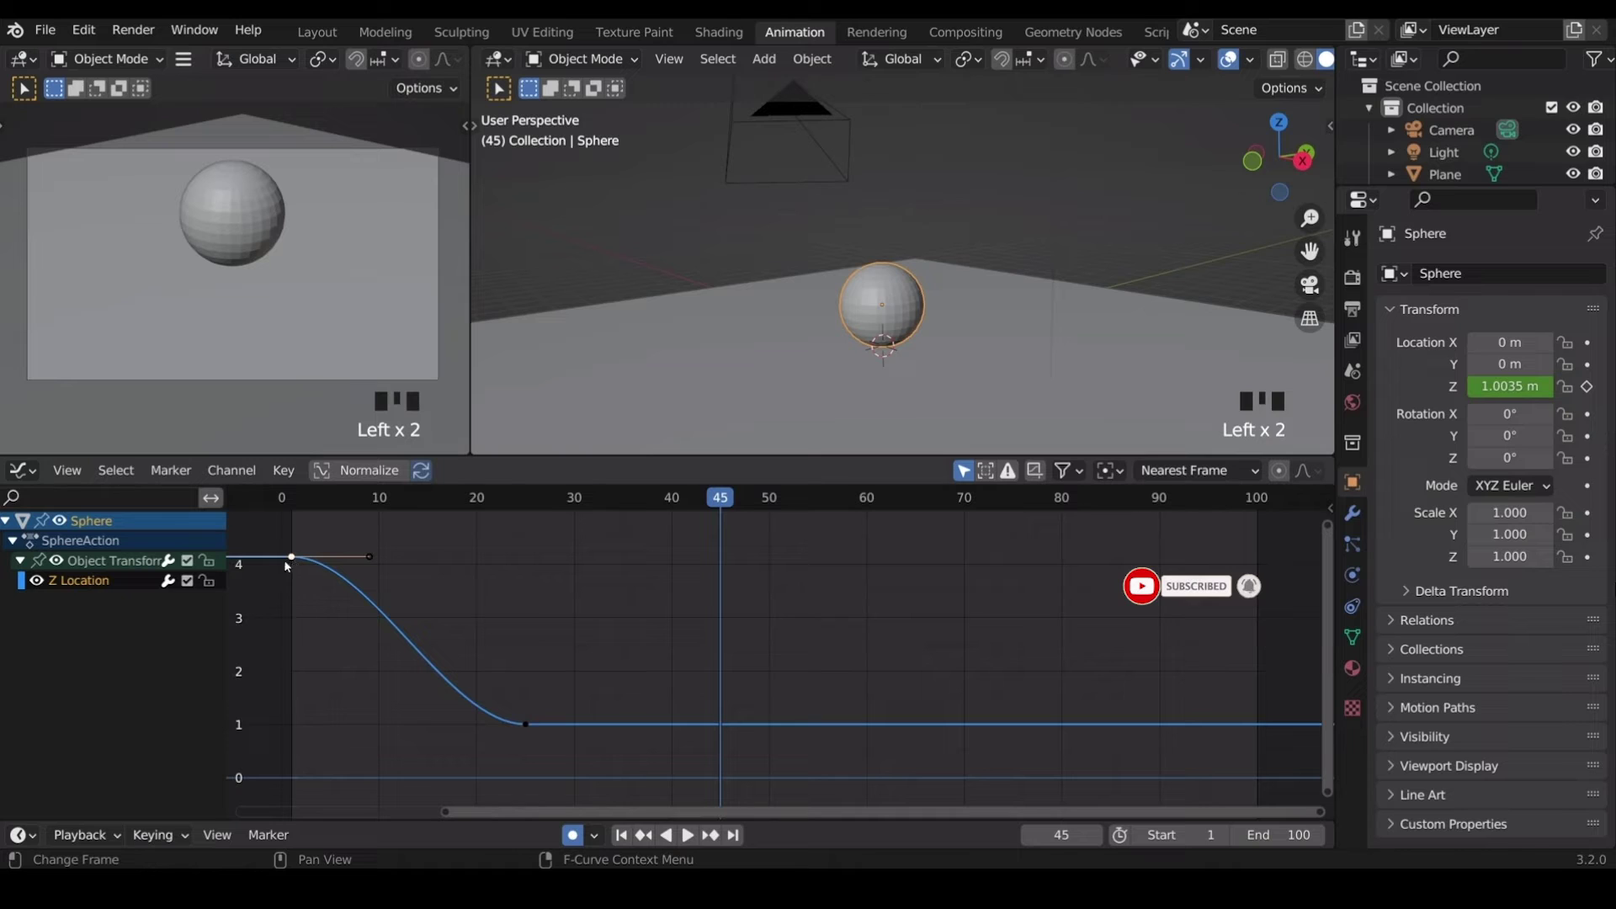
{"action": "key", "text": "shift+d"}
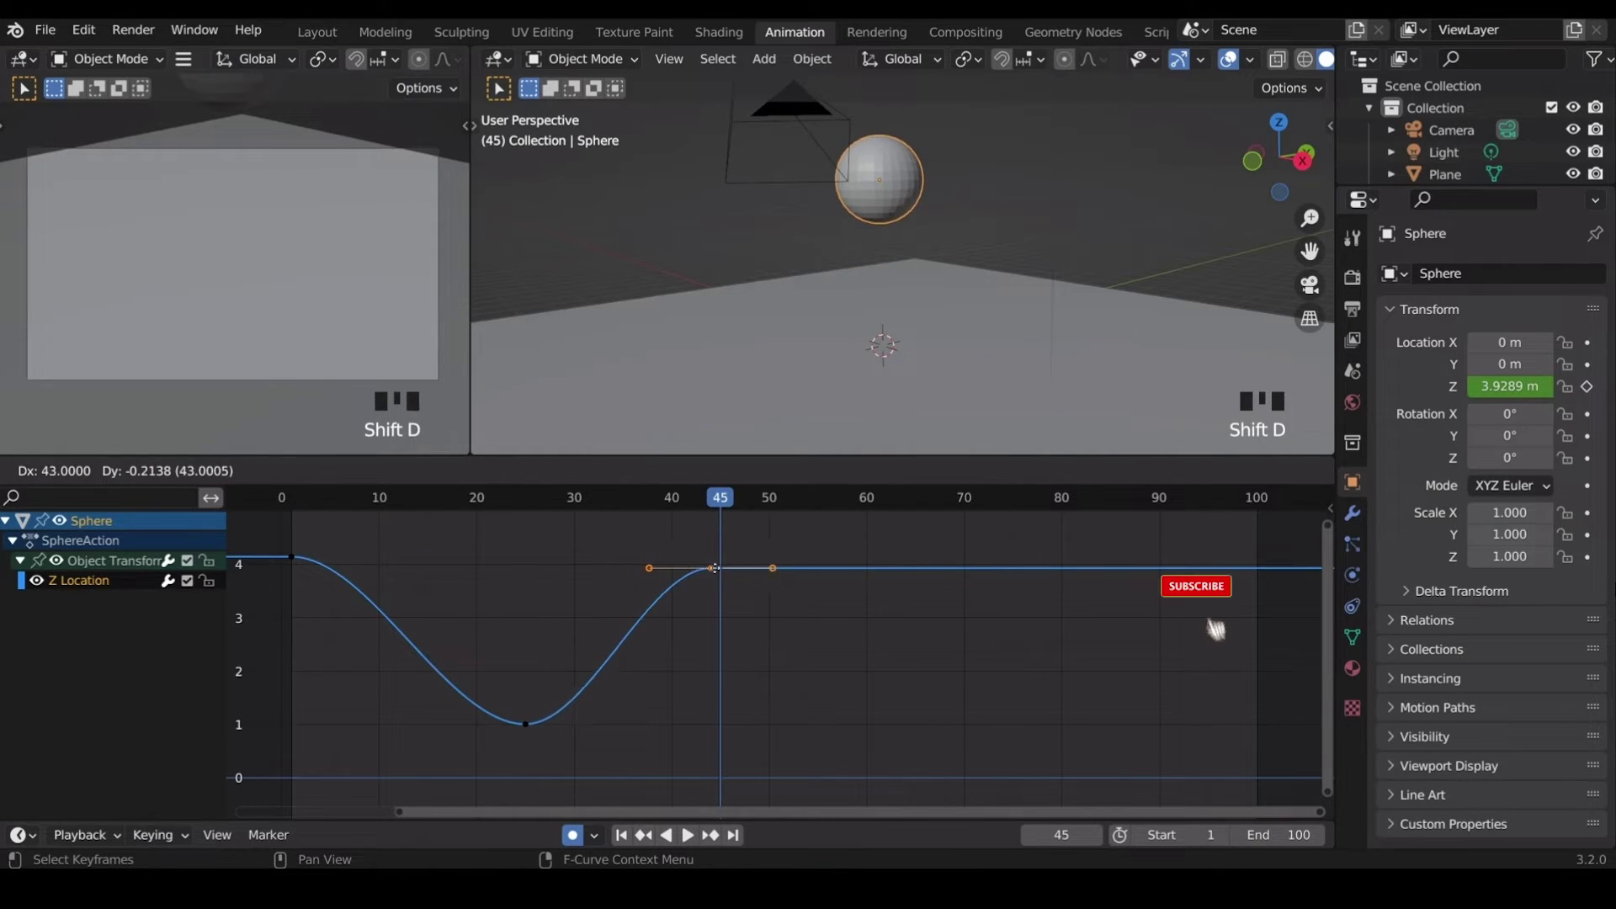
{"action": "key", "text": "x"}
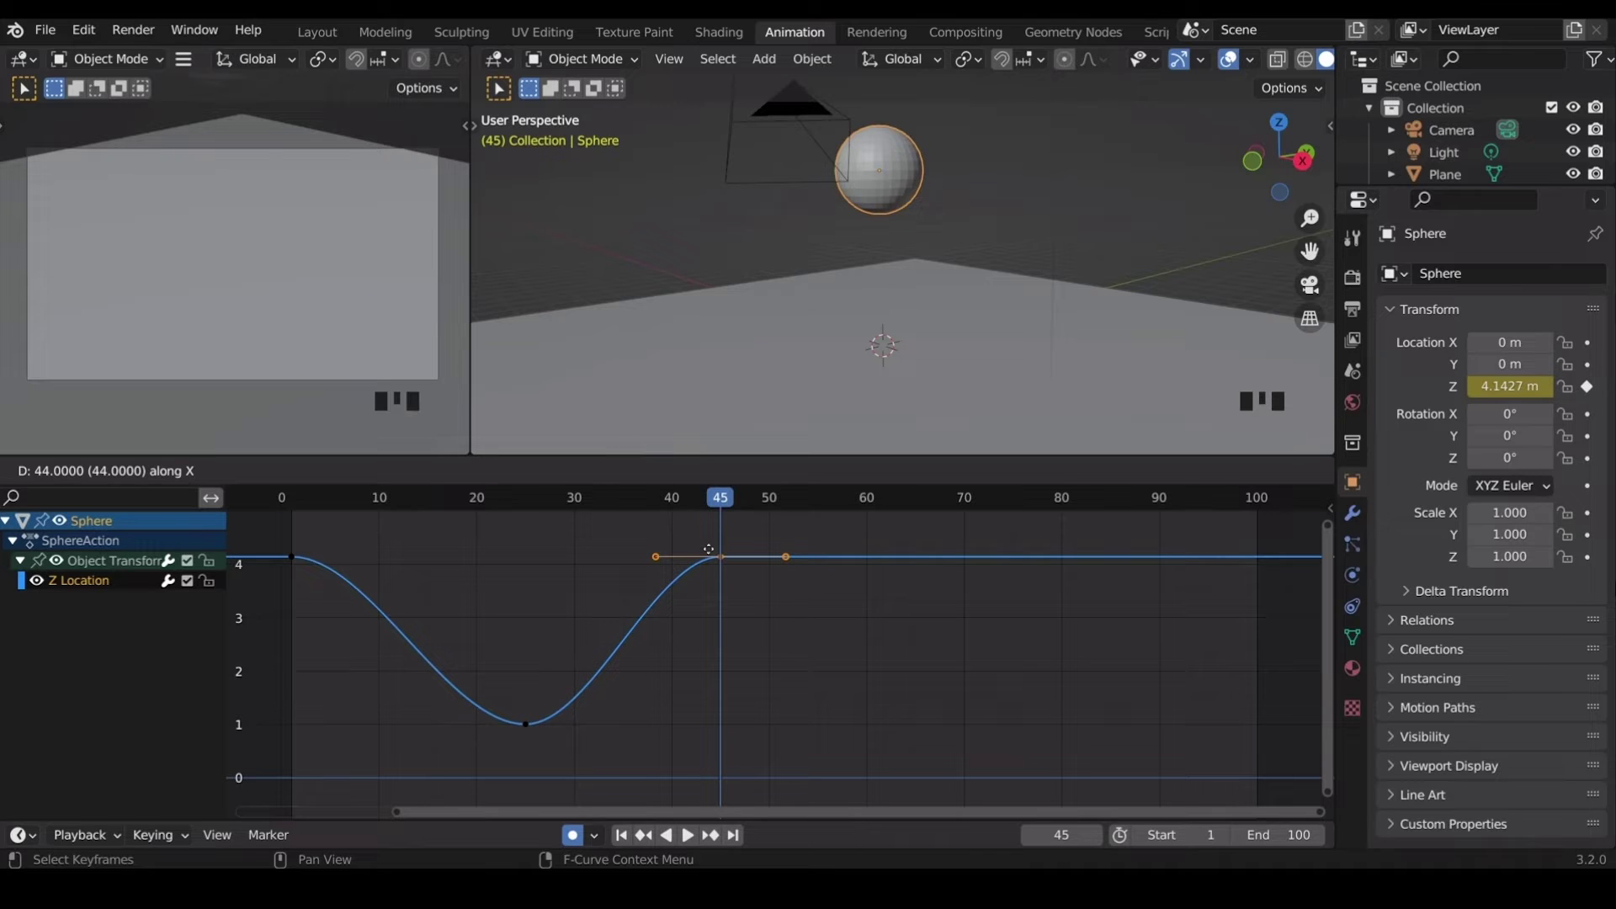
{"action": "left_click", "coordinate": [709, 549]}
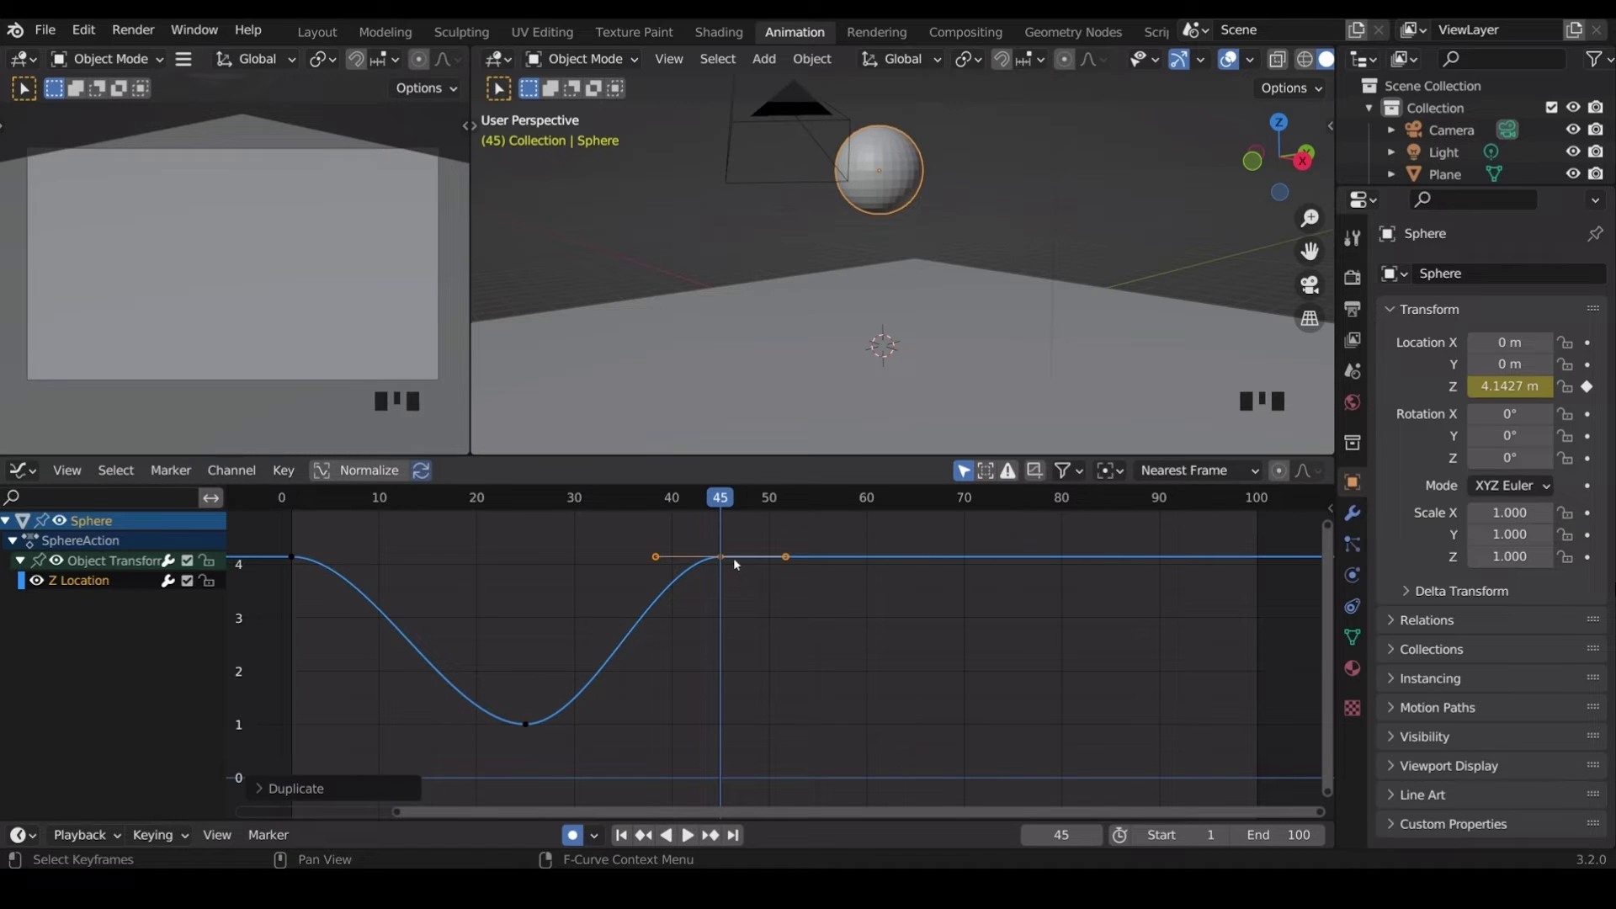
{"action": "key", "text": "g"}
{"action": "key", "text": "y"}
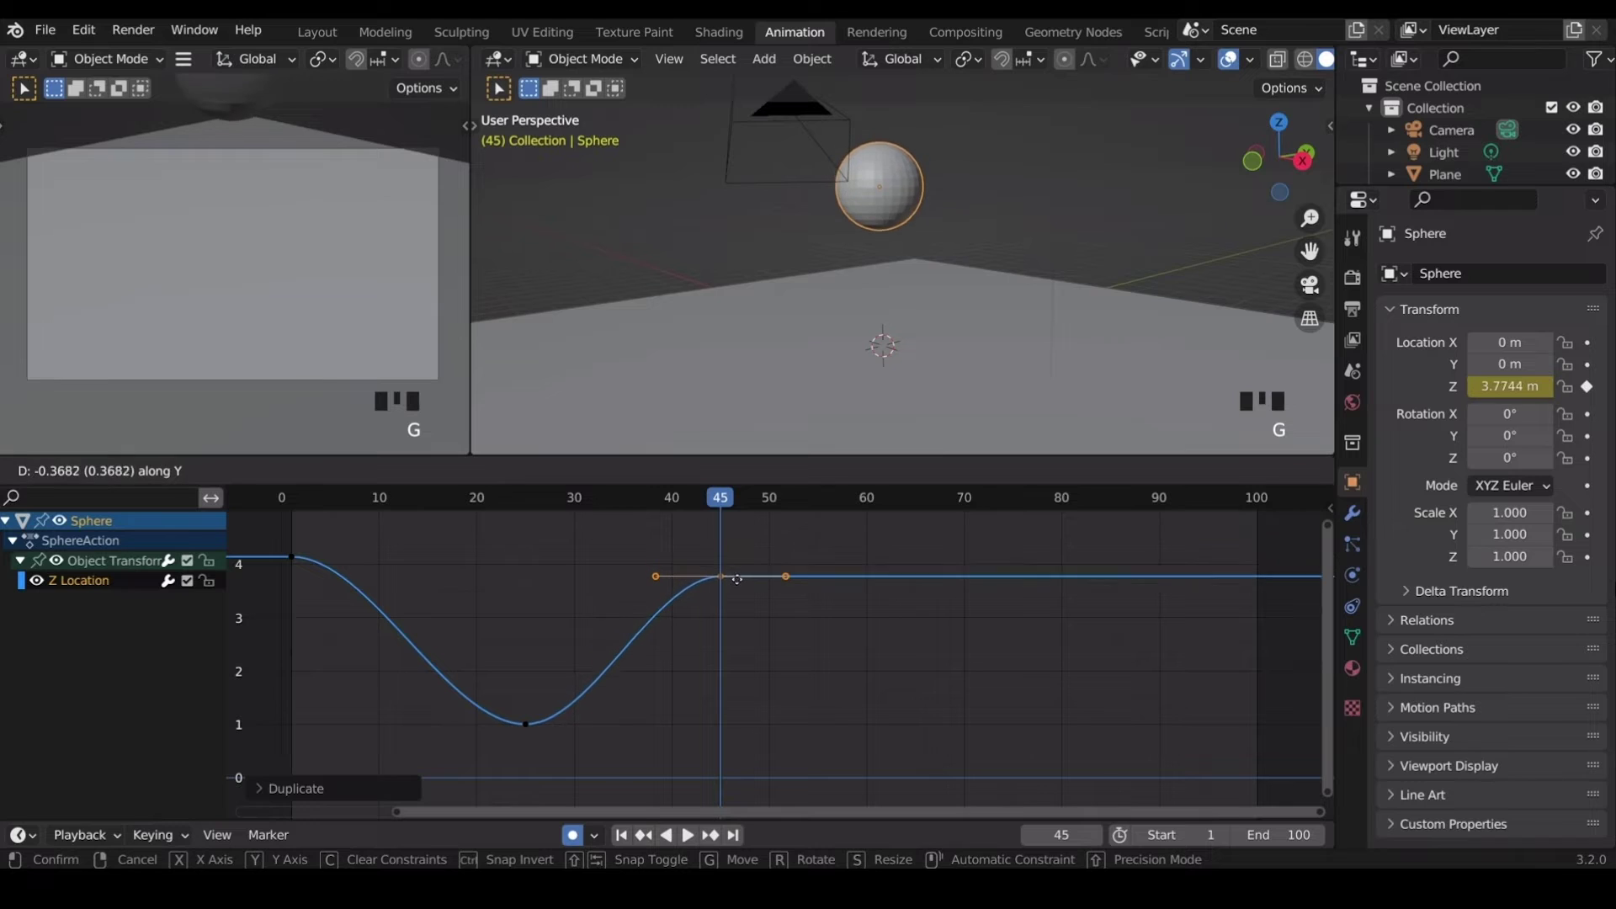
{"action": "left_click", "coordinate": [740, 596]}
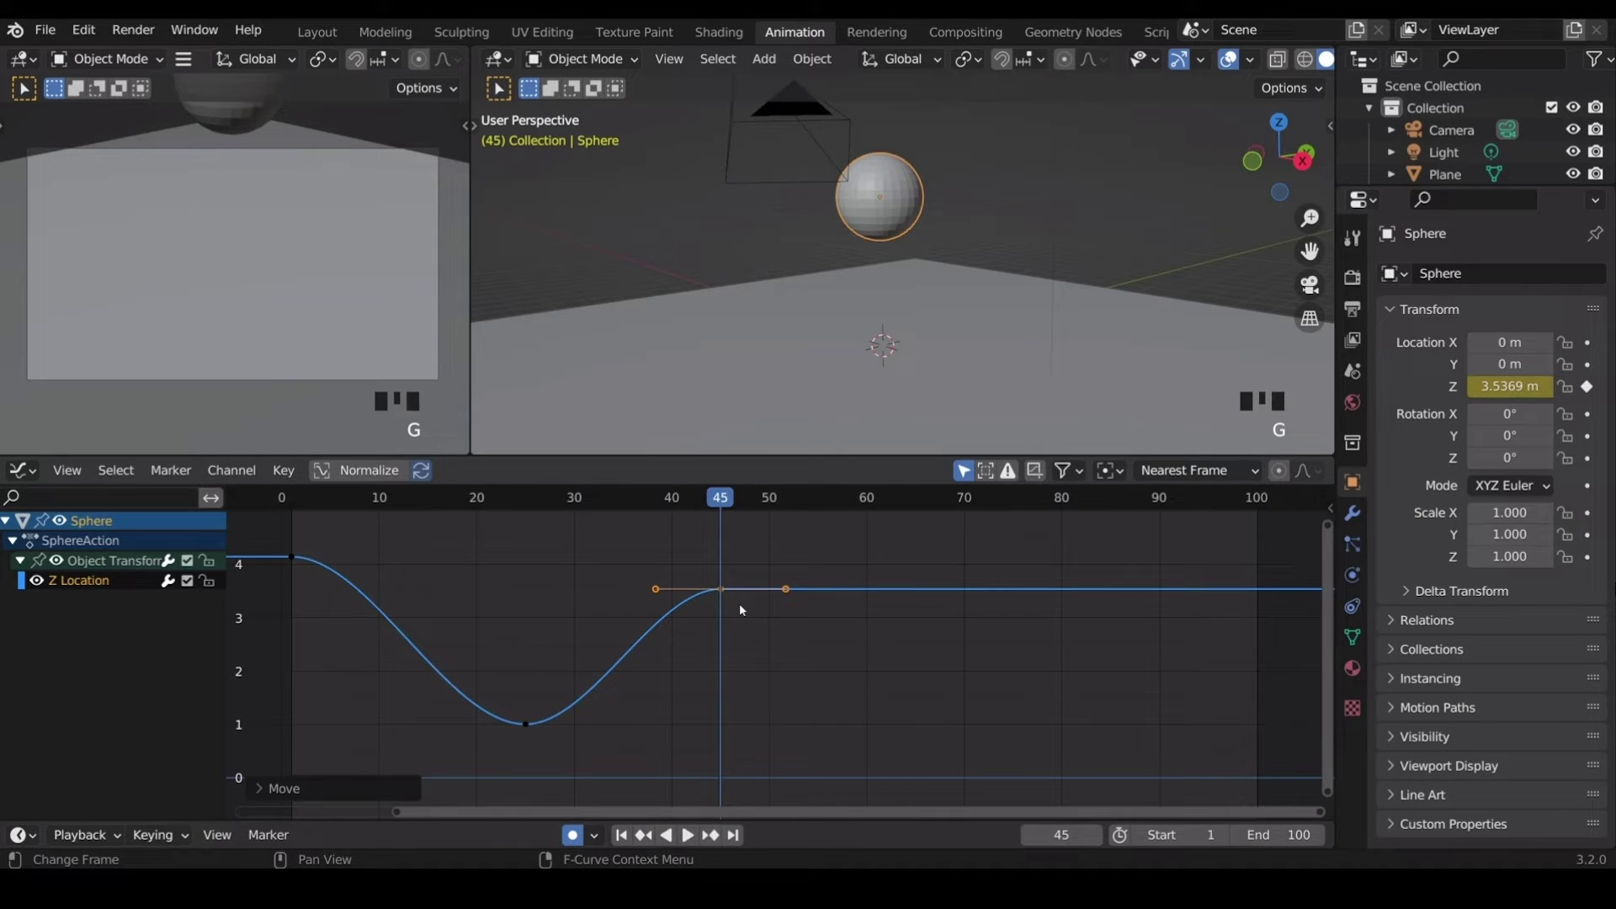
Duplicate the ground-contact keyframe at frame 25 along the time axis to frame 65.
{"action": "left_click", "coordinate": [526, 724]}
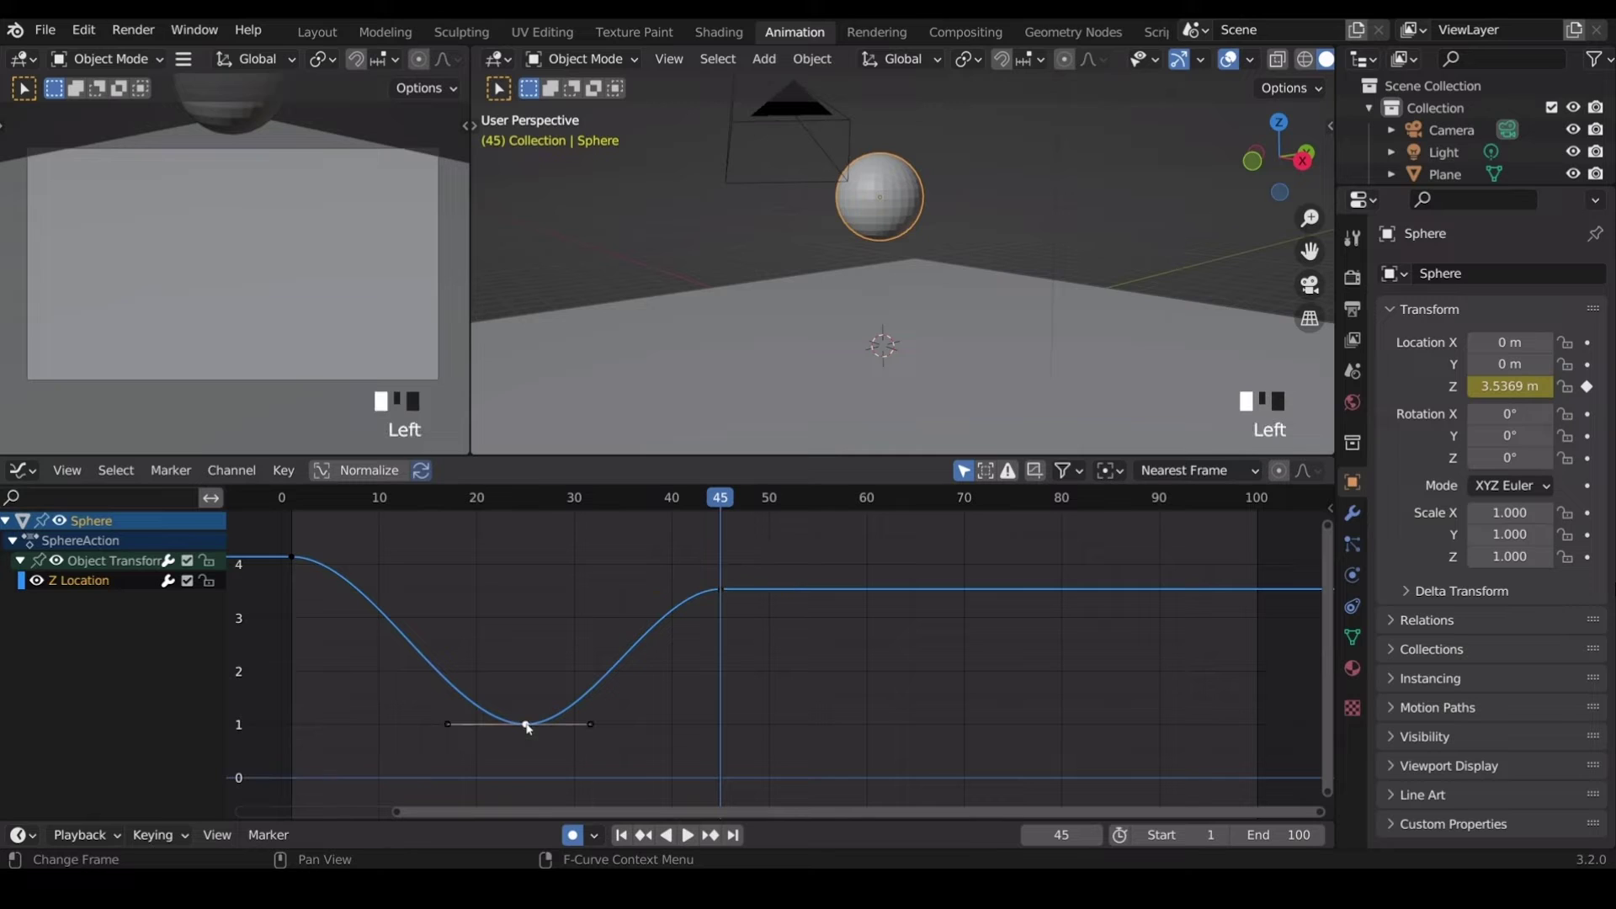
{"action": "key", "text": "shift+d"}
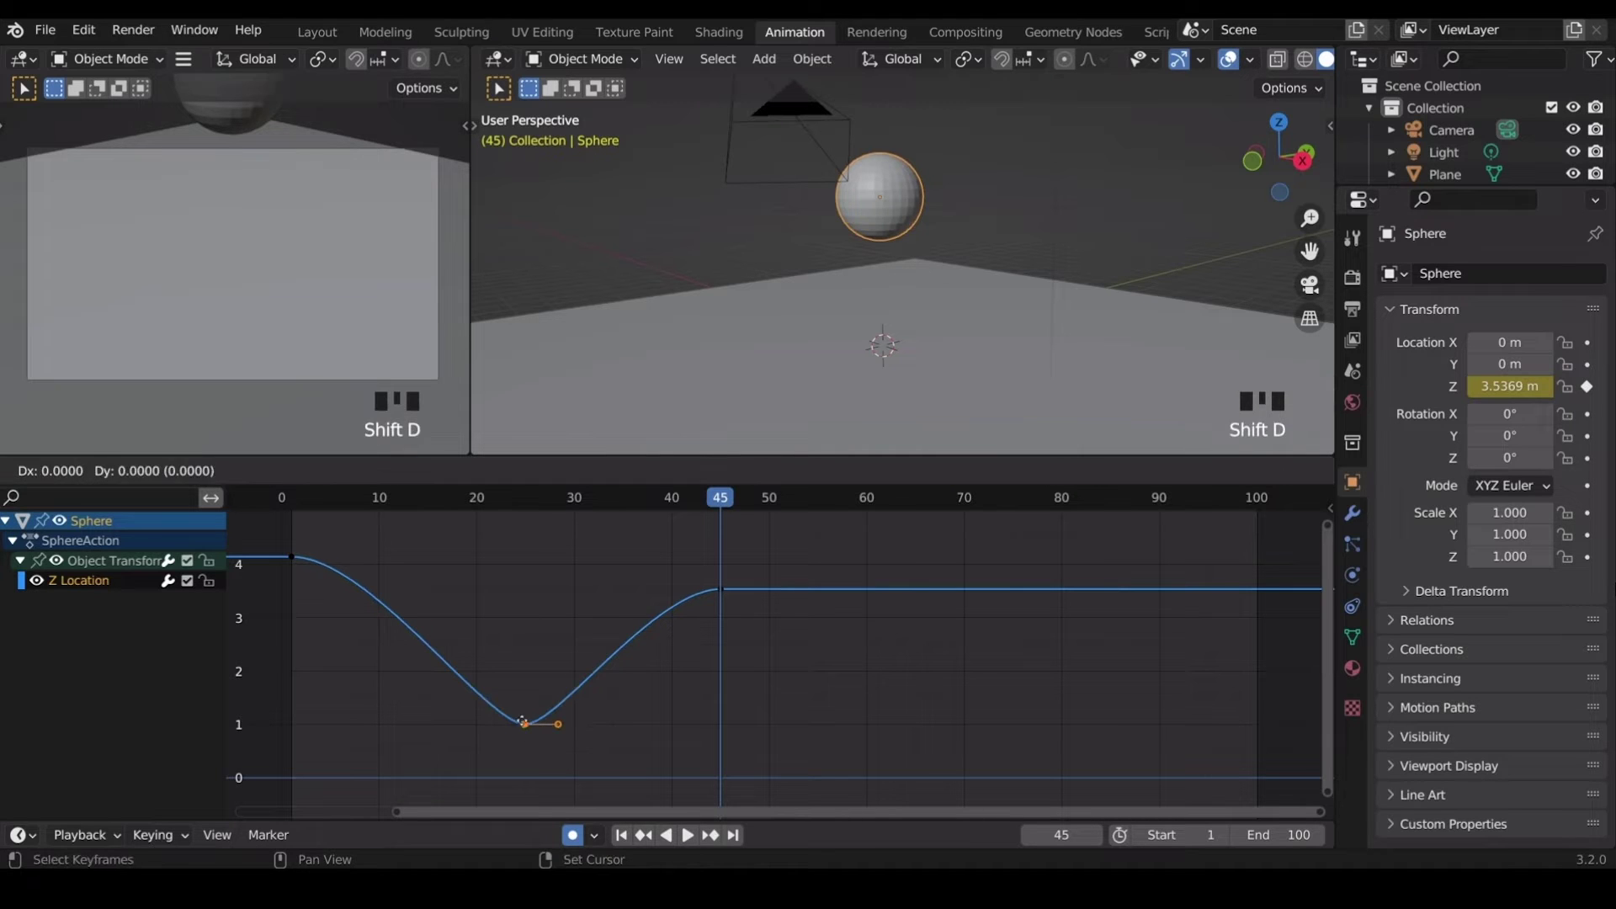
{"action": "key", "text": "x"}
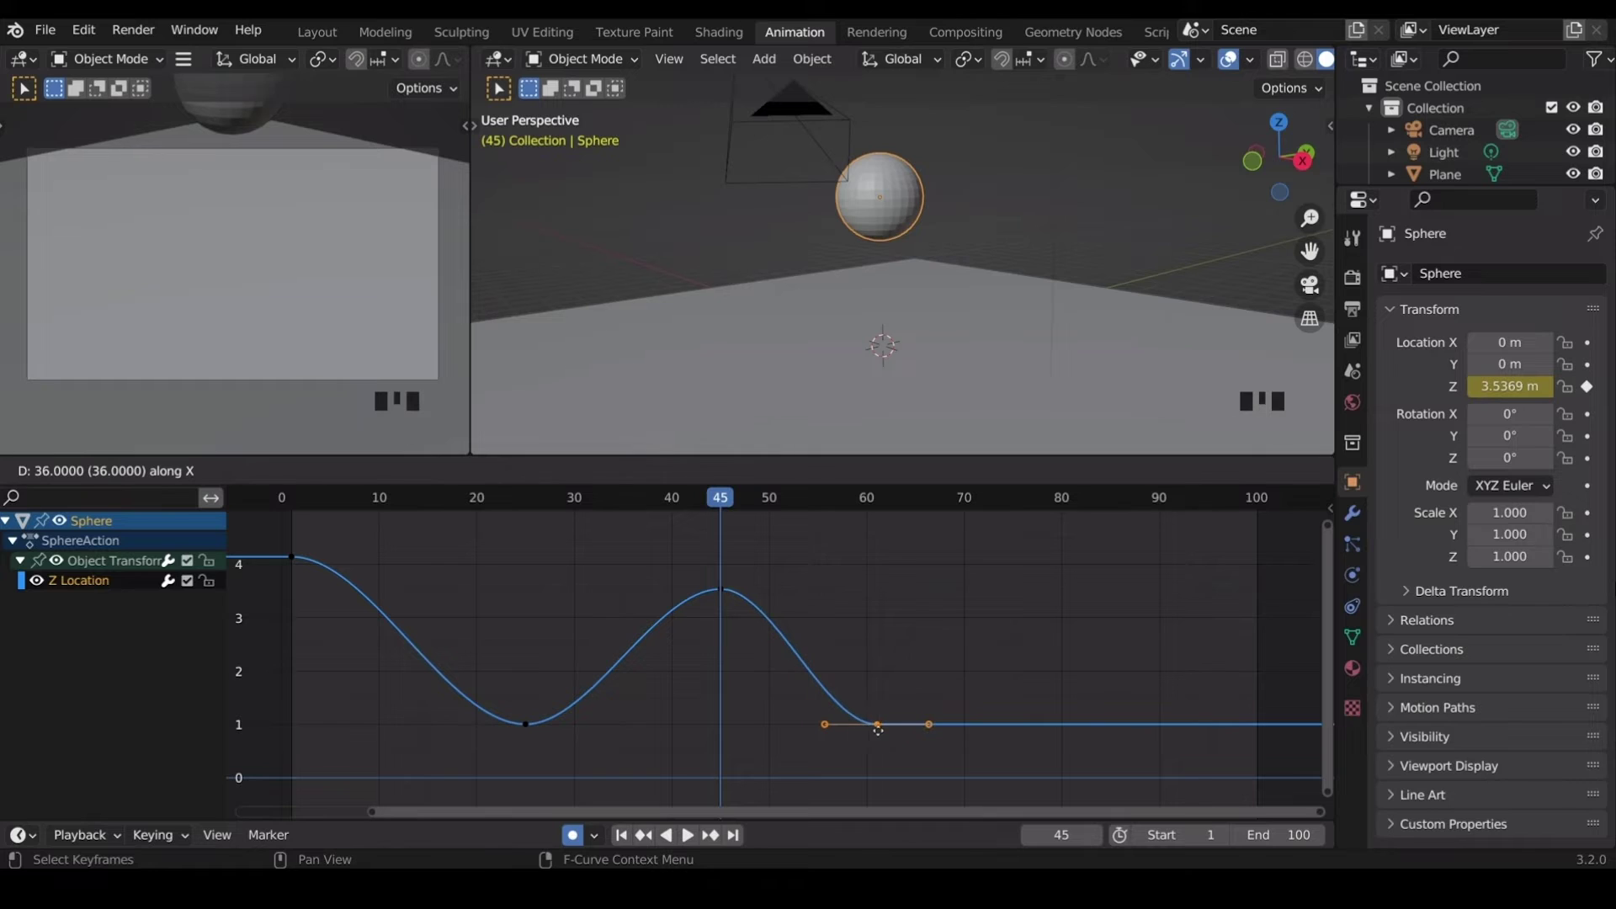
{"action": "left_click", "coordinate": [923, 728]}
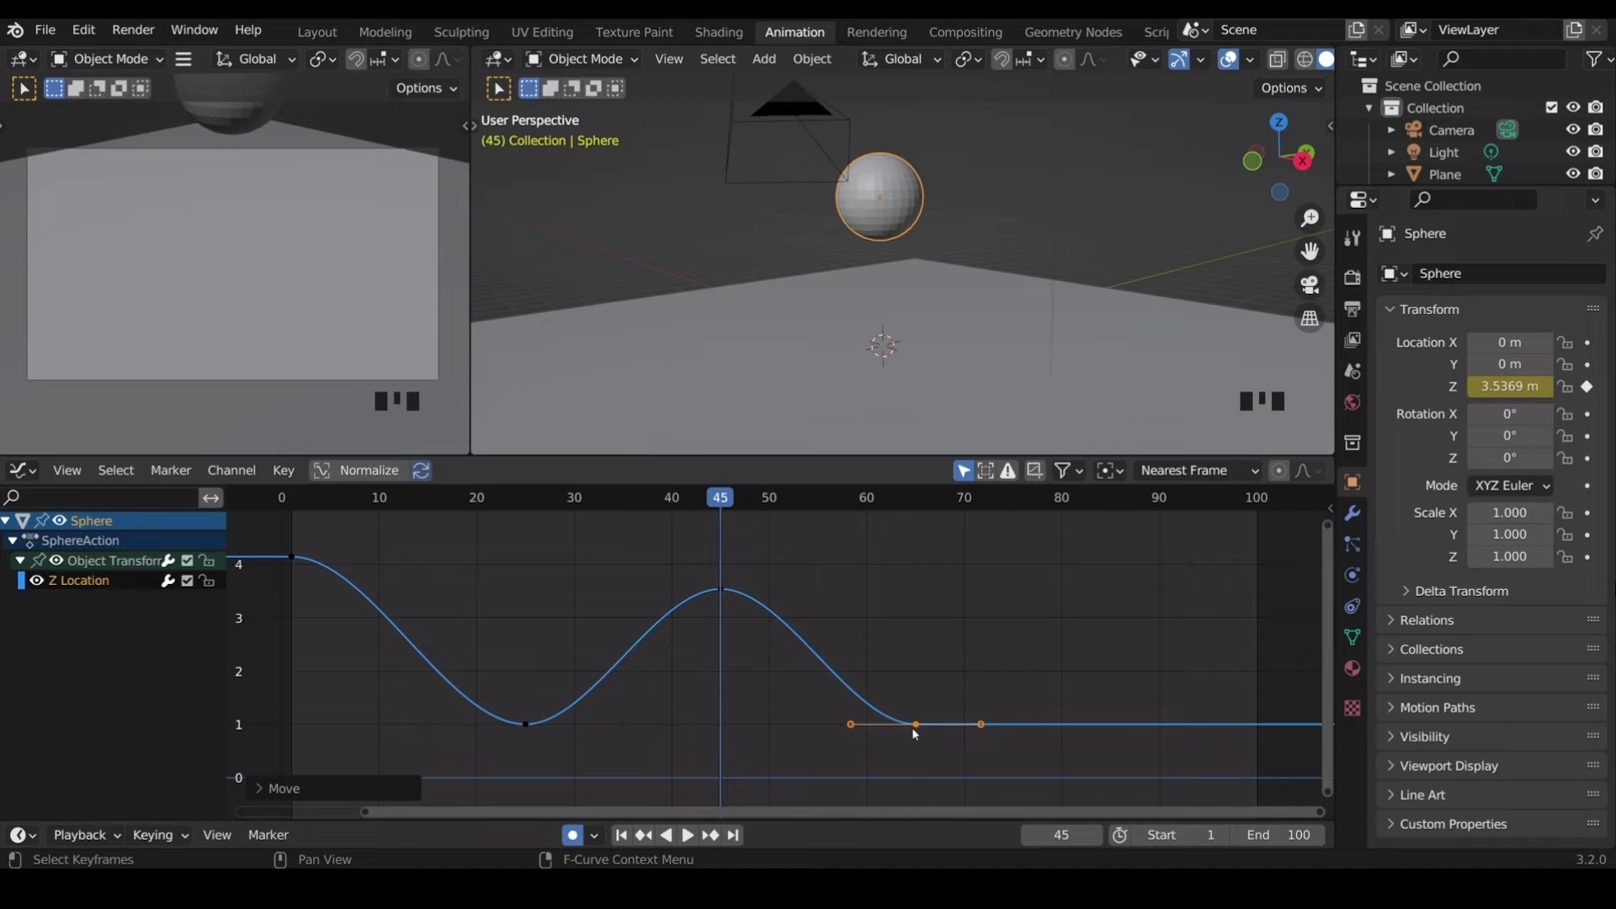
Duplicate the frame 45 peak keyframe to frame 80 and lower the copy by about 1.06 m.
{"action": "left_click", "coordinate": [717, 592]}
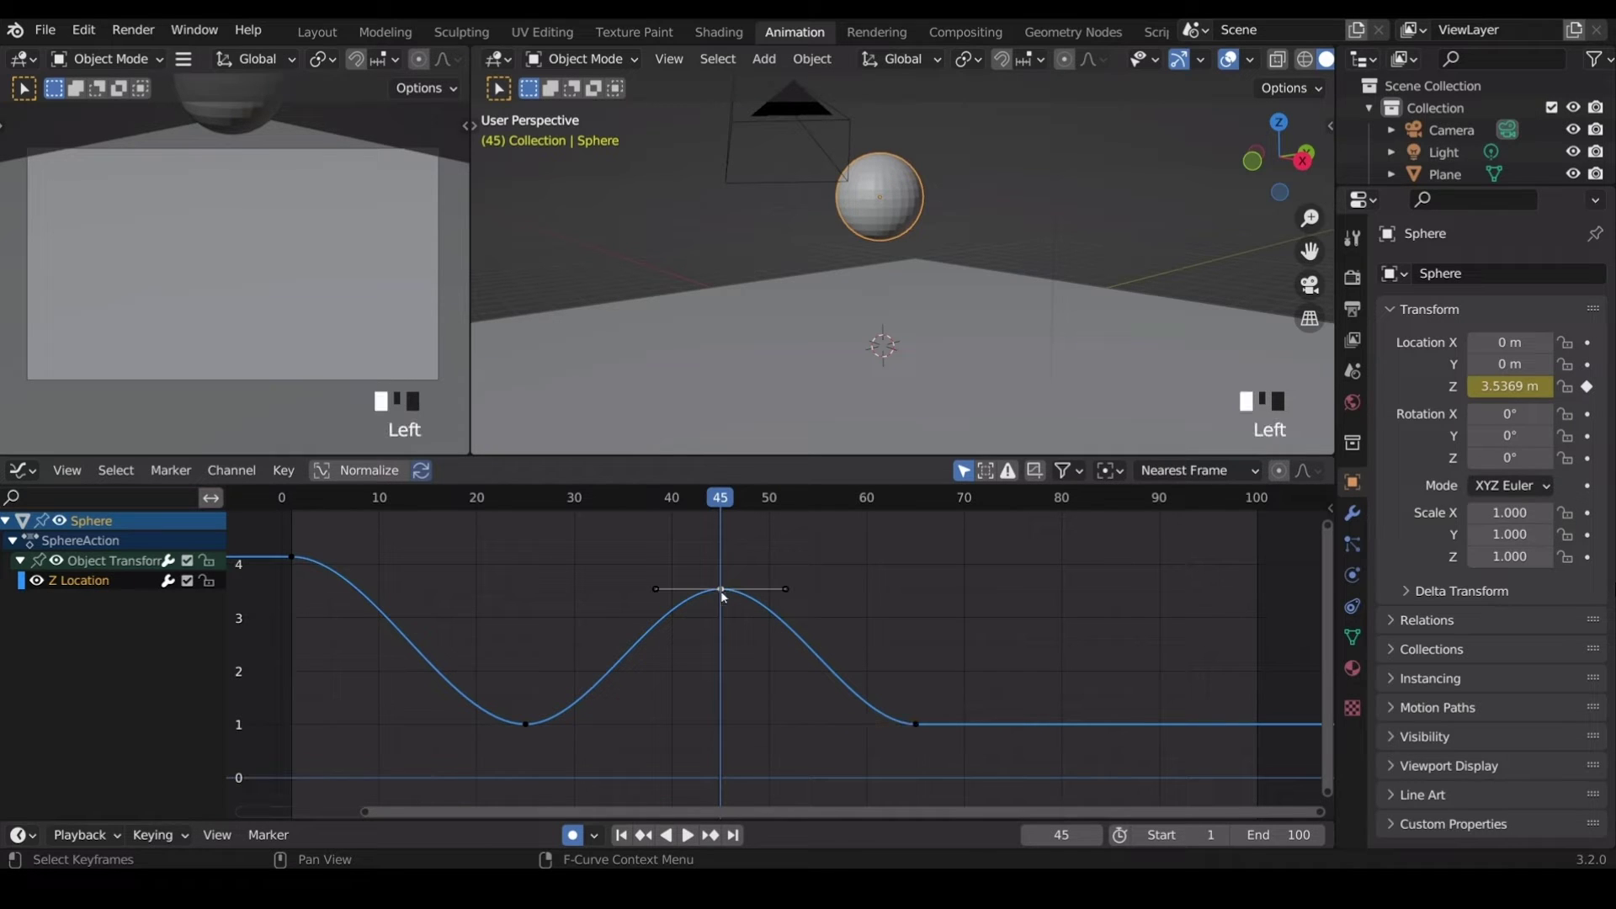
{"action": "key", "text": "shift+d"}
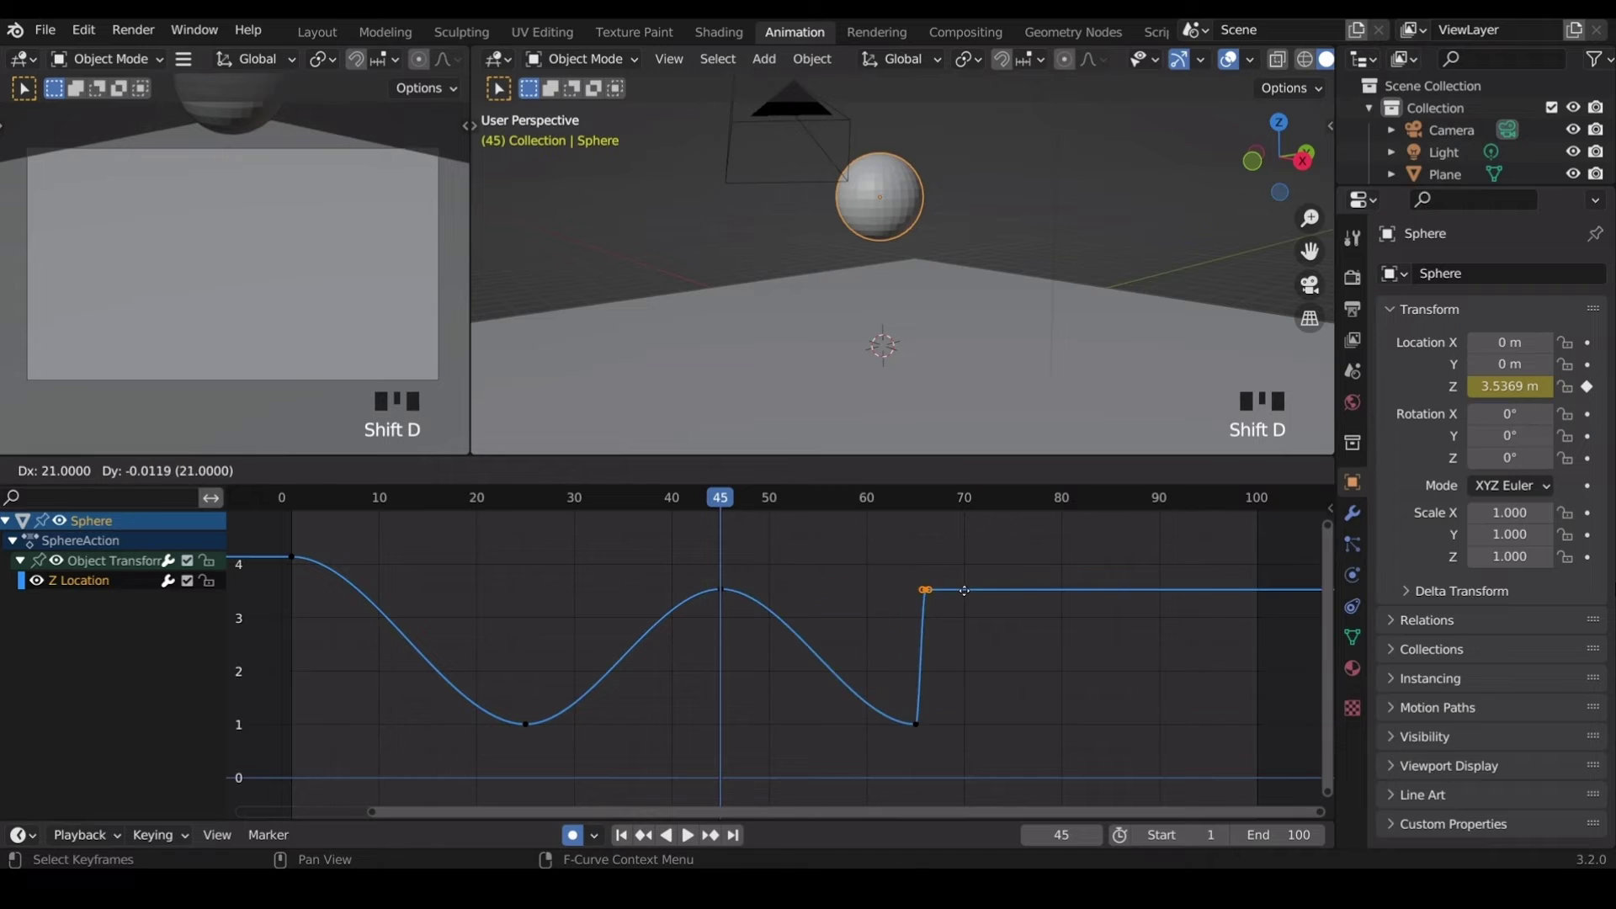
{"action": "key", "text": "x"}
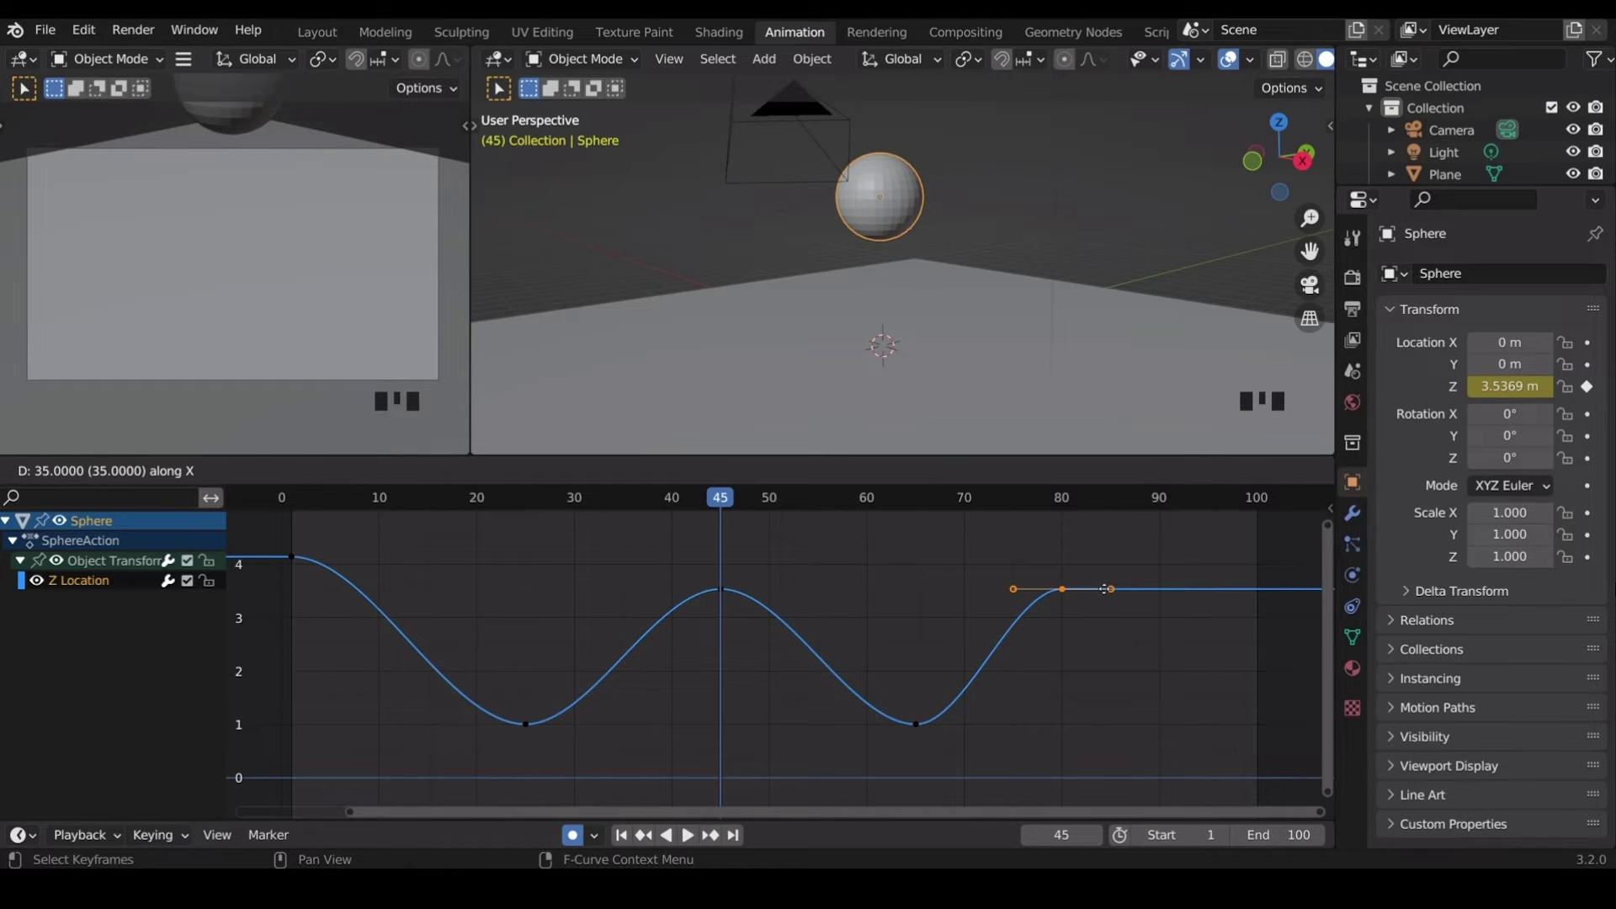
{"action": "left_click", "coordinate": [1105, 590]}
{"action": "key", "text": "g"}
{"action": "key", "text": "y"}
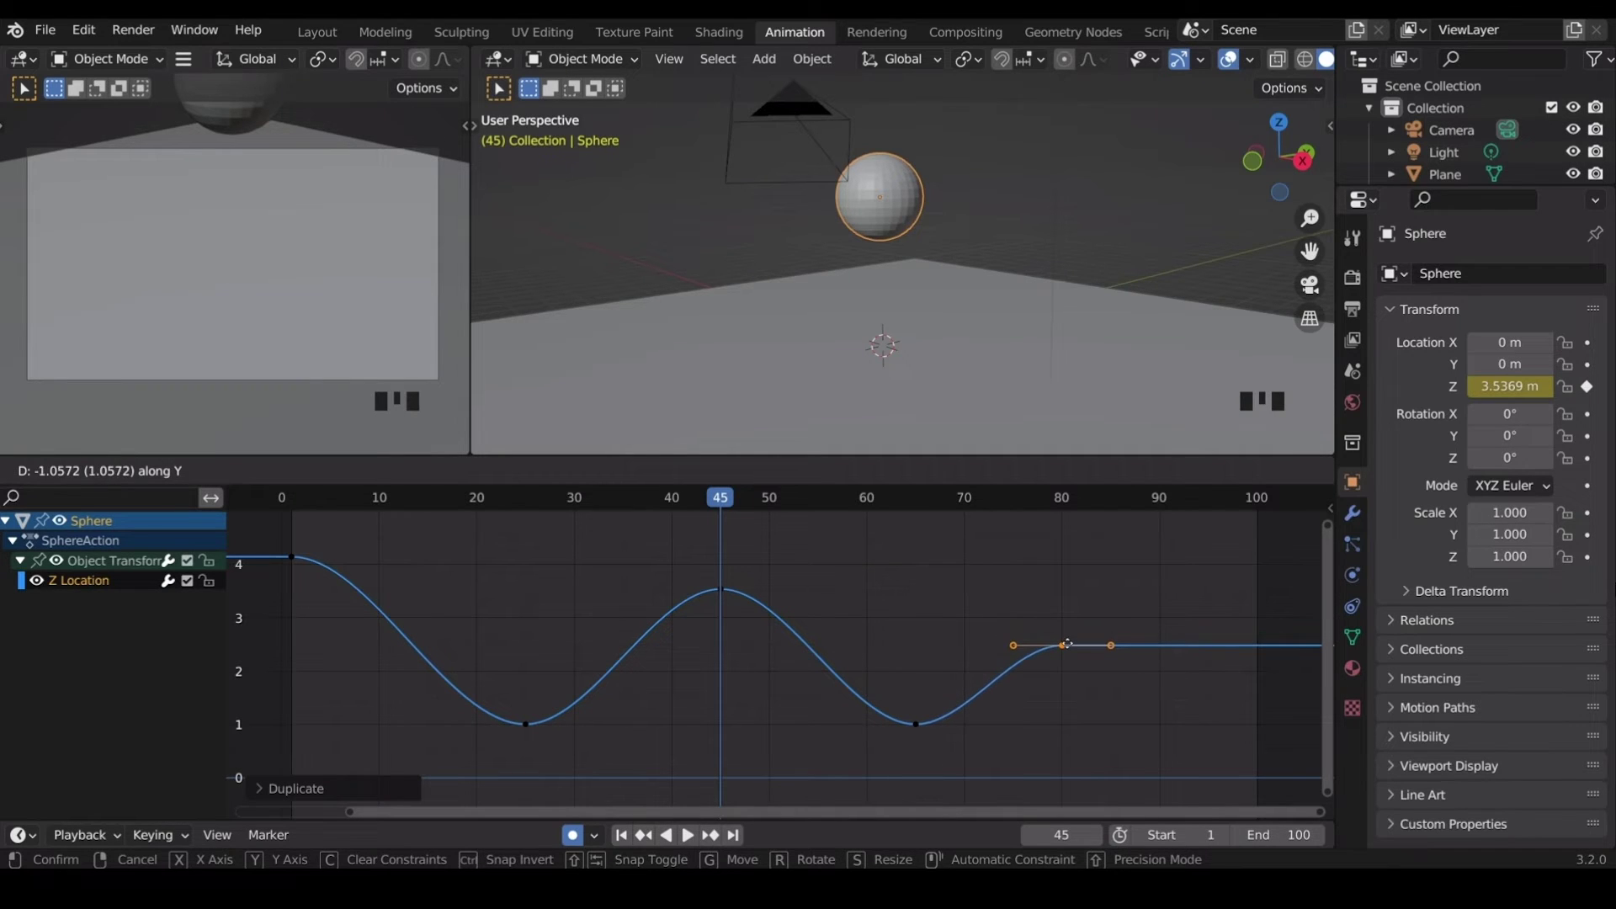
{"action": "left_click", "coordinate": [1066, 644]}
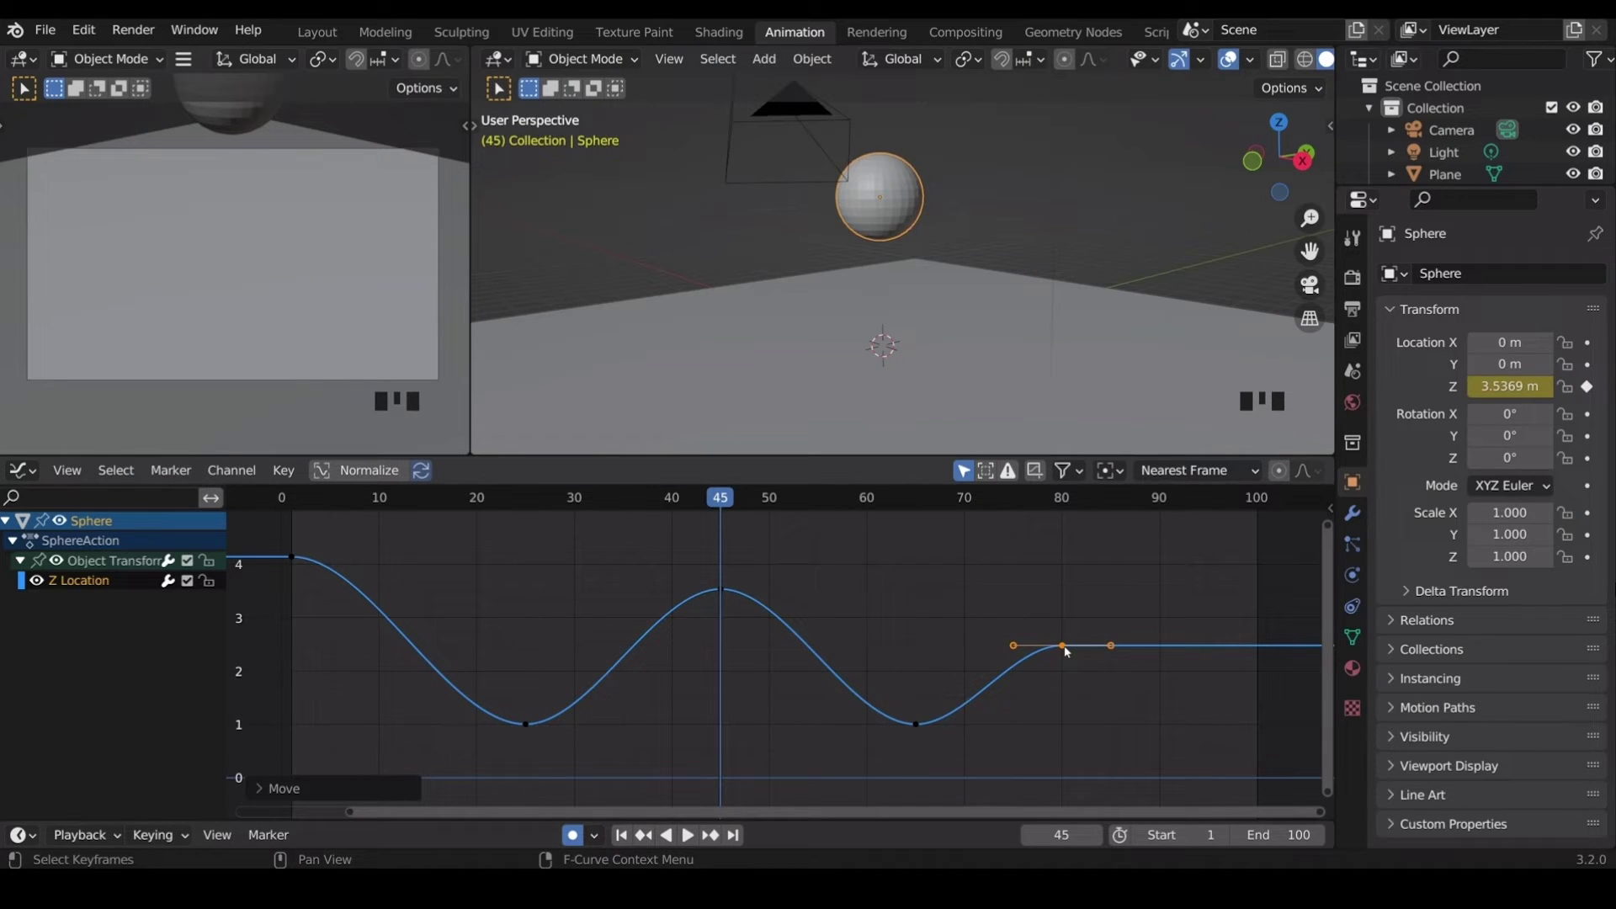
Duplicate the ground-contact keyframe at frame 65 along the time axis to frame 95.
{"action": "left_click", "coordinate": [923, 727]}
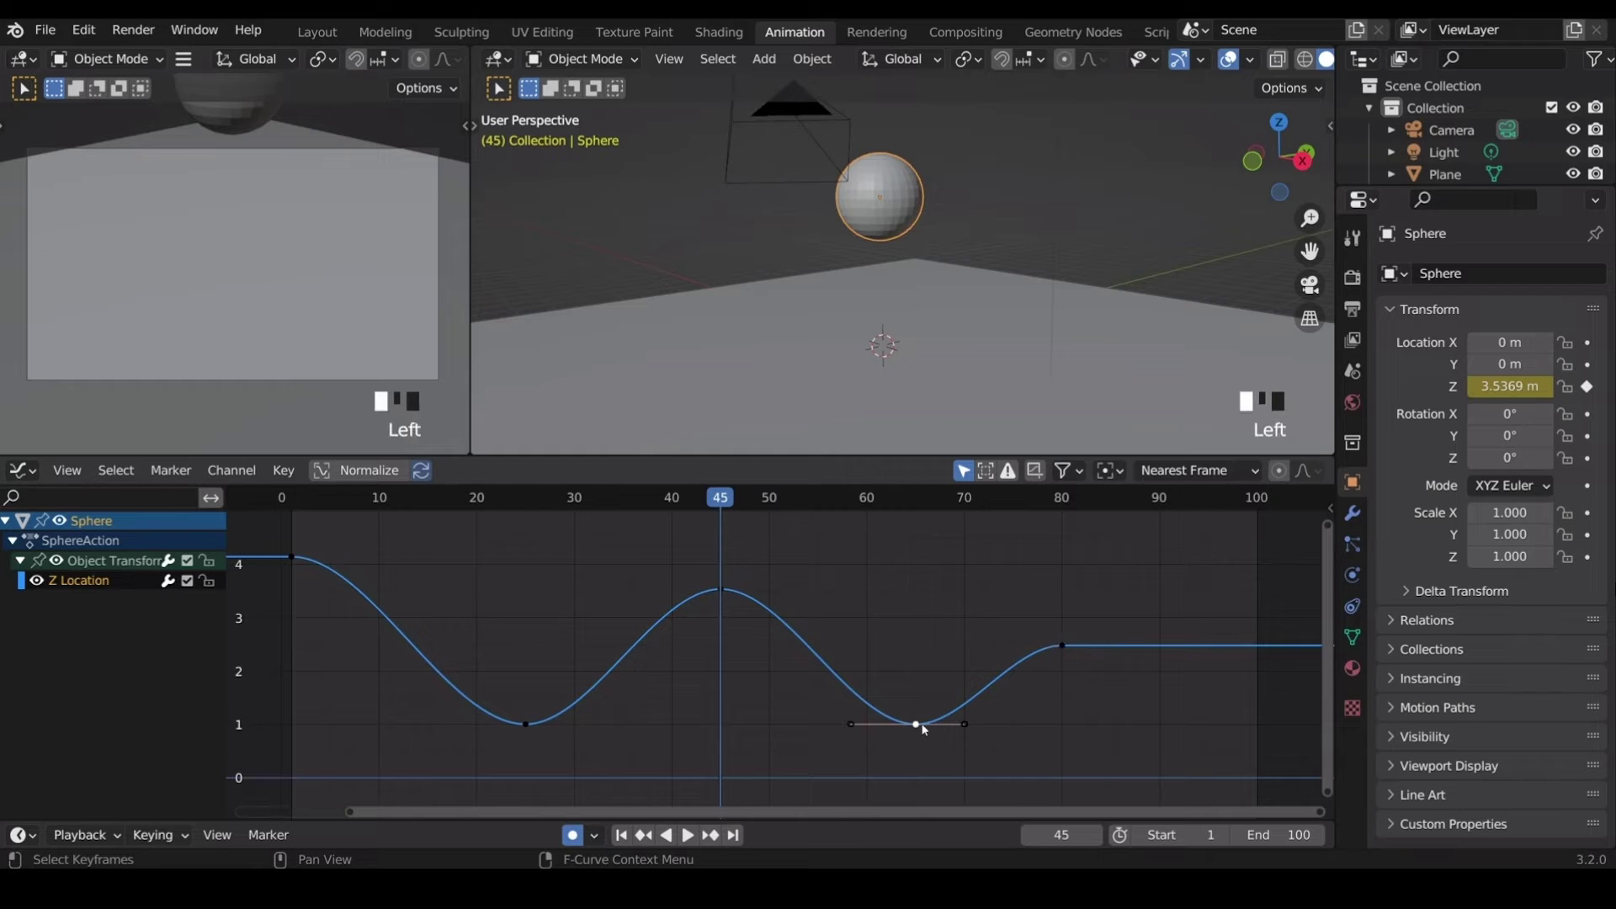
{"action": "key", "text": "shift+d"}
{"action": "key", "text": "x"}
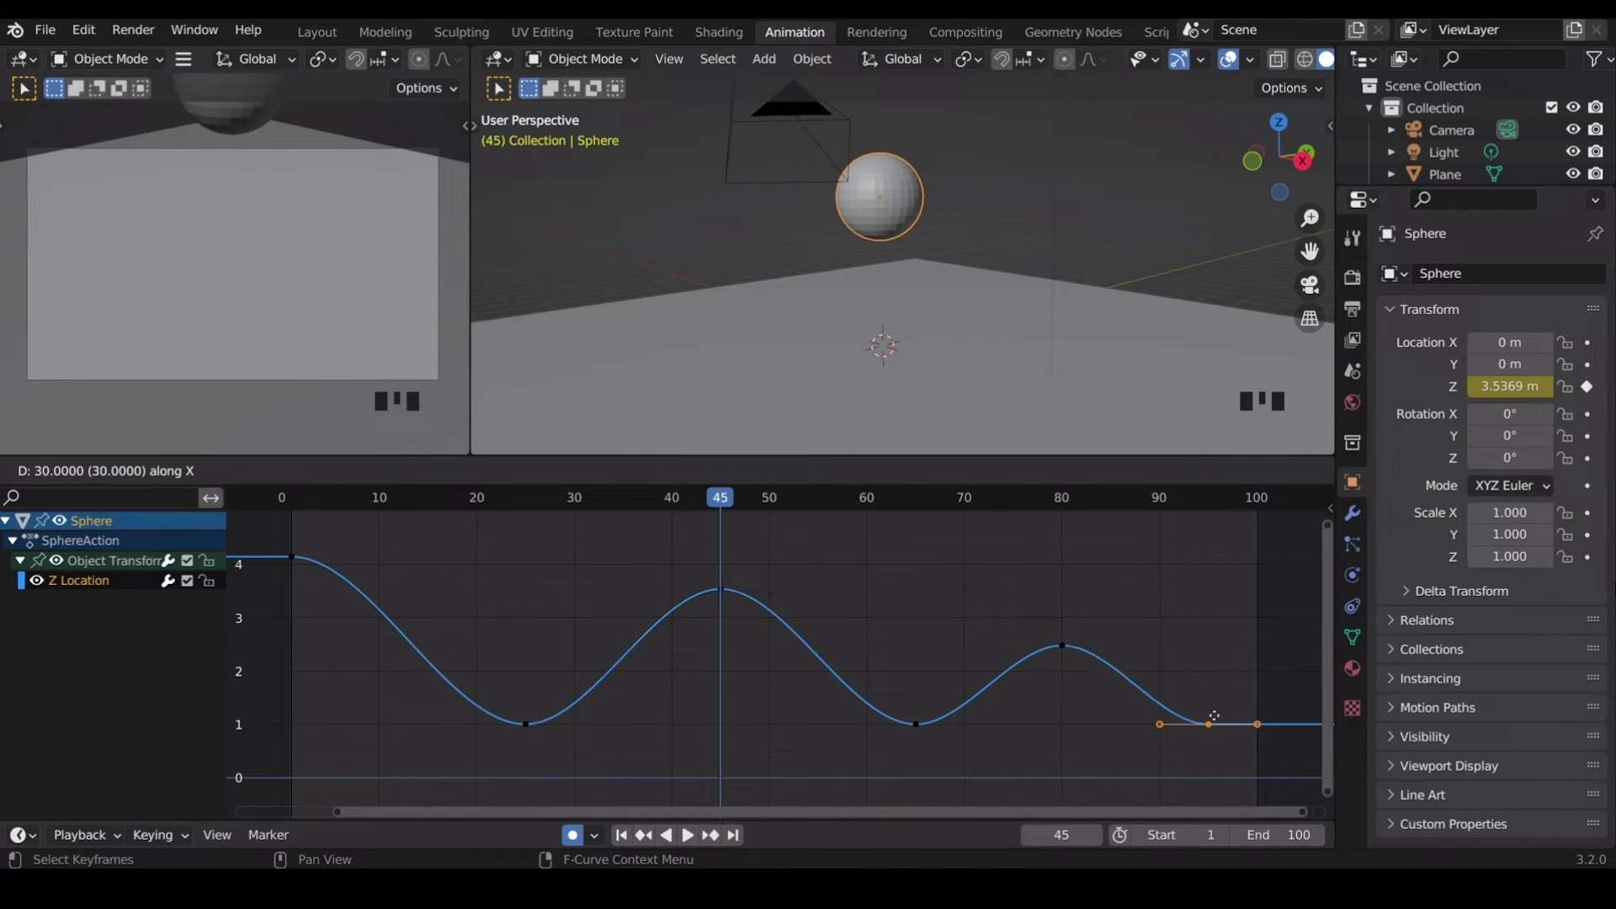
{"action": "left_click", "coordinate": [1215, 716]}
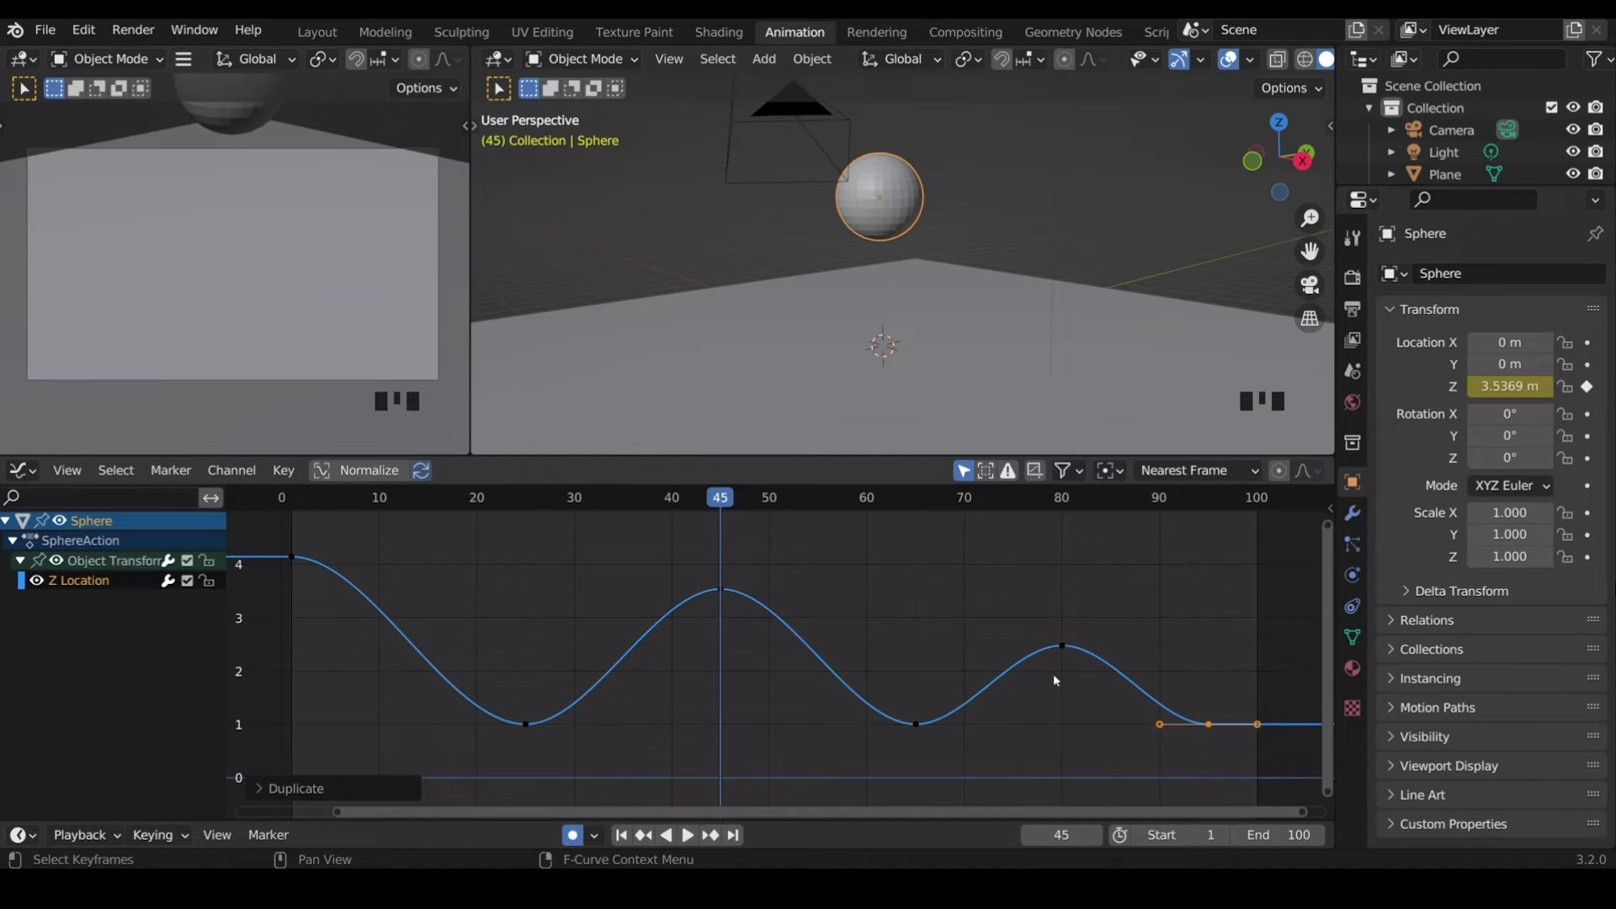
Play the bounce animation and scrub through its opening frames to examine the motion around the first ground contact.
{"action": "key", "text": "space"}
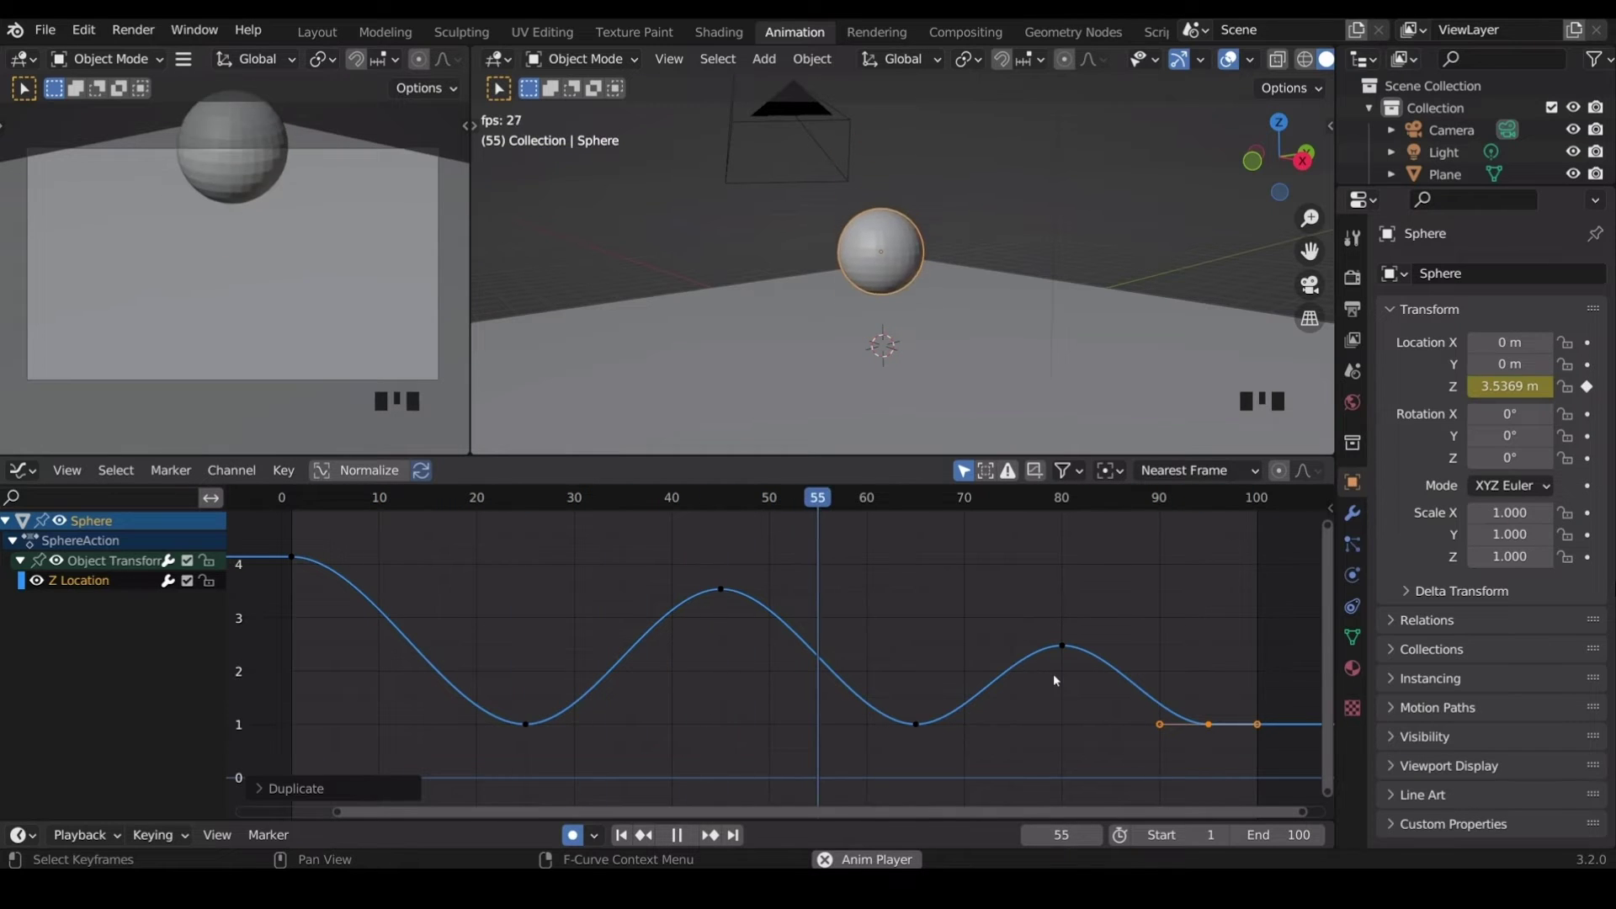
{"action": "key", "text": "space"}
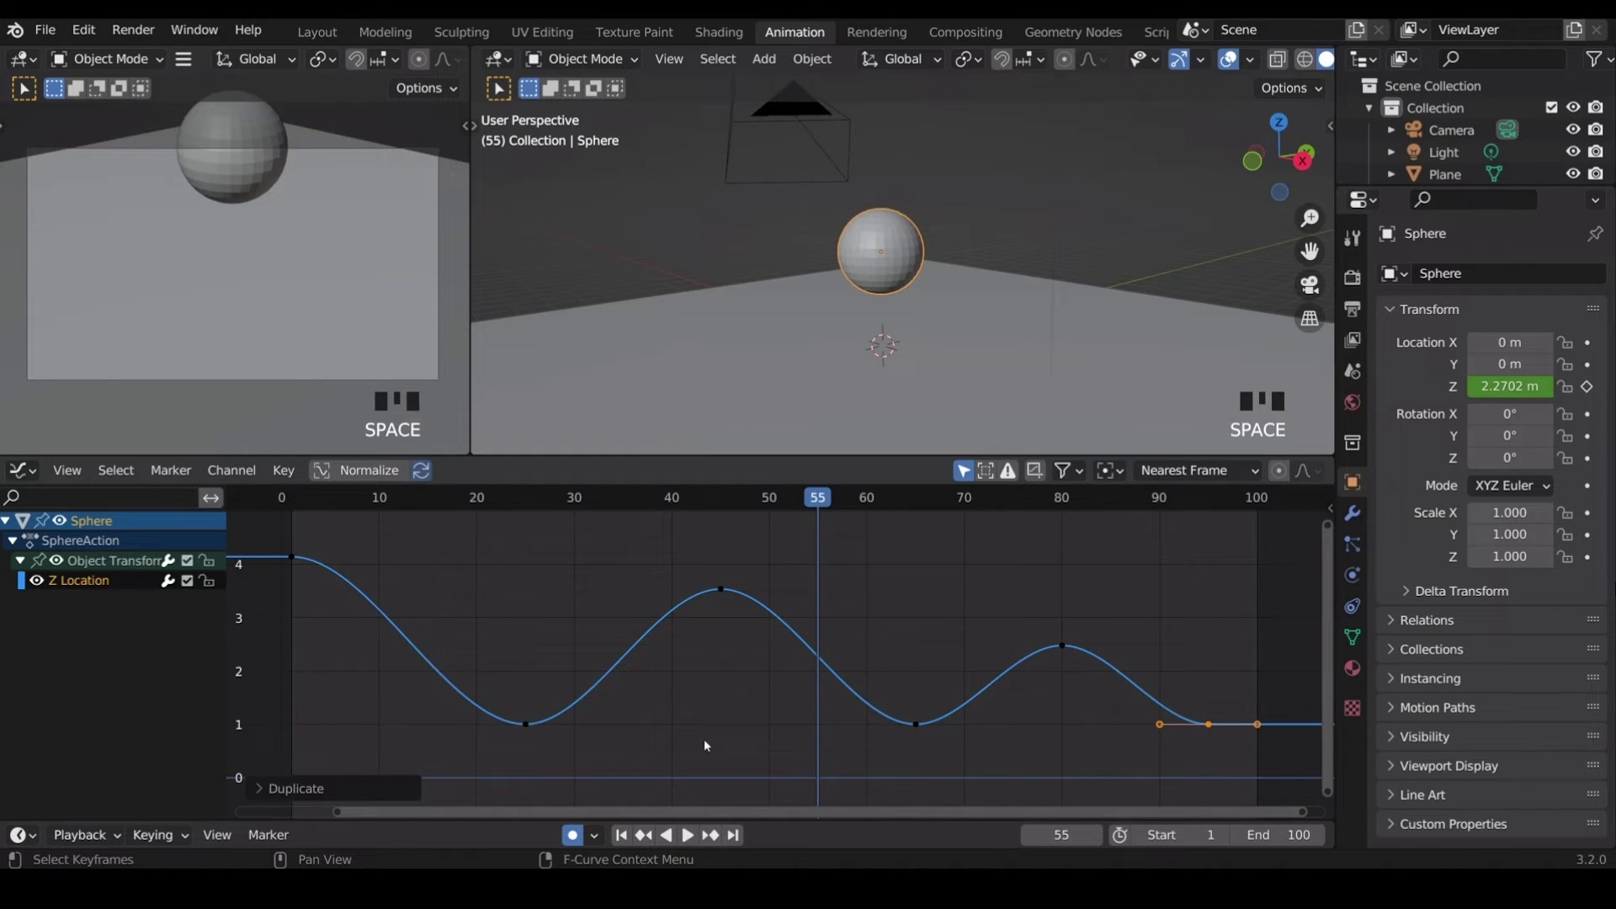
{"action": "left_click_drag", "start_coordinate": [429, 505], "coordinate": [525, 536]}
{"action": "key", "text": "Escape"}
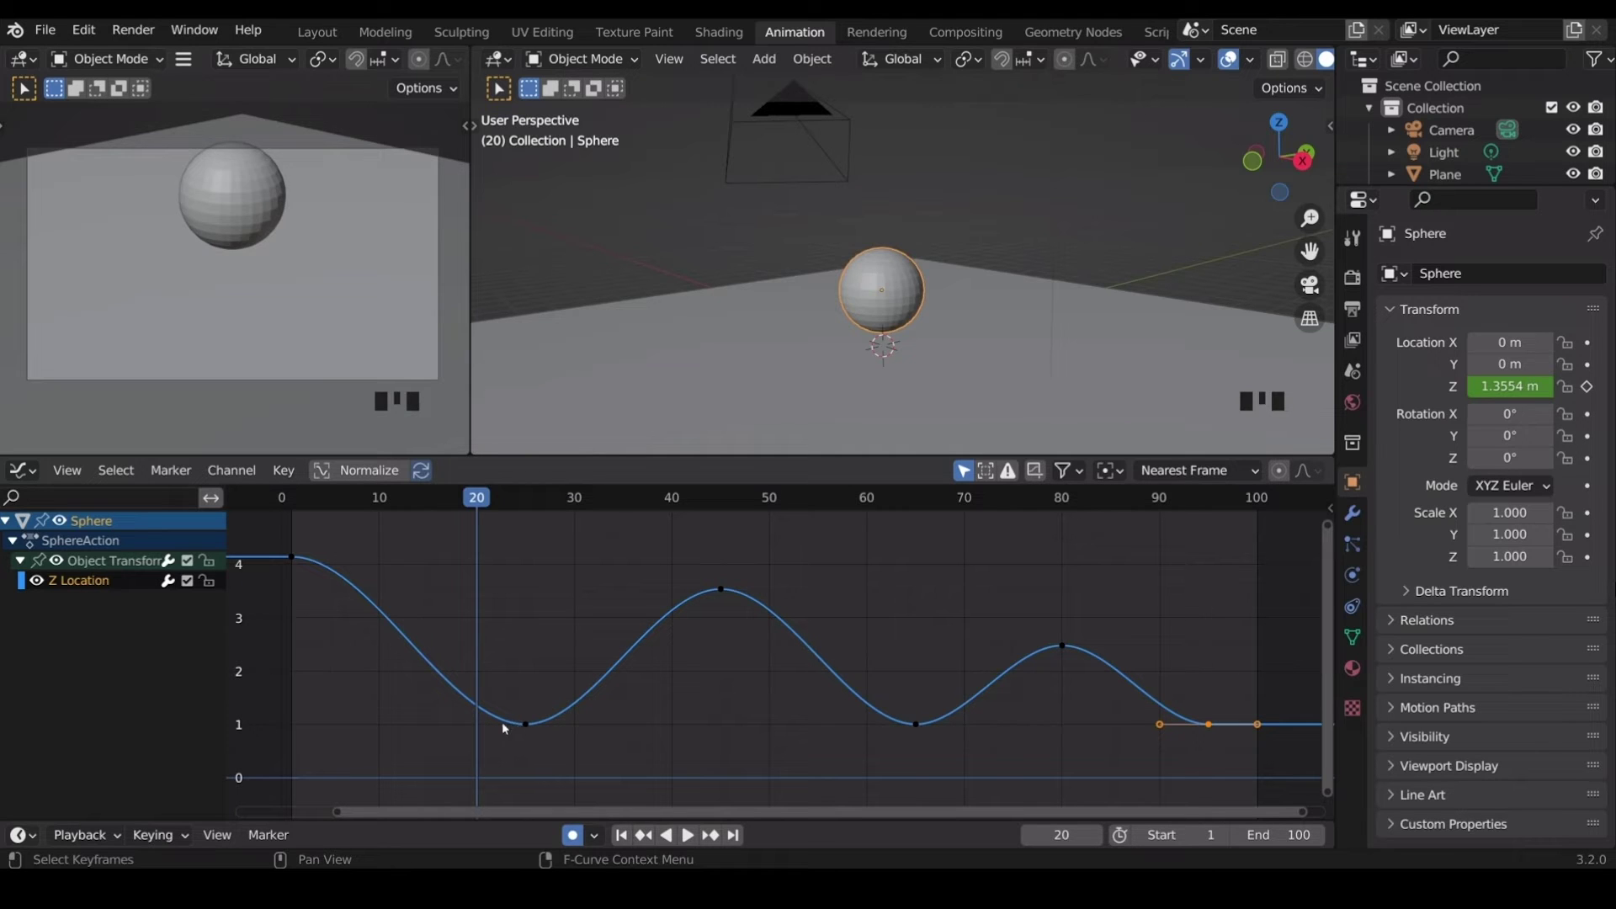
{"action": "left_click", "coordinate": [398, 509]}
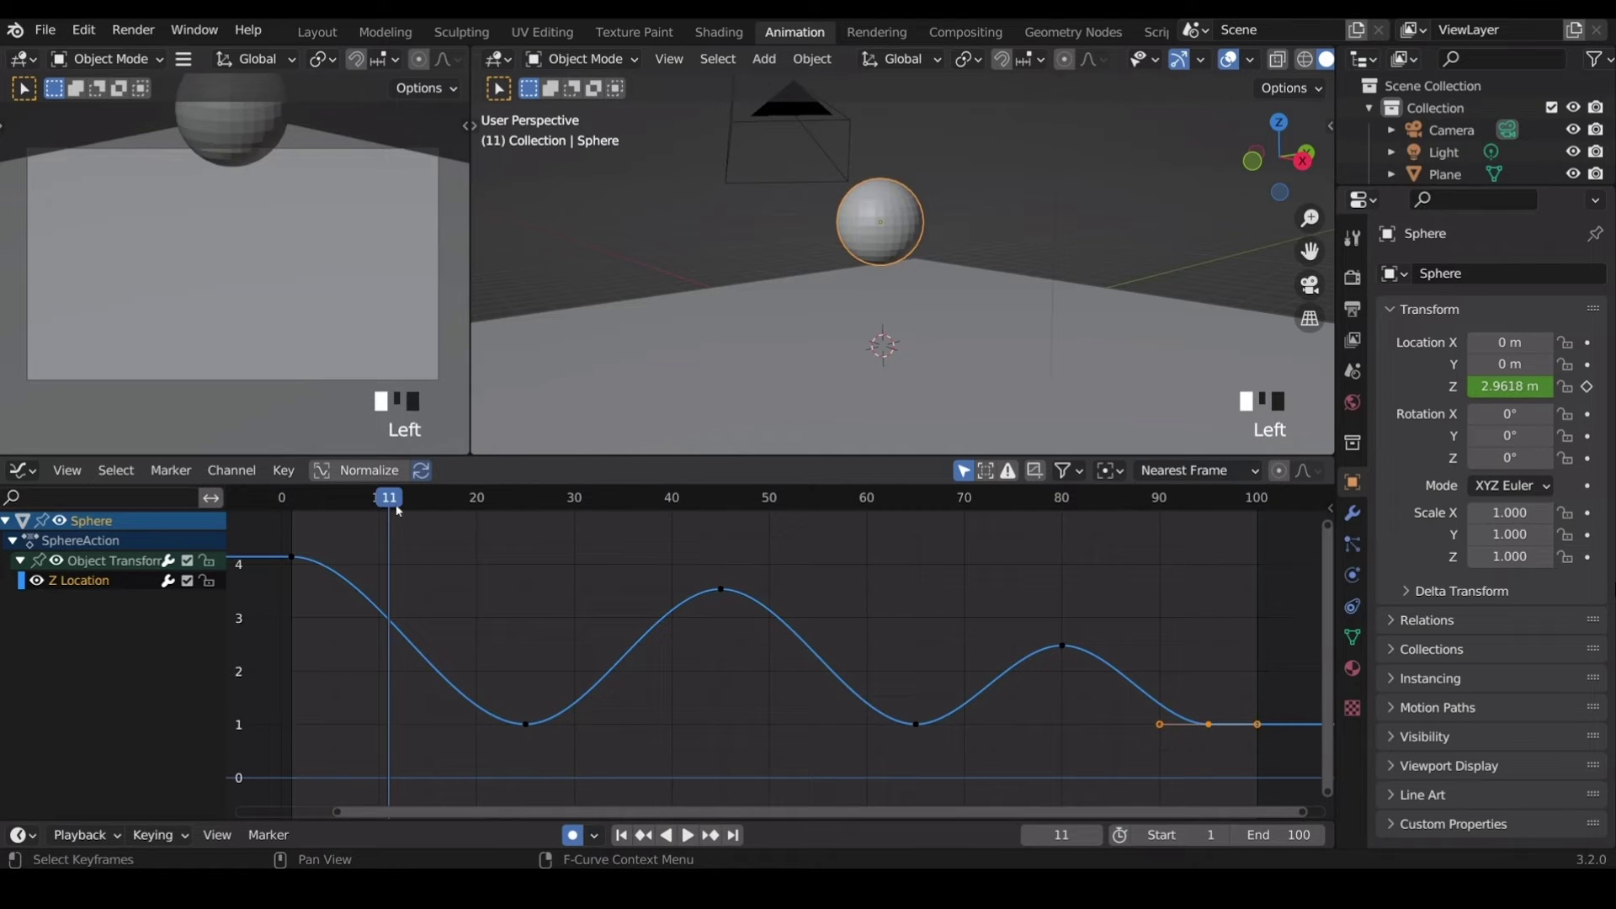
{"action": "key", "text": "space"}
{"action": "key", "text": "space"}
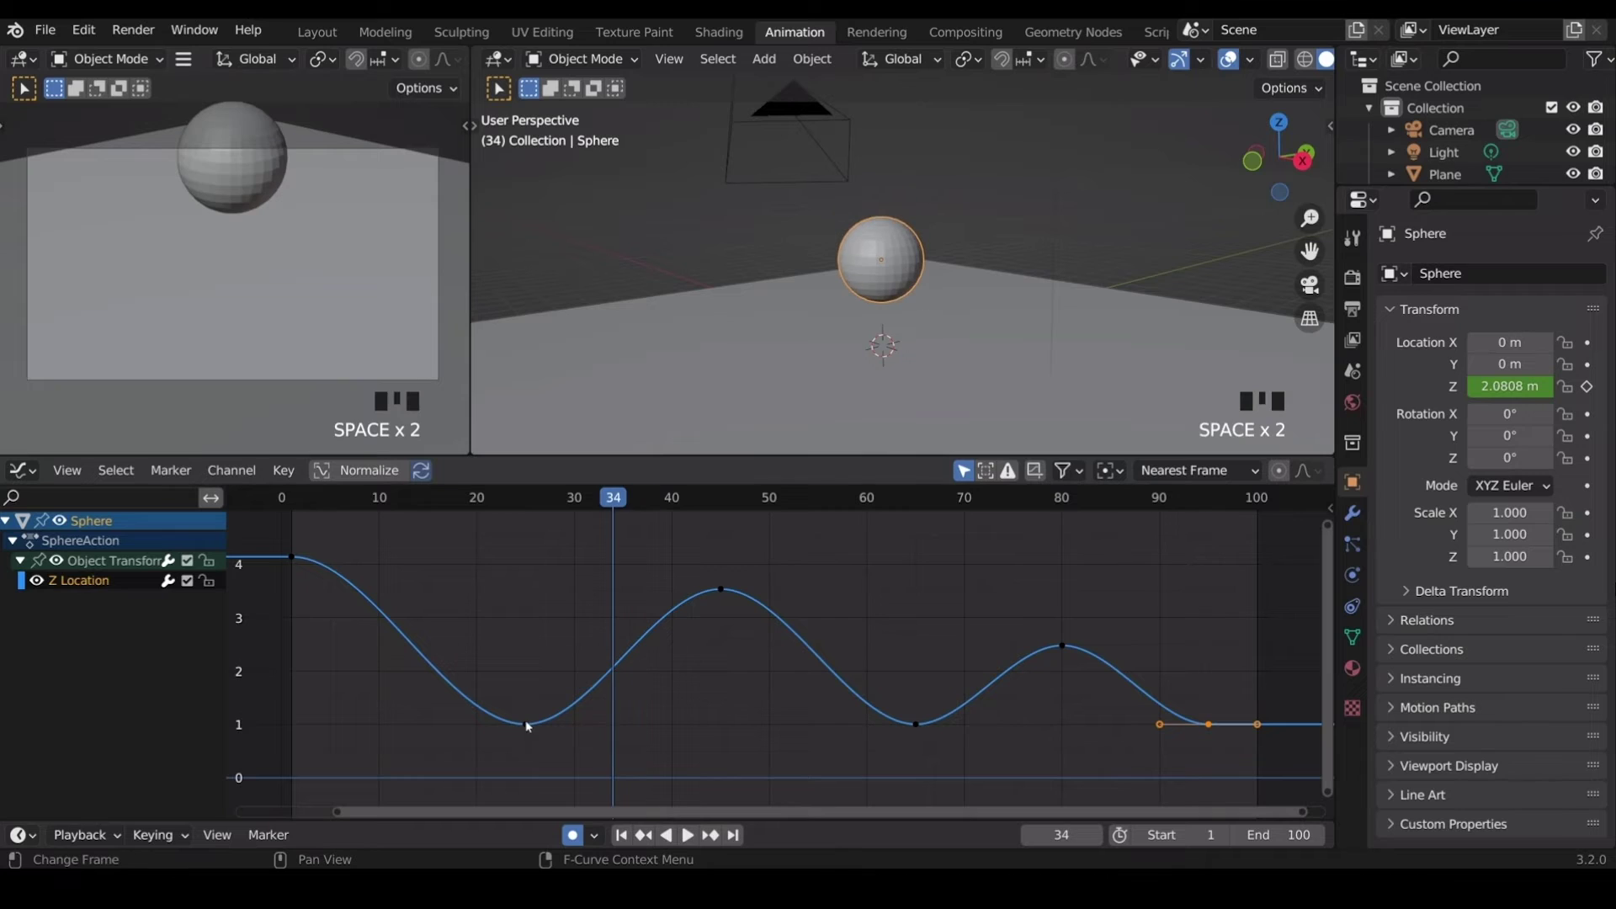
Set the interpolation of the Z Location keyframe at frame 25 to Constant.
{"action": "left_click", "coordinate": [526, 725]}
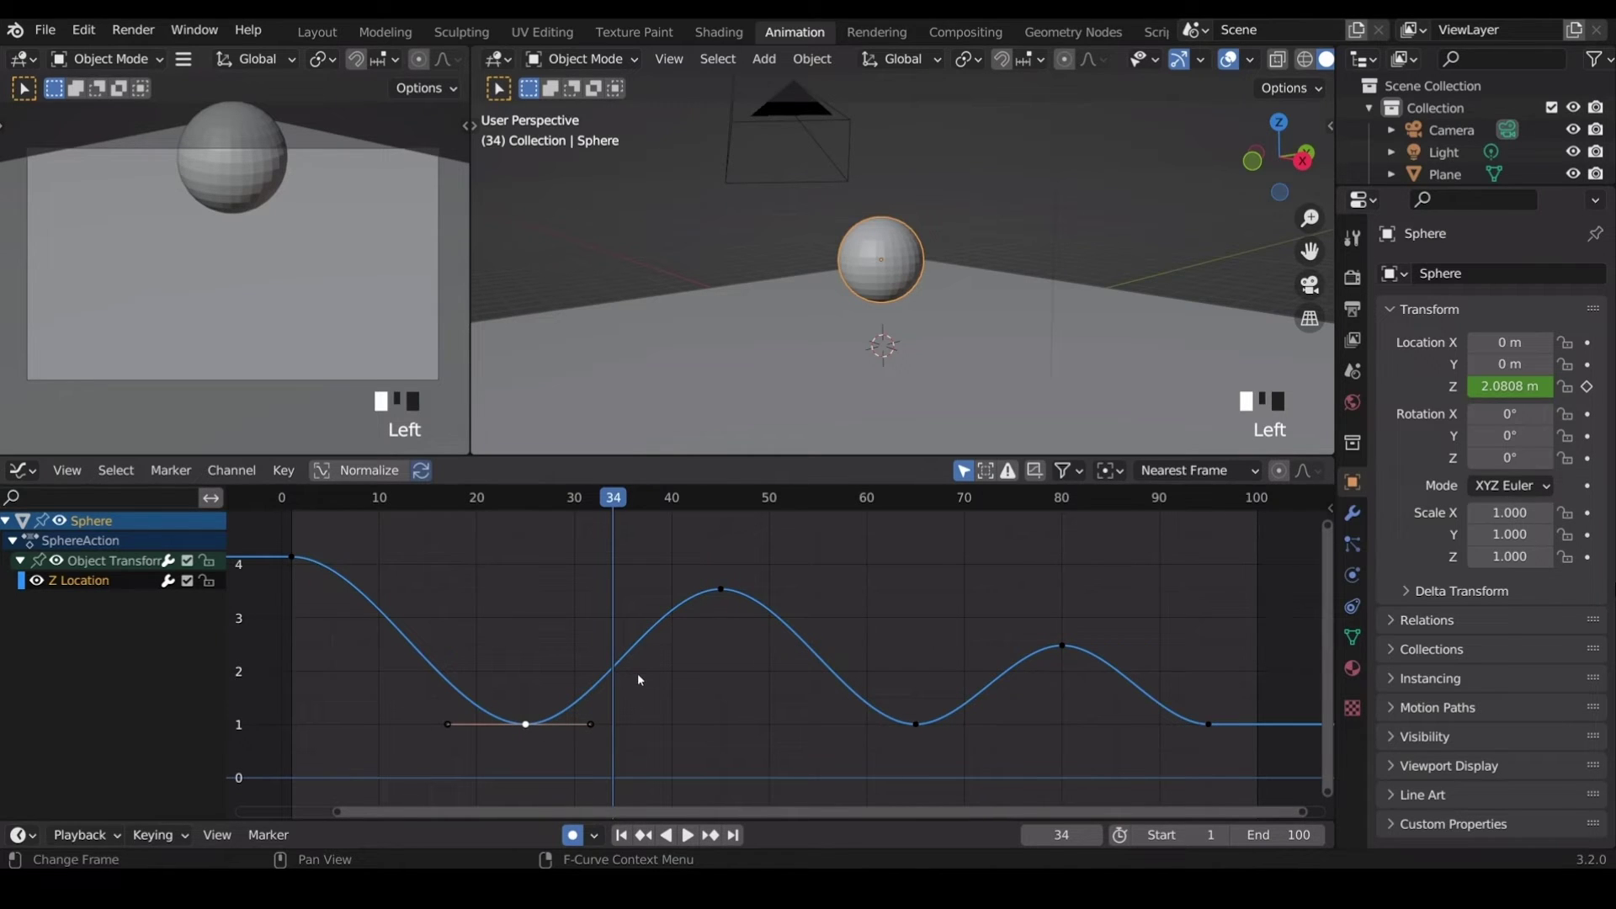
{"action": "key", "text": "t"}
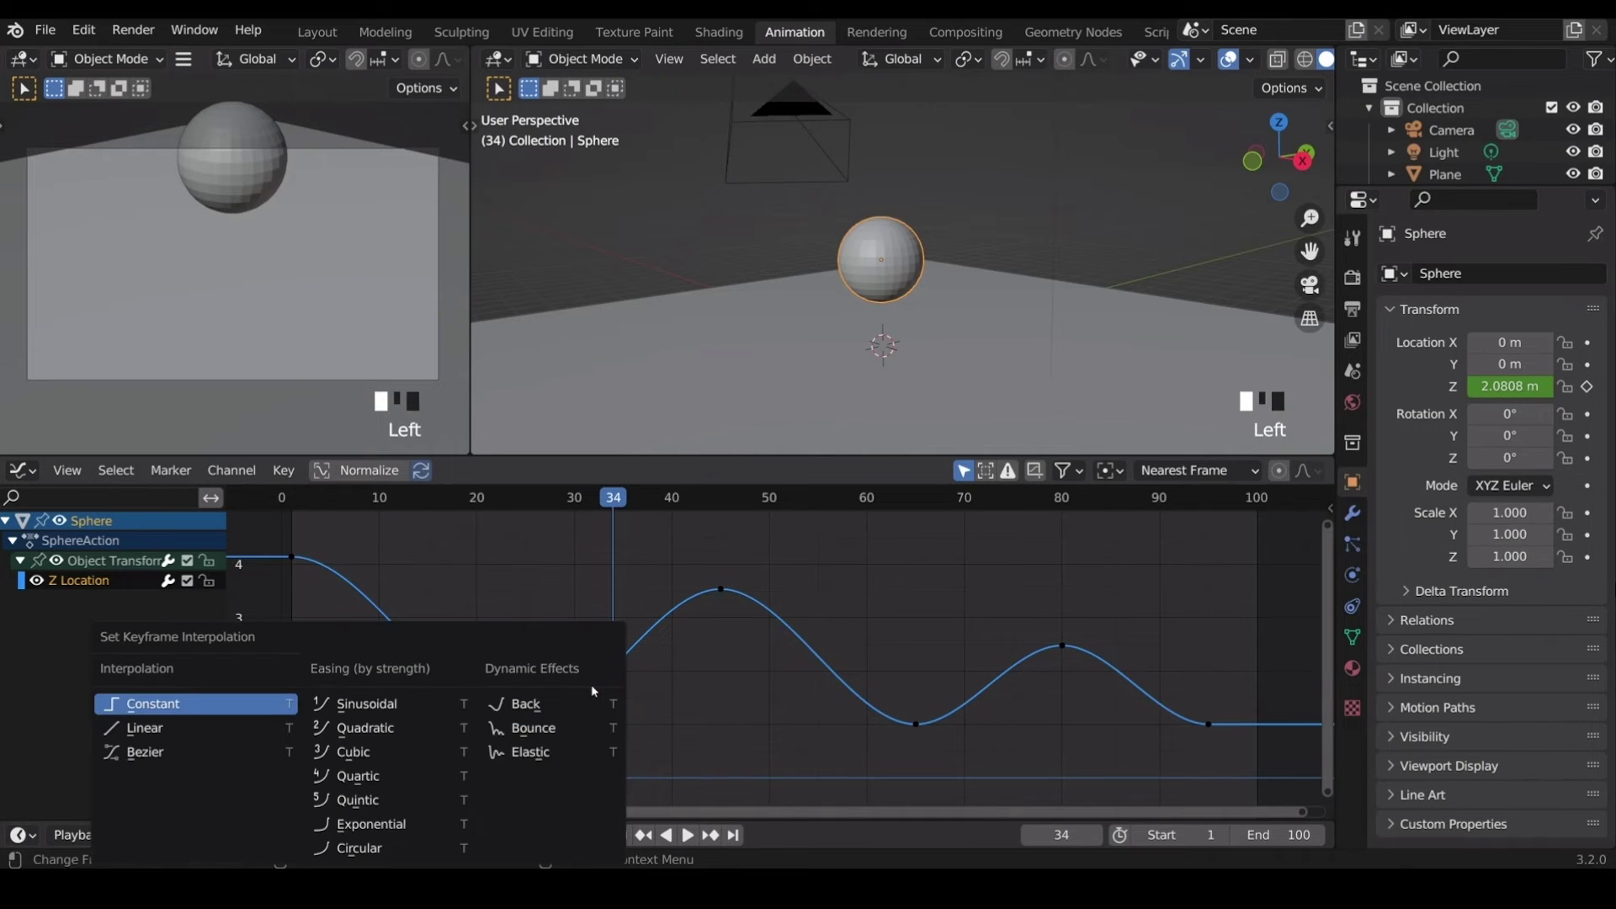
{"action": "left_click", "coordinate": [185, 707]}
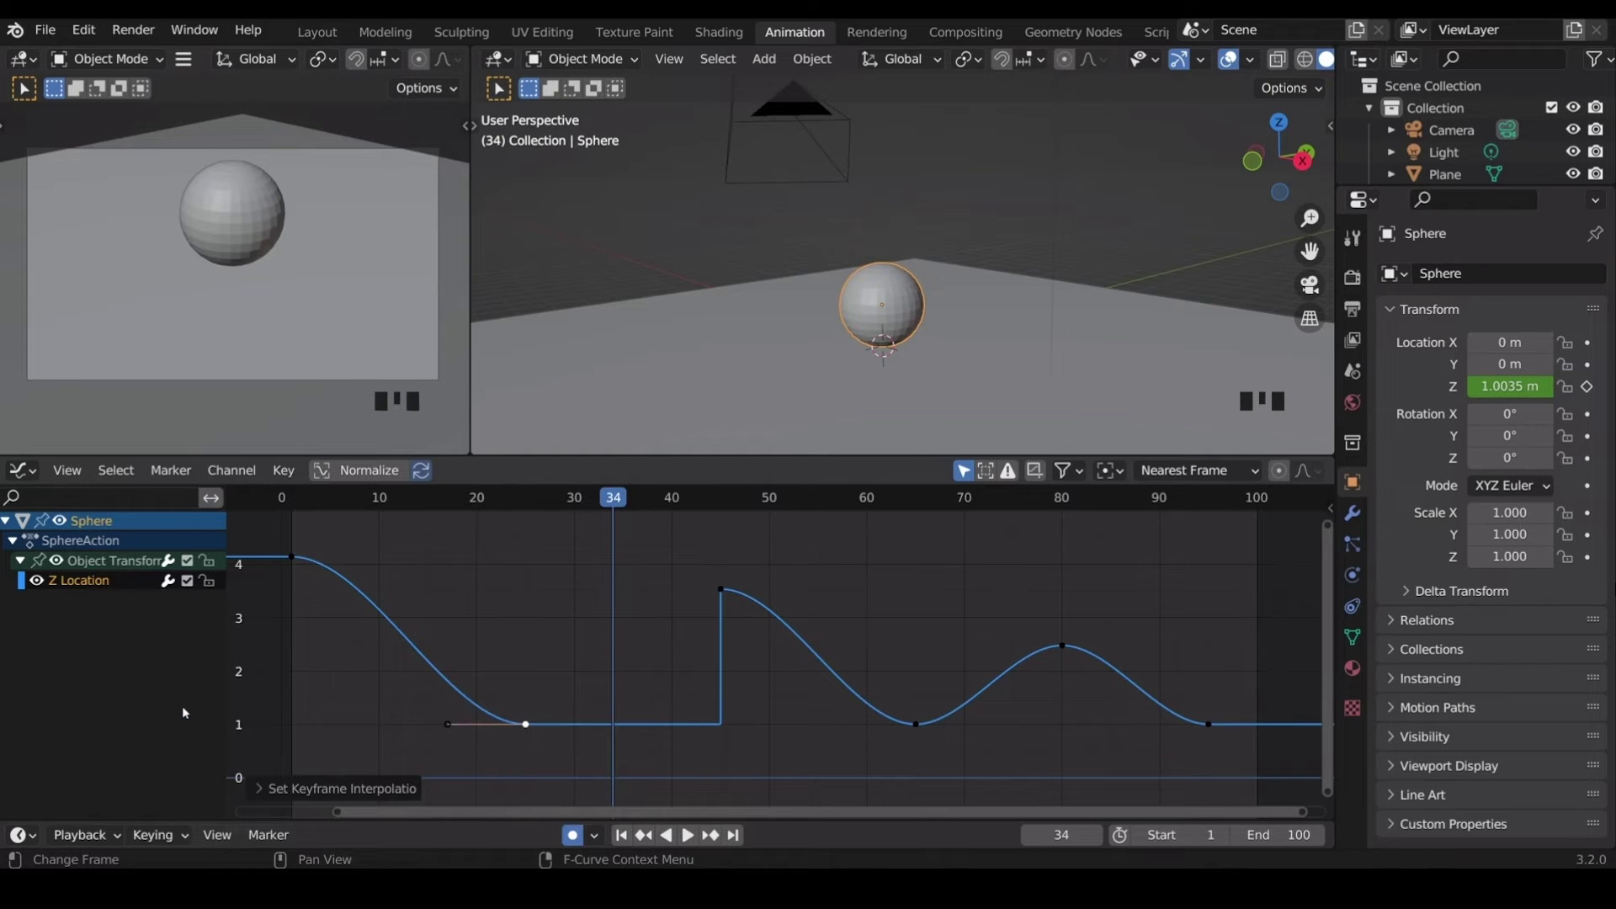
Play the bounce, and undo the Constant interpolation on the frame 25 keyframe.
{"action": "key", "text": "space"}
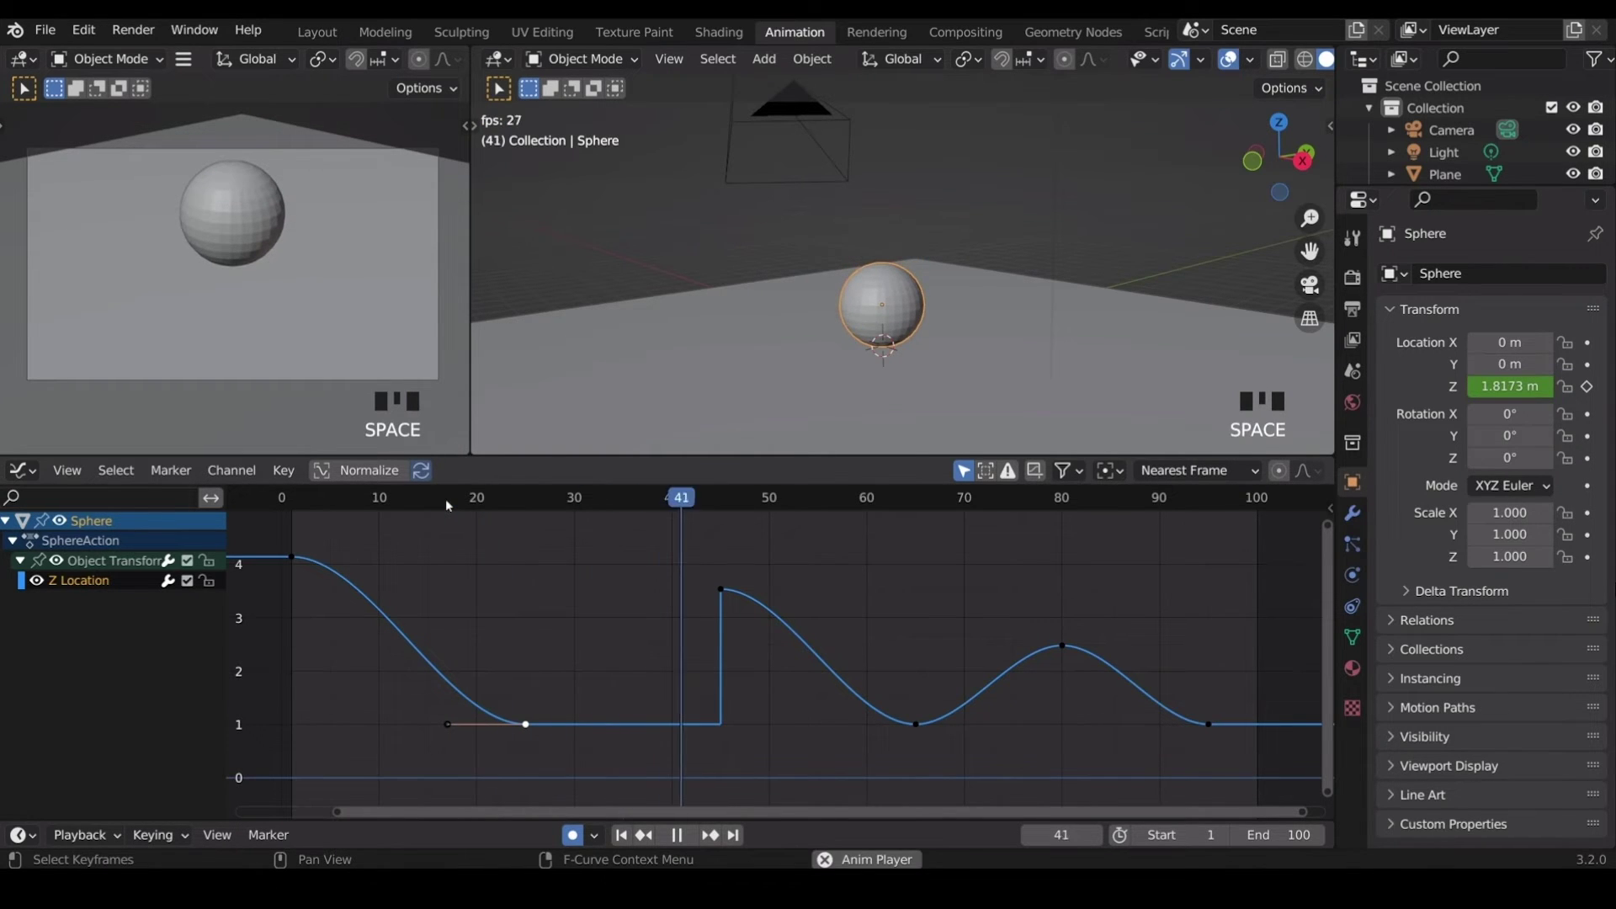
{"action": "key", "text": "space"}
{"action": "key", "text": "ctrl+z"}
{"action": "key", "text": "ctrl+z"}
{"action": "key", "text": "ctrl+z"}
Set the interpolation of all Z Location keyframes to Constant and play the animation to preview the stepped motion.
{"action": "key", "text": "a"}
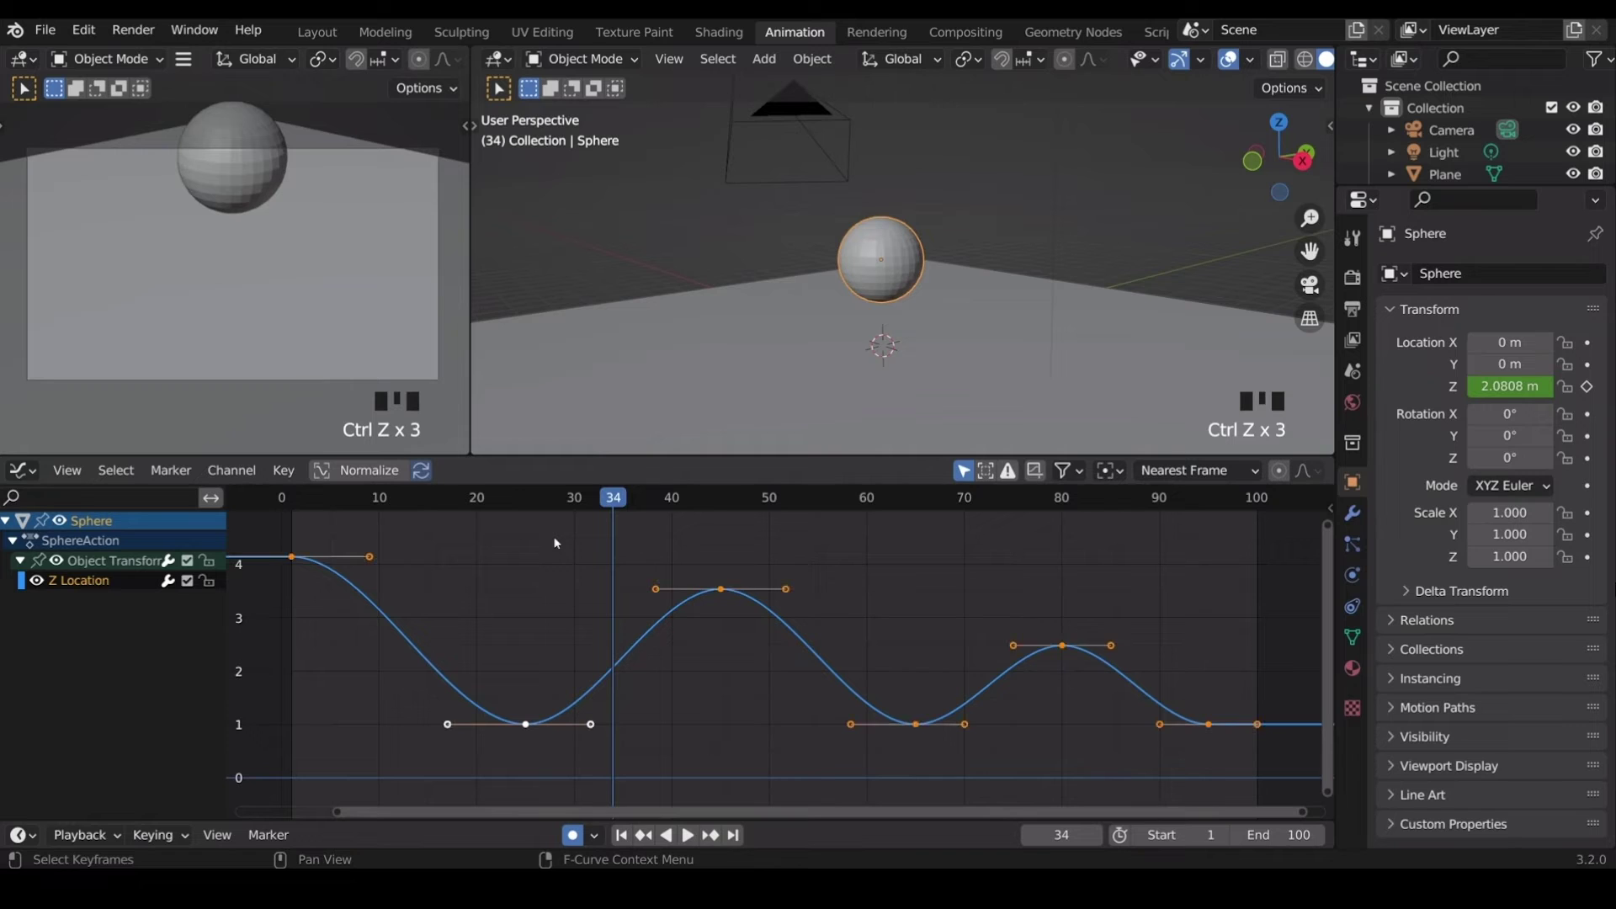
{"action": "key", "text": "t"}
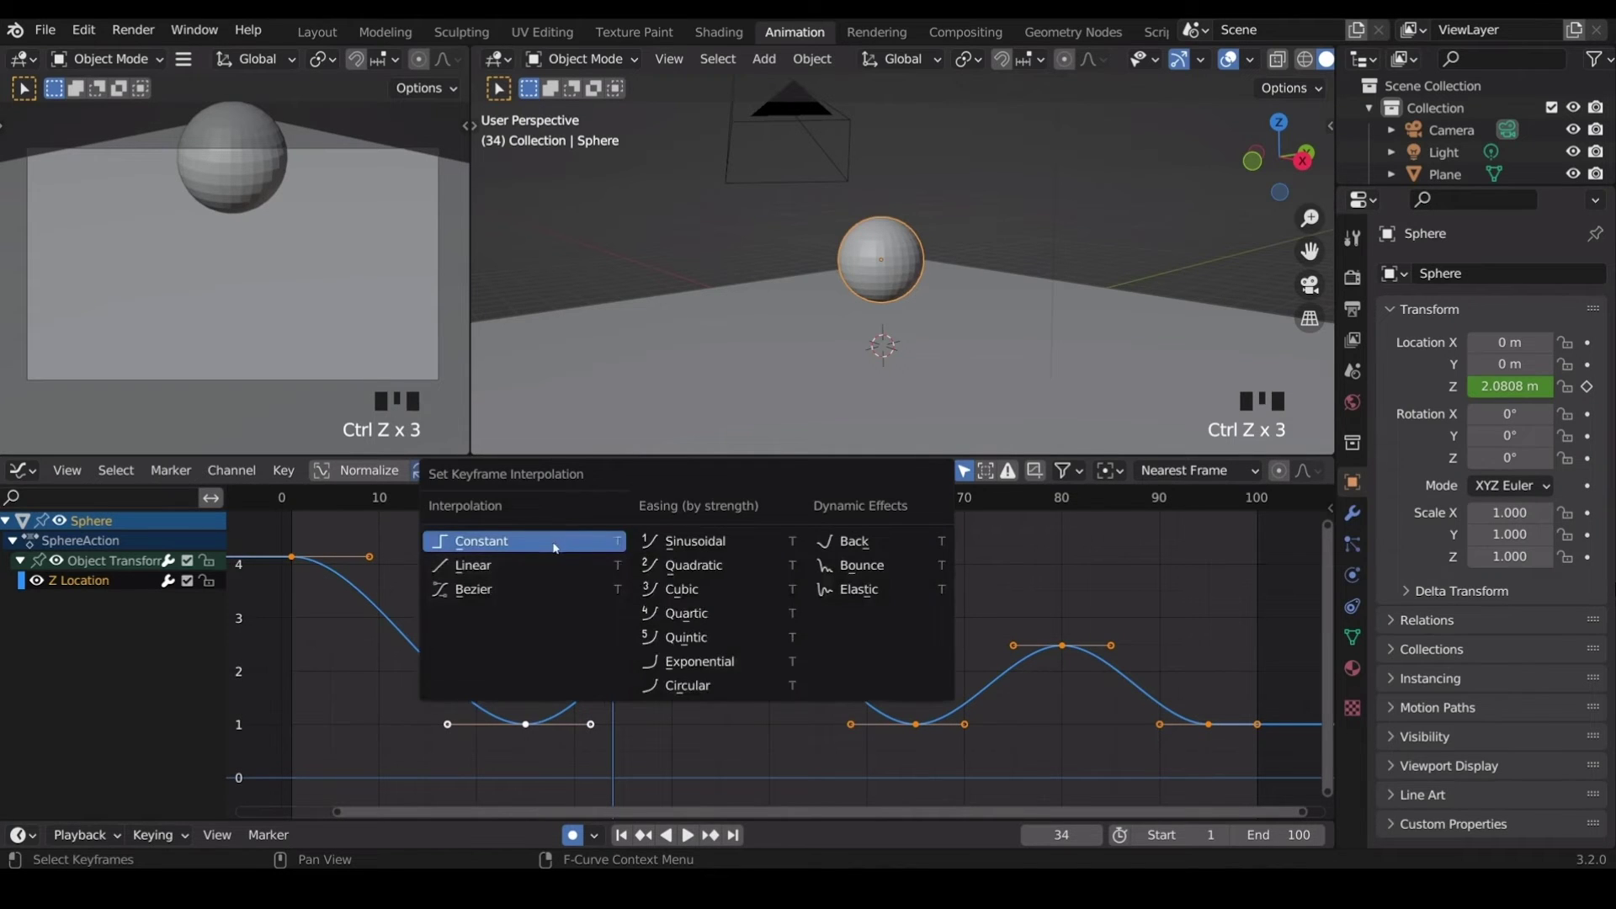
{"action": "left_click", "coordinate": [501, 551]}
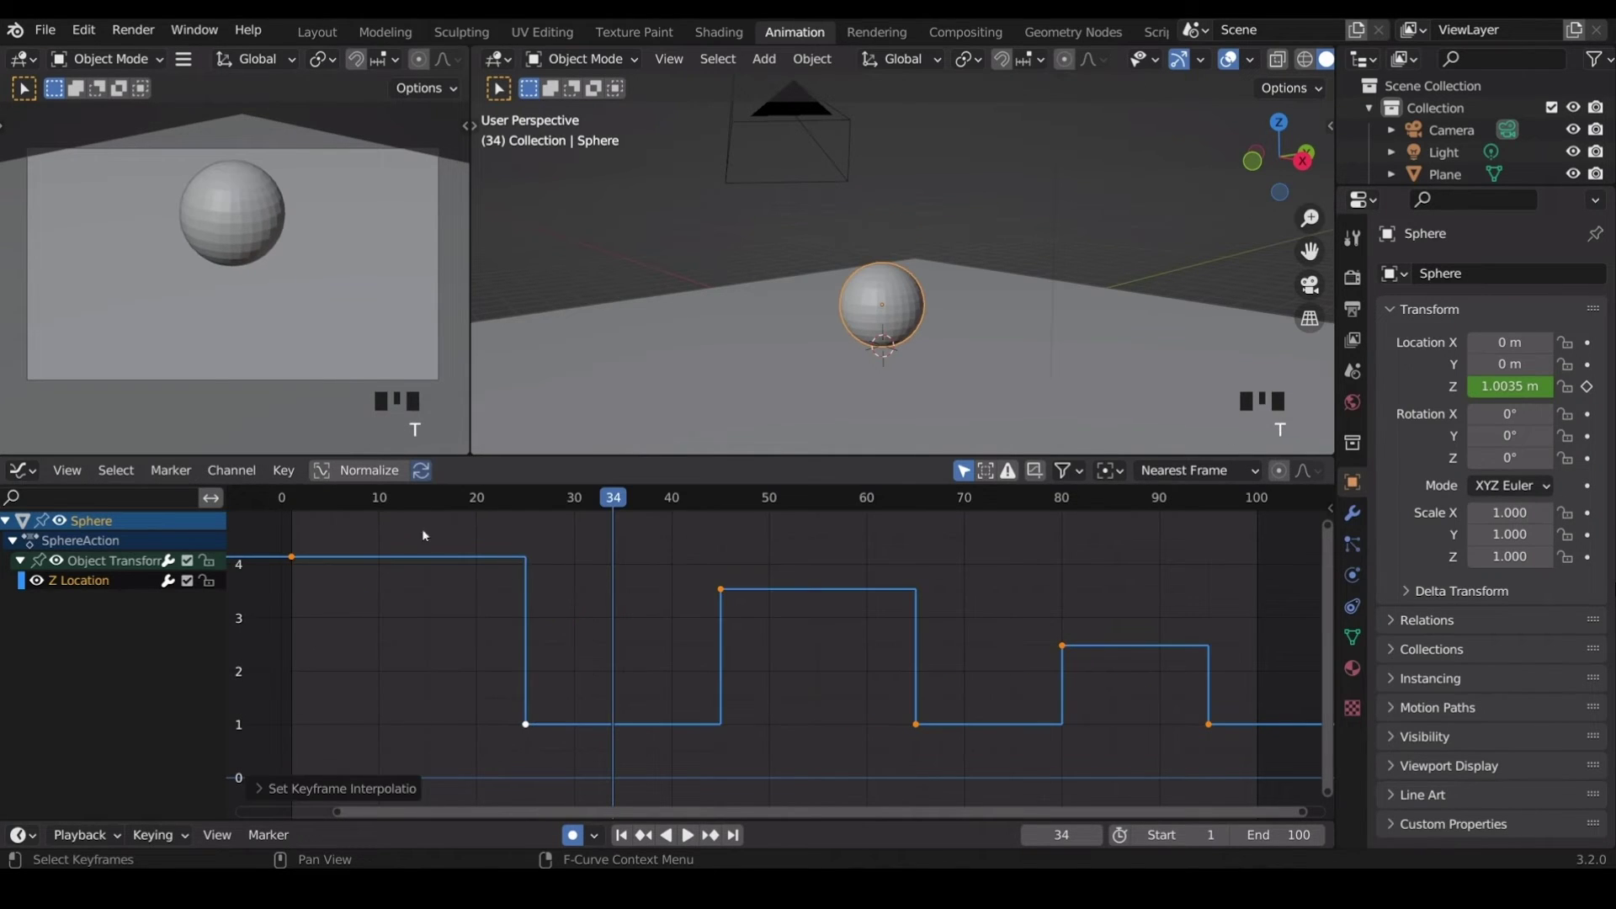
{"action": "left_click", "coordinate": [316, 502]}
{"action": "key", "text": "space"}
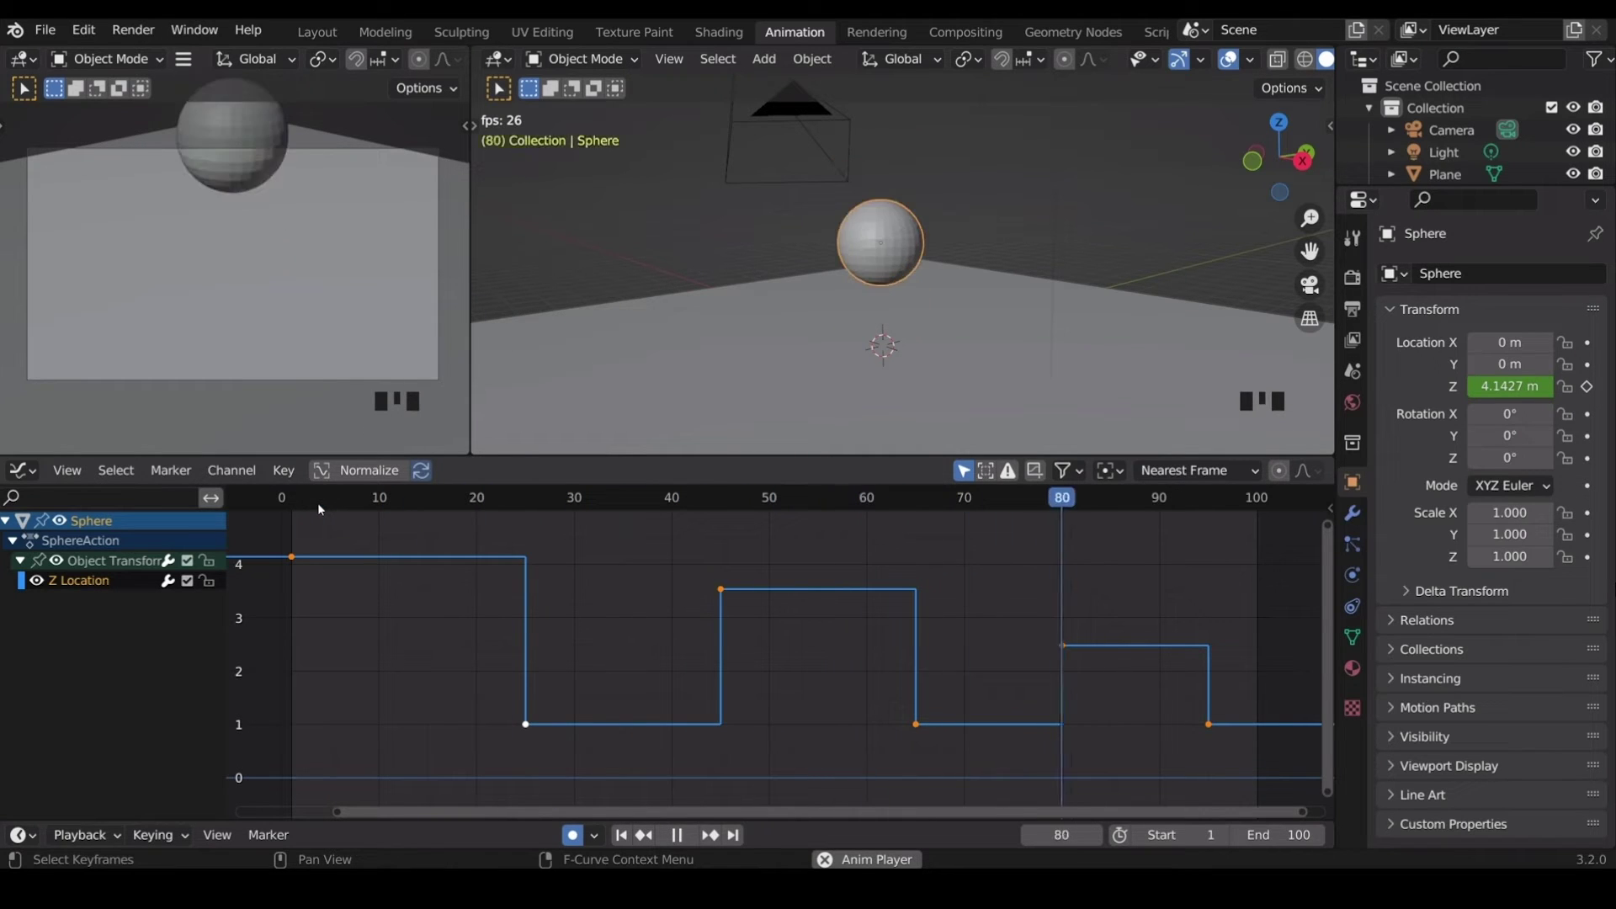
{"action": "key", "text": "space"}
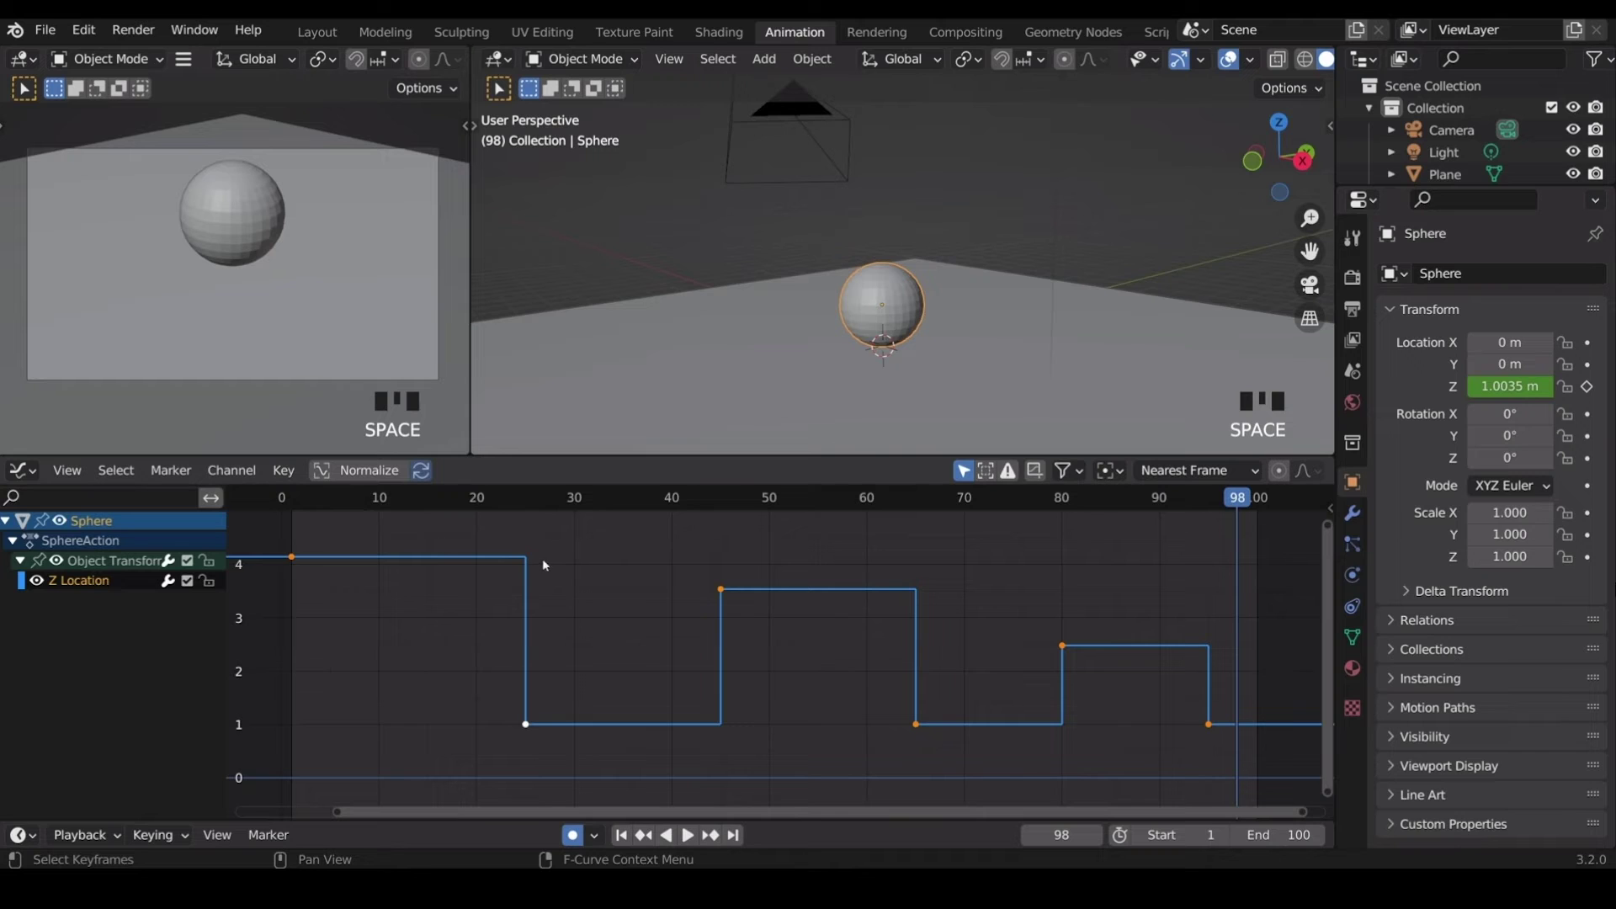
Set the interpolation of all Z Location keyframes to Linear and play the animation to preview the motion.
{"action": "key", "text": "t"}
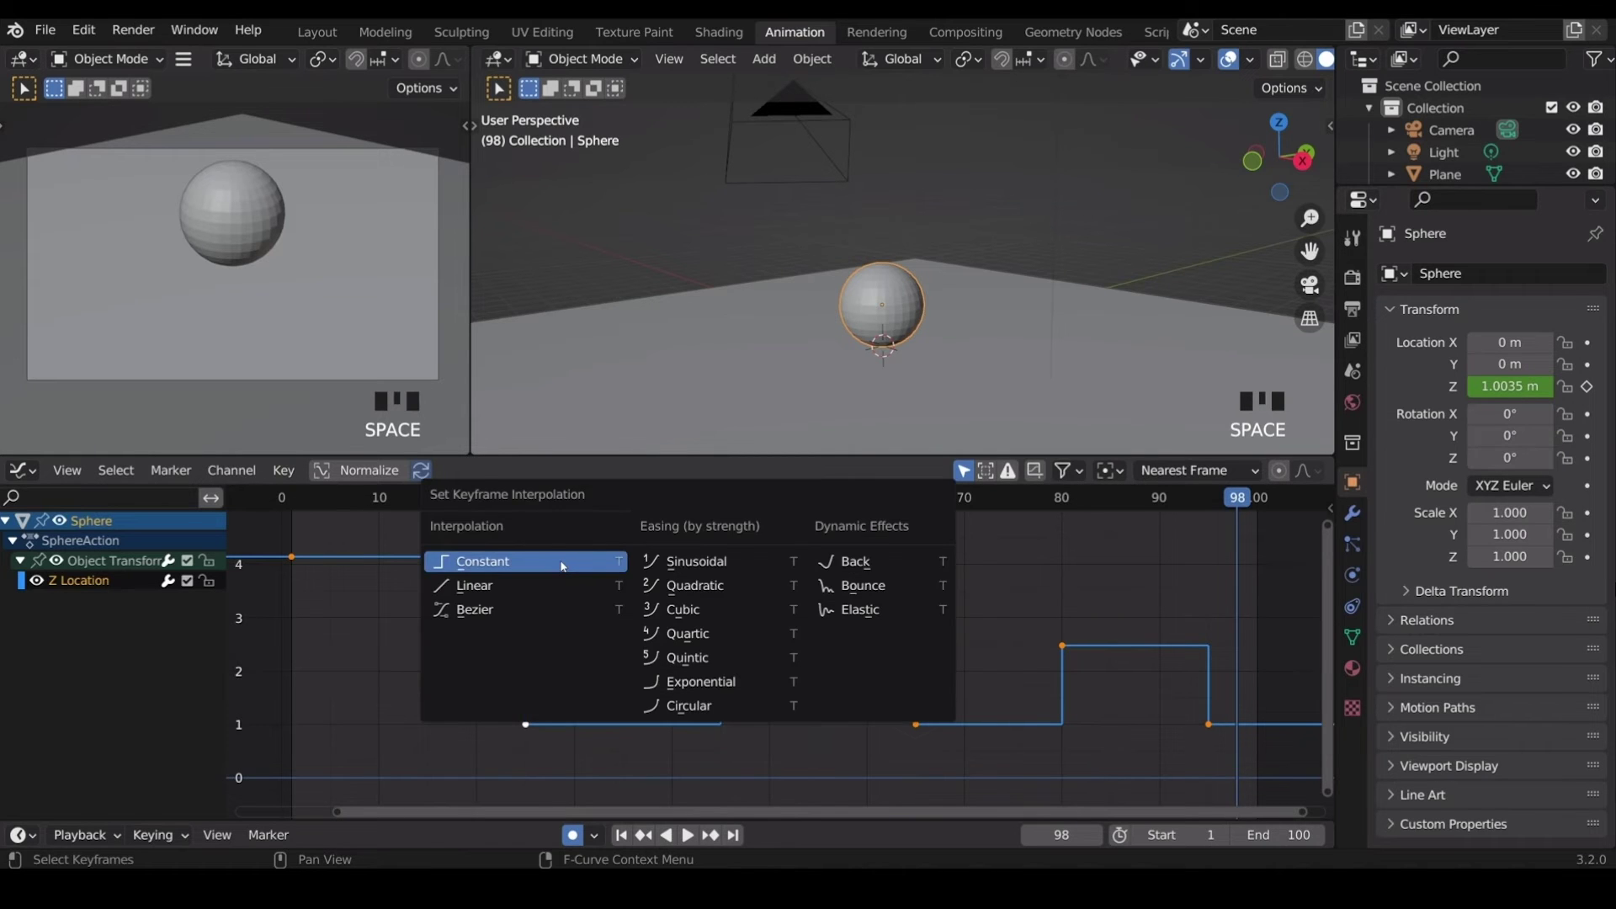
{"action": "left_click", "coordinate": [562, 566]}
{"action": "left_click", "coordinate": [286, 473]}
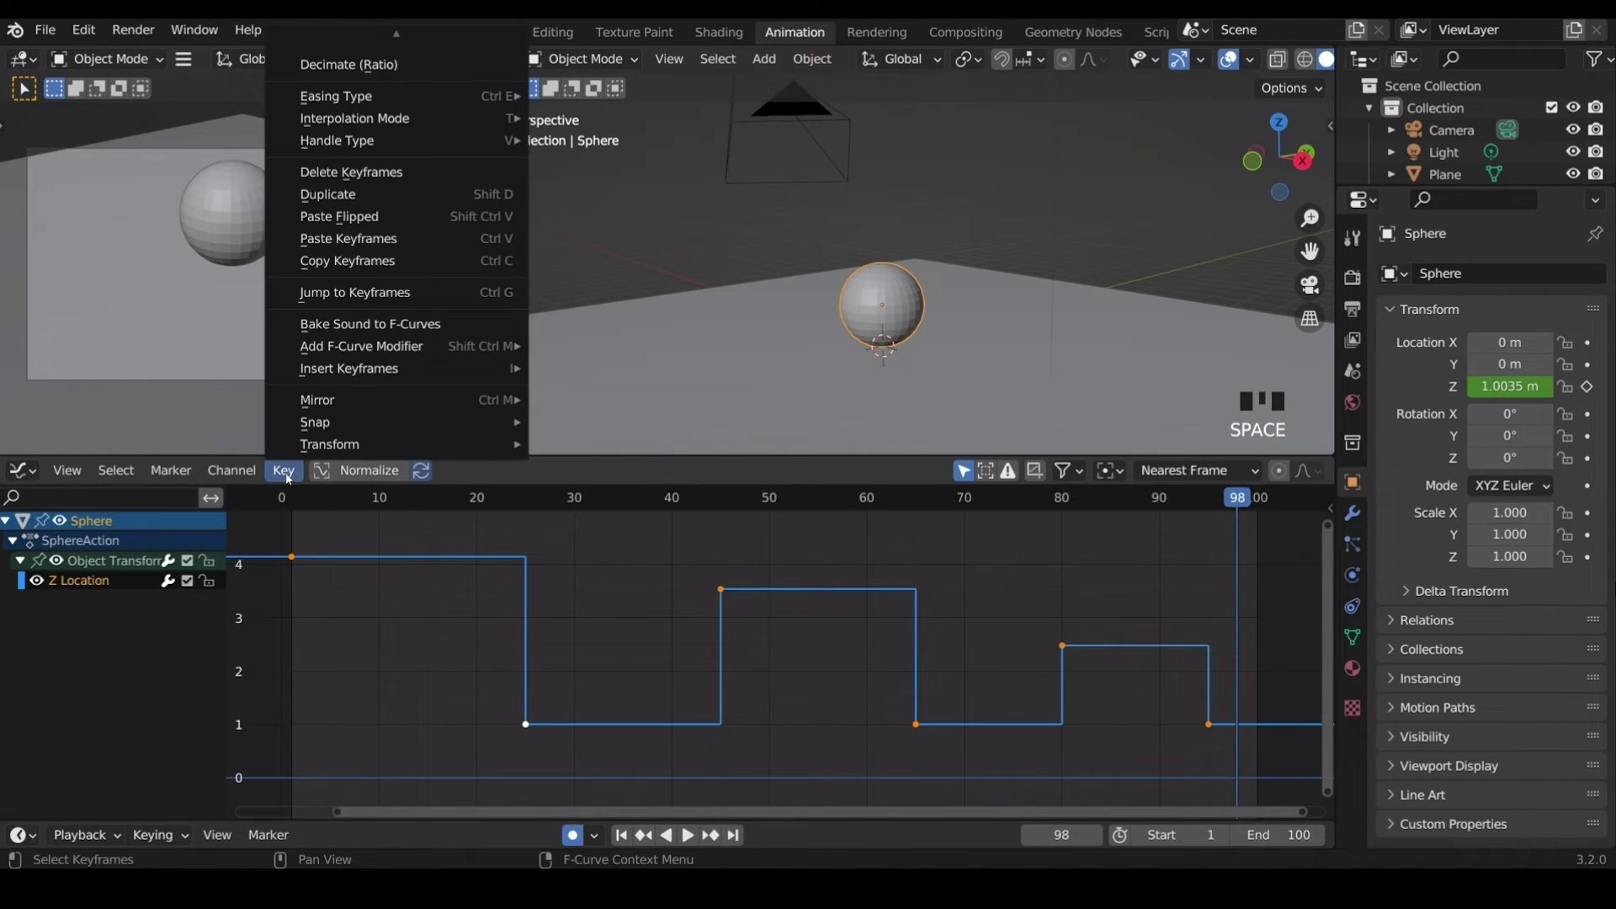
{"action": "mouse_move", "coordinate": [347, 128]}
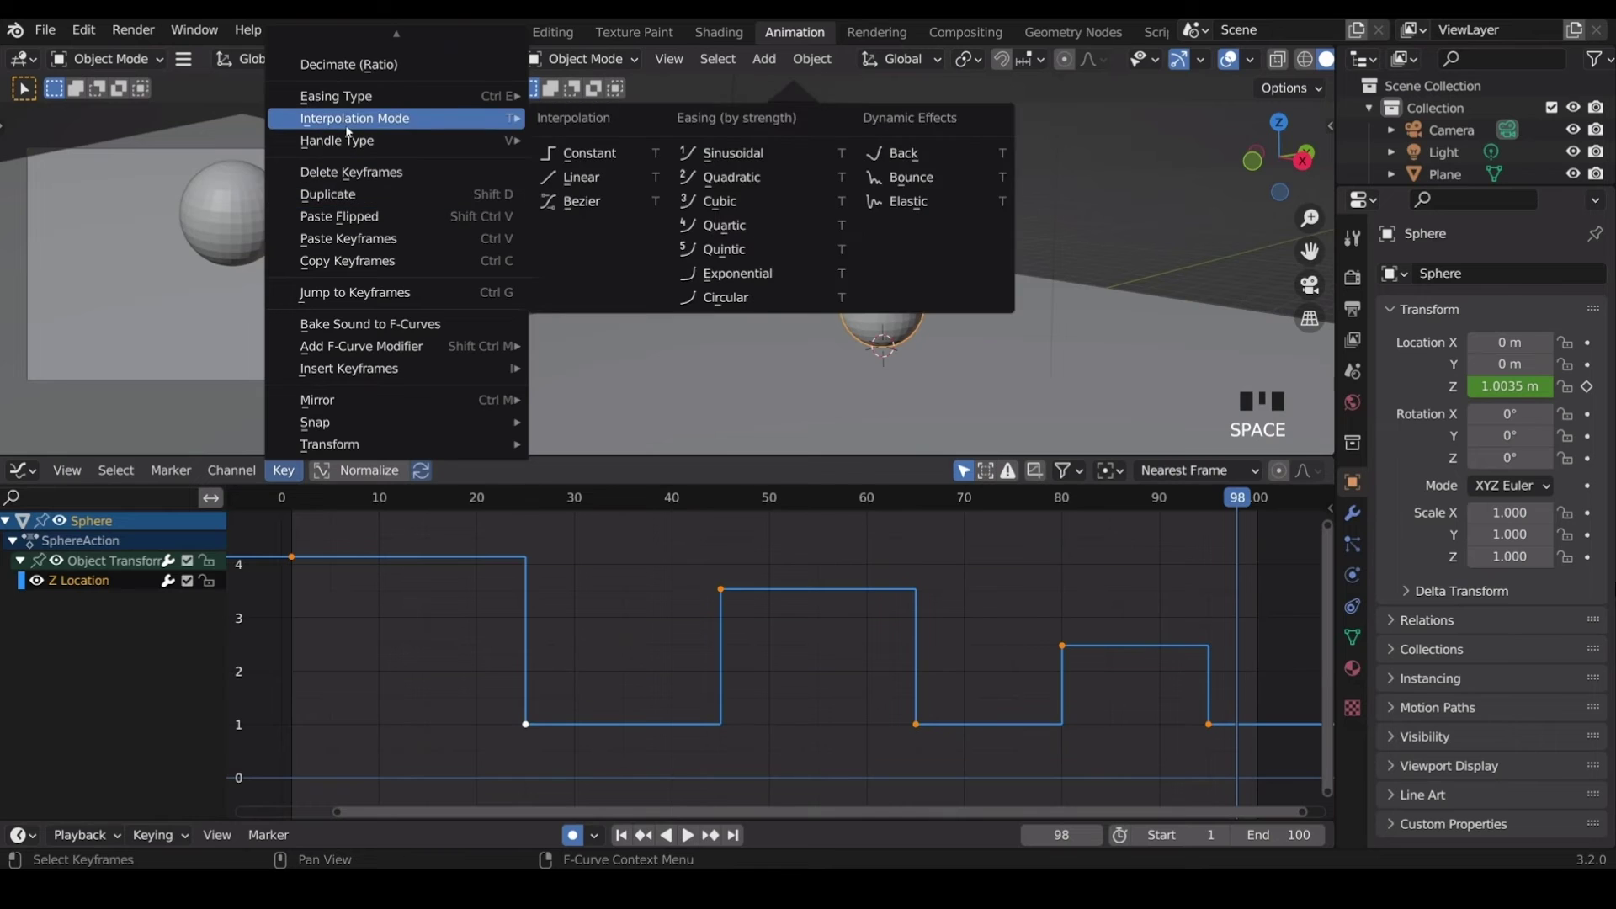
{"action": "left_click", "coordinate": [581, 177]}
{"action": "key", "text": "space"}
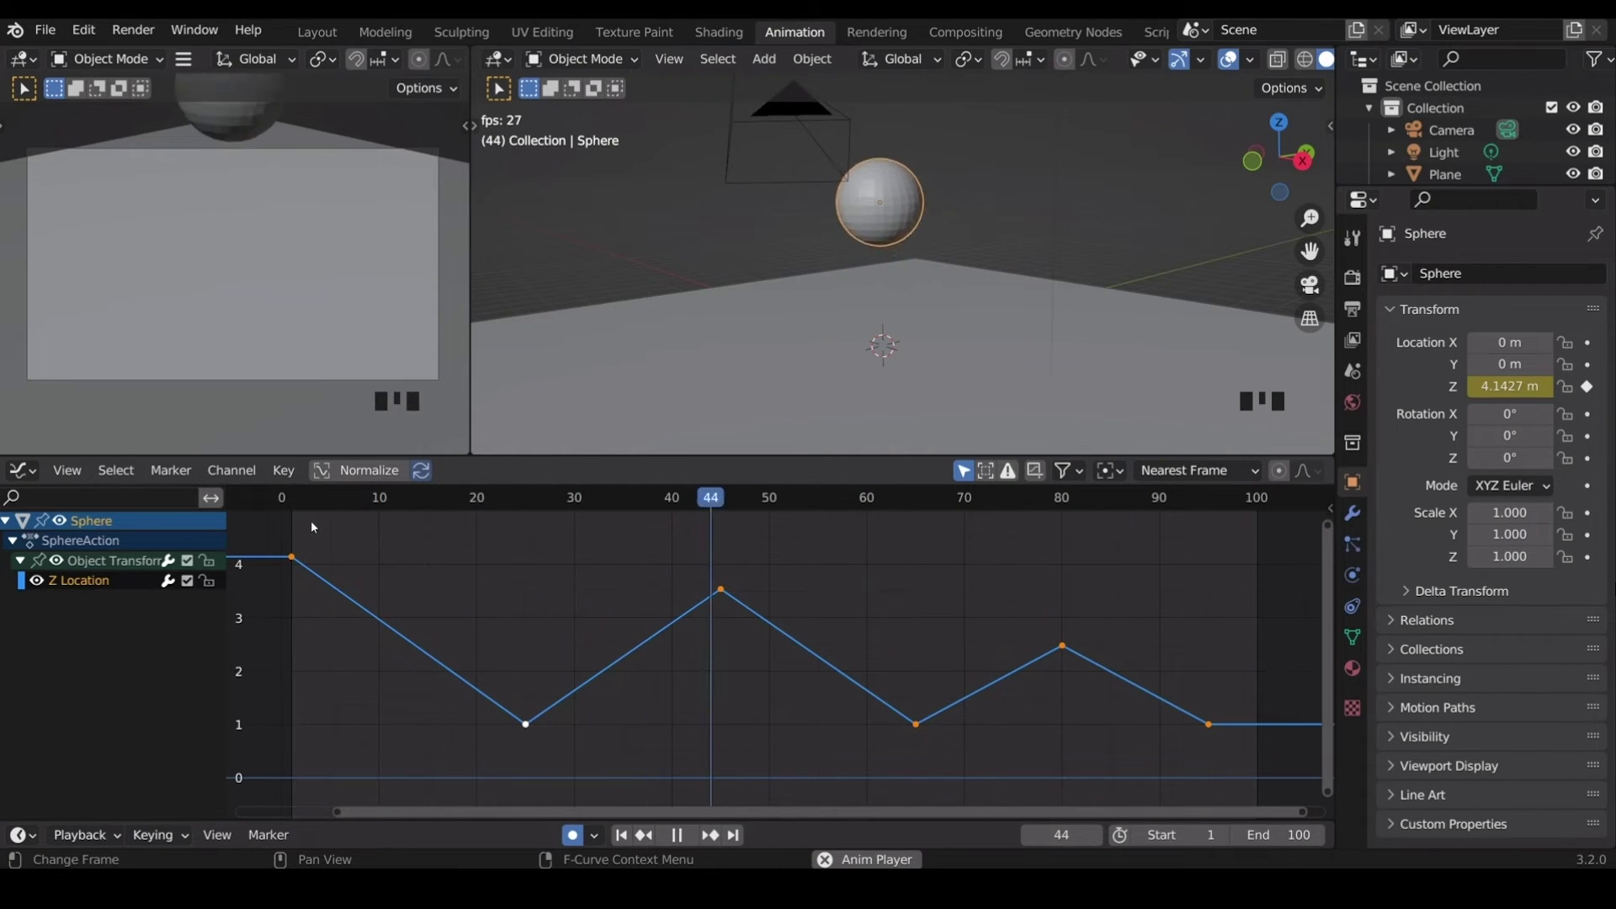
{"action": "key", "text": "space"}
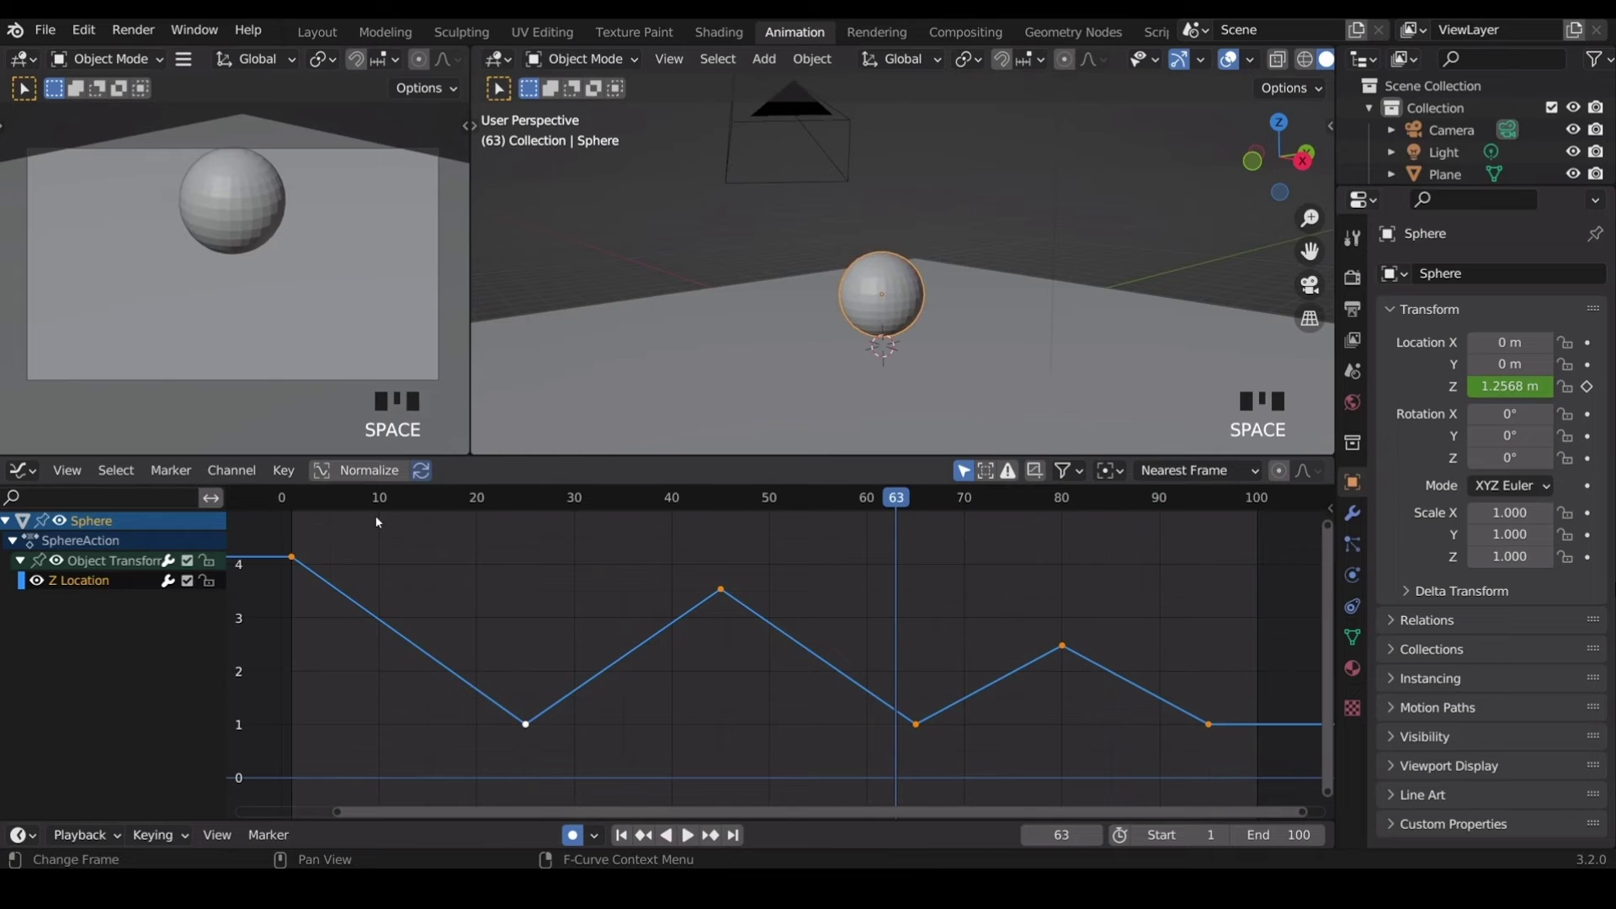
Set the interpolation of all Z Location keyframes to Bezier and preview the smooth motion.
{"action": "key", "text": "t"}
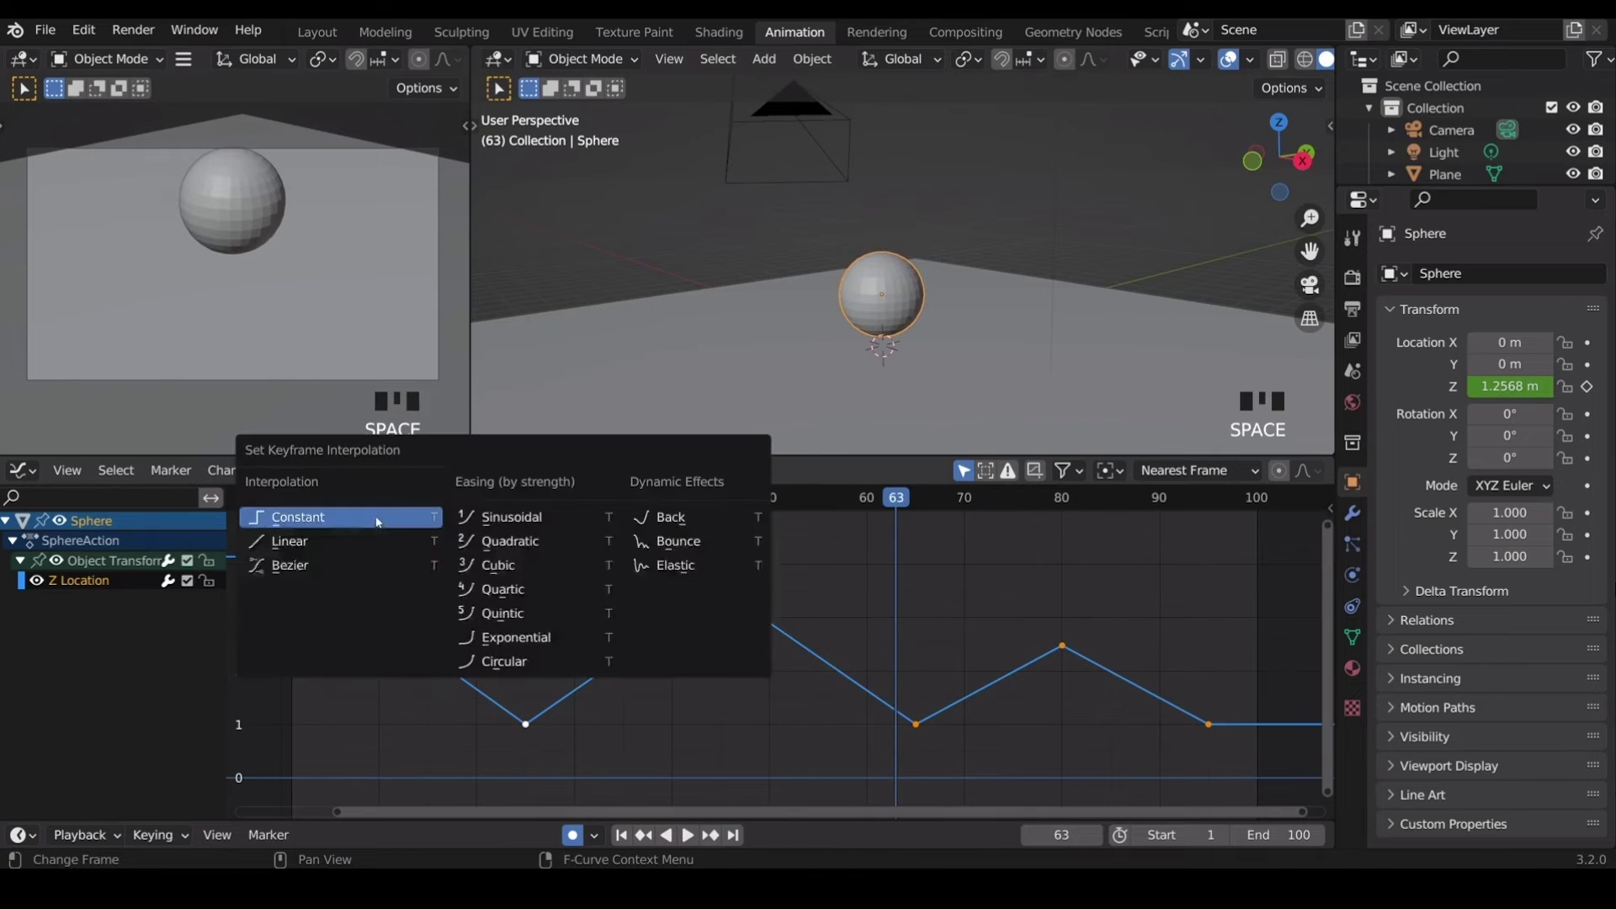
{"action": "left_click", "coordinate": [339, 564]}
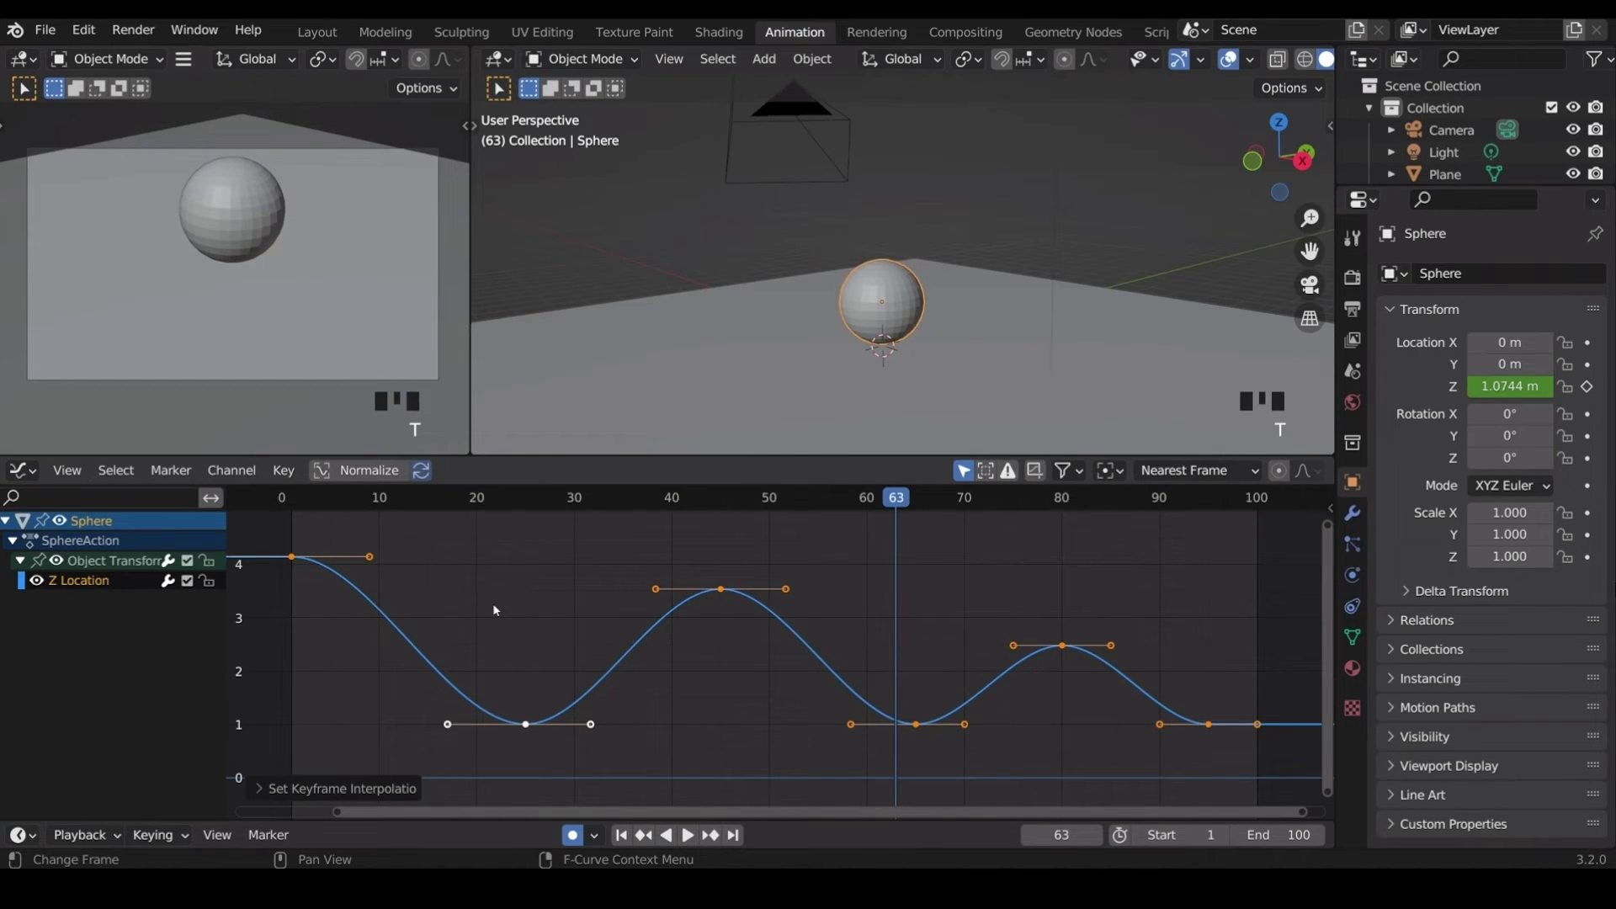
{"action": "key", "text": "space"}
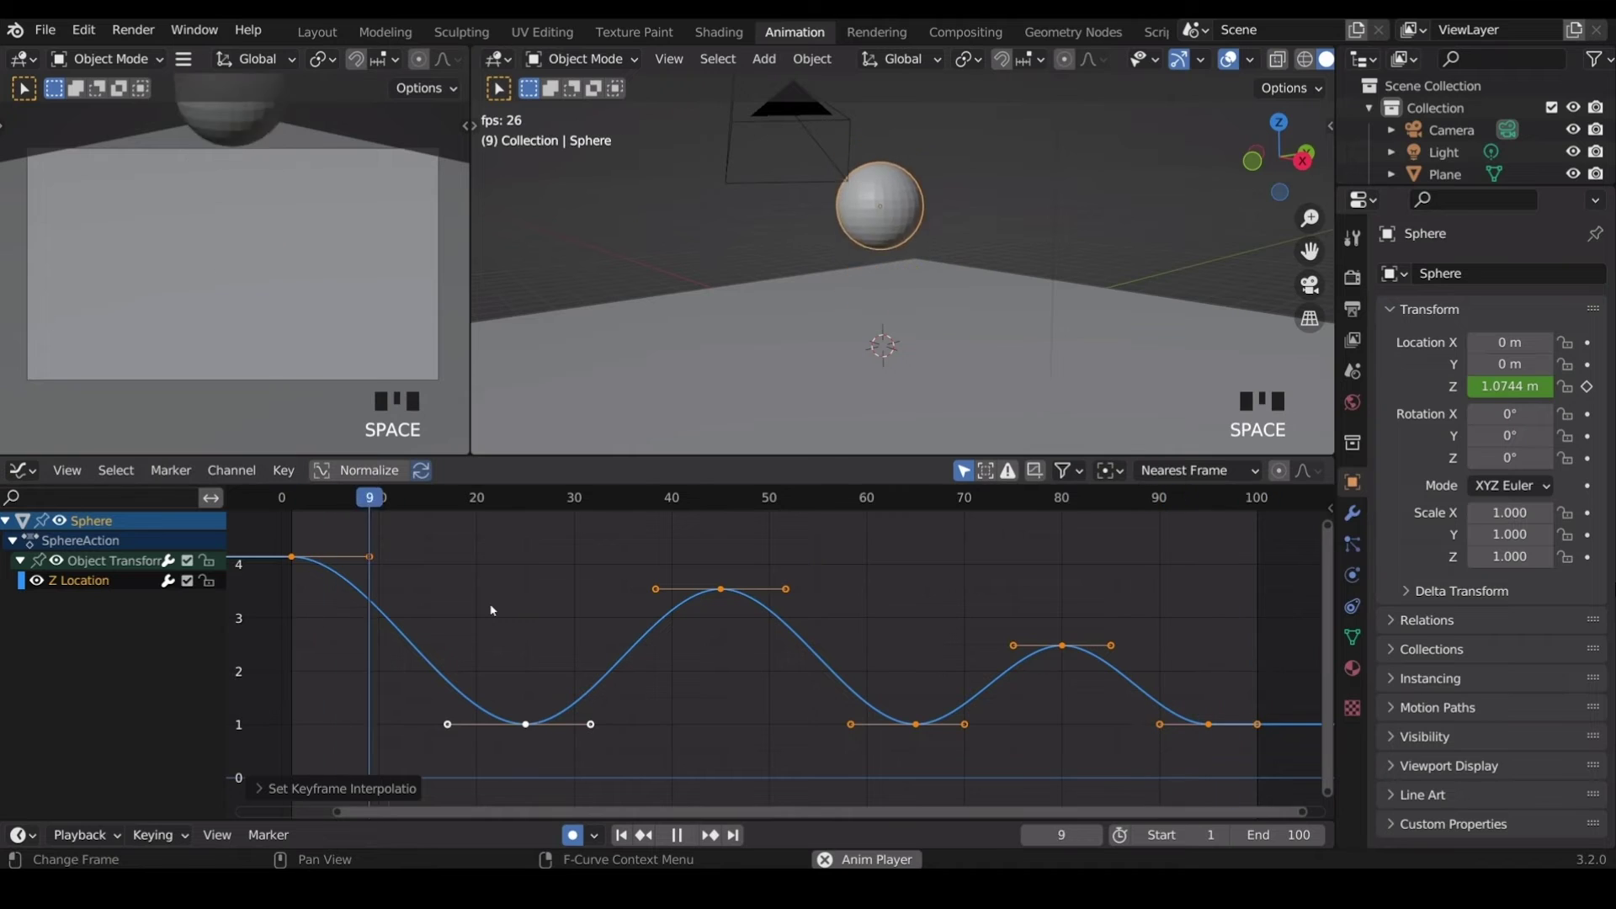
{"action": "key", "text": "Escape"}
Scale the handles of the ground-contact keyframe at frame 25 along the time axis to nearly zero, making a sharp contact.
{"action": "left_click", "coordinate": [526, 724]}
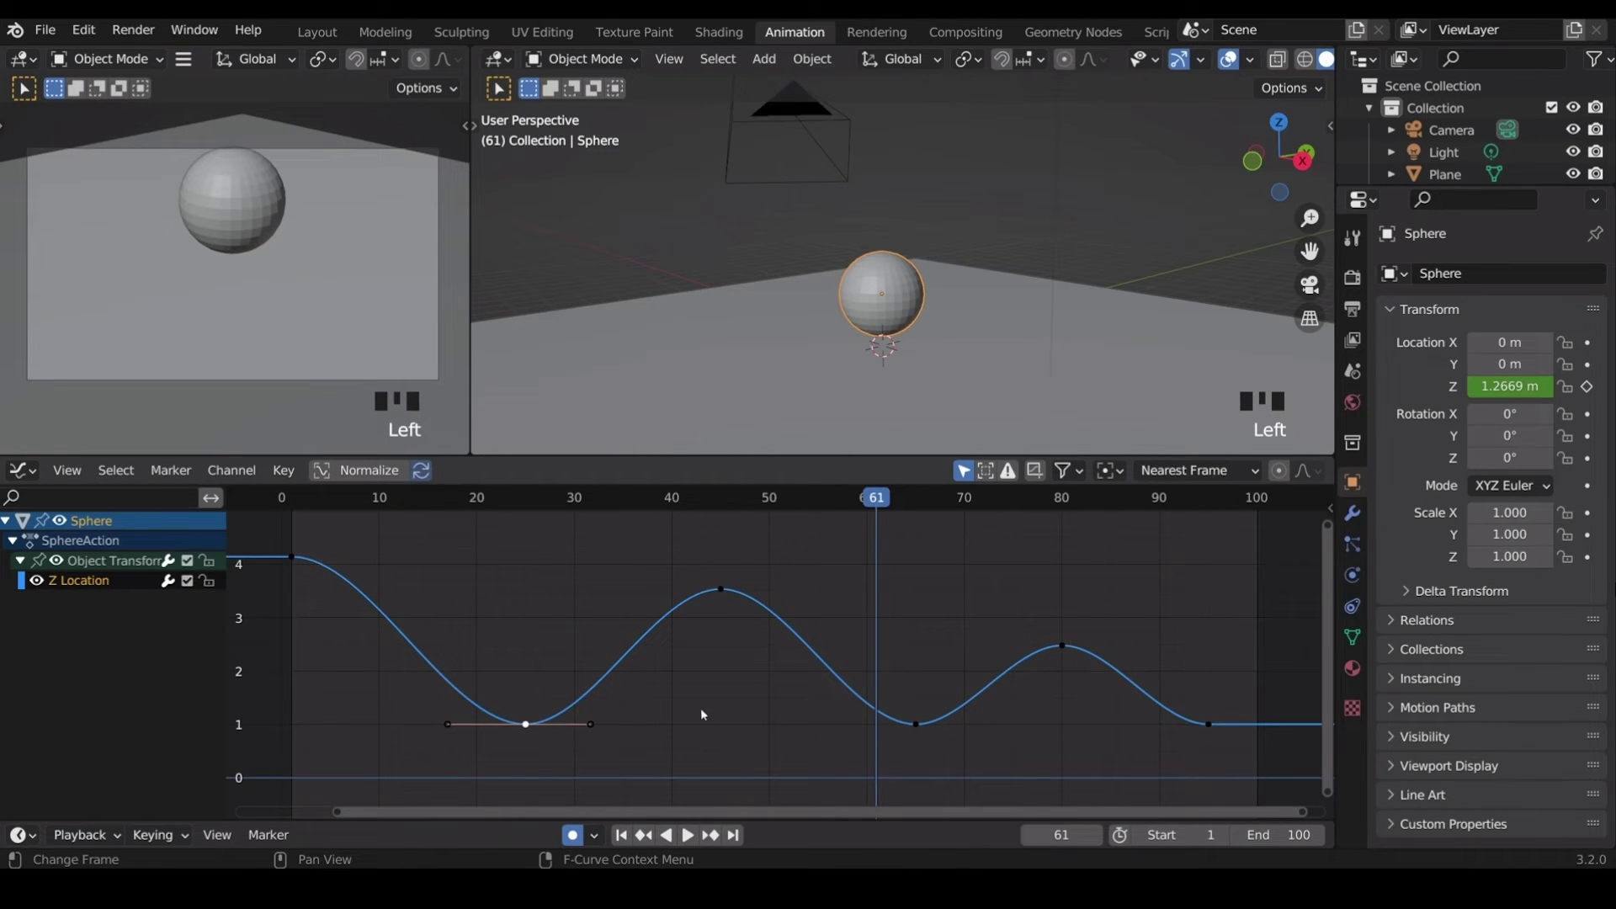
{"action": "key", "text": "s"}
{"action": "key", "text": "x"}
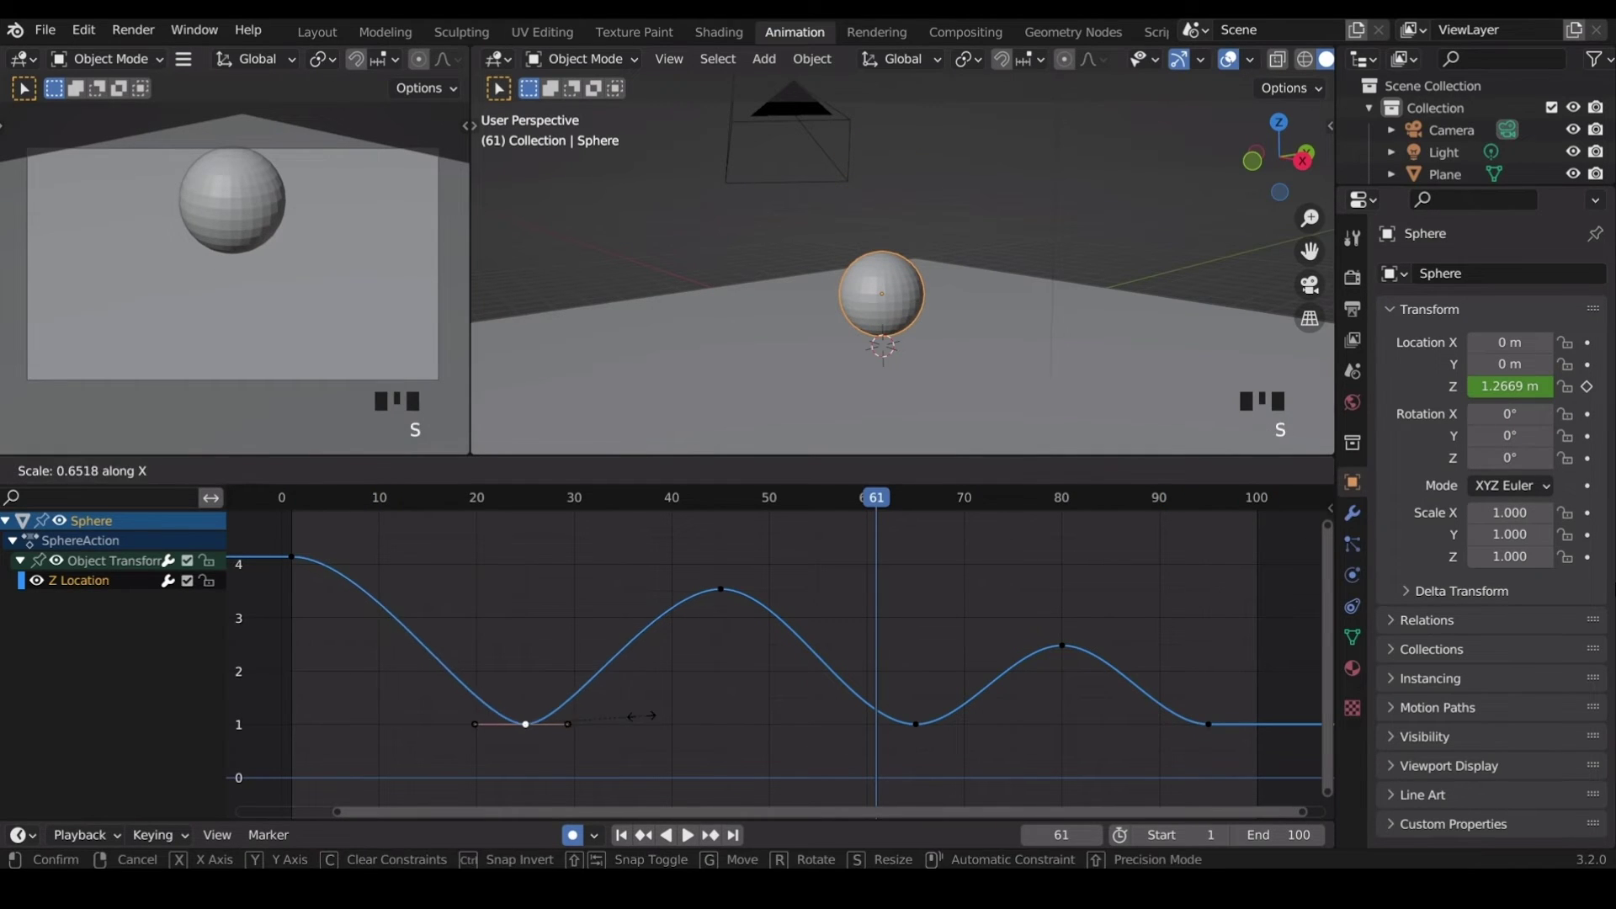
{"action": "left_click", "coordinate": [536, 711]}
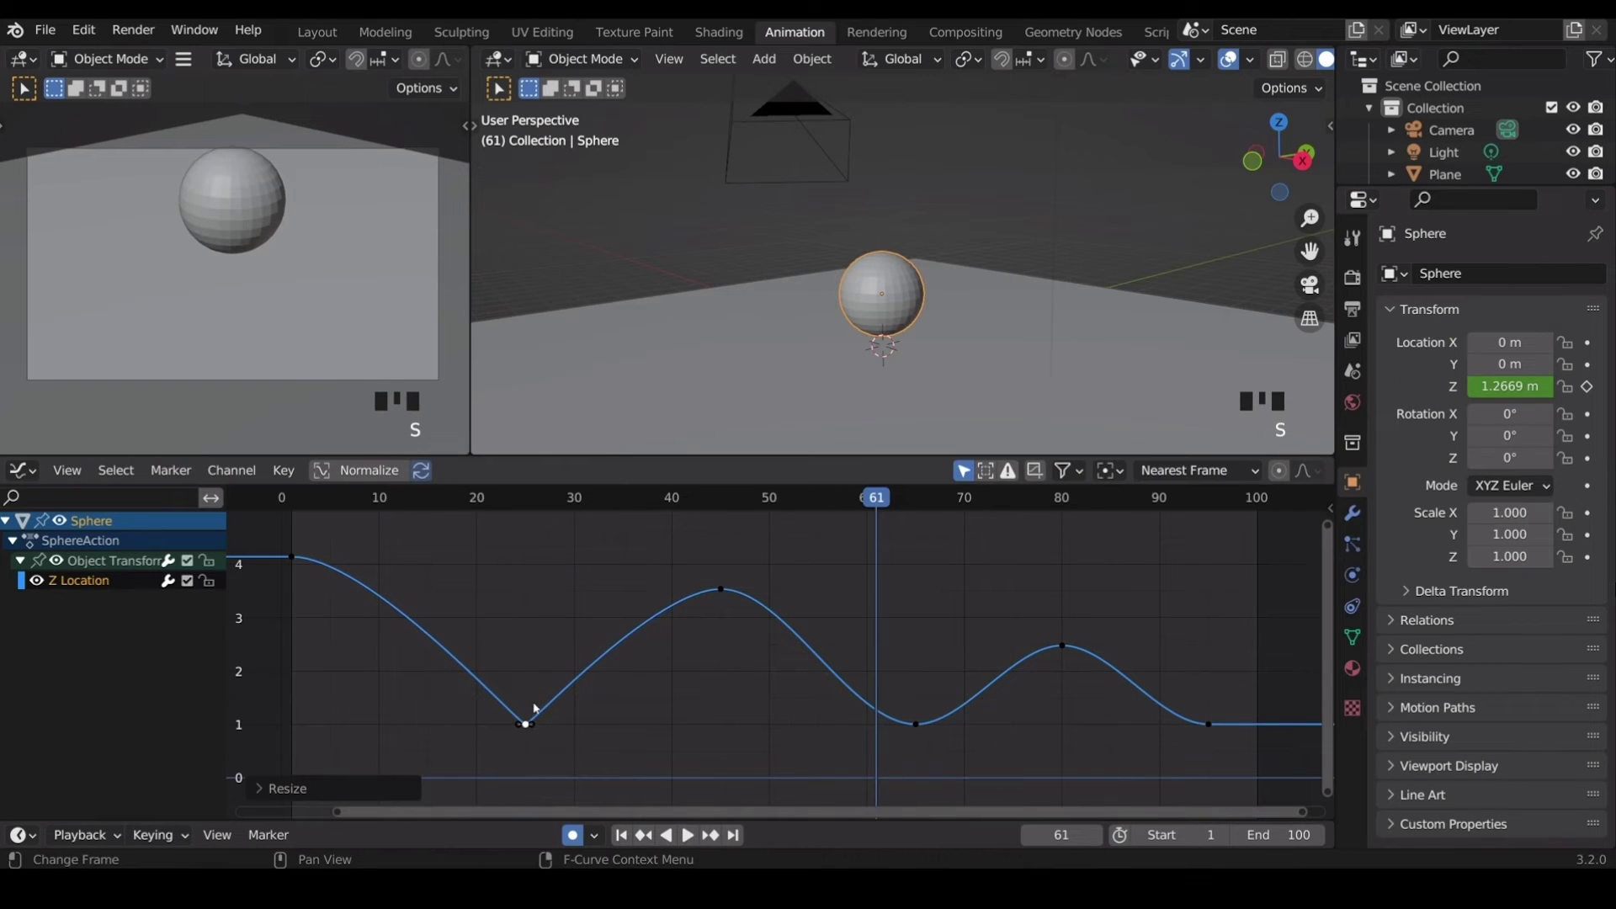
{"action": "key", "text": "Left"}
{"action": "key", "text": "Left"}
{"action": "key", "text": "Left"}
Try Linear interpolation with a raised incoming handle on the ground-contact keyframe at frame 65, and undo both changes.
{"action": "left_click", "coordinate": [916, 724]}
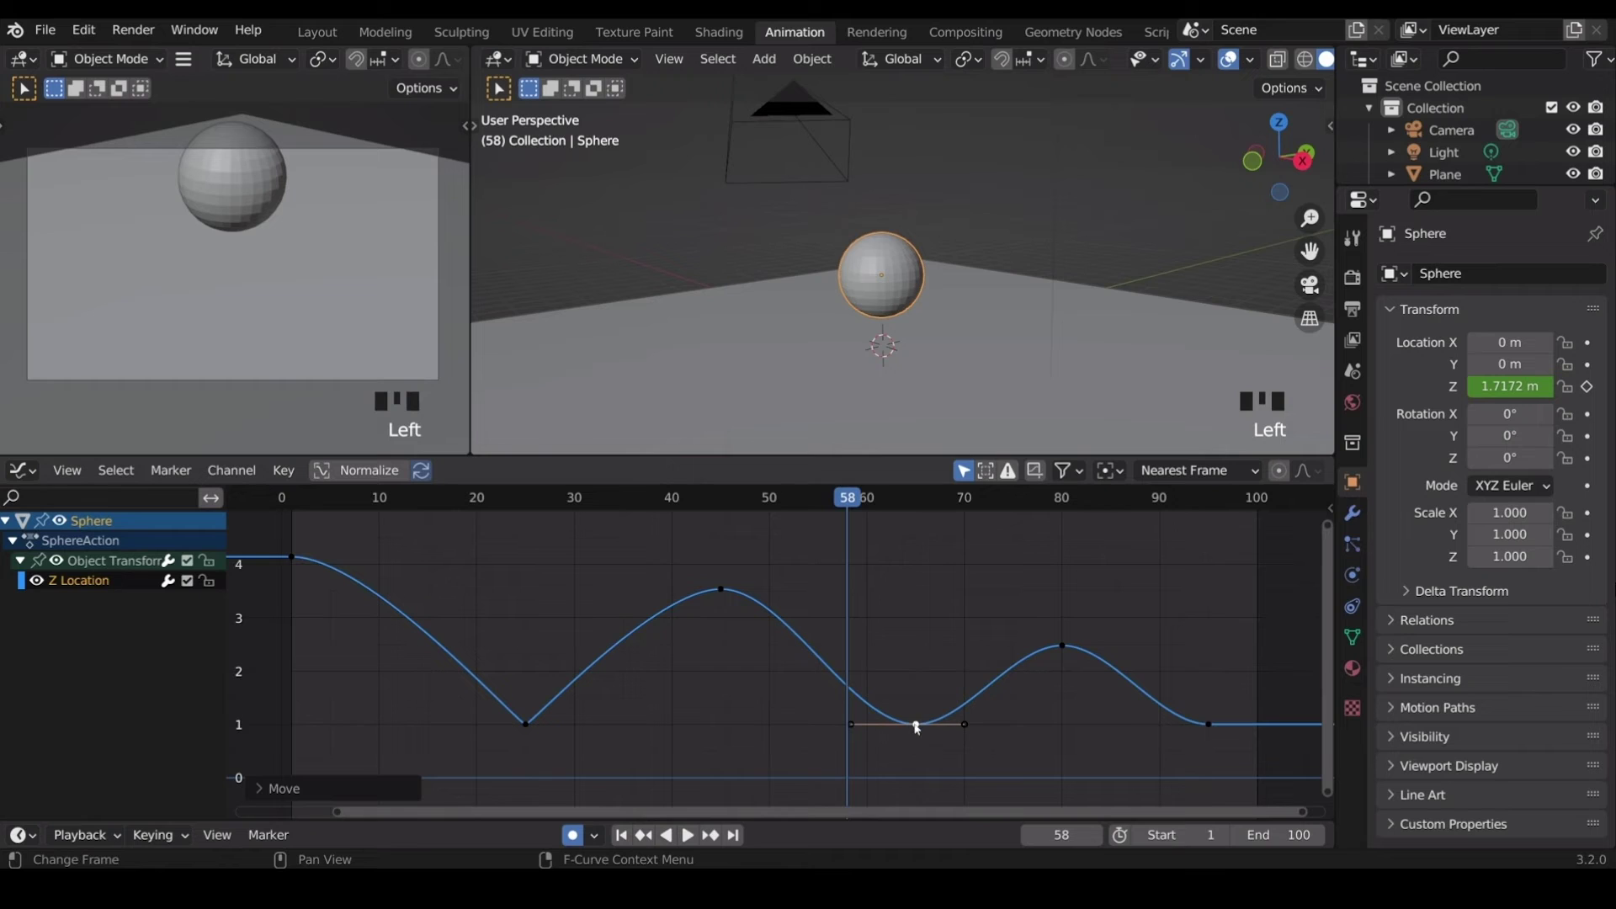
{"action": "key", "text": "t"}
{"action": "left_click", "coordinate": [875, 705]}
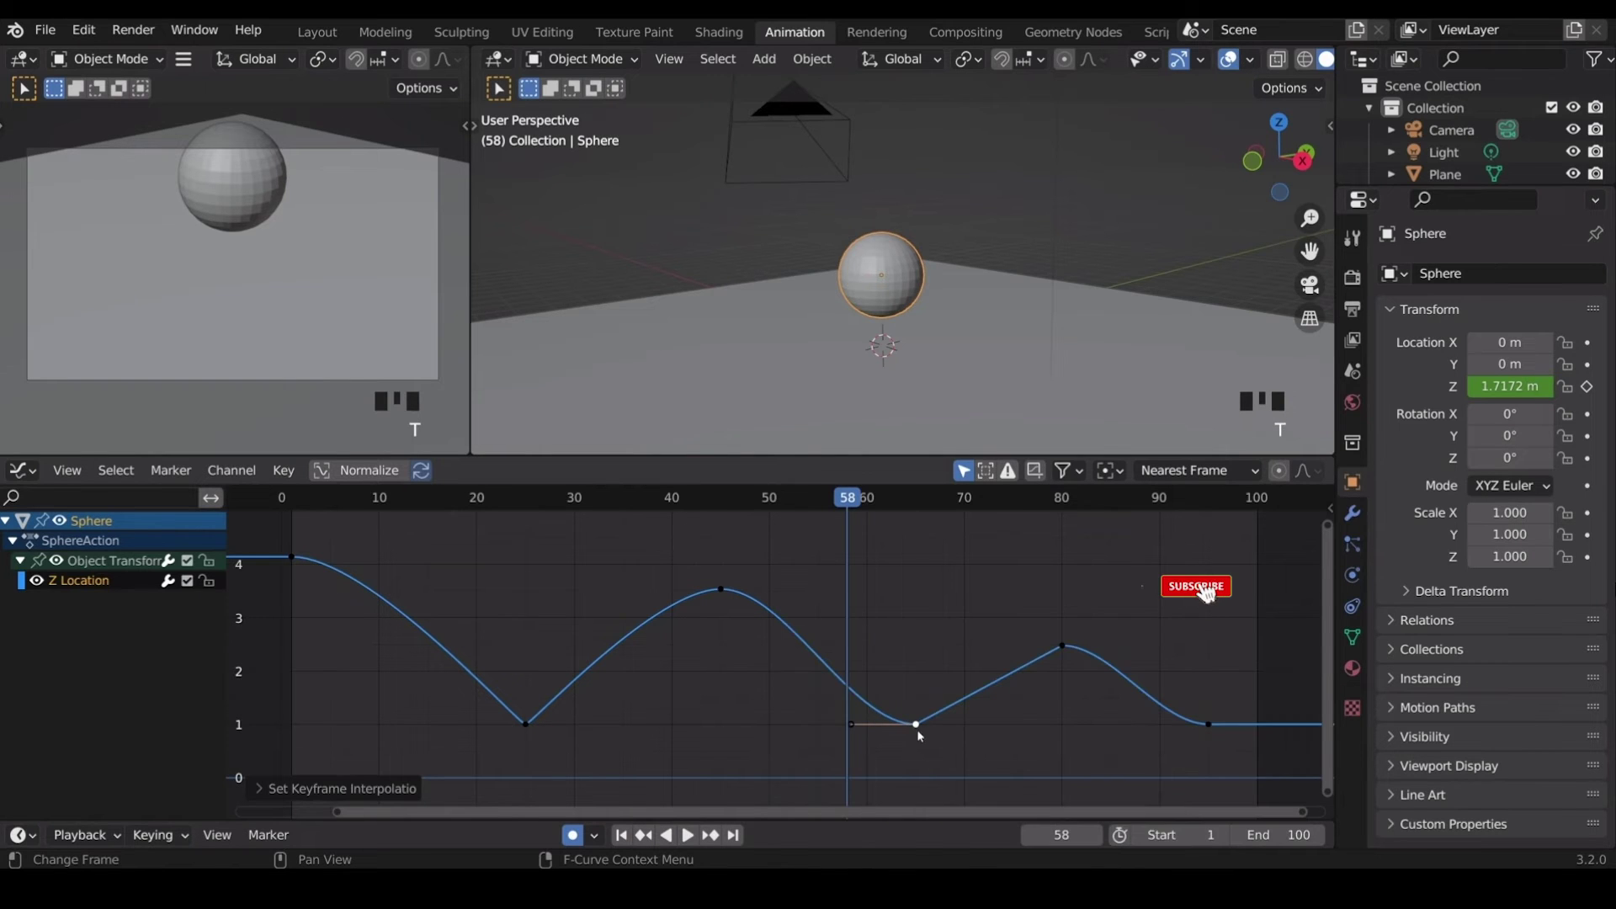
{"action": "left_click_drag", "start_coordinate": [851, 724], "coordinate": [879, 703]}
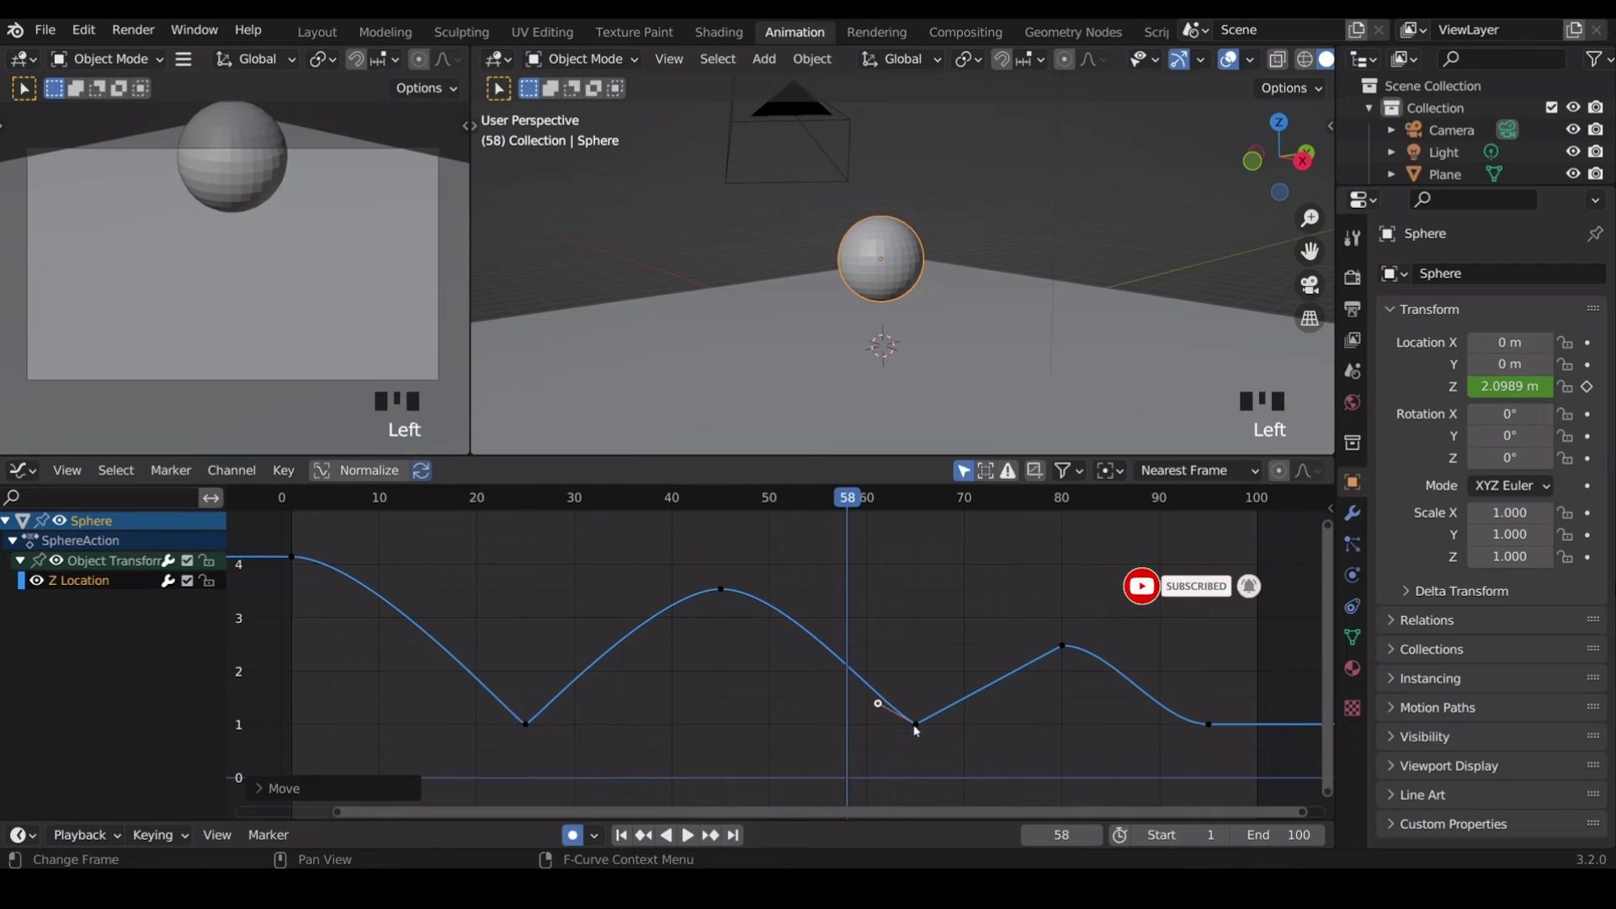
{"action": "key", "text": "ctrl+z"}
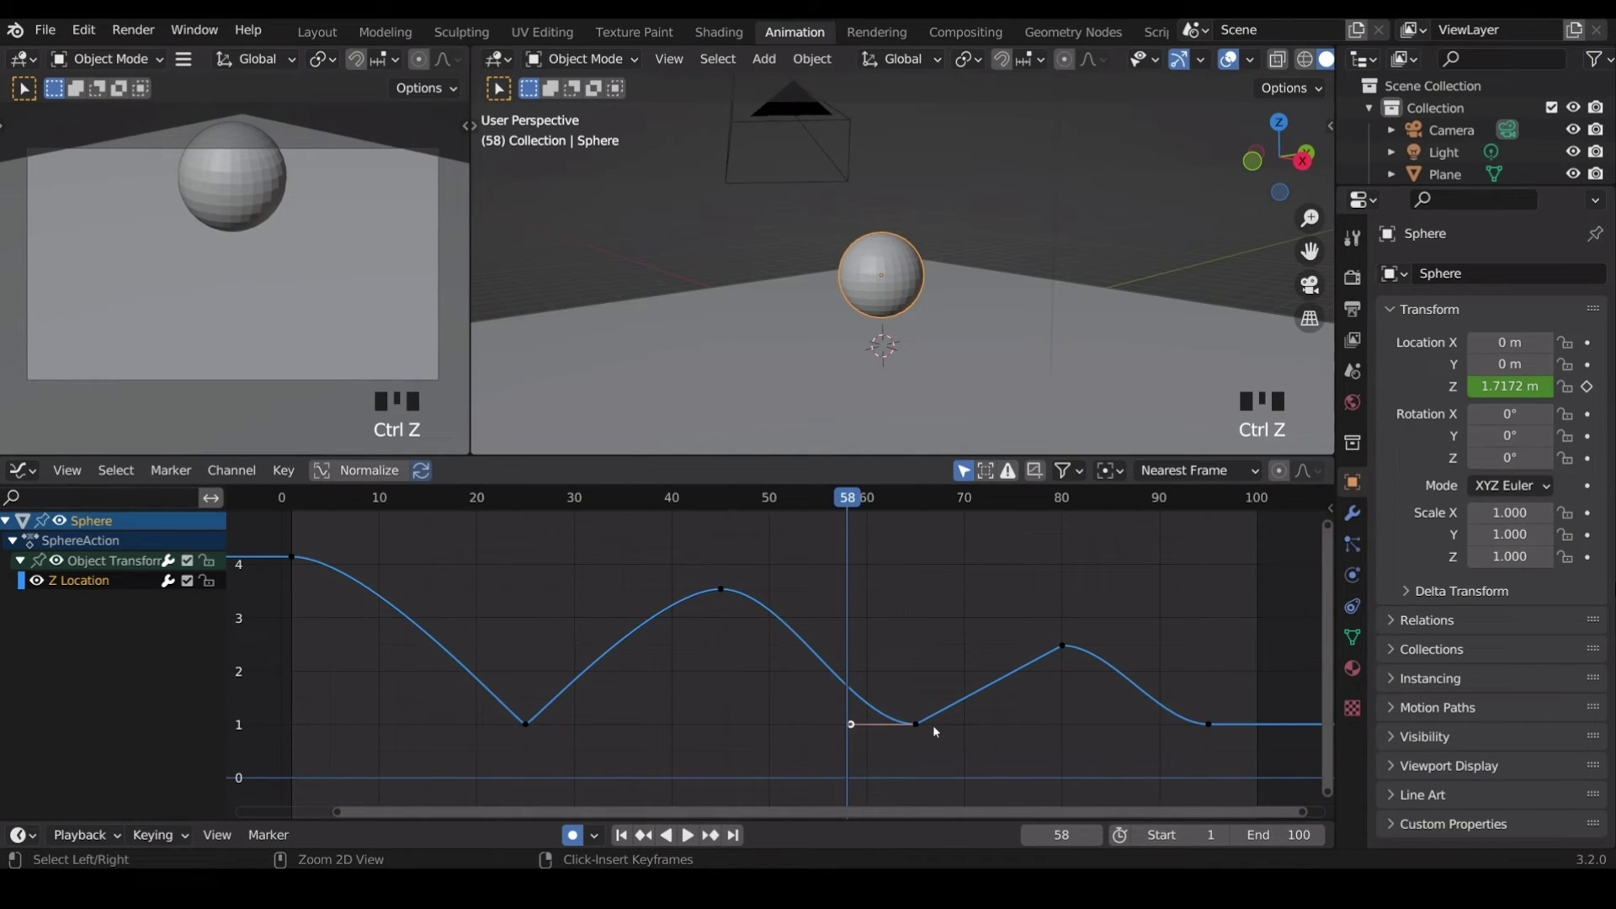
{"action": "key", "text": "ctrl+z"}
{"action": "key", "text": "ctrl+z"}
Scale down the handles of the ground-contact keyframes at frames 65 and 95 to sharpen both contacts.
{"action": "key", "text": "s"}
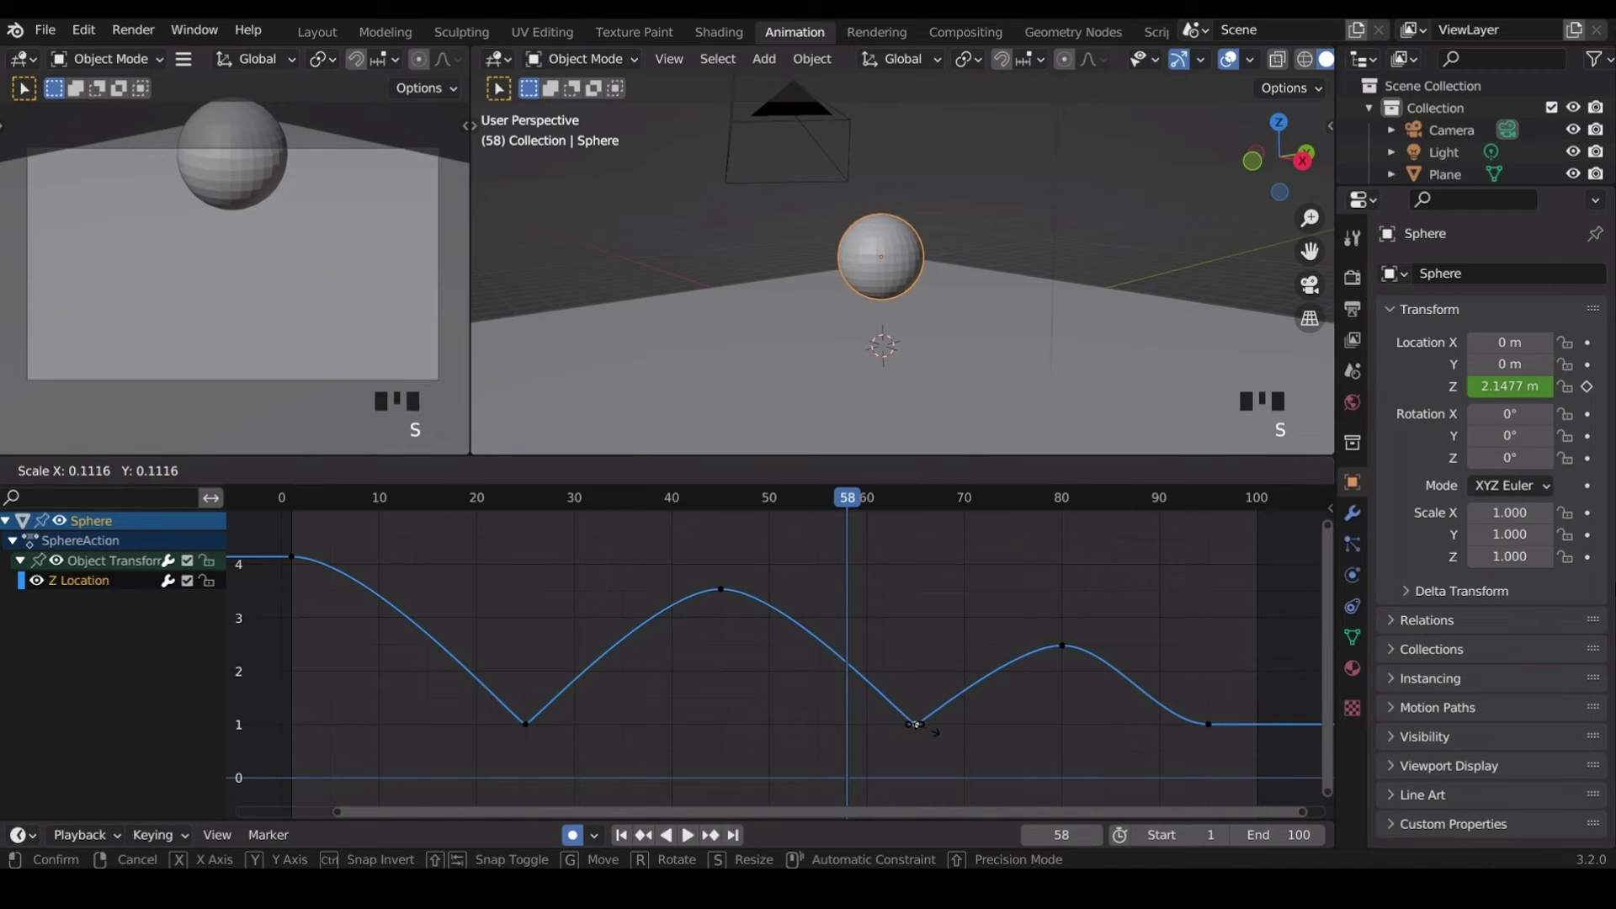
{"action": "left_click", "coordinate": [919, 724]}
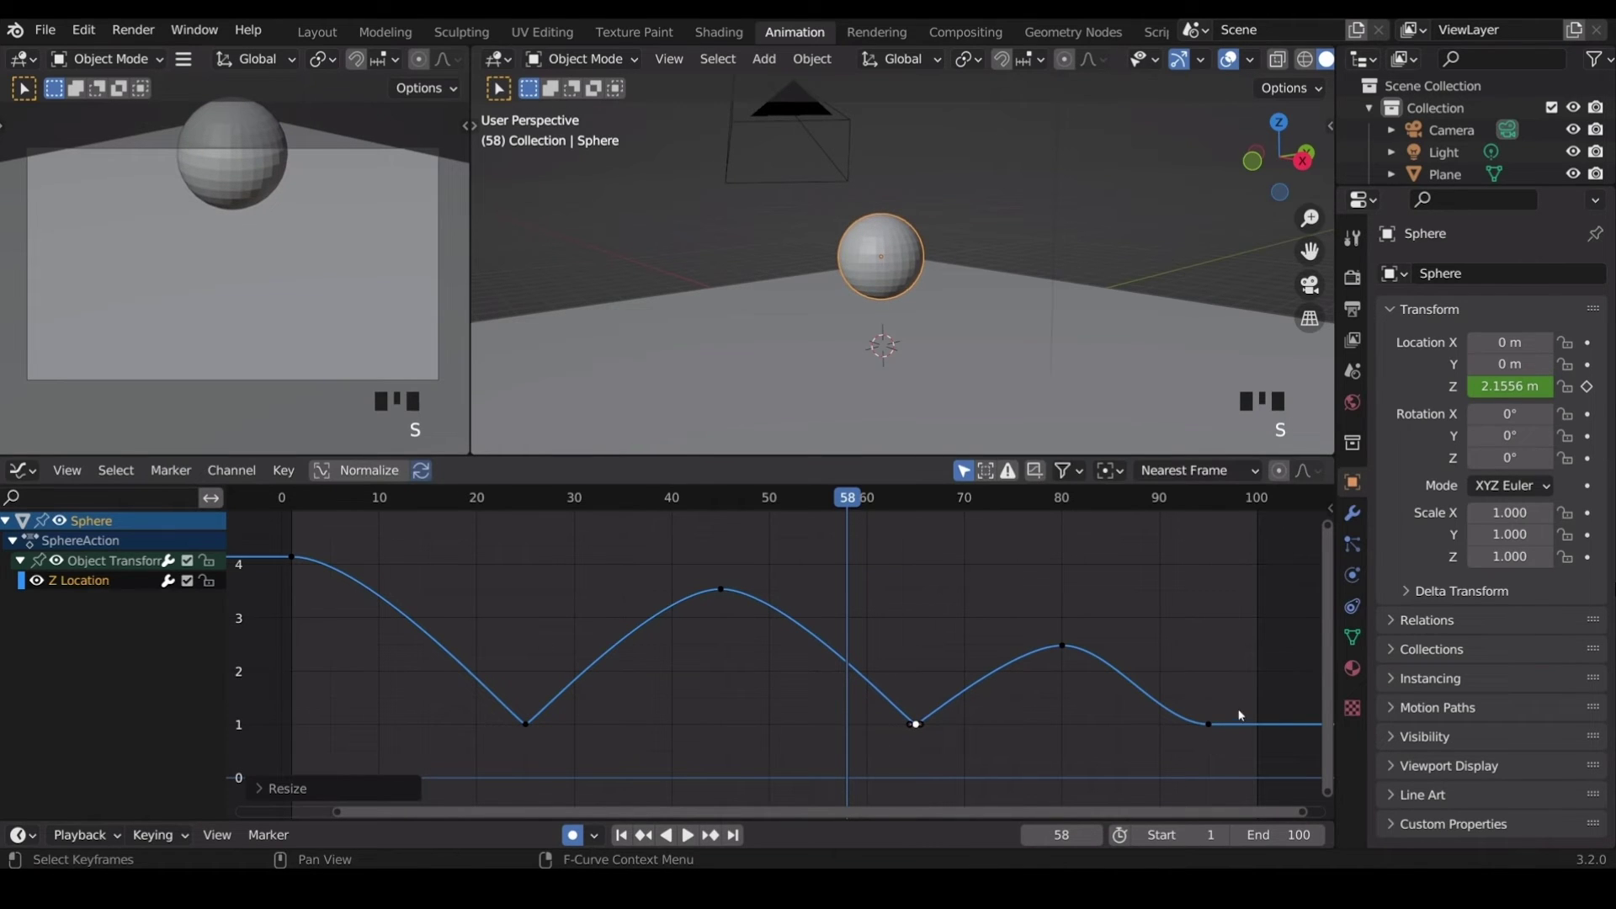
{"action": "left_click", "coordinate": [1209, 725]}
{"action": "key", "text": "s"}
{"action": "left_click", "coordinate": [1225, 706]}
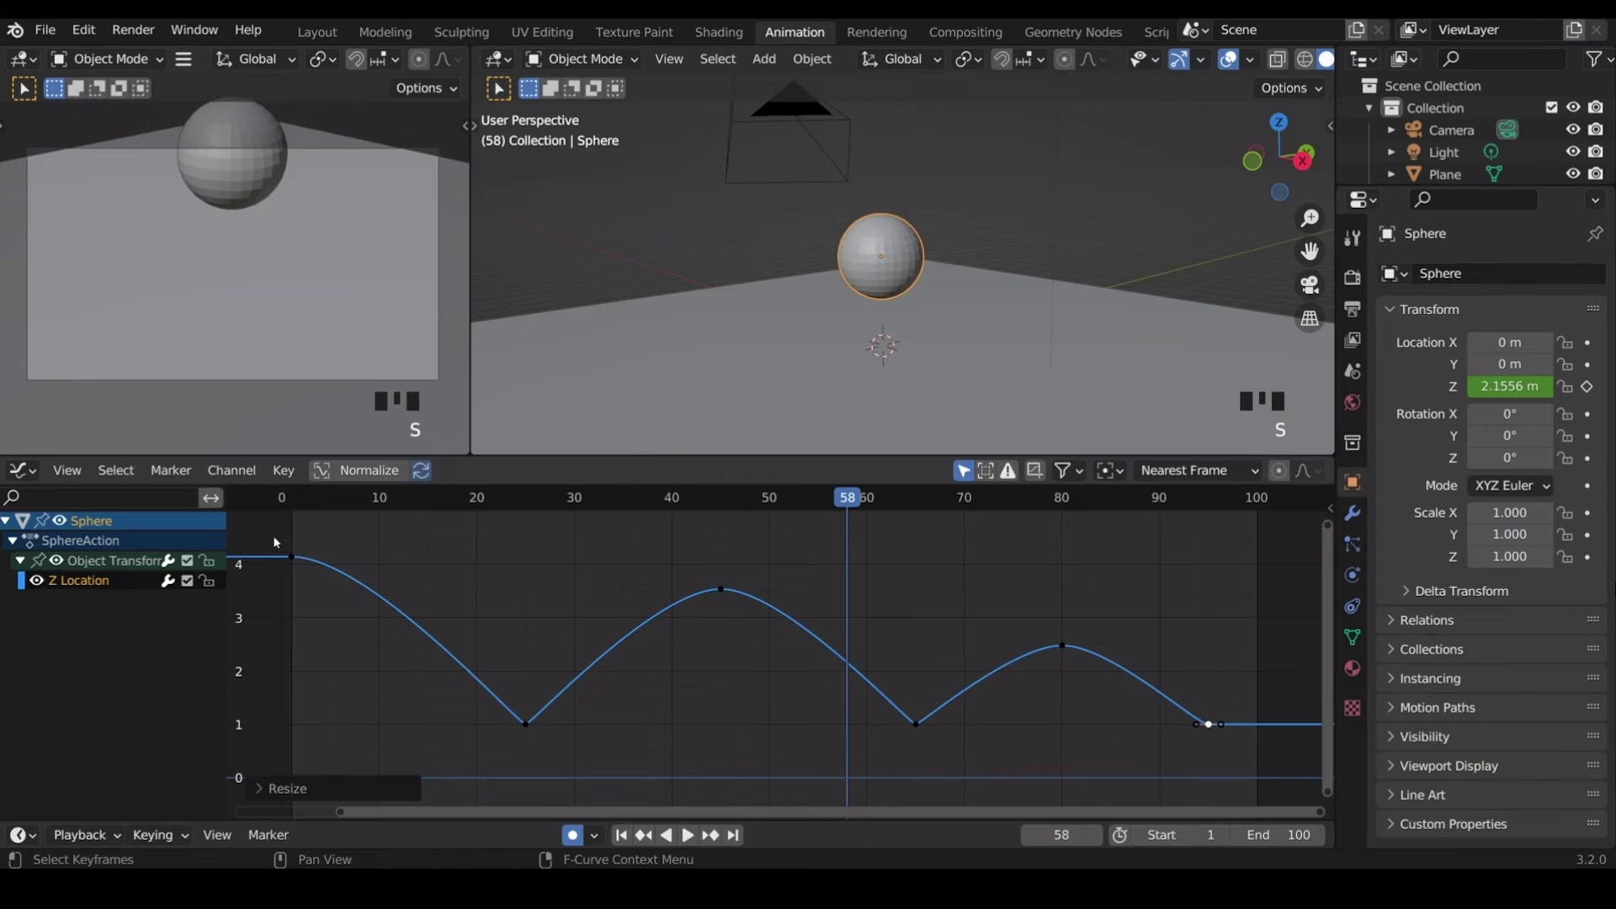
Play the animation from the start to check the sharpened bounces.
{"action": "key", "text": "shift+Left"}
{"action": "key", "text": "space"}
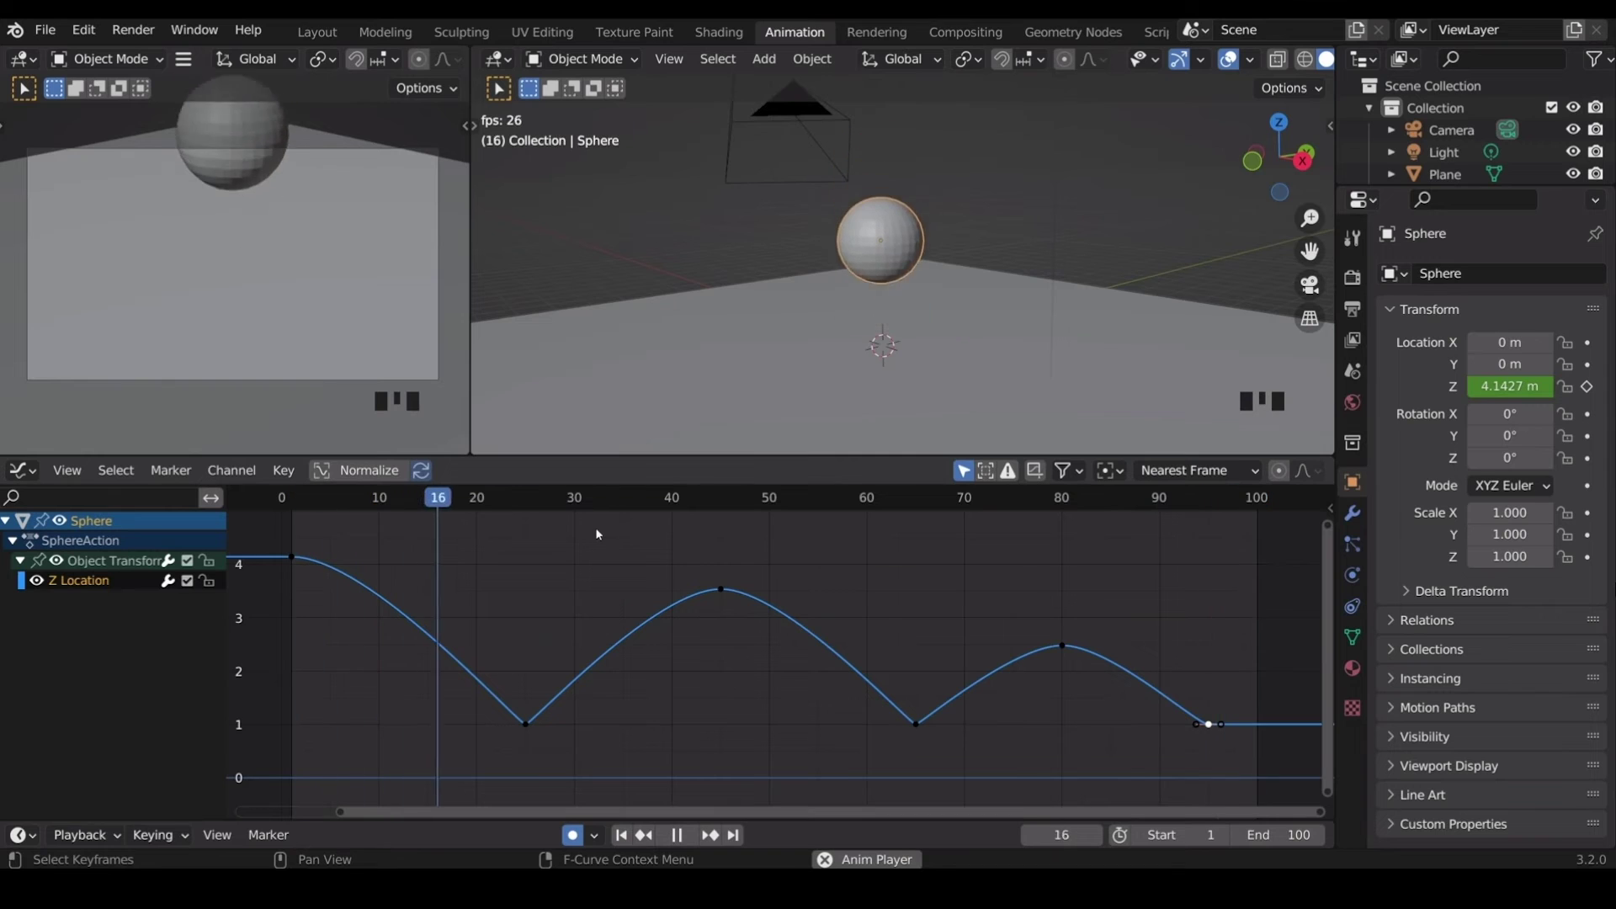
{"action": "key", "text": "space"}
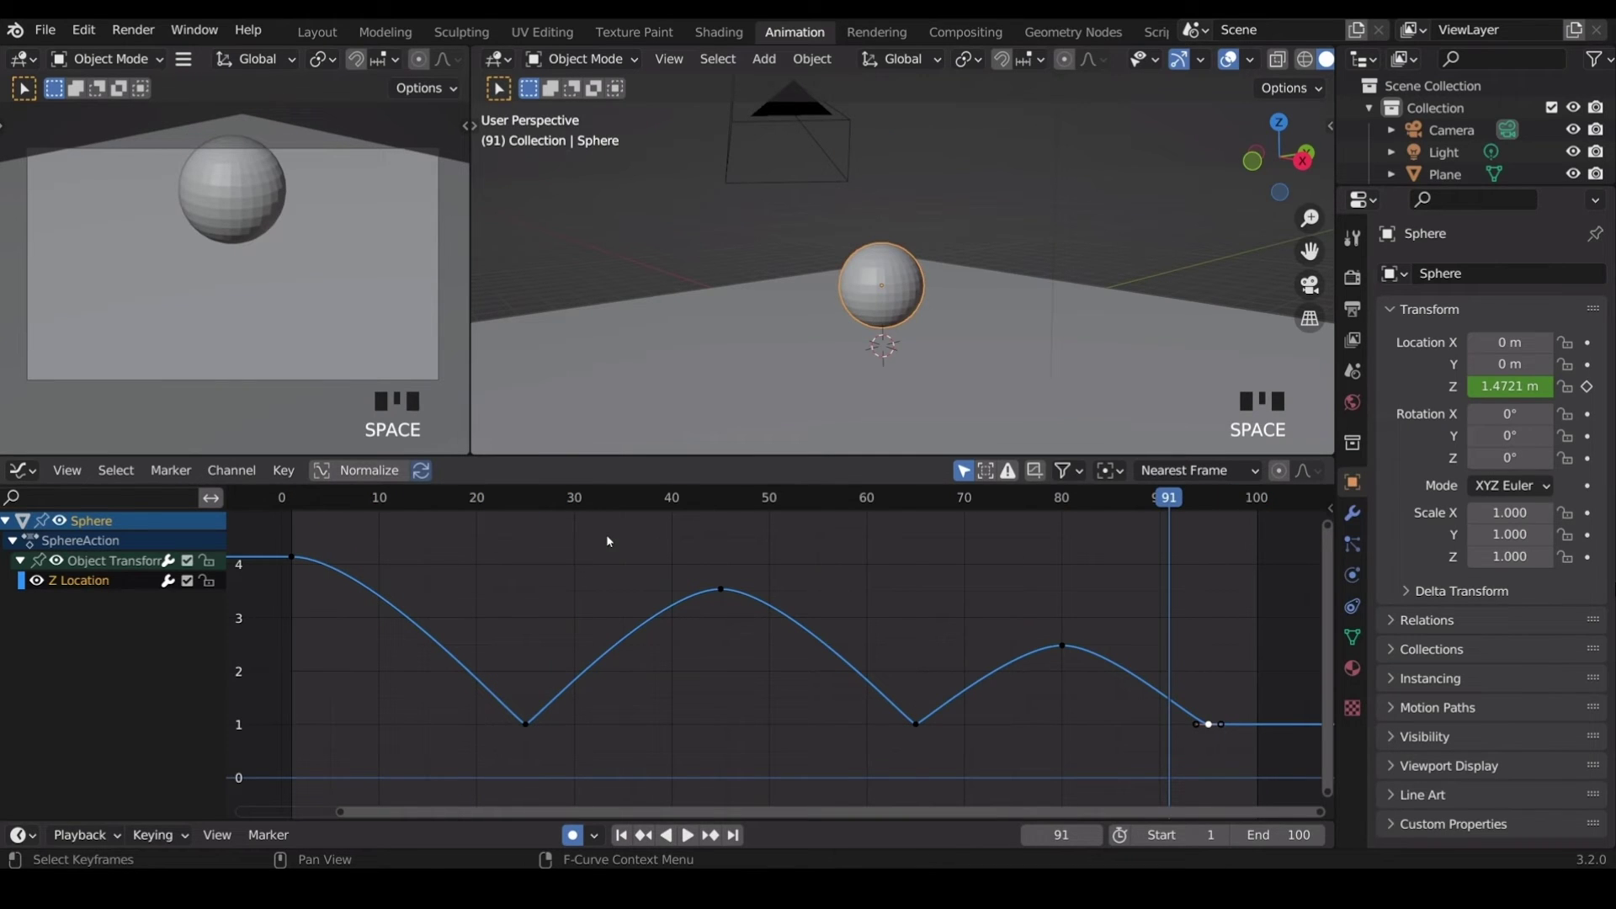
Try compressing all keyframes along the time axis to about 0.59, and undo the scaling.
{"action": "key", "text": "a"}
{"action": "key", "text": "s"}
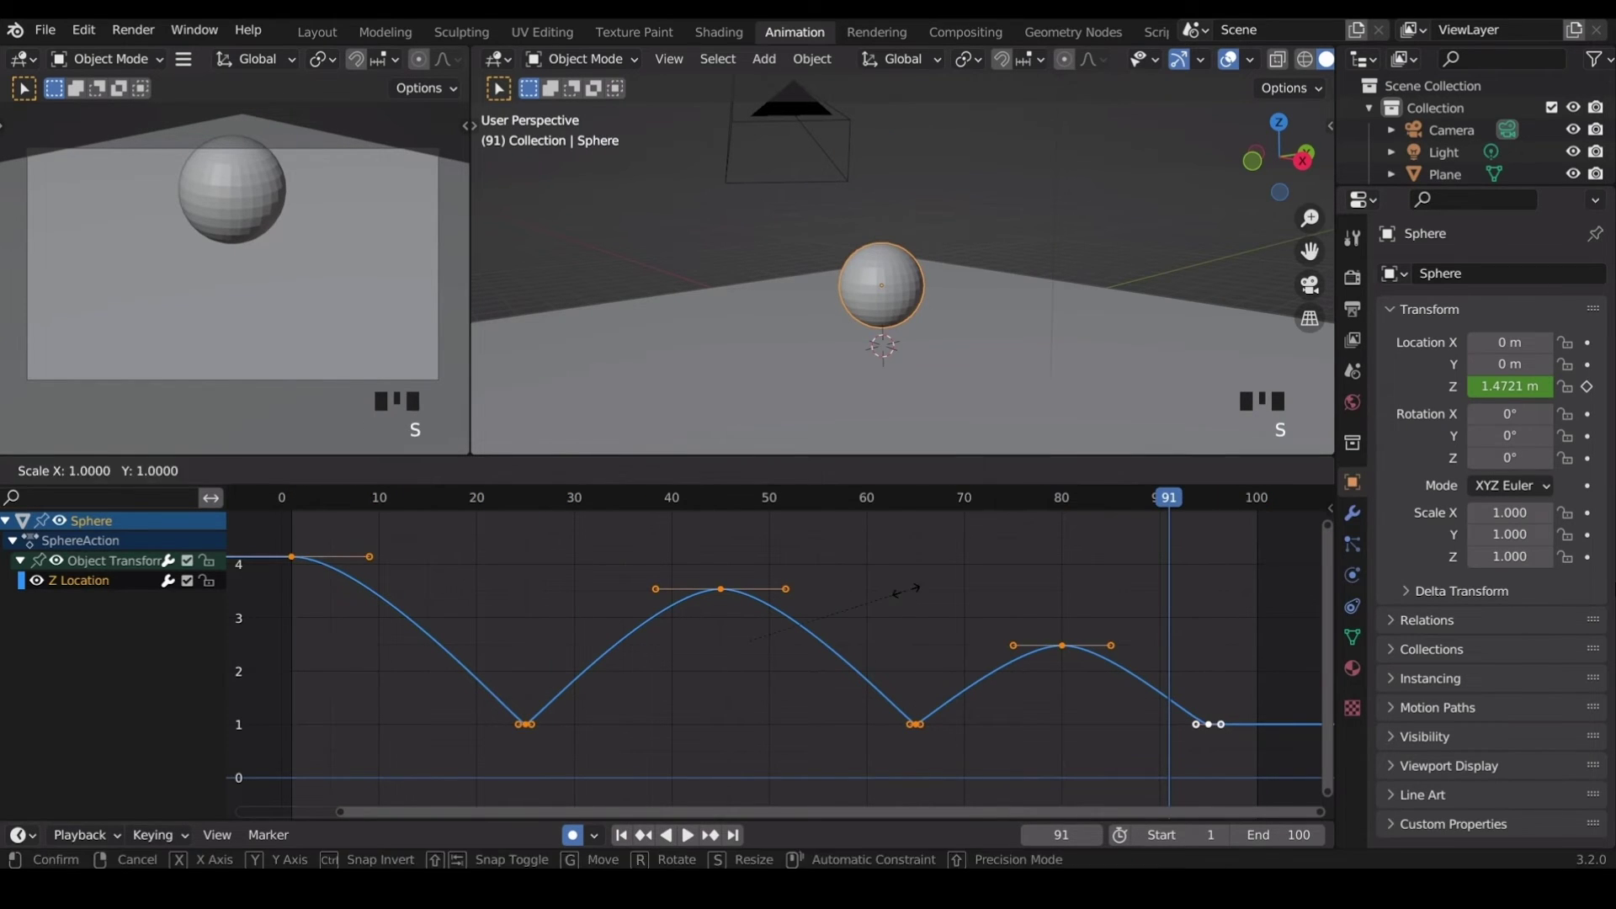
{"action": "key", "text": "x"}
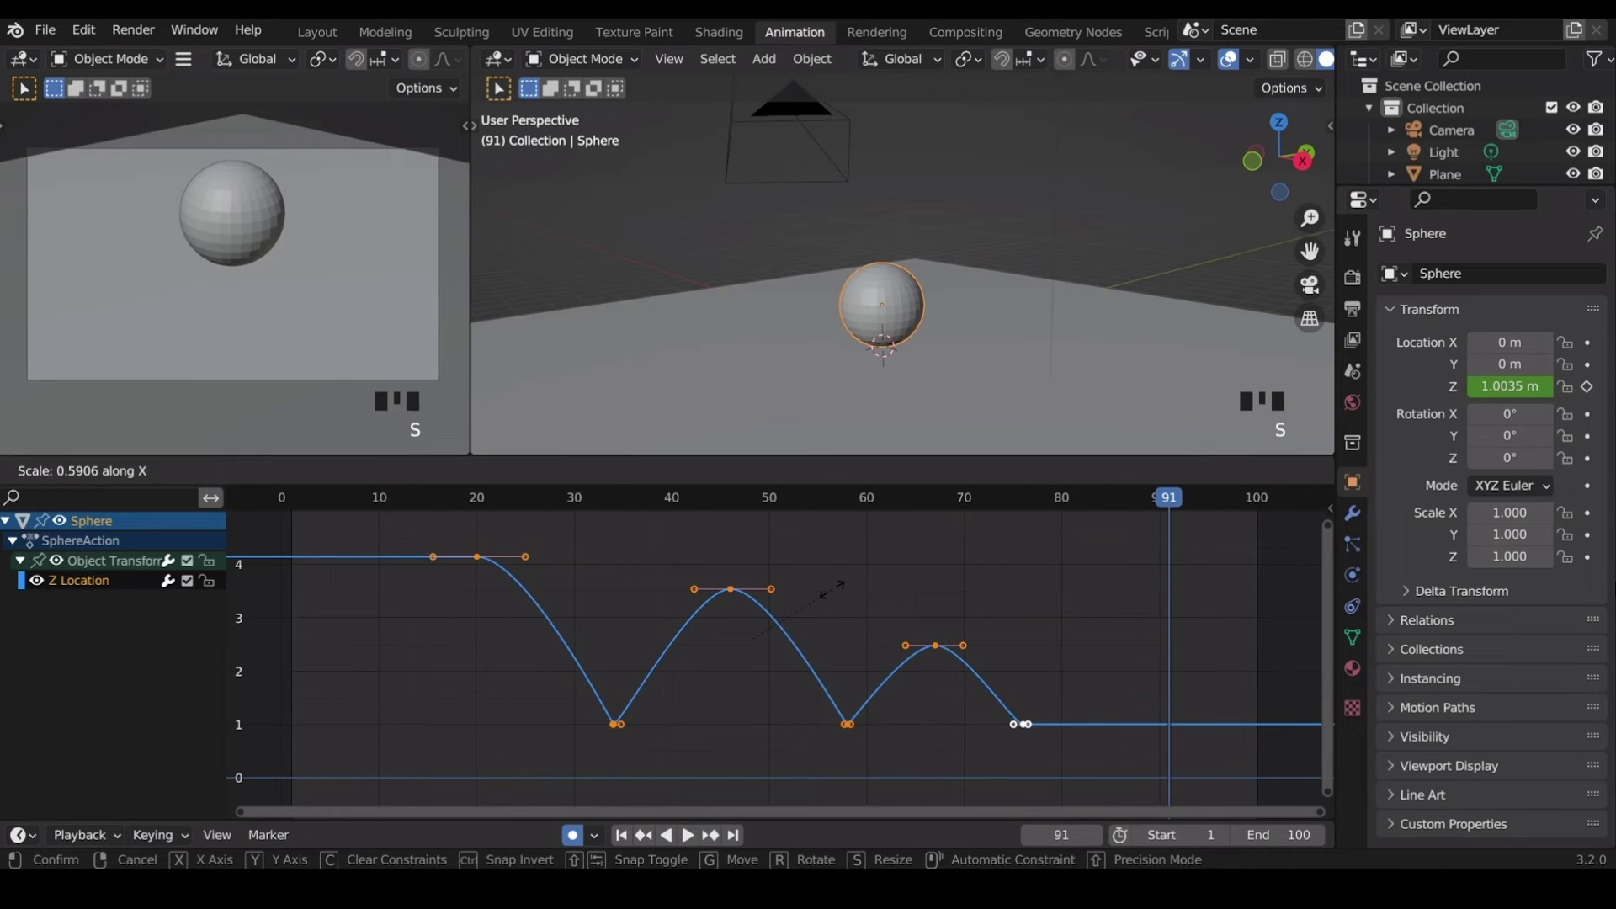
{"action": "left_click", "coordinate": [832, 589]}
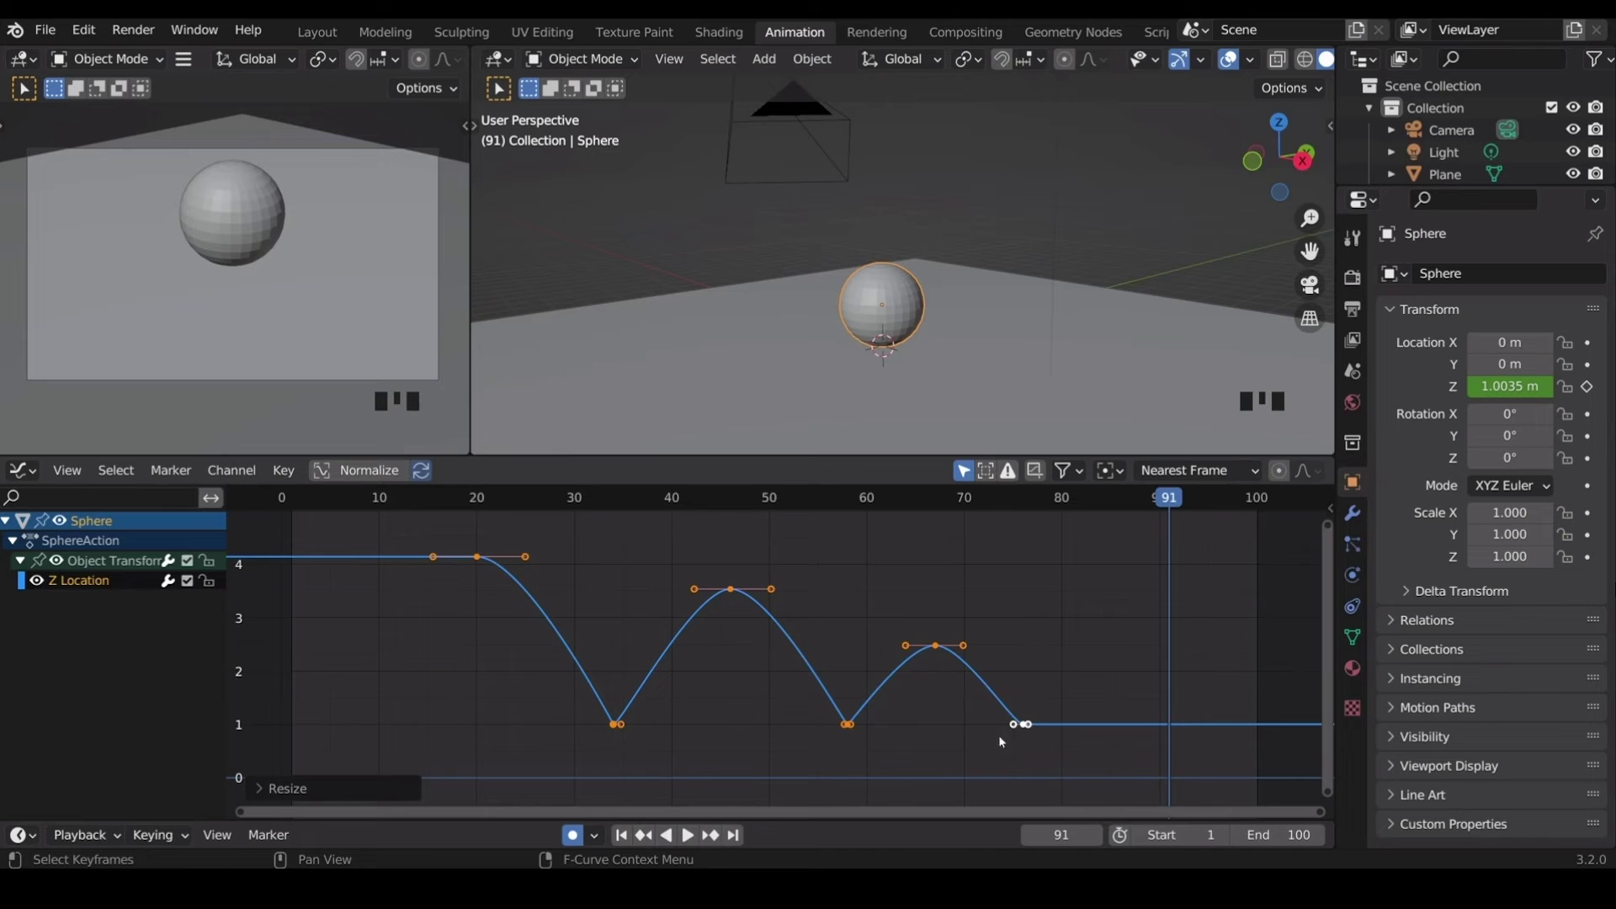
{"action": "key", "text": "ctrl+z"}
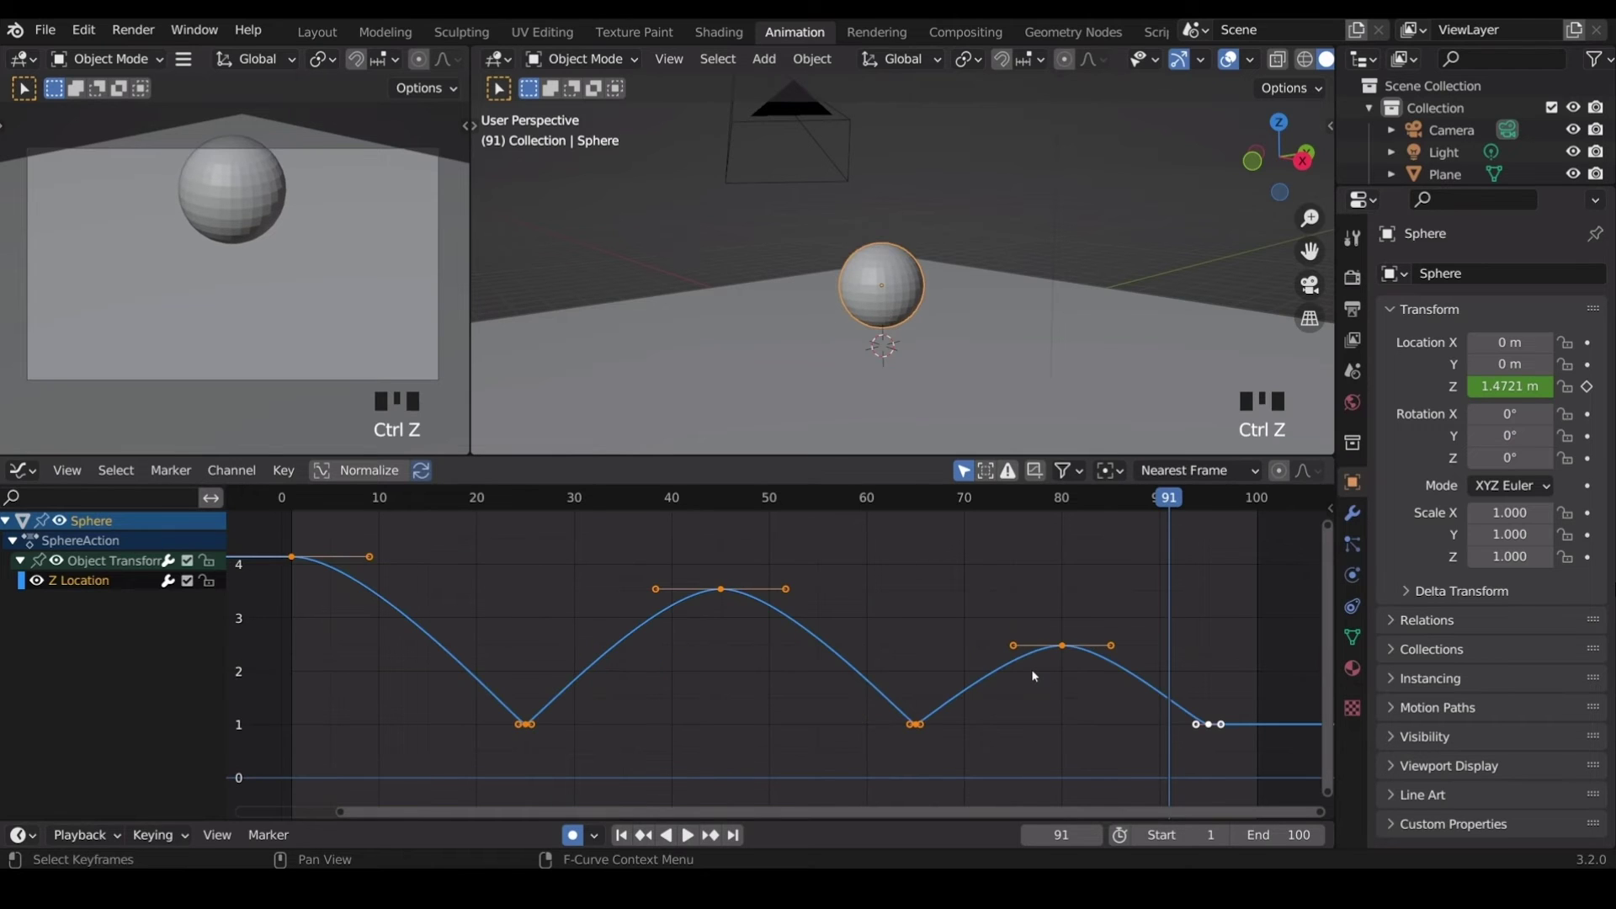
Move the first Z Location keyframe along the time axis to frame 0.
{"action": "left_click_drag", "start_coordinate": [304, 503], "coordinate": [292, 502]}
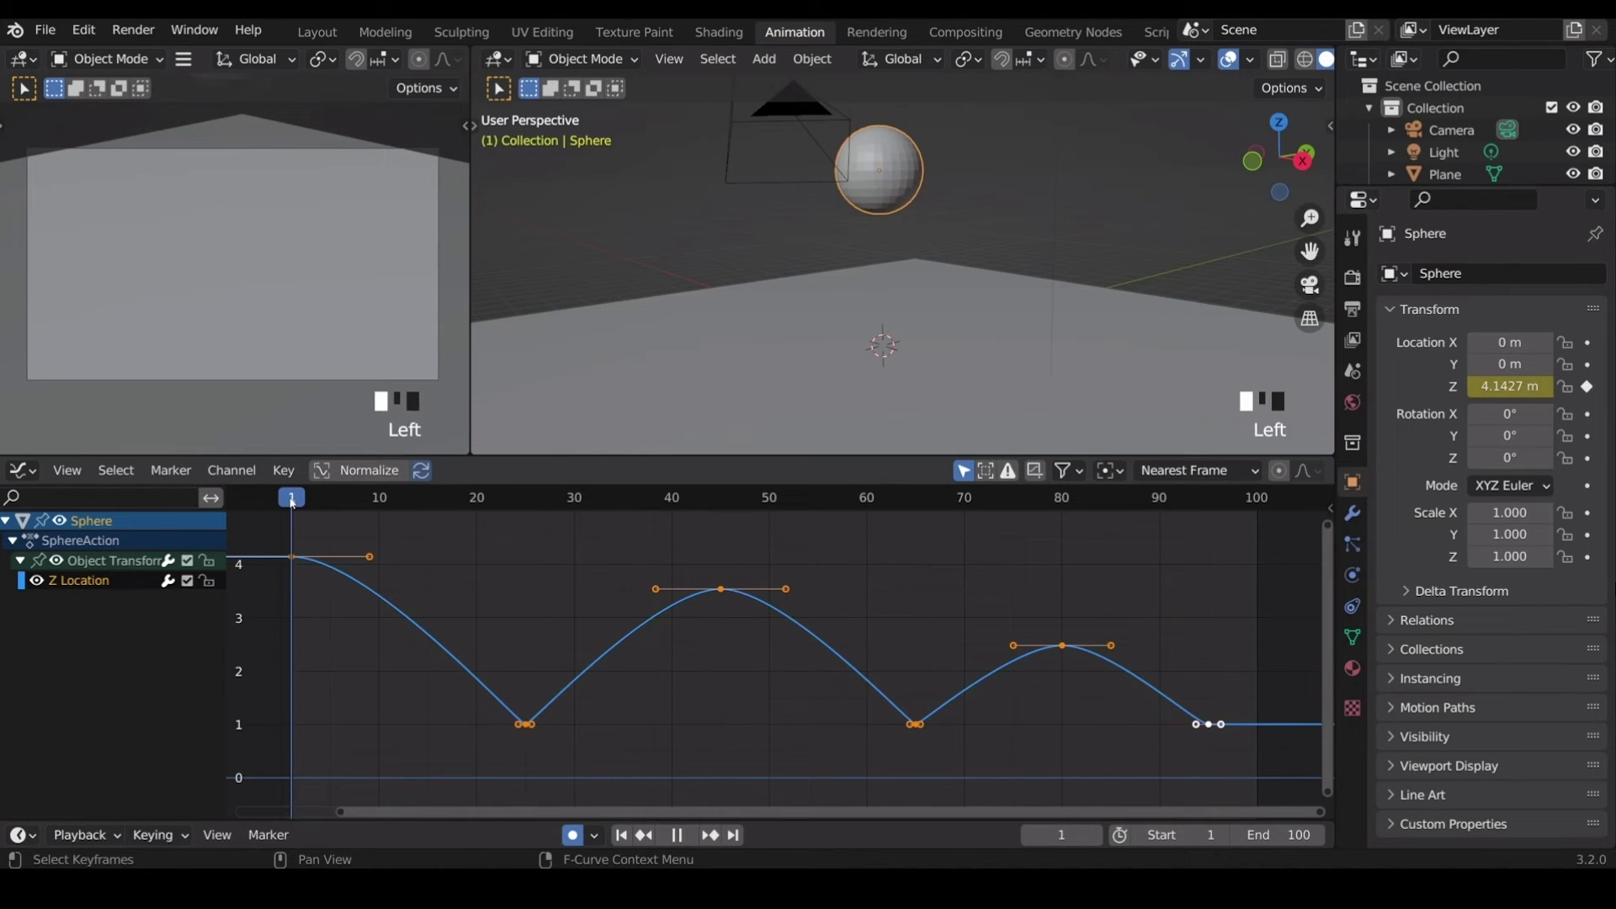
{"action": "left_click", "coordinate": [296, 566]}
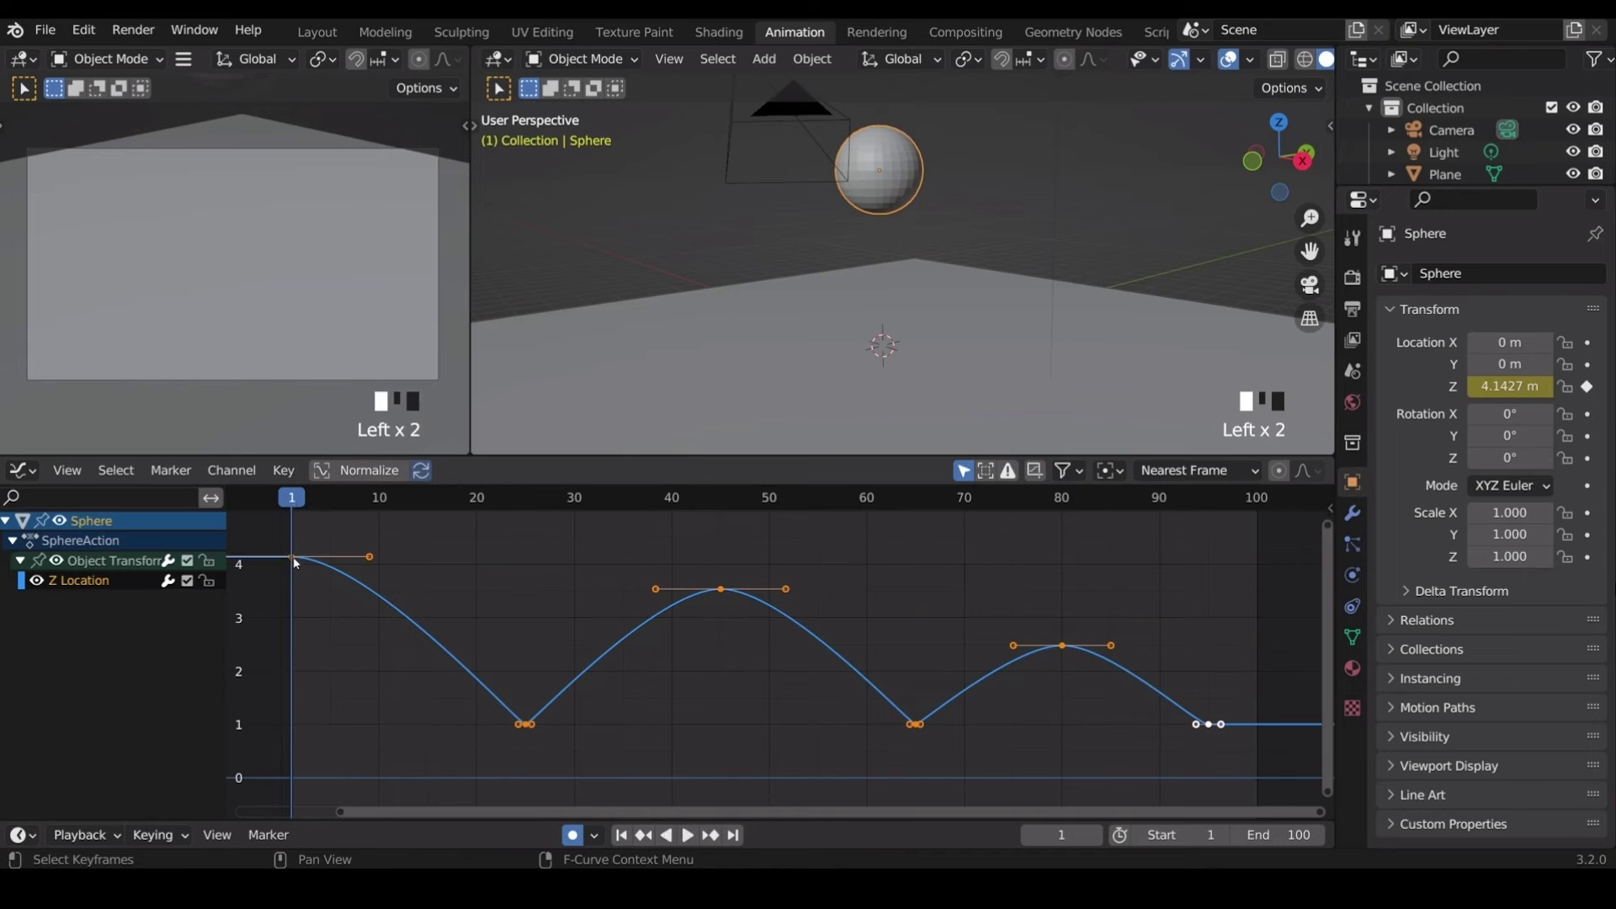
{"action": "left_click", "coordinate": [282, 505]}
{"action": "left_click", "coordinate": [294, 559]}
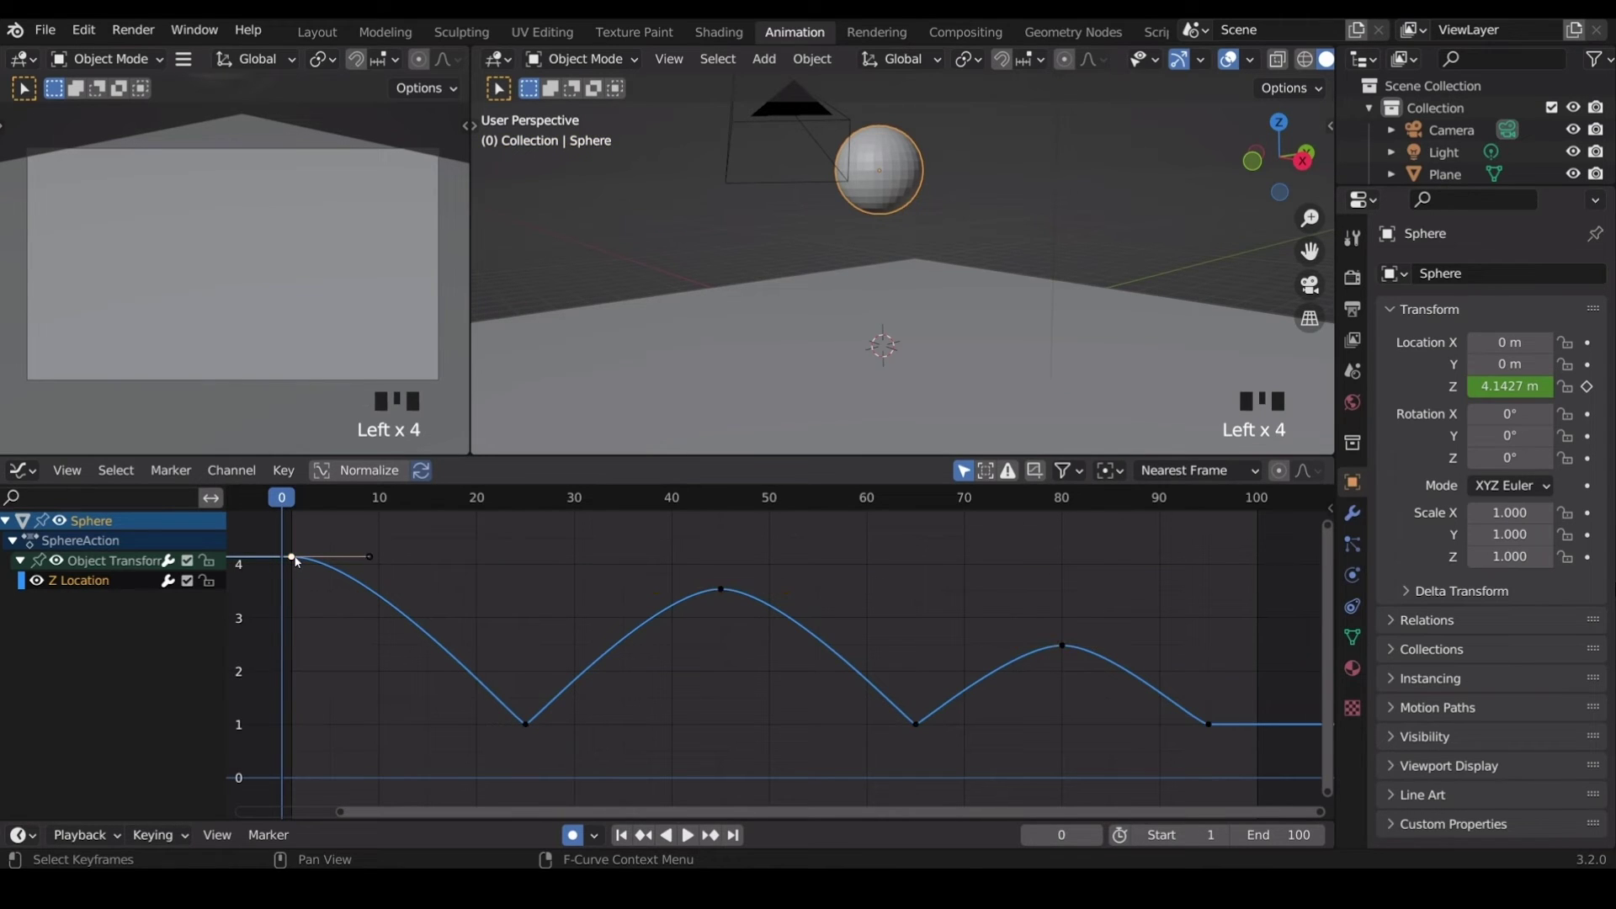
{"action": "key", "text": "g"}
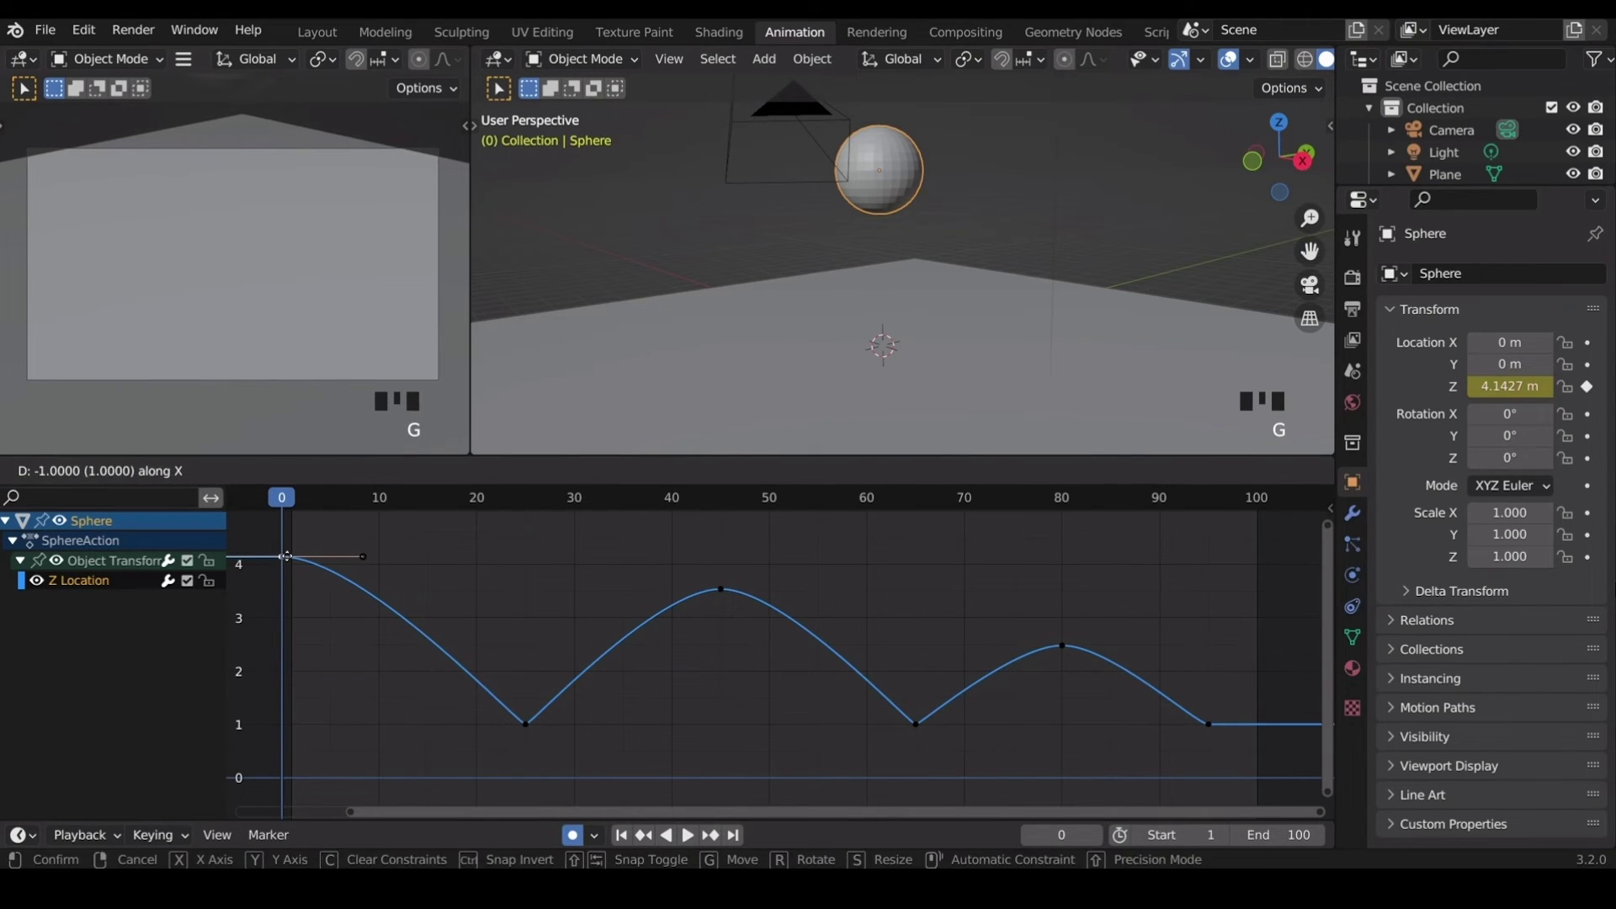
{"action": "left_click", "coordinate": [290, 562]}
Set the scene's start frame to 0.
{"action": "left_click", "coordinate": [1196, 835]}
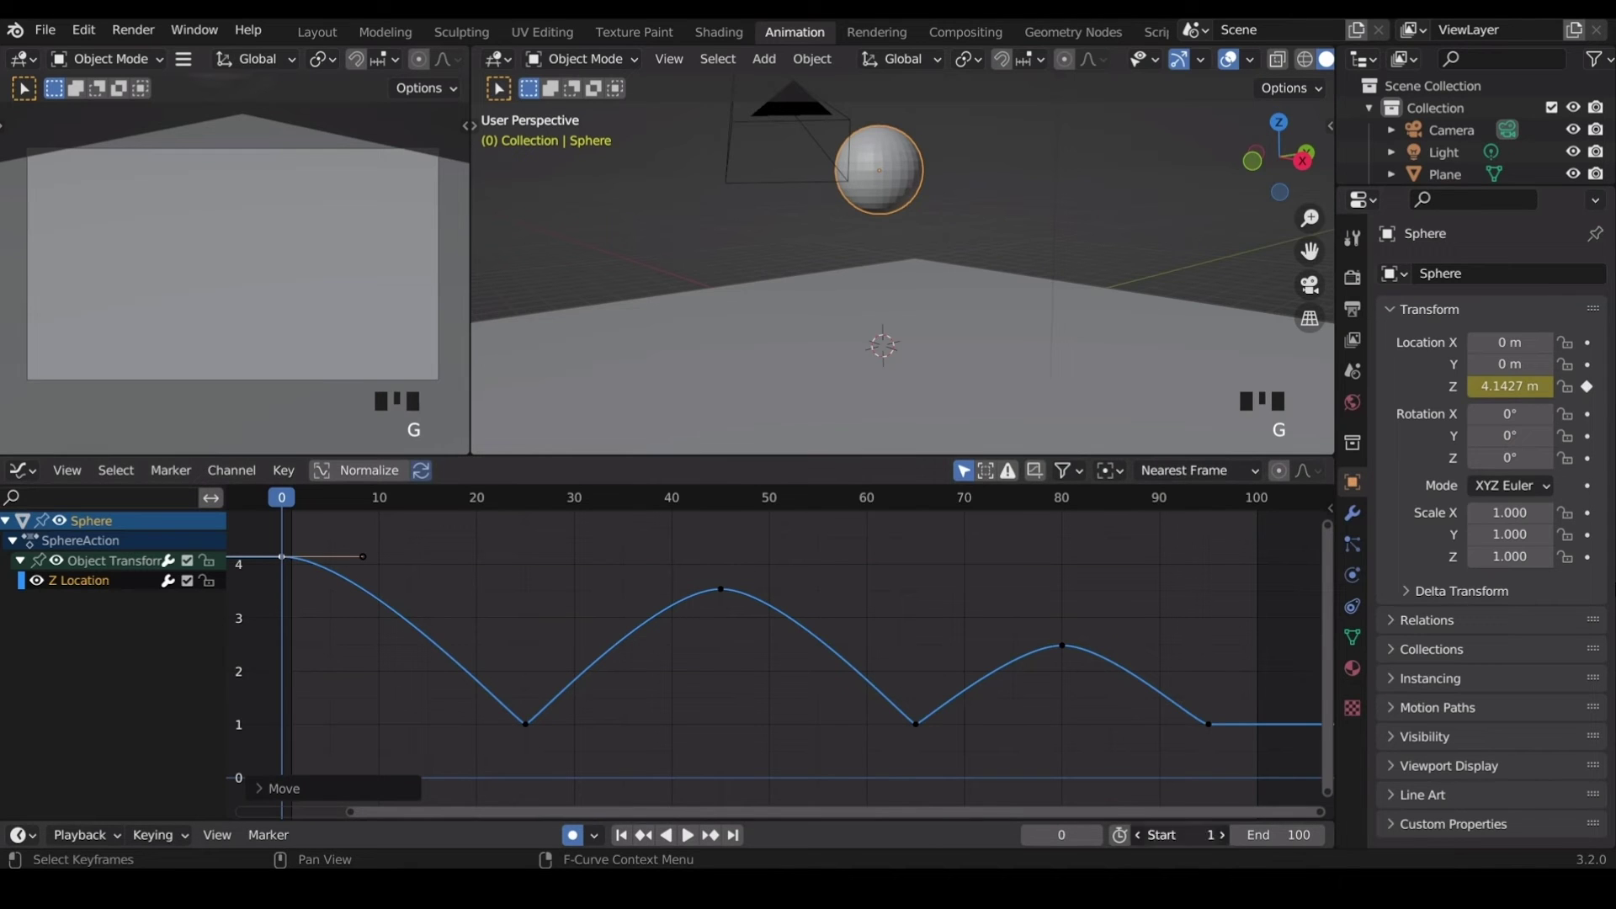
{"action": "type", "text": "0"}
{"action": "key", "text": "Return"}
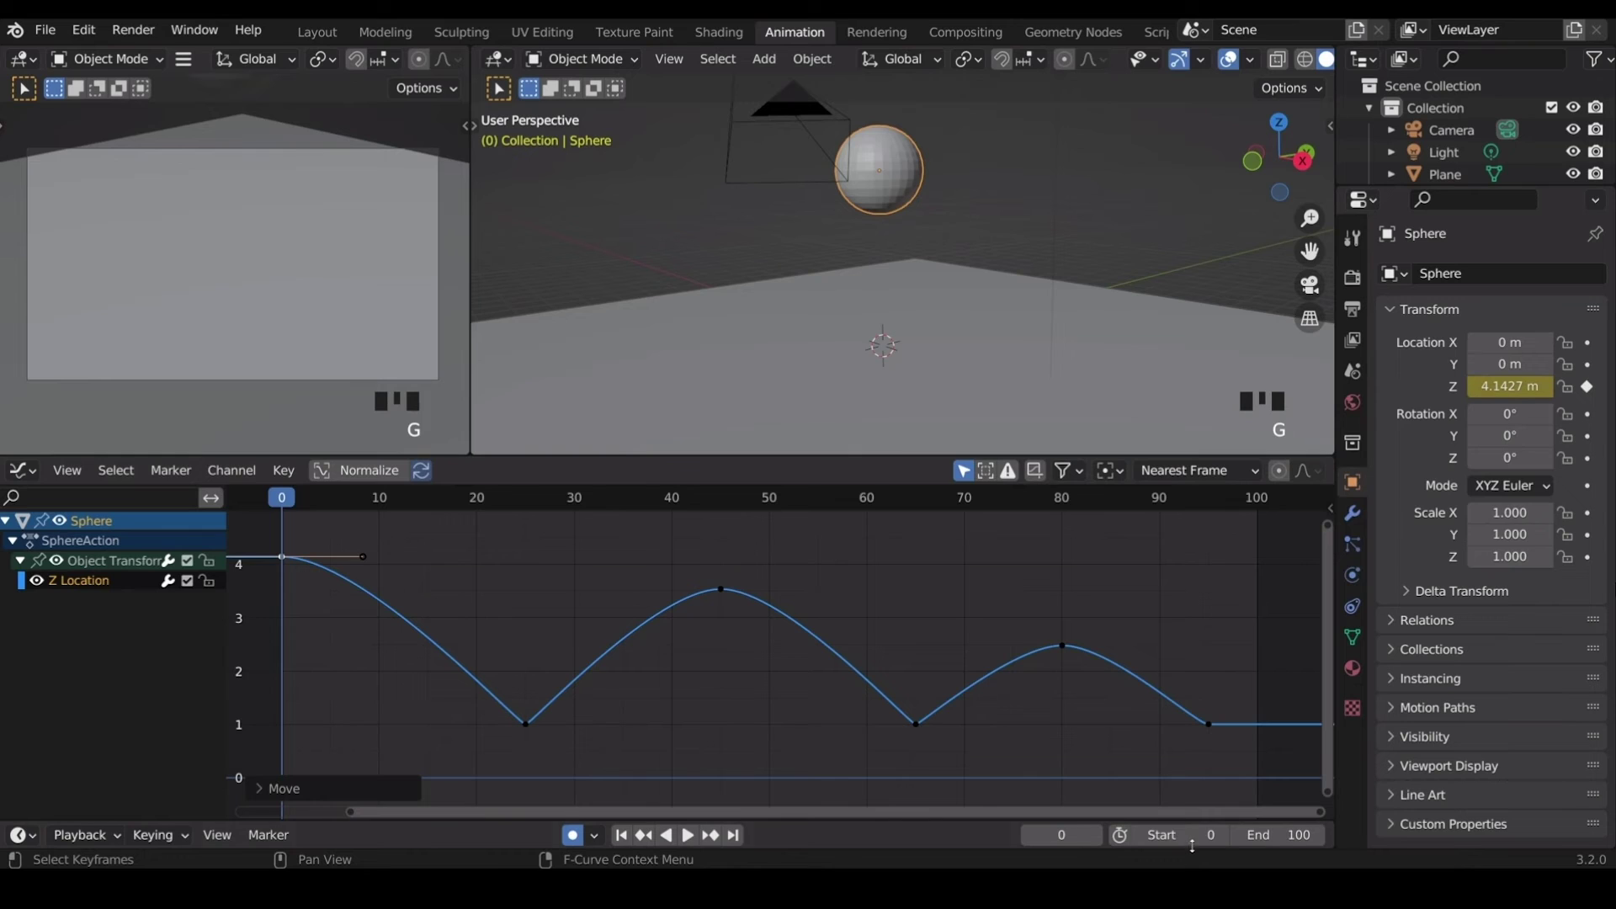
Compress all Z Location keyframes in time around the 2D Cursor pivot until the last one reaches frame 50, and play the result.
{"action": "key", "text": "a"}
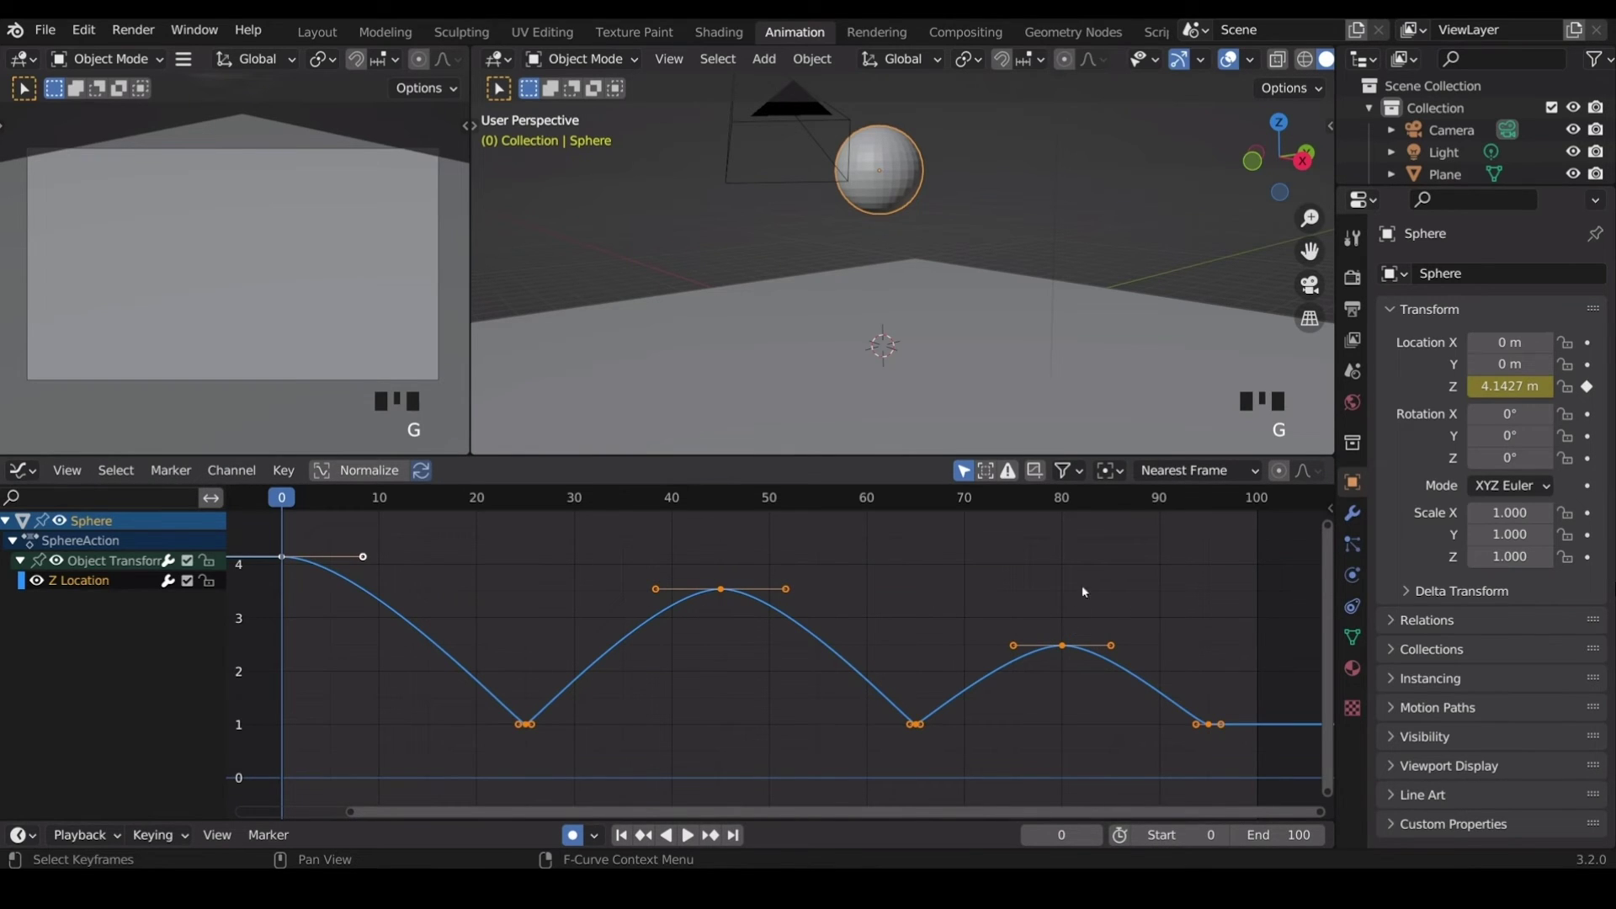
{"action": "left_click", "coordinate": [1111, 471]}
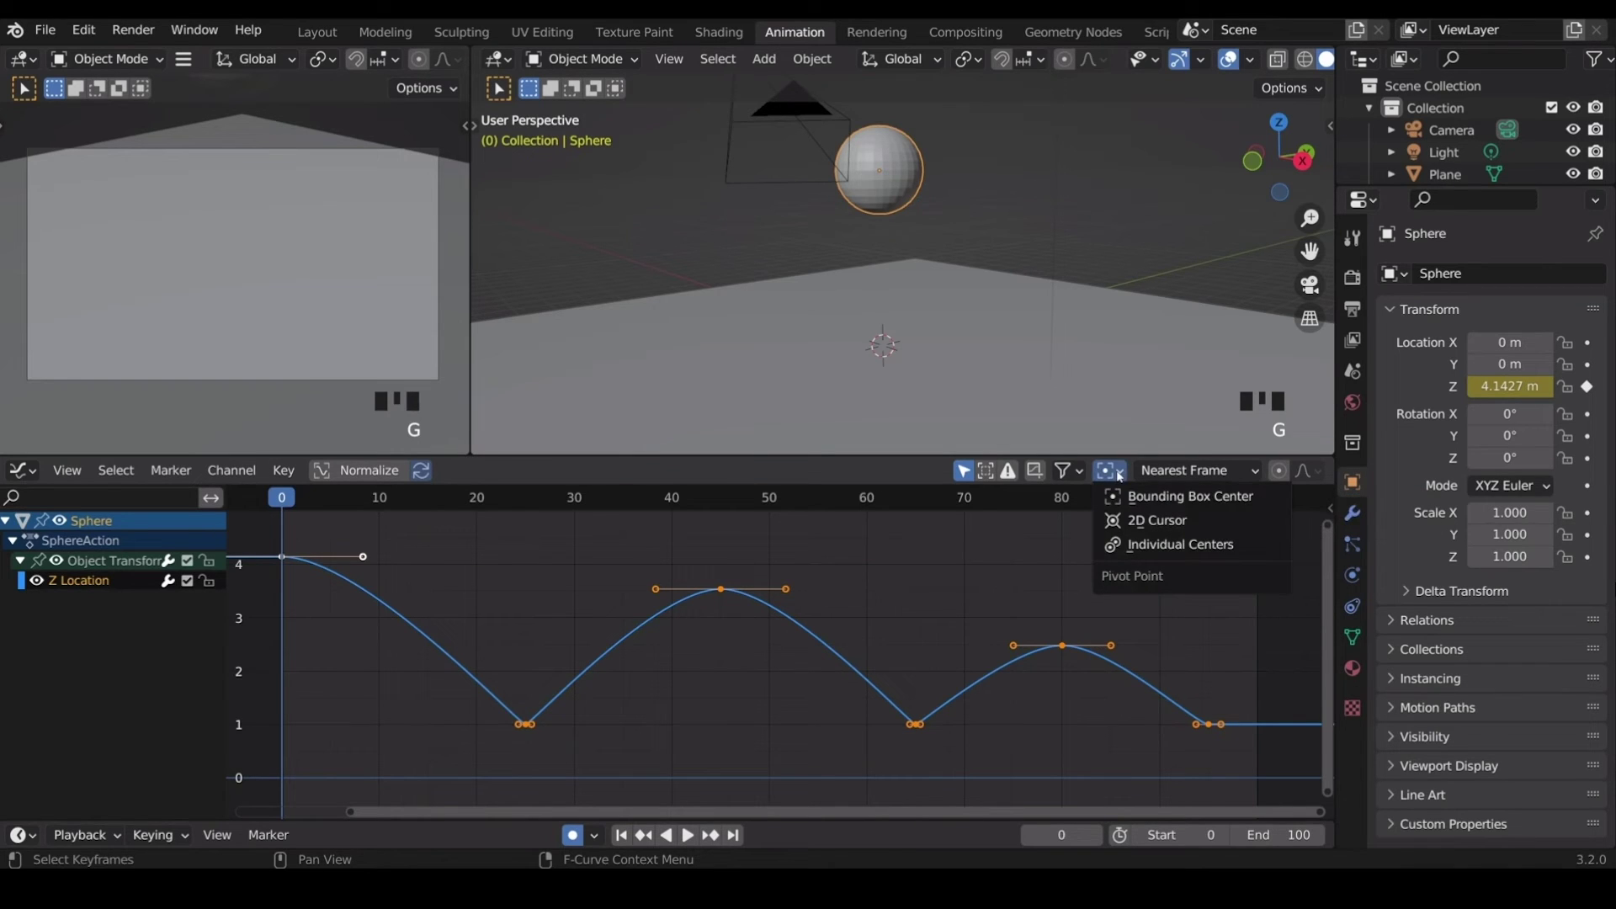
{"action": "left_click", "coordinate": [1128, 522]}
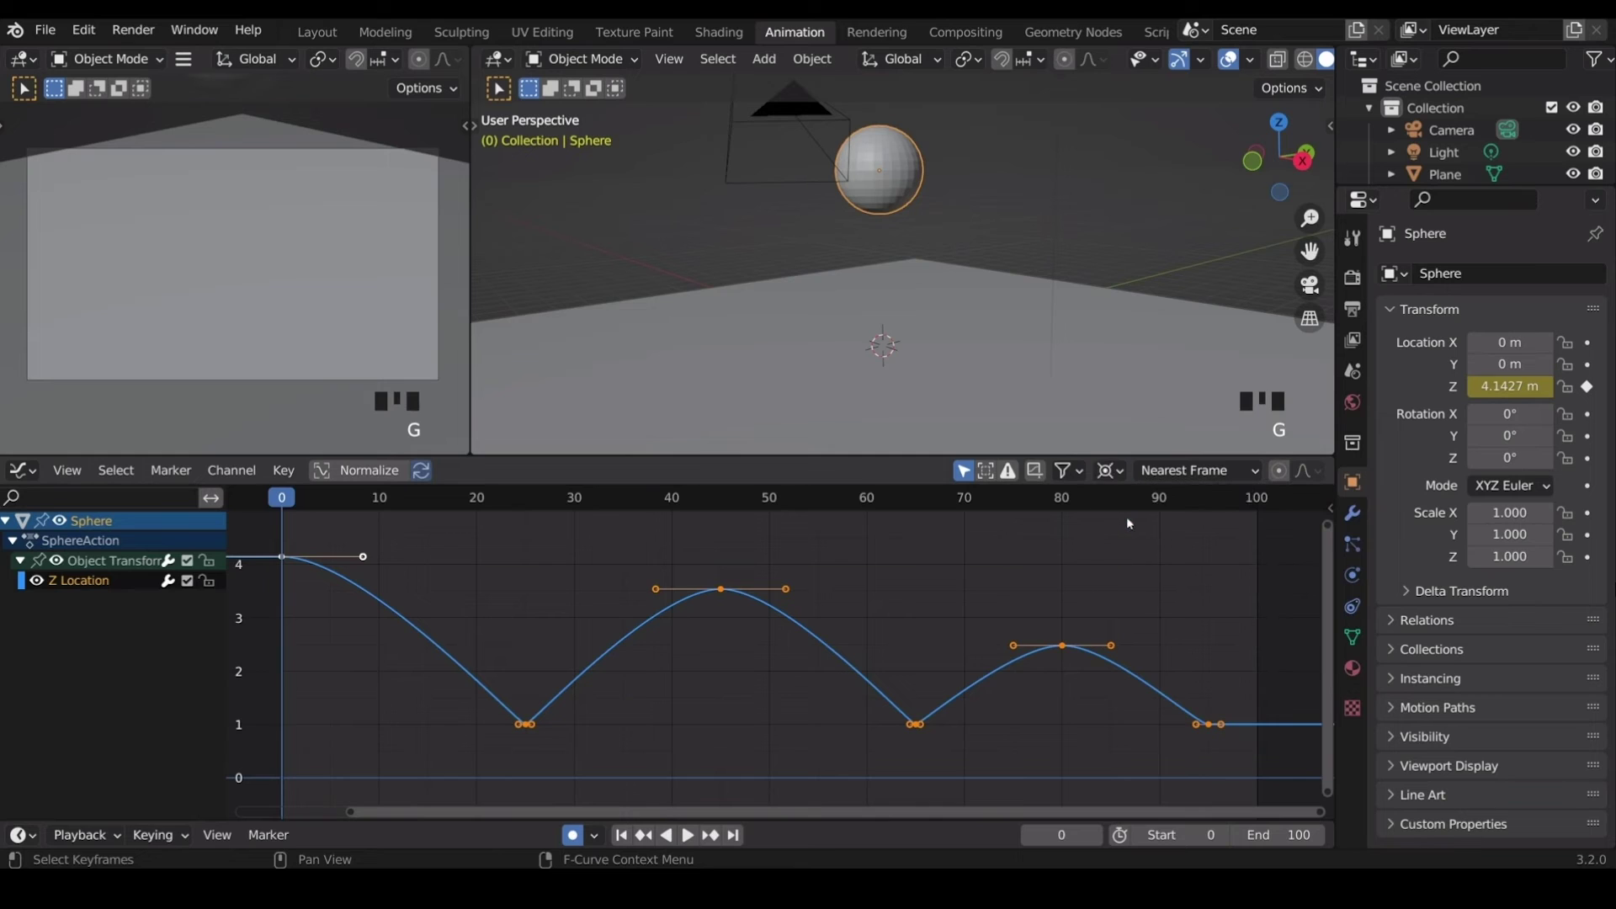
{"action": "left_click", "coordinate": [967, 61]}
{"action": "key", "text": "s"}
{"action": "key", "text": "x"}
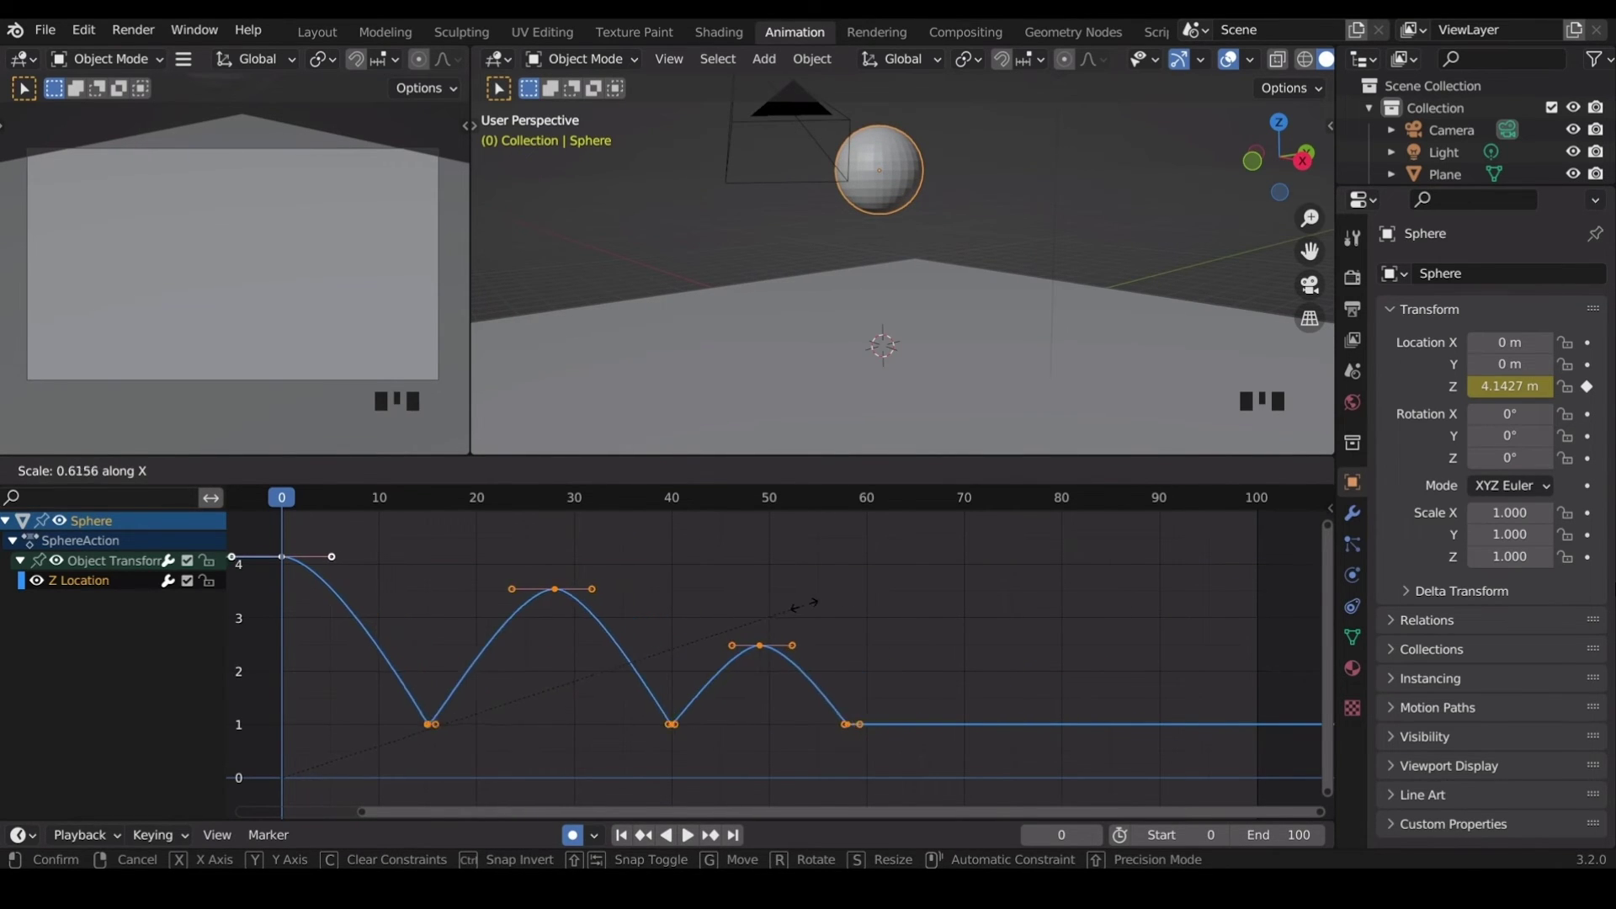
{"action": "left_click", "coordinate": [749, 581]}
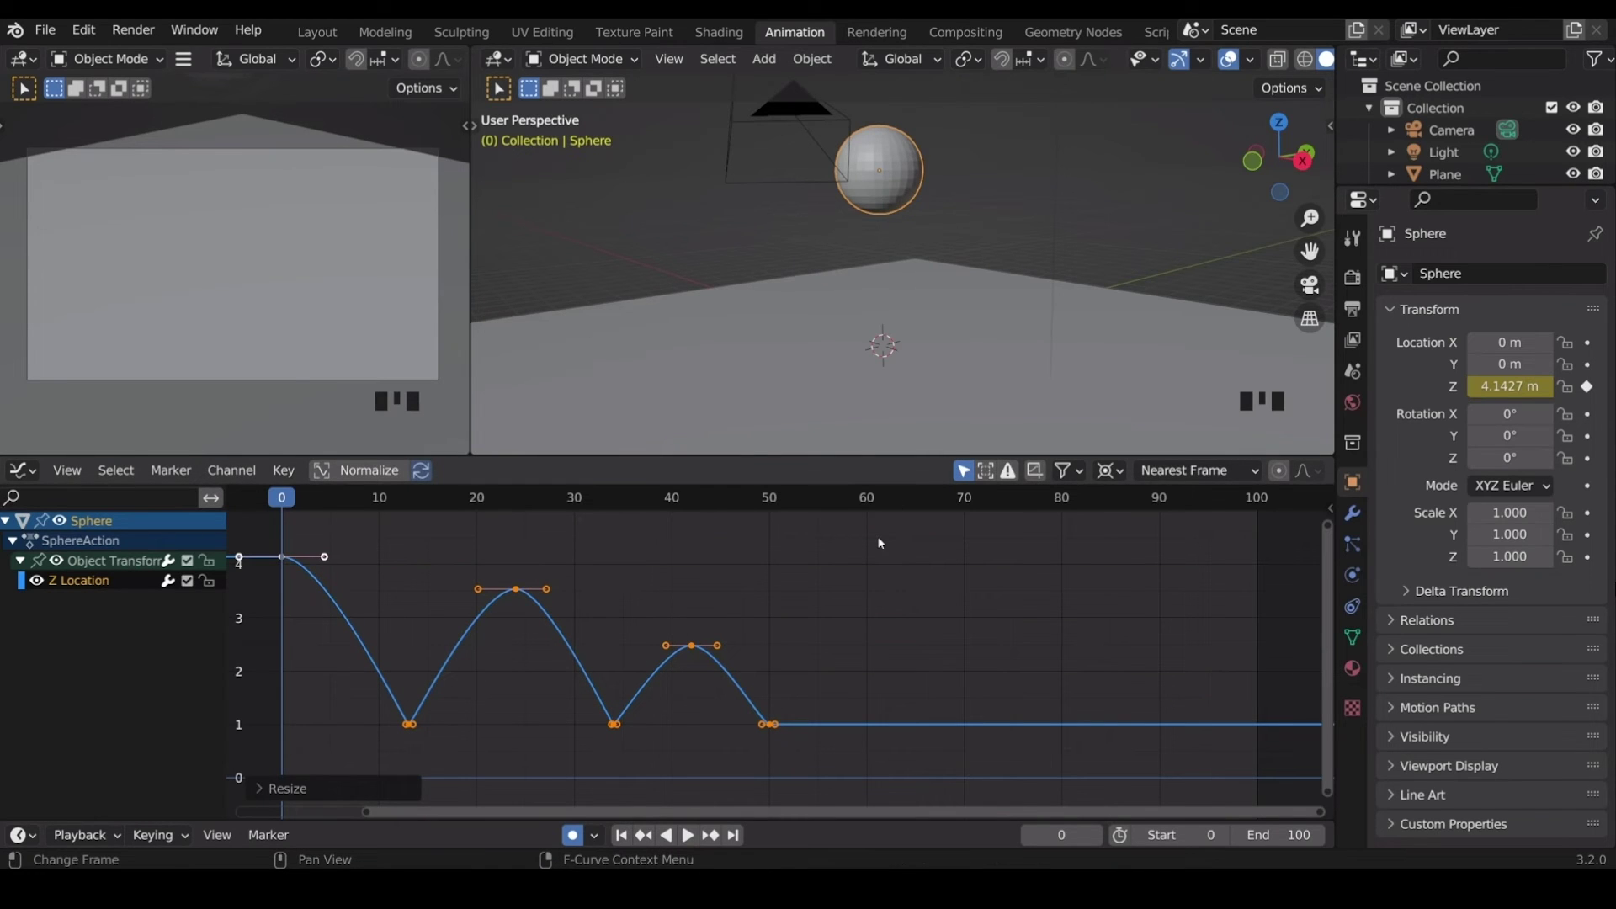
{"action": "key", "text": "space"}
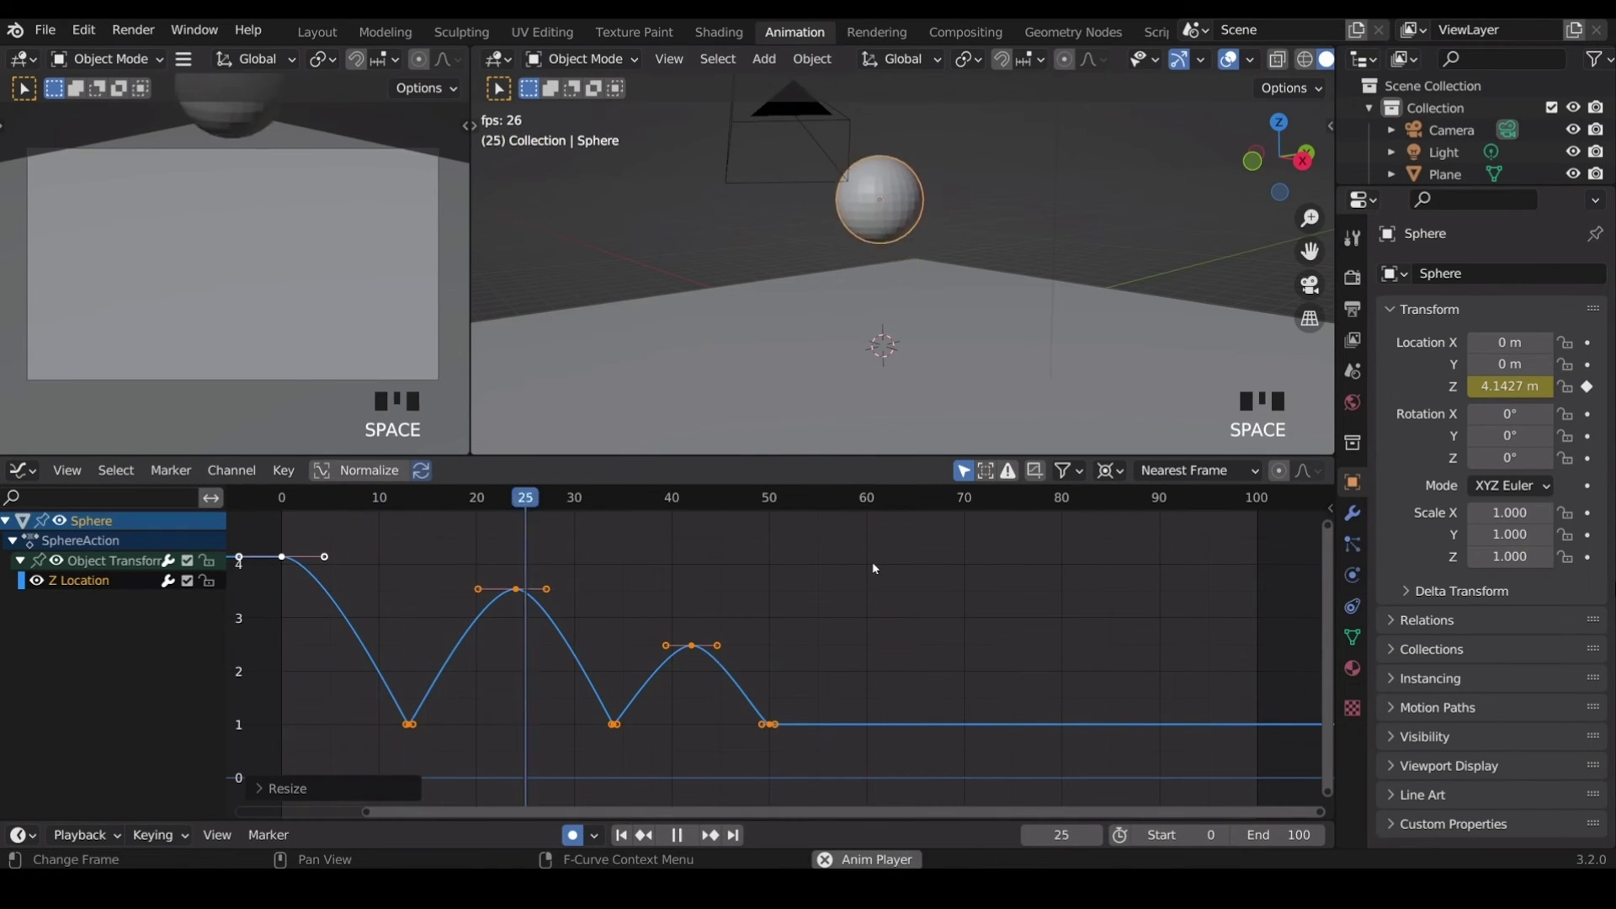
{"action": "key", "text": "space"}
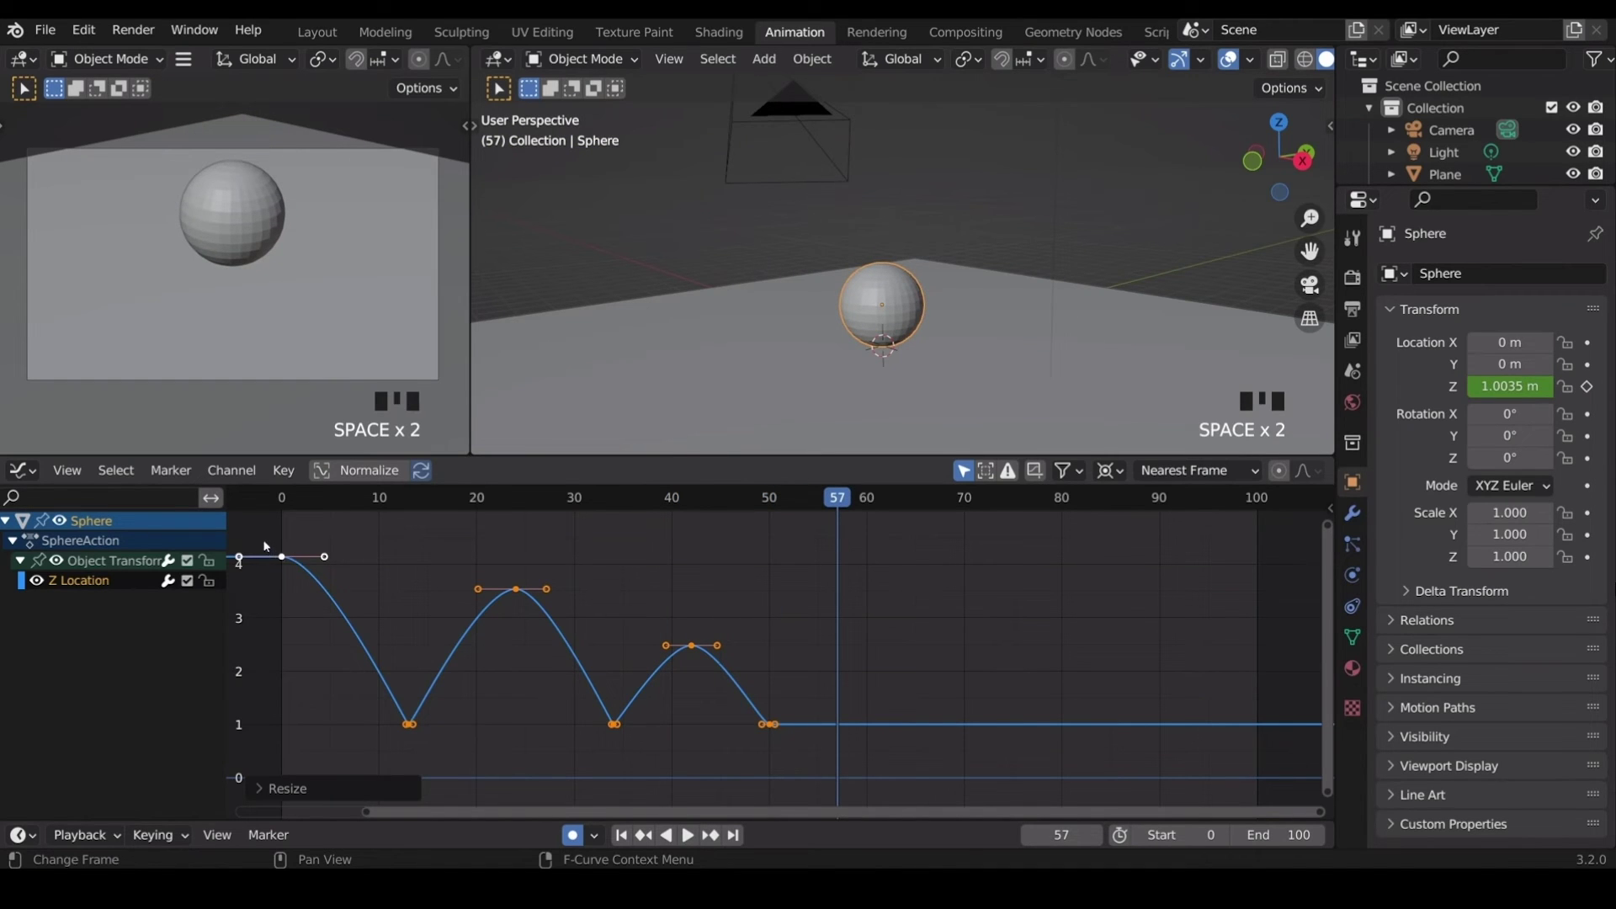
Lengthen the handles of the three peak keyframes along the time axis, using Individual Centers as the pivot point.
{"action": "left_click_drag", "start_coordinate": [264, 541], "coordinate": [745, 660]}
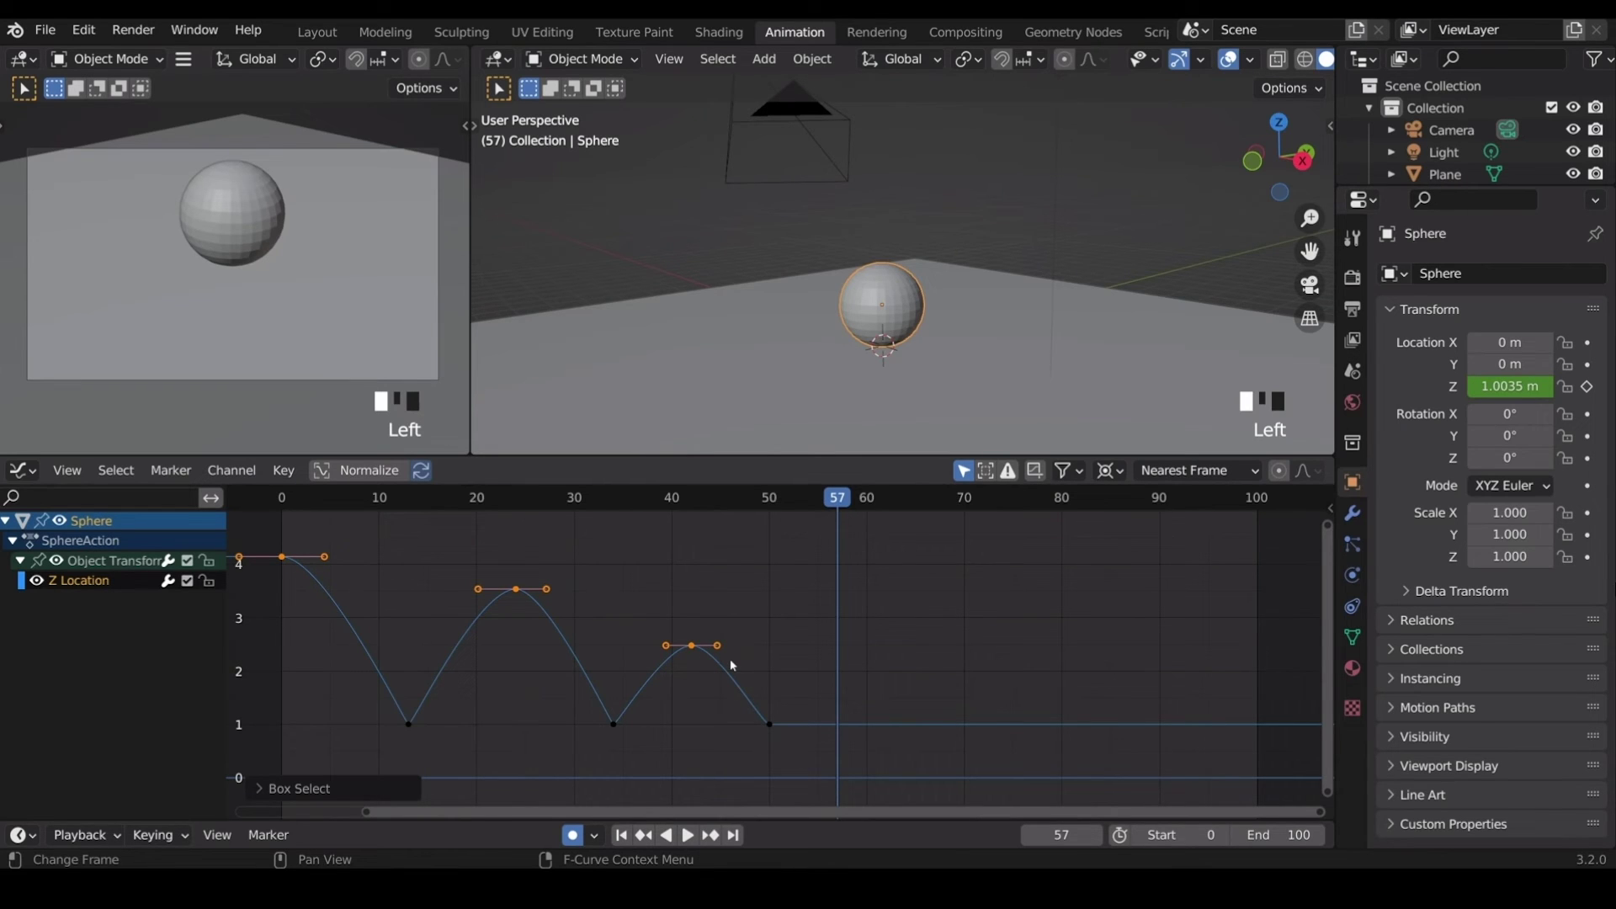
{"action": "left_click", "coordinate": [1109, 472]}
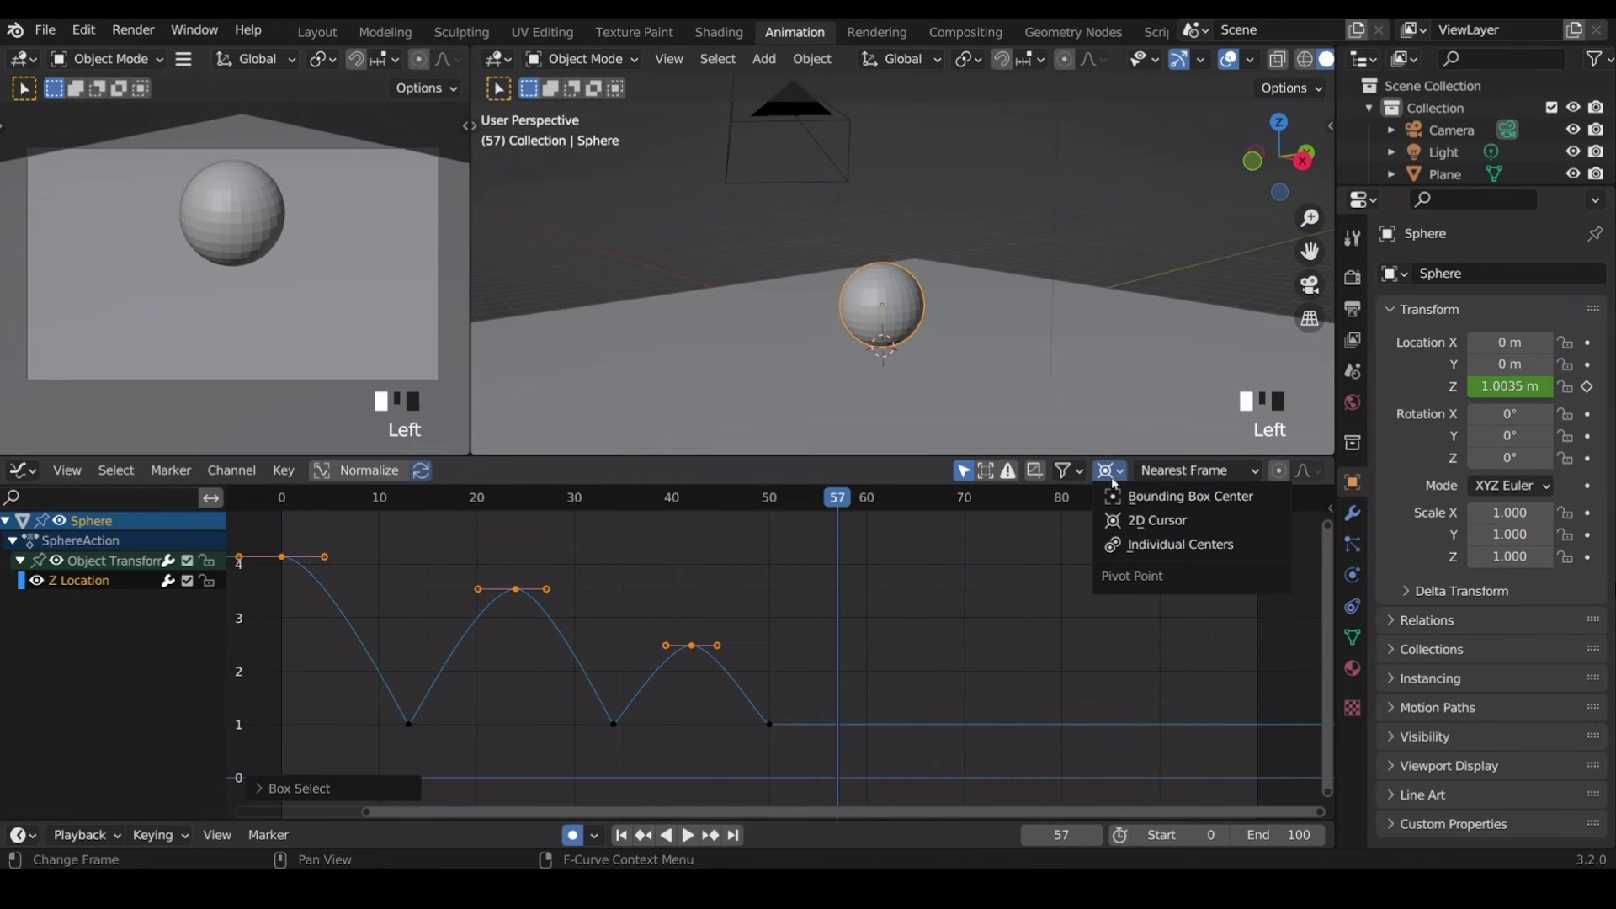
{"action": "left_click", "coordinate": [1146, 545]}
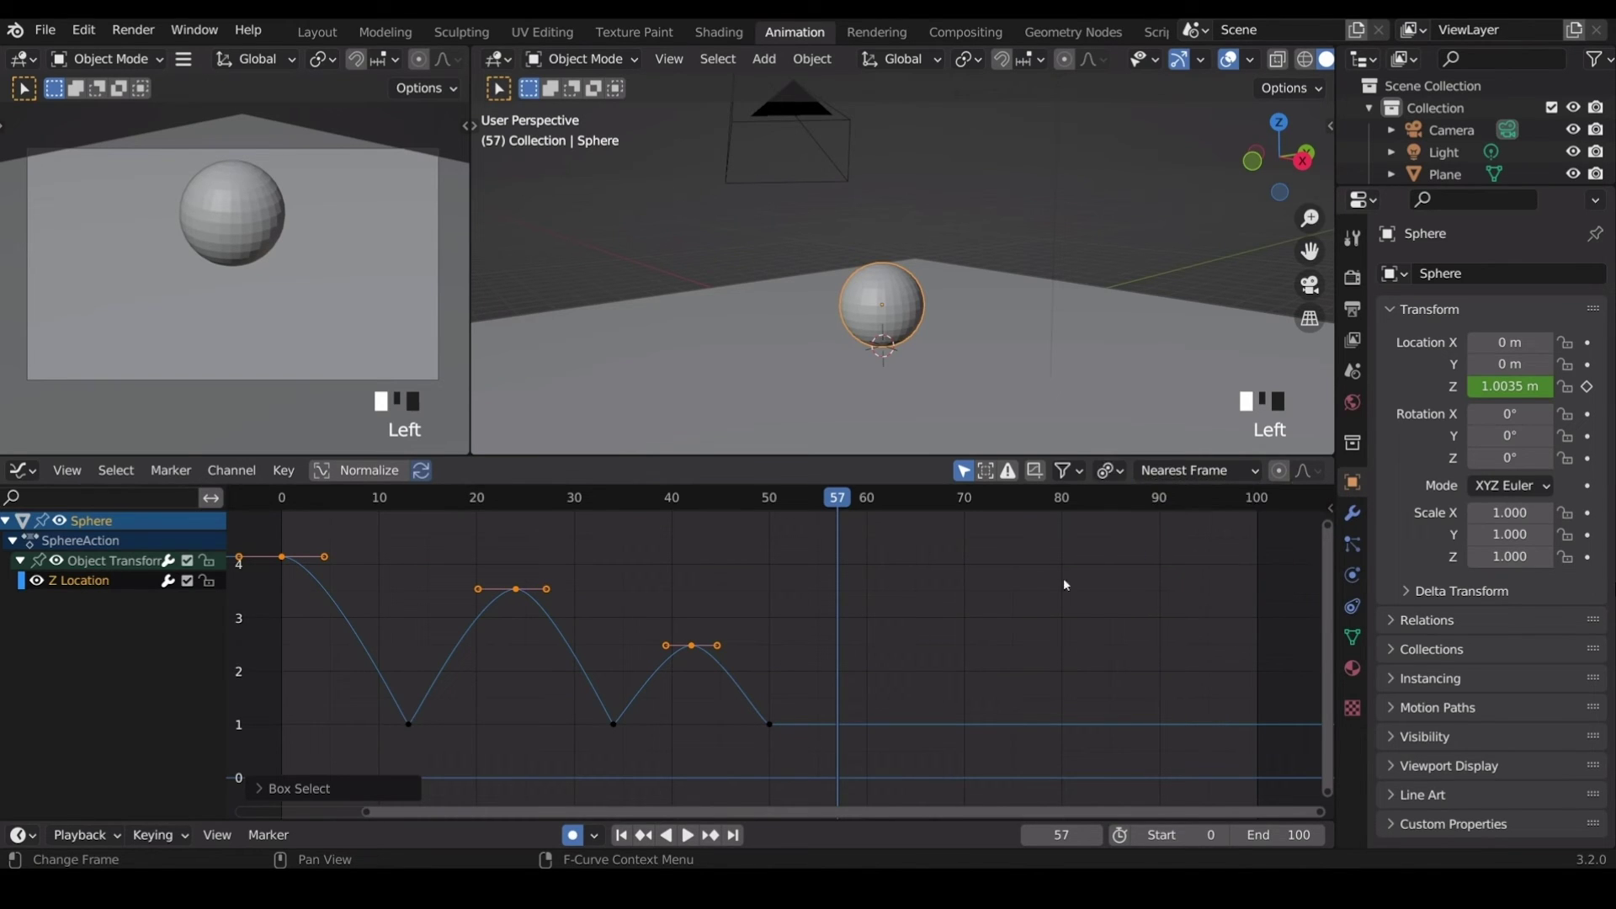
{"action": "key", "text": "s"}
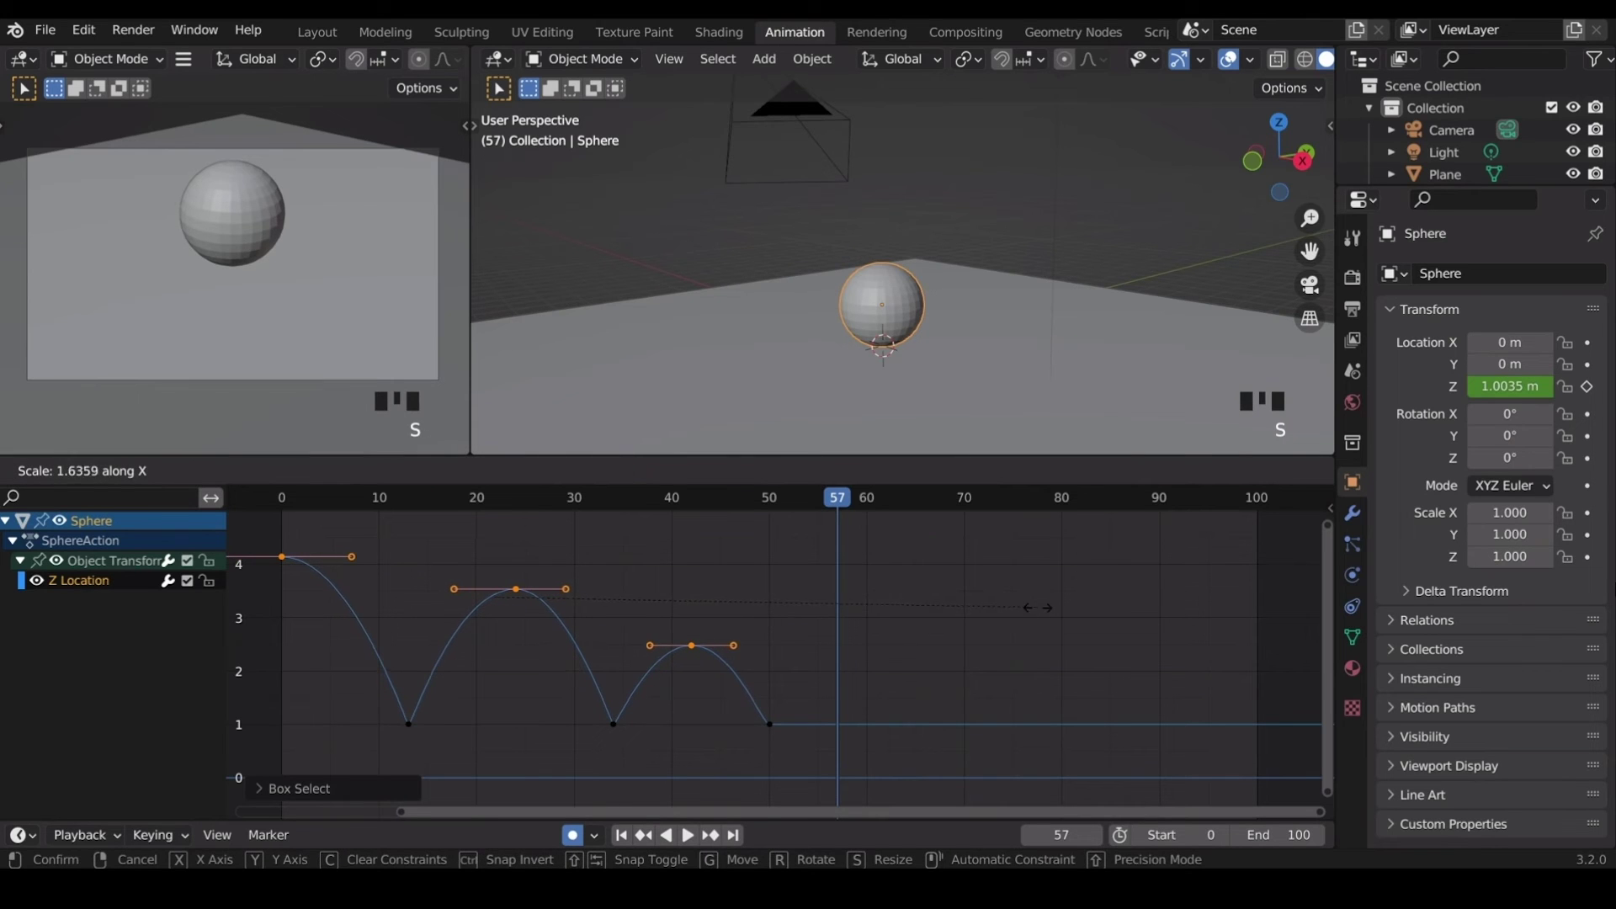
{"action": "left_click", "coordinate": [445, 567]}
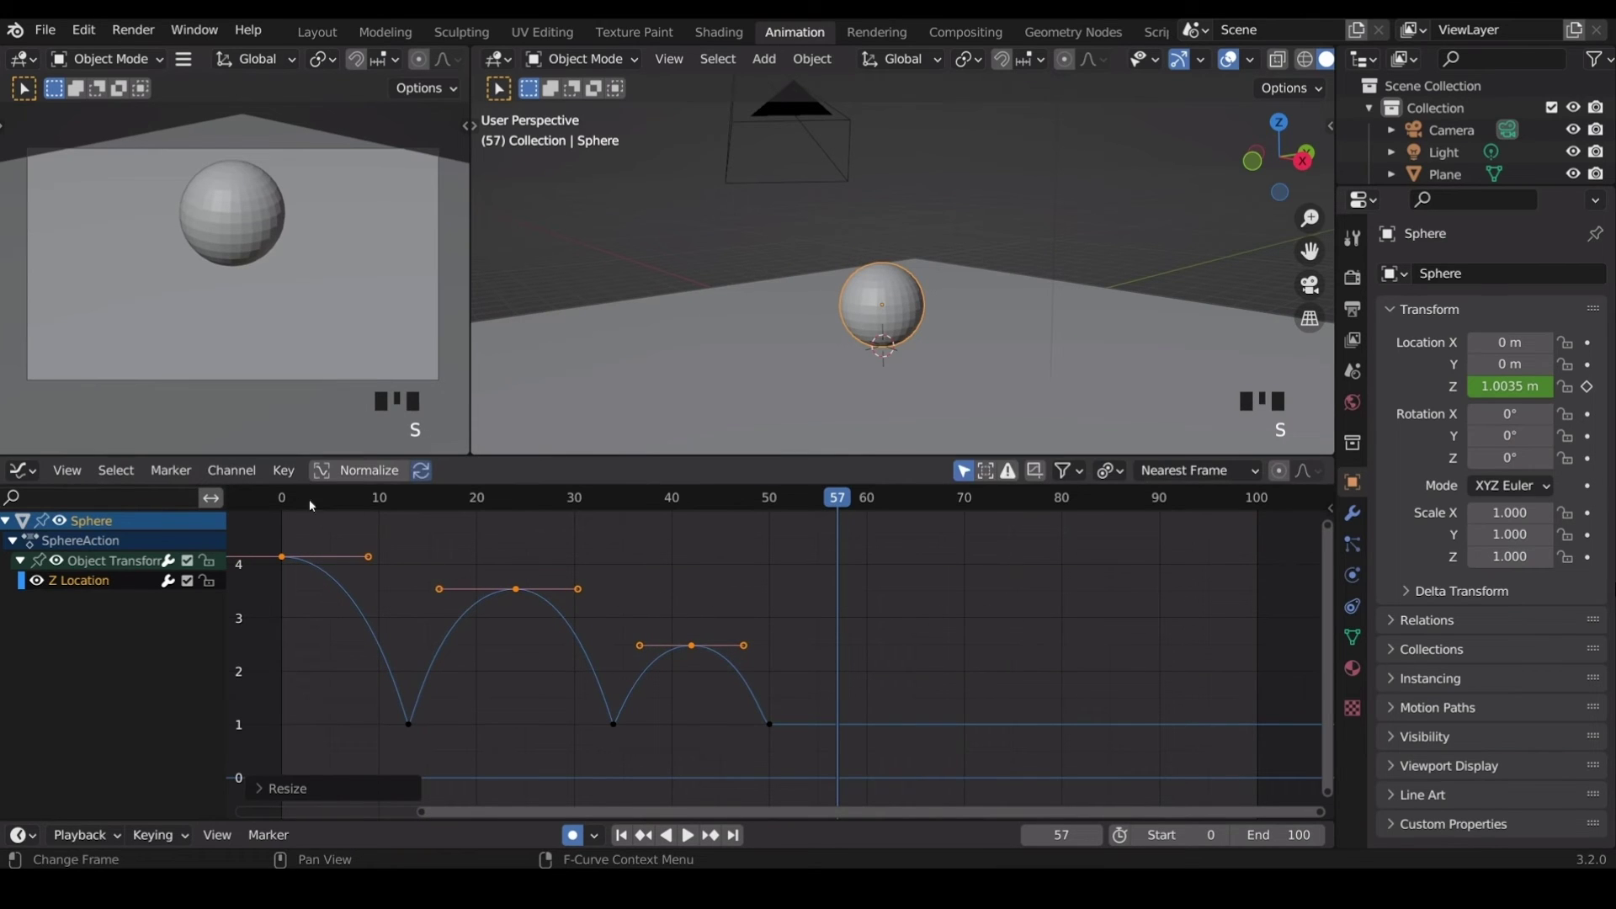
Play the animation from frame 0 to check the rounder bounce peaks.
{"action": "left_click", "coordinate": [283, 498]}
{"action": "key", "text": "space"}
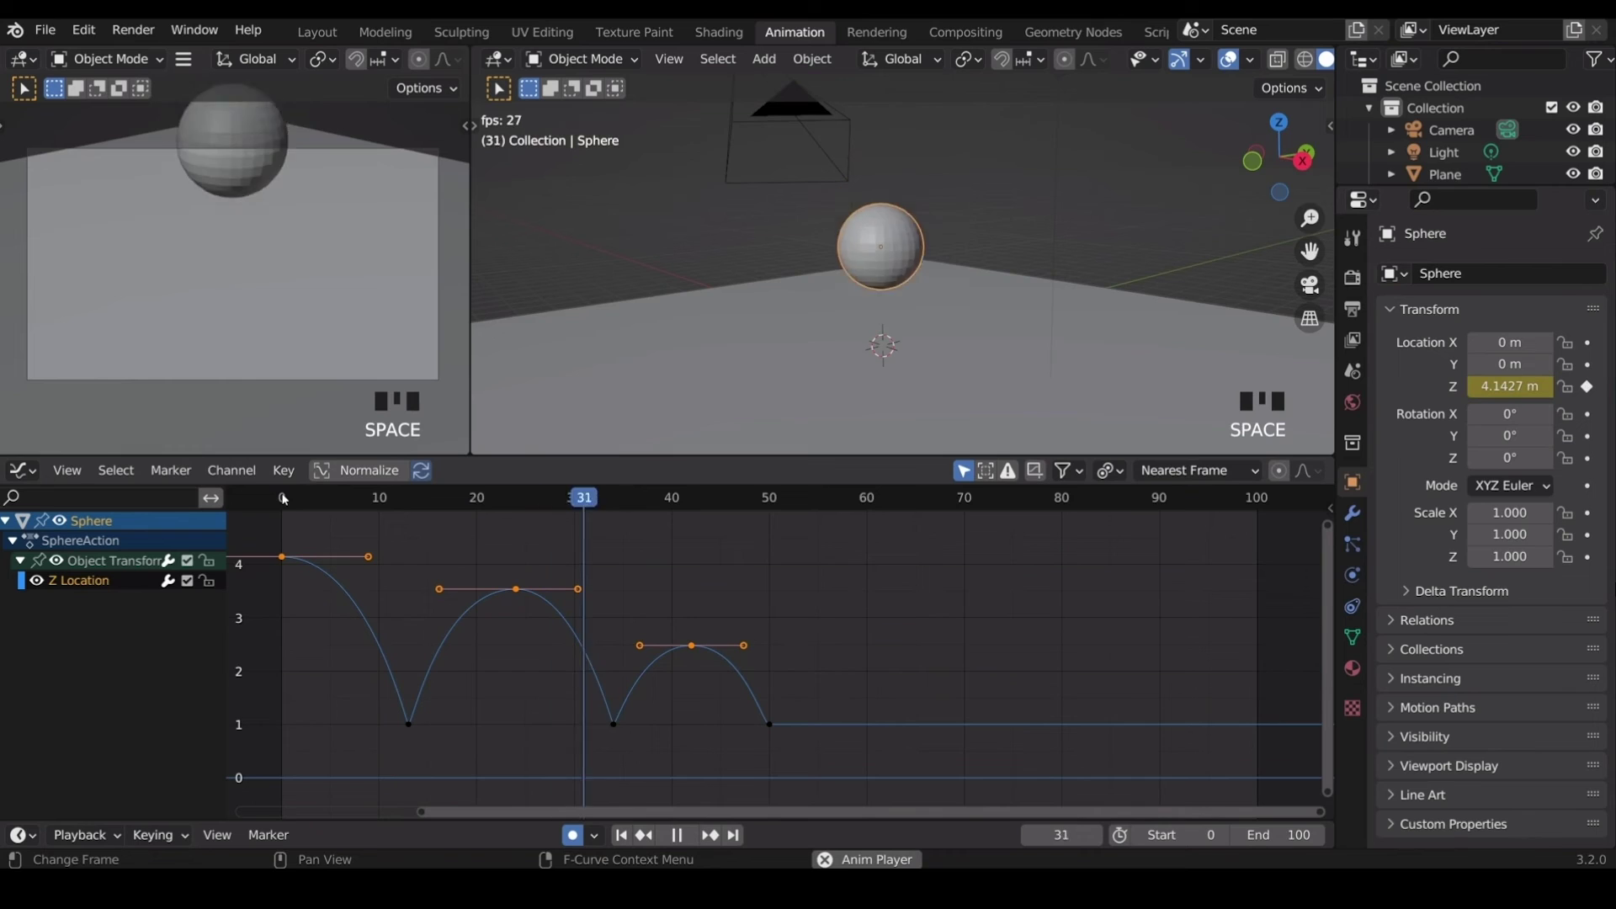
{"action": "key", "text": "space"}
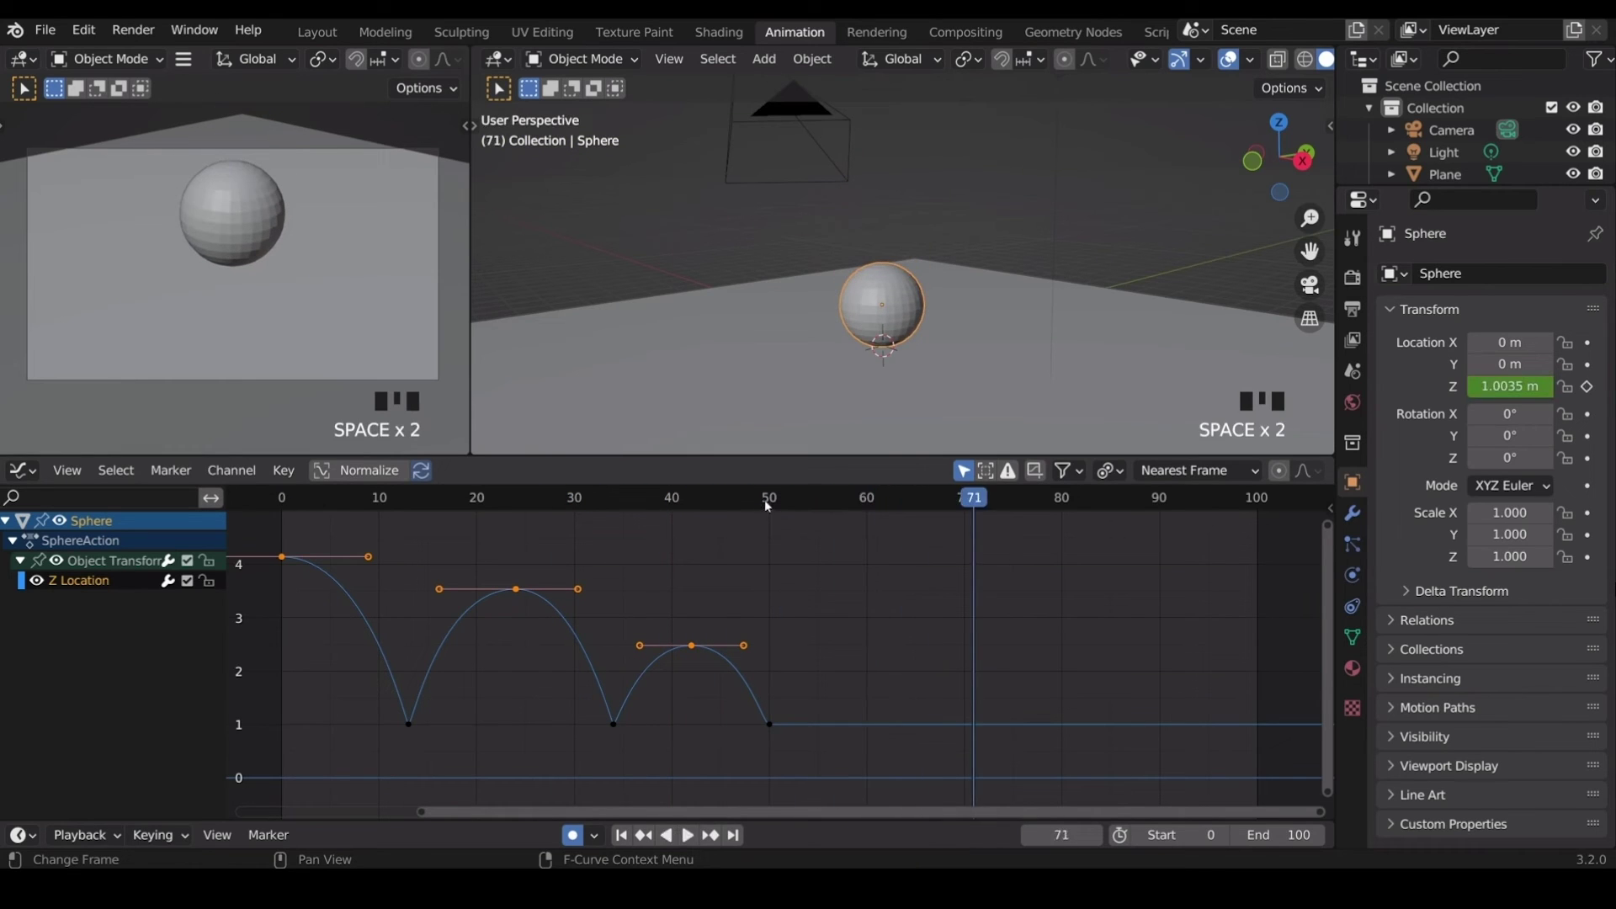
Duplicate the peak keyframe at frame 42 to frame 55, lowering it to a Z height of about 1.65 m.
{"action": "left_click", "coordinate": [767, 503]}
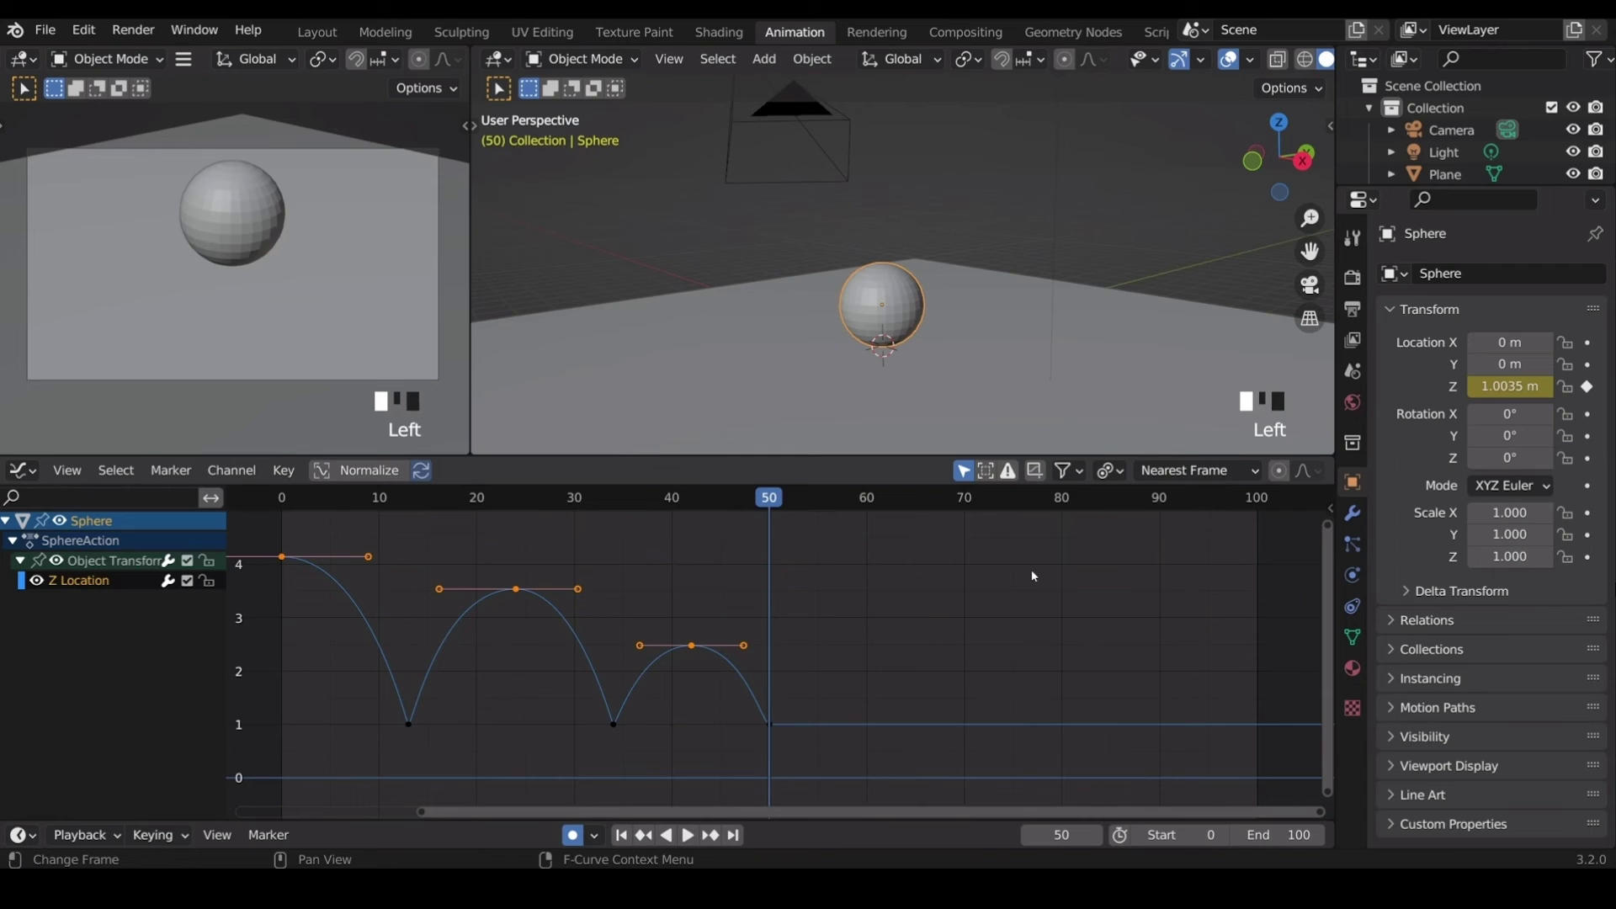
{"action": "left_click", "coordinate": [817, 665]}
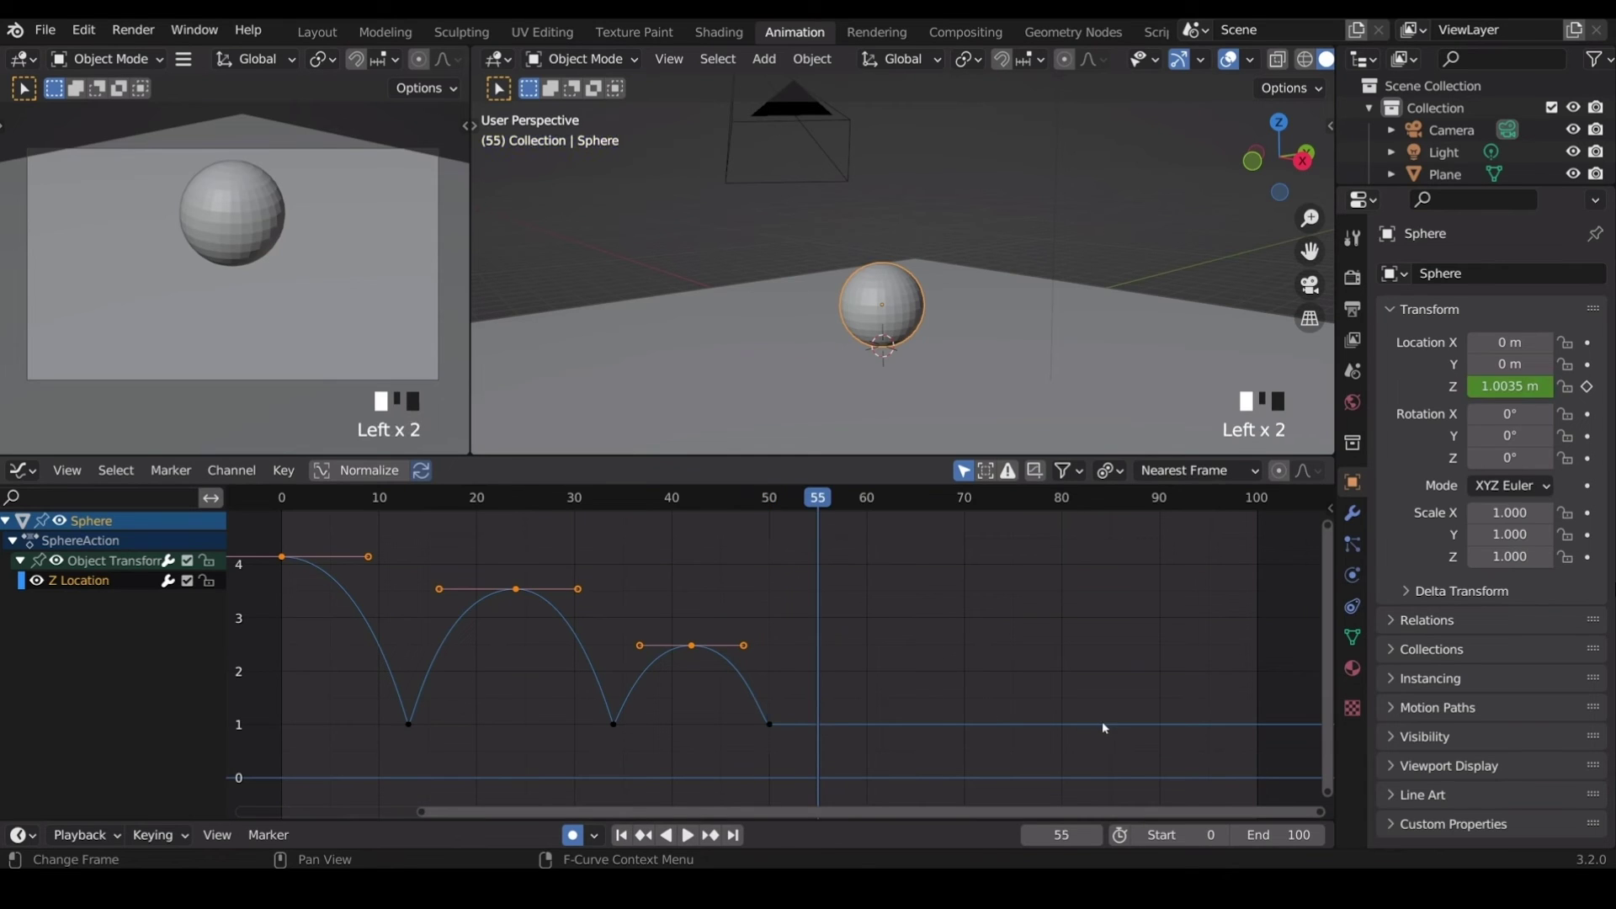
{"action": "left_click", "coordinate": [692, 649]}
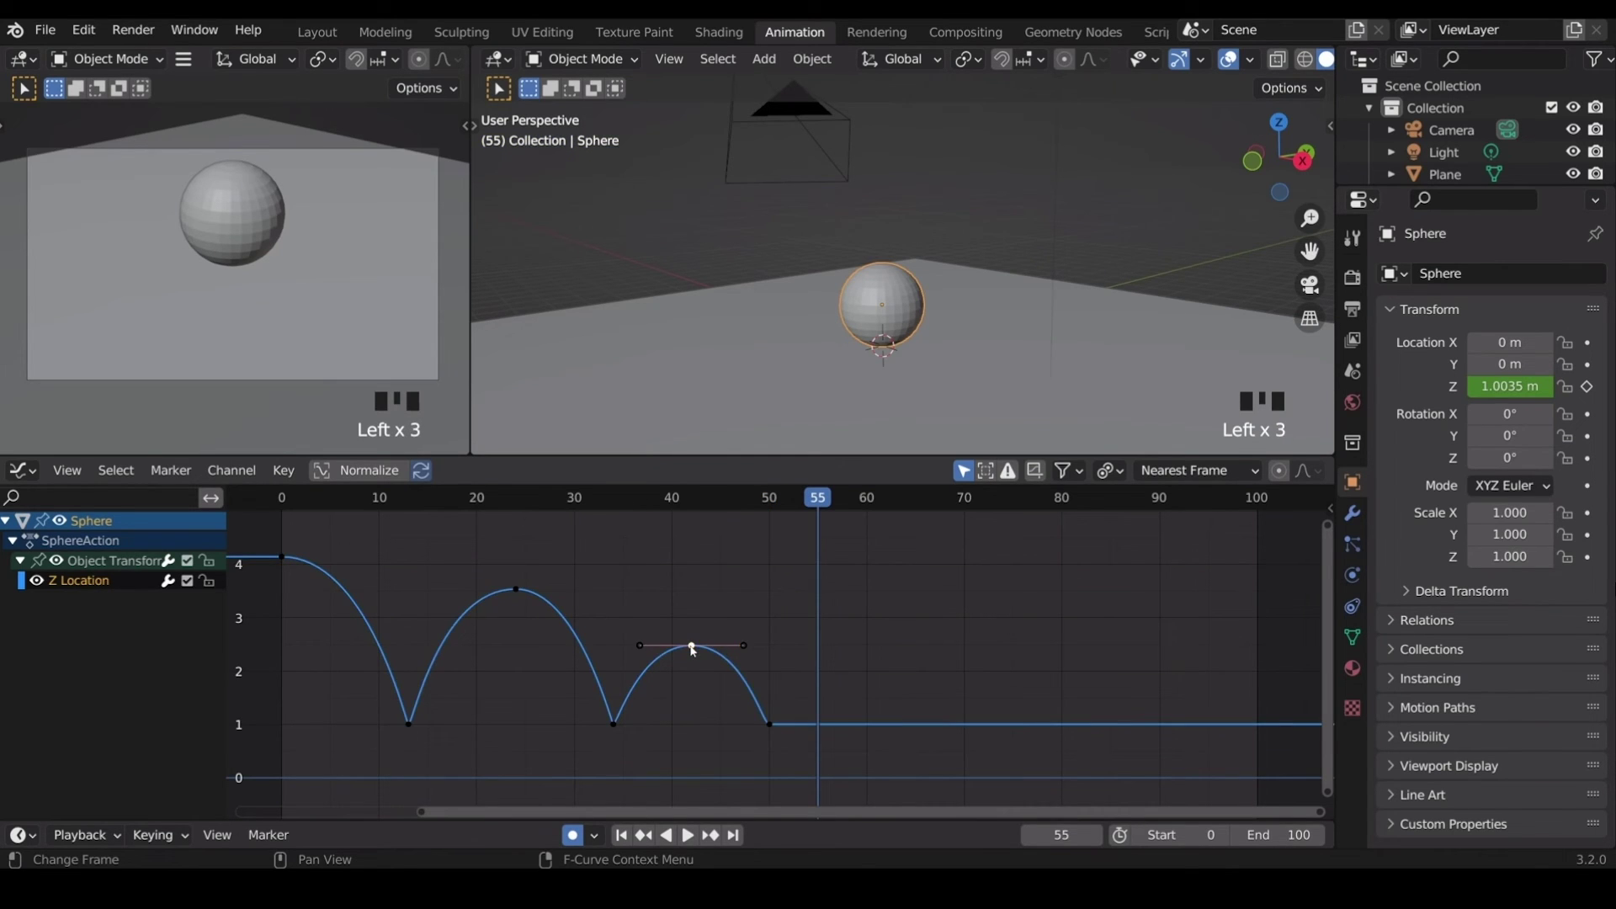
{"action": "key", "text": "shift+d"}
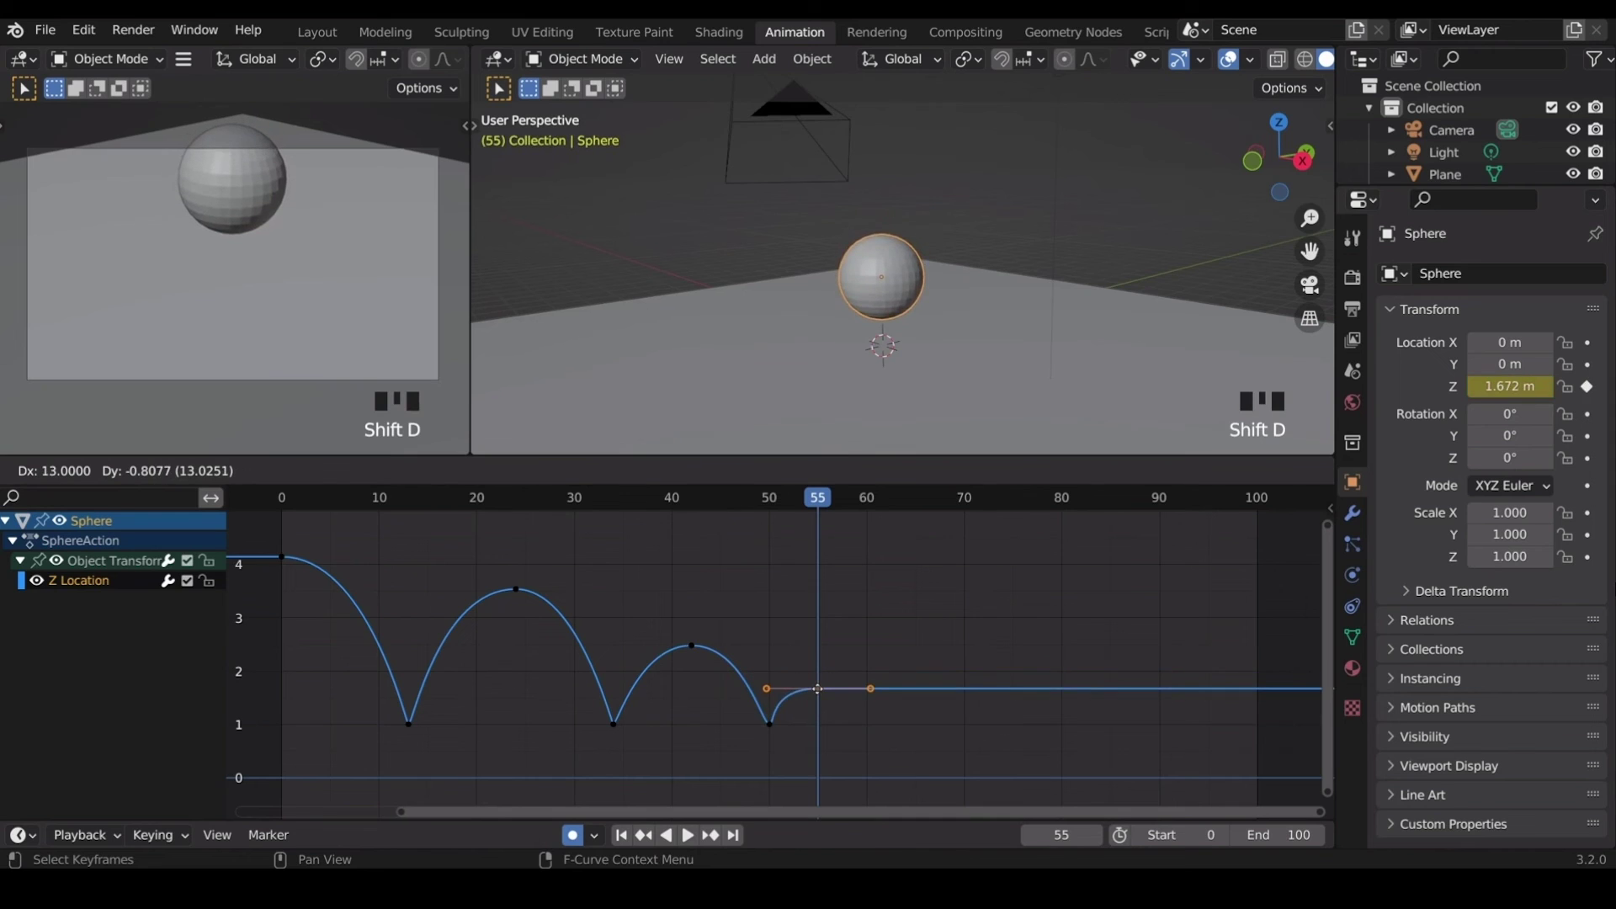
{"action": "left_click", "coordinate": [817, 690]}
Duplicate the ground-contact keyframe at frame 50 to frame 60, and shrink the frame 55 peak's handles to about 0.78.
{"action": "left_click", "coordinate": [770, 723]}
{"action": "key", "text": "shift+d"}
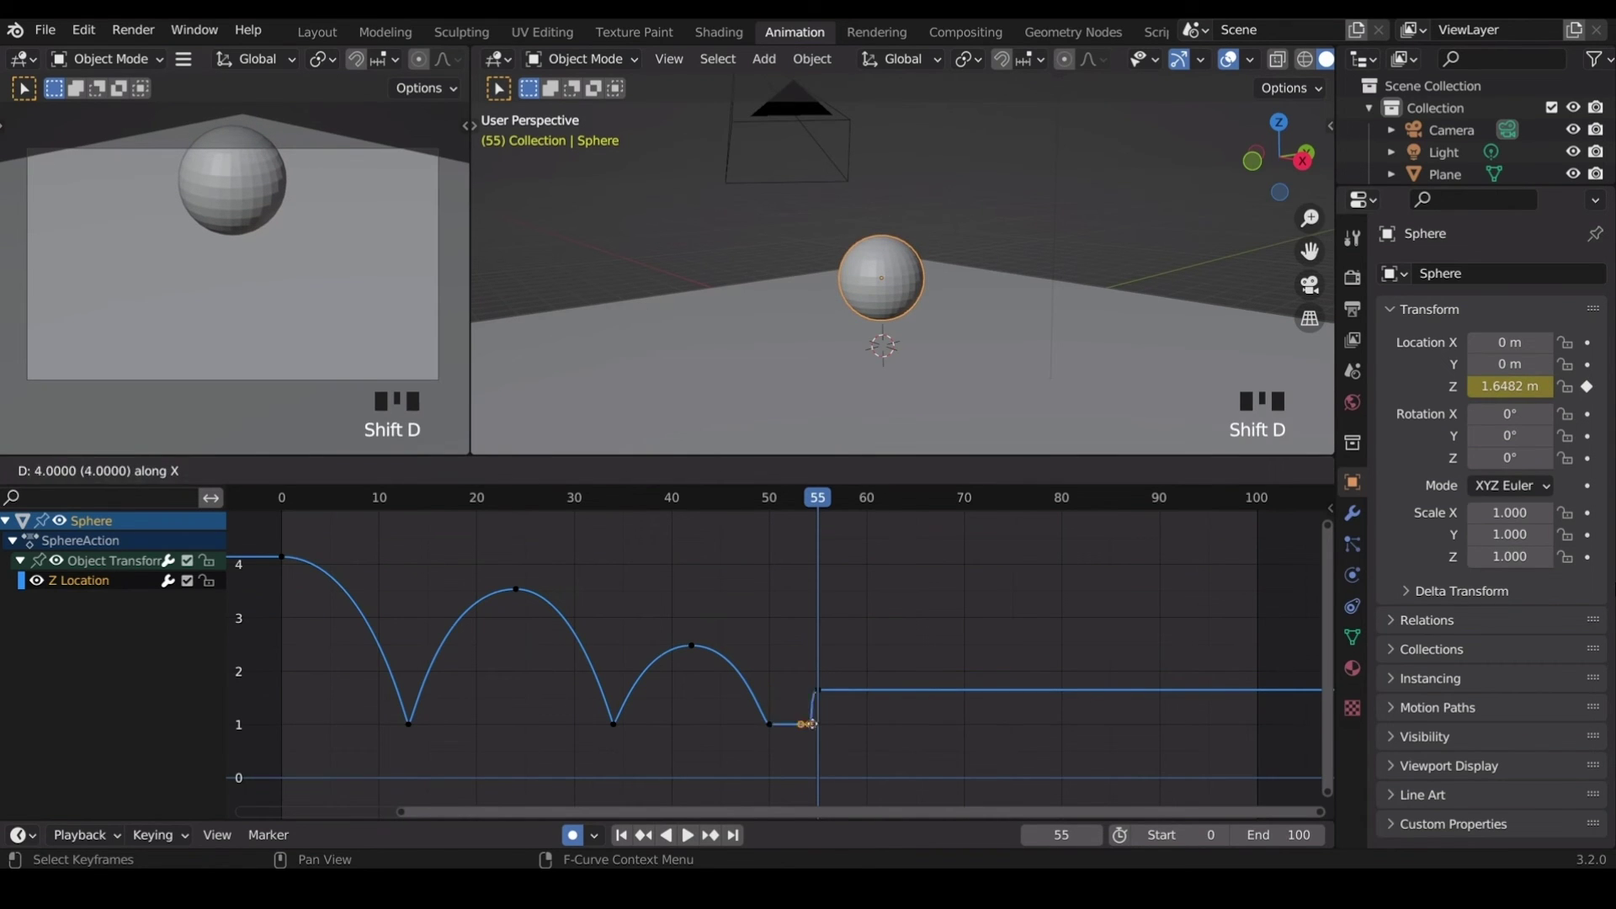
{"action": "left_click", "coordinate": [846, 718]}
{"action": "left_click", "coordinate": [818, 690]}
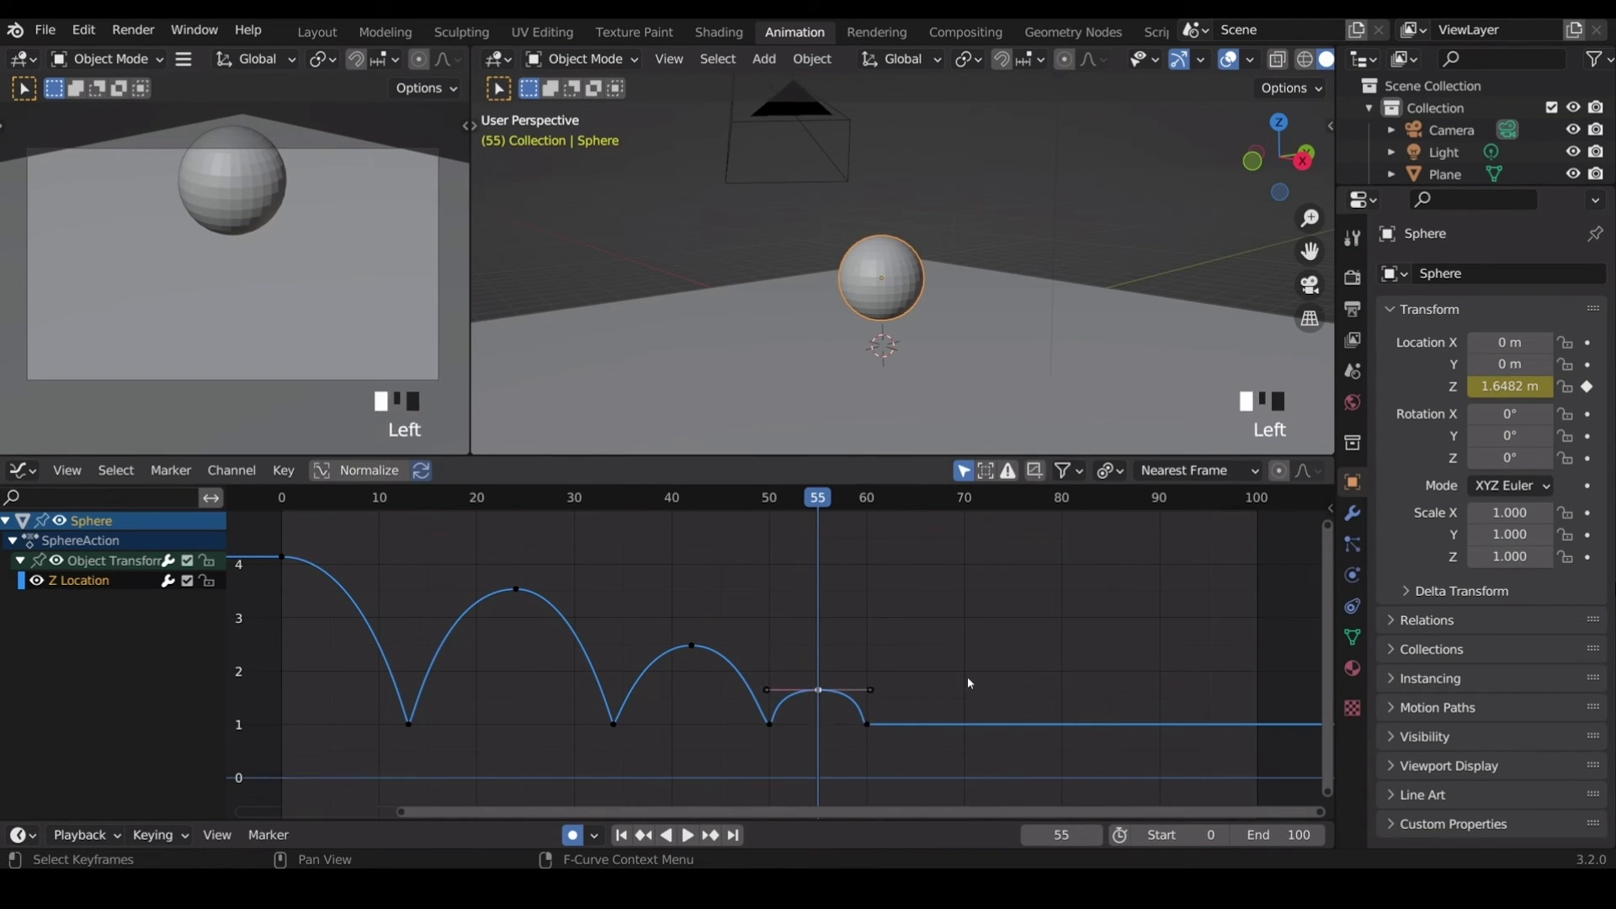
{"action": "key", "text": "s"}
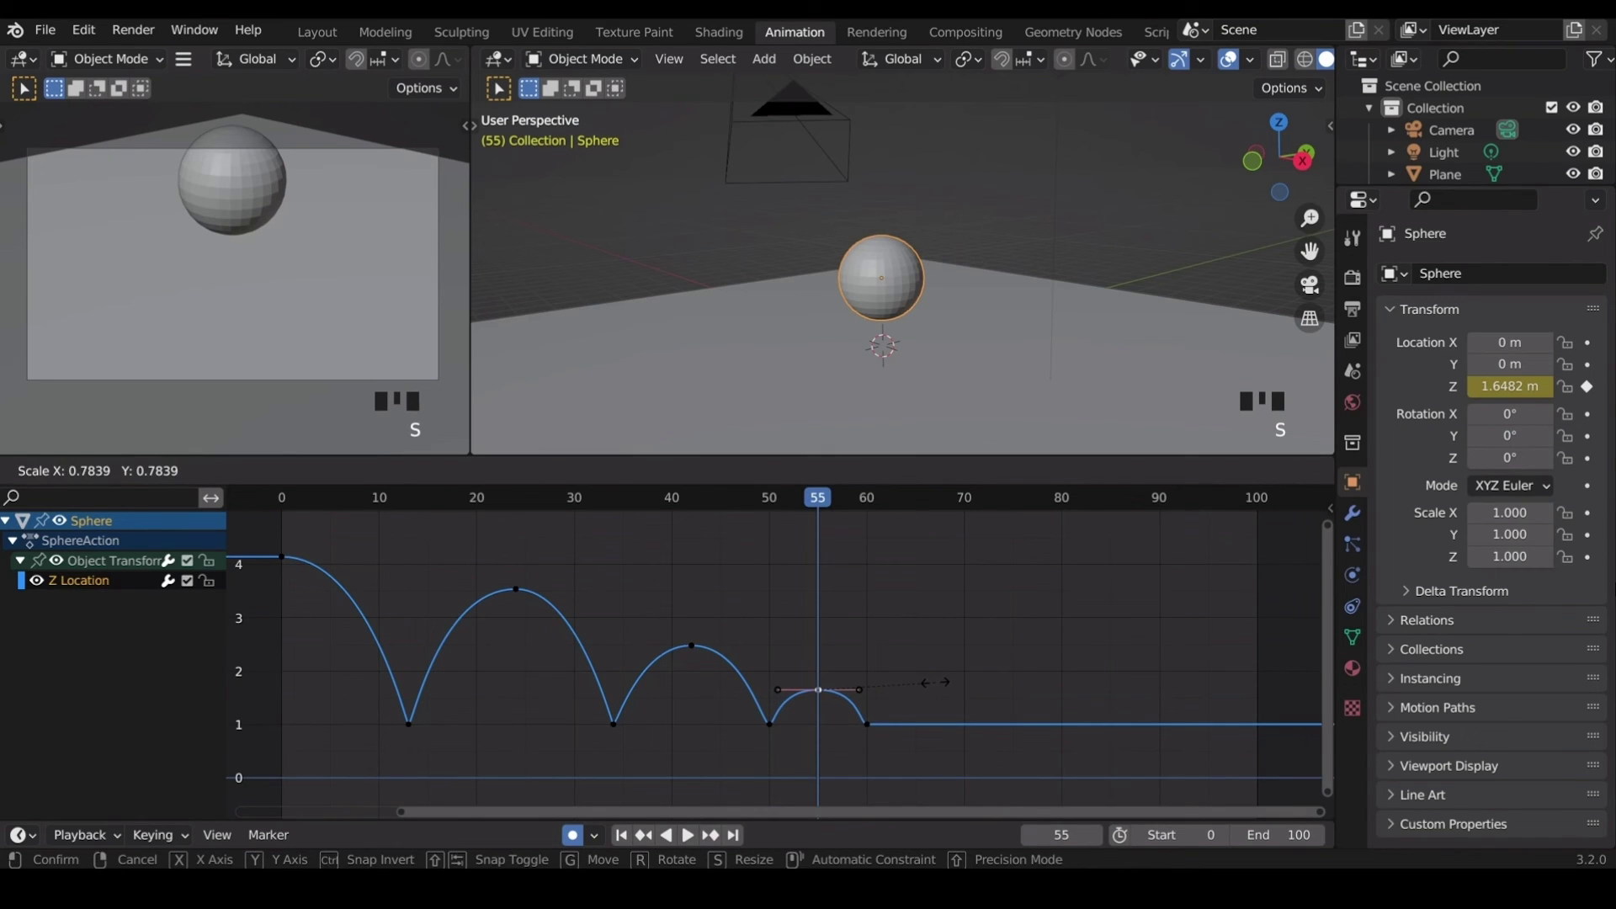
{"action": "left_click", "coordinate": [934, 683]}
Add a smaller bounce by duplicating the peak keyframe to frame 65 at about 1.3 m and the ground-contact keyframe to frame 67.
{"action": "key", "text": "shift+d"}
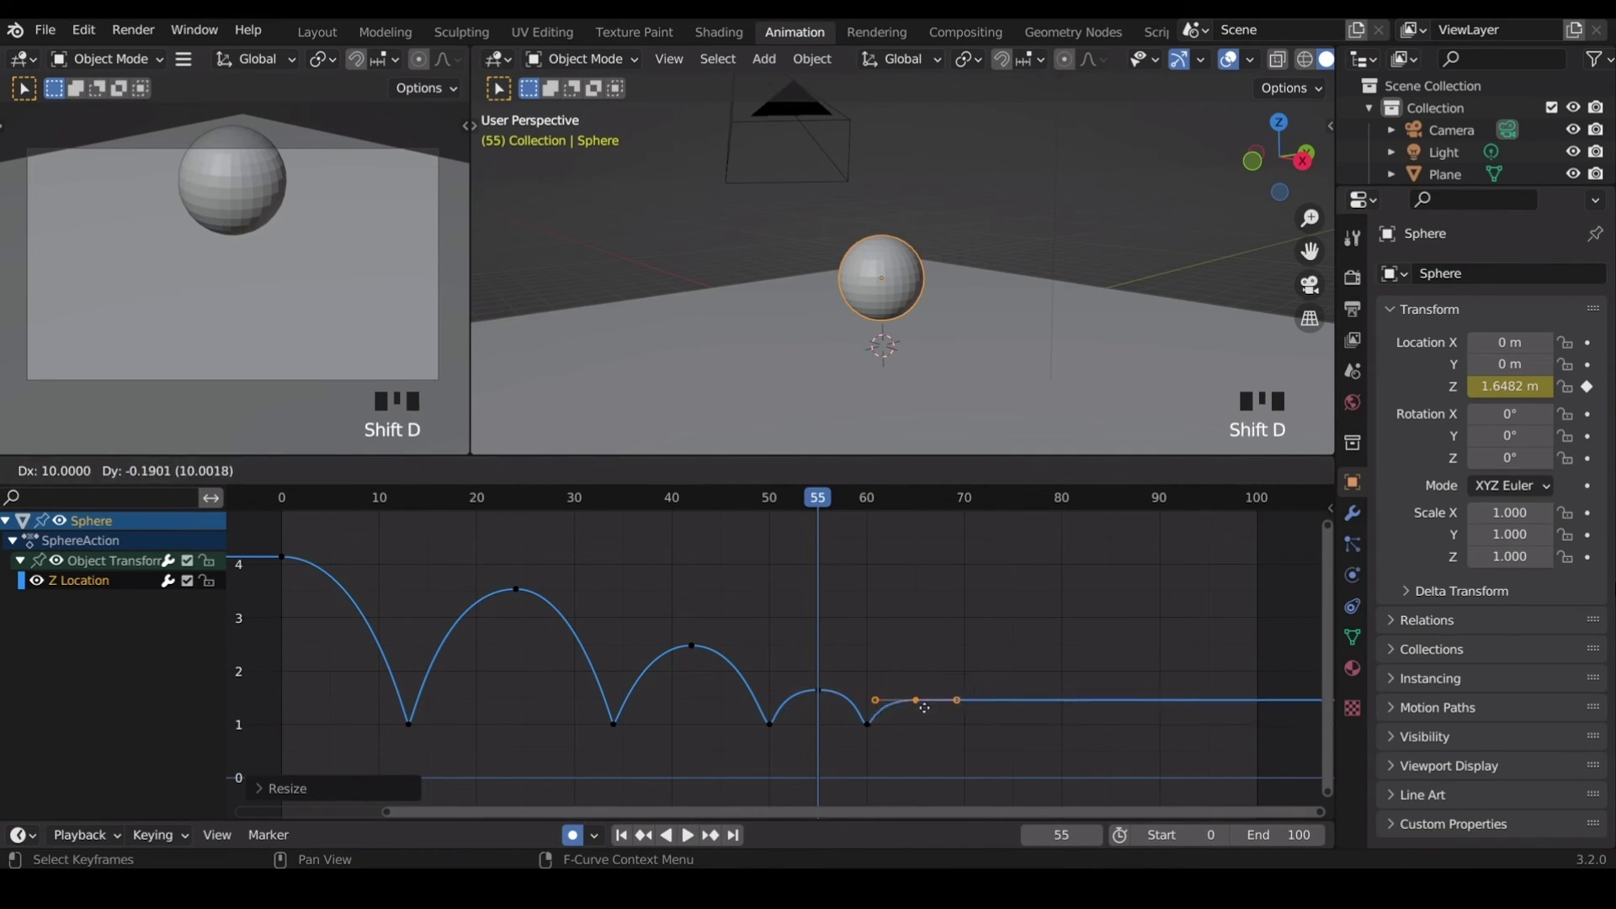
{"action": "left_click", "coordinate": [927, 715]}
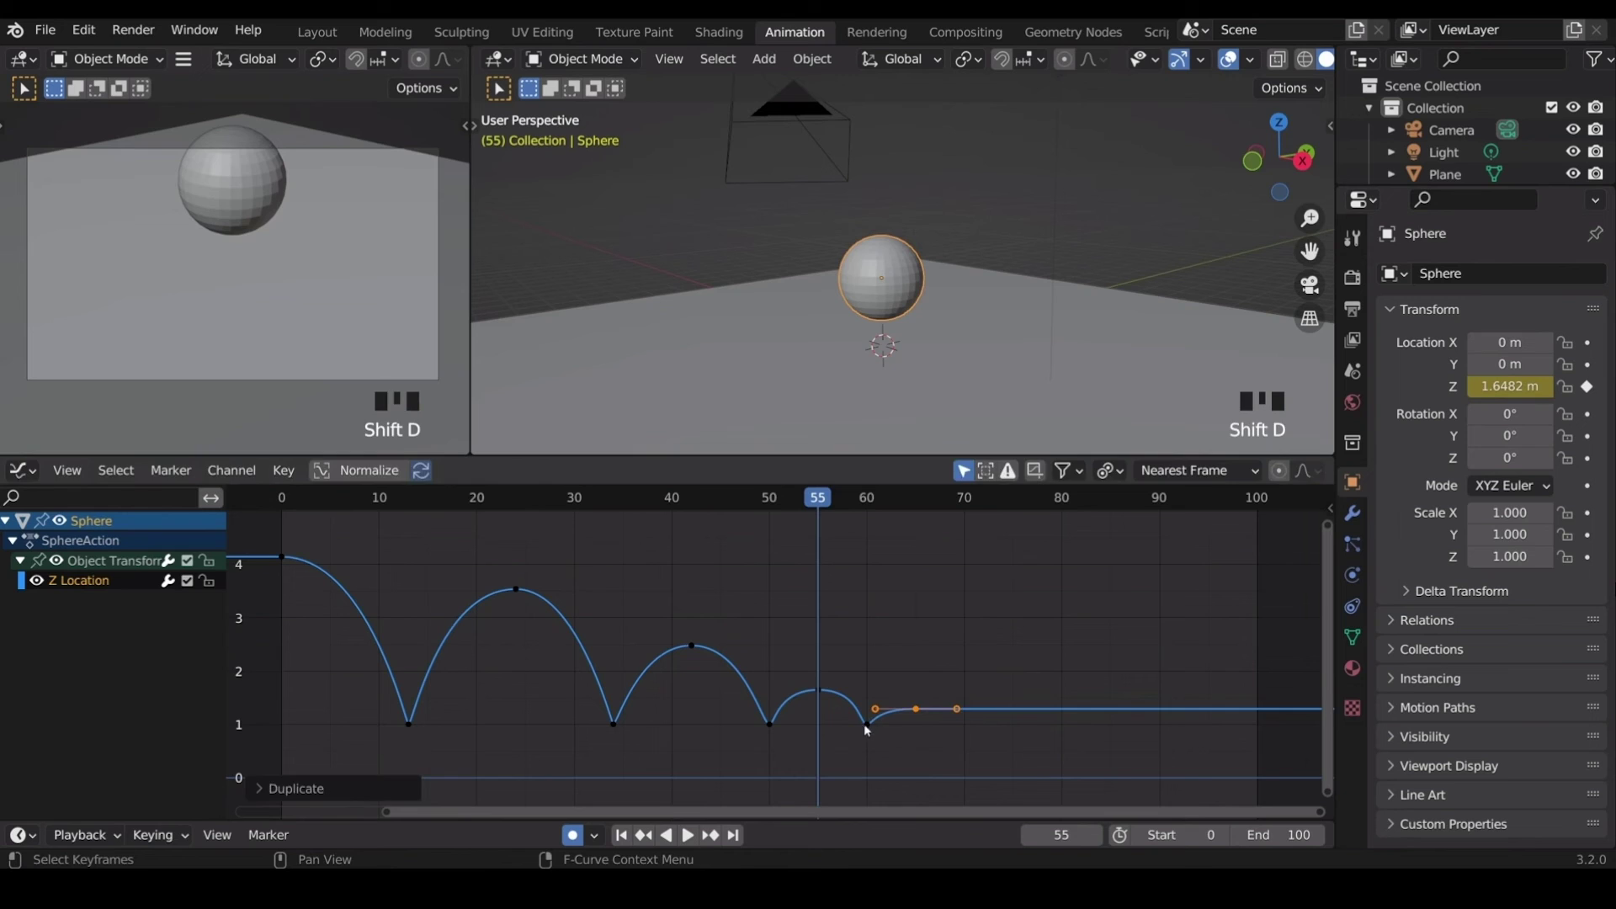
{"action": "left_click", "coordinate": [867, 724]}
{"action": "key", "text": "shift+d"}
{"action": "key", "text": "x"}
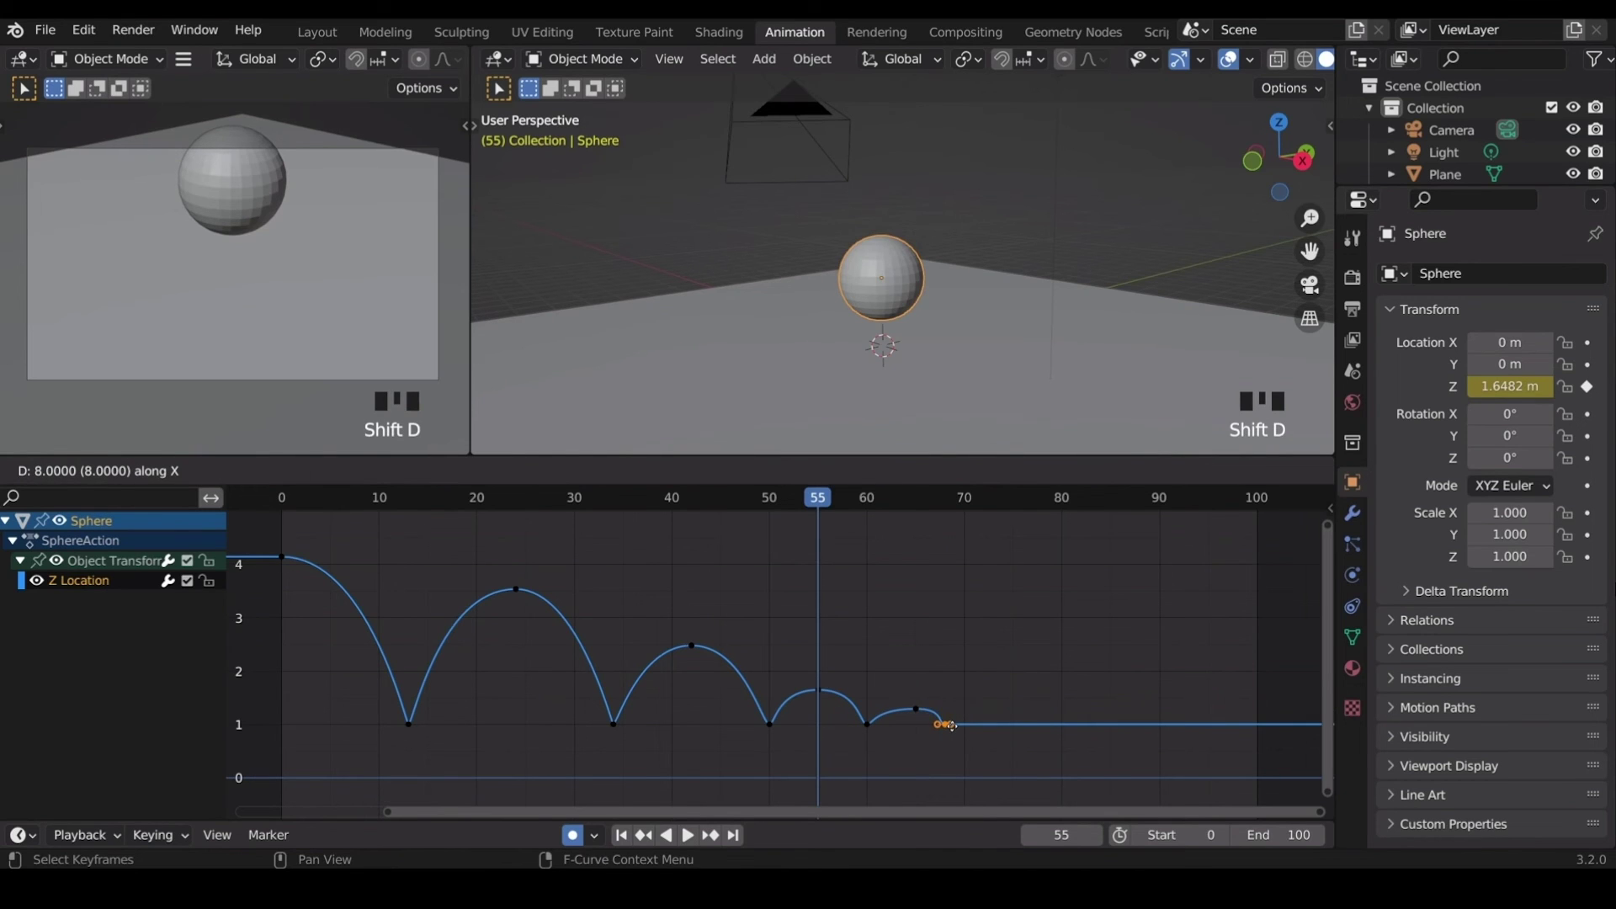
{"action": "left_click", "coordinate": [951, 725]}
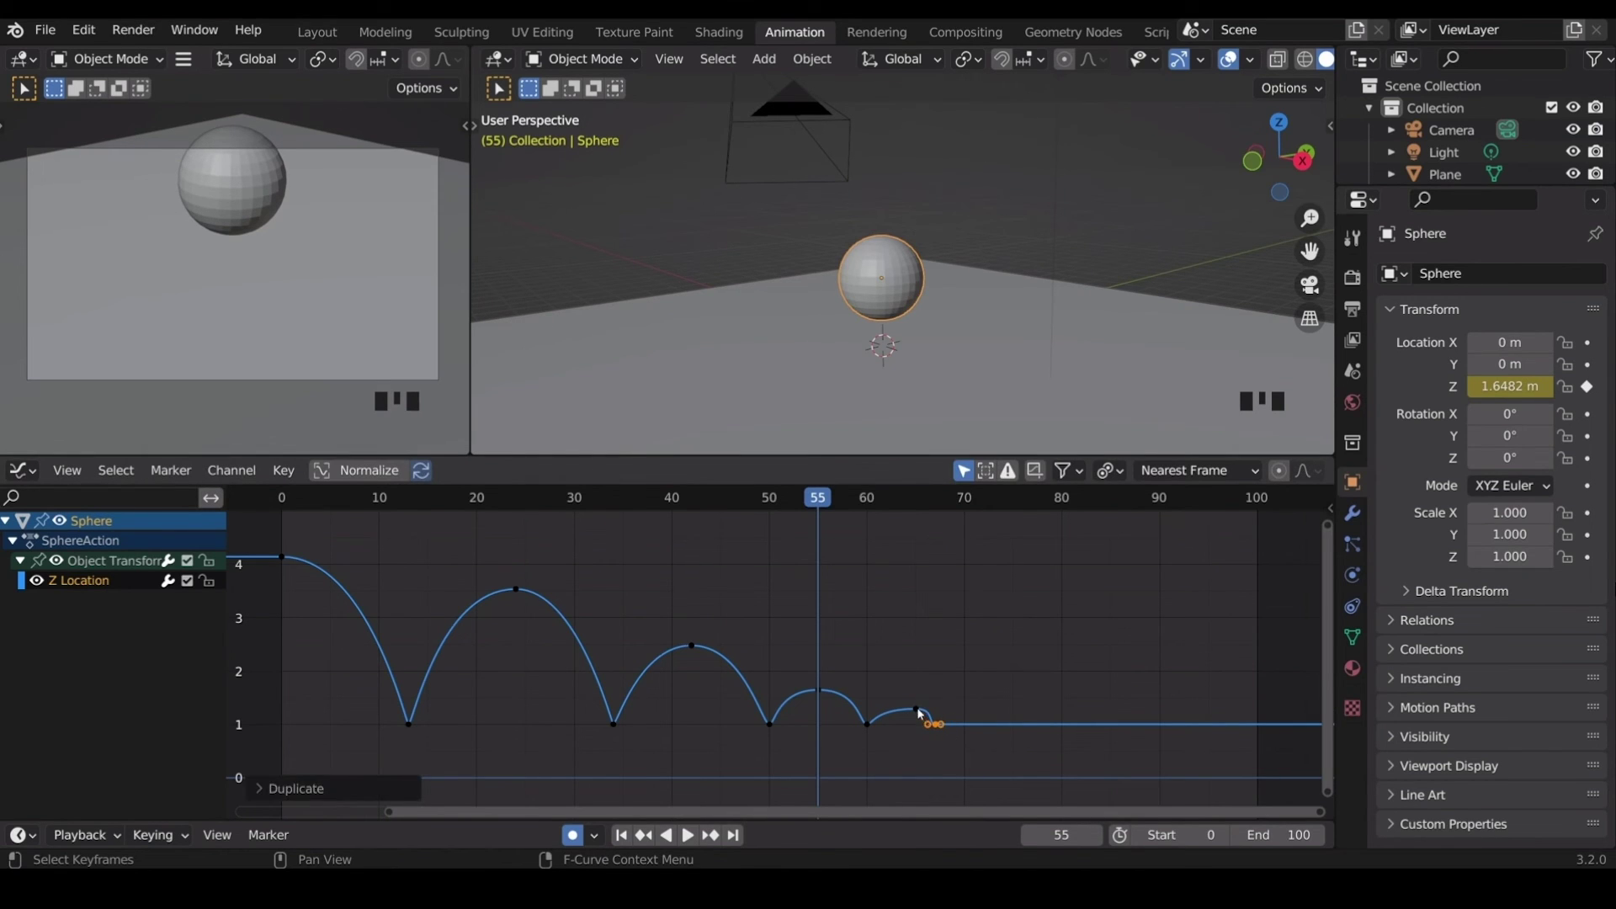
Shorten the new bounce by moving its peak keyframe to frame 63 and its final ground-contact keyframe to frame 66.
{"action": "left_click", "coordinate": [917, 712]}
{"action": "key", "text": "g"}
{"action": "key", "text": "y"}
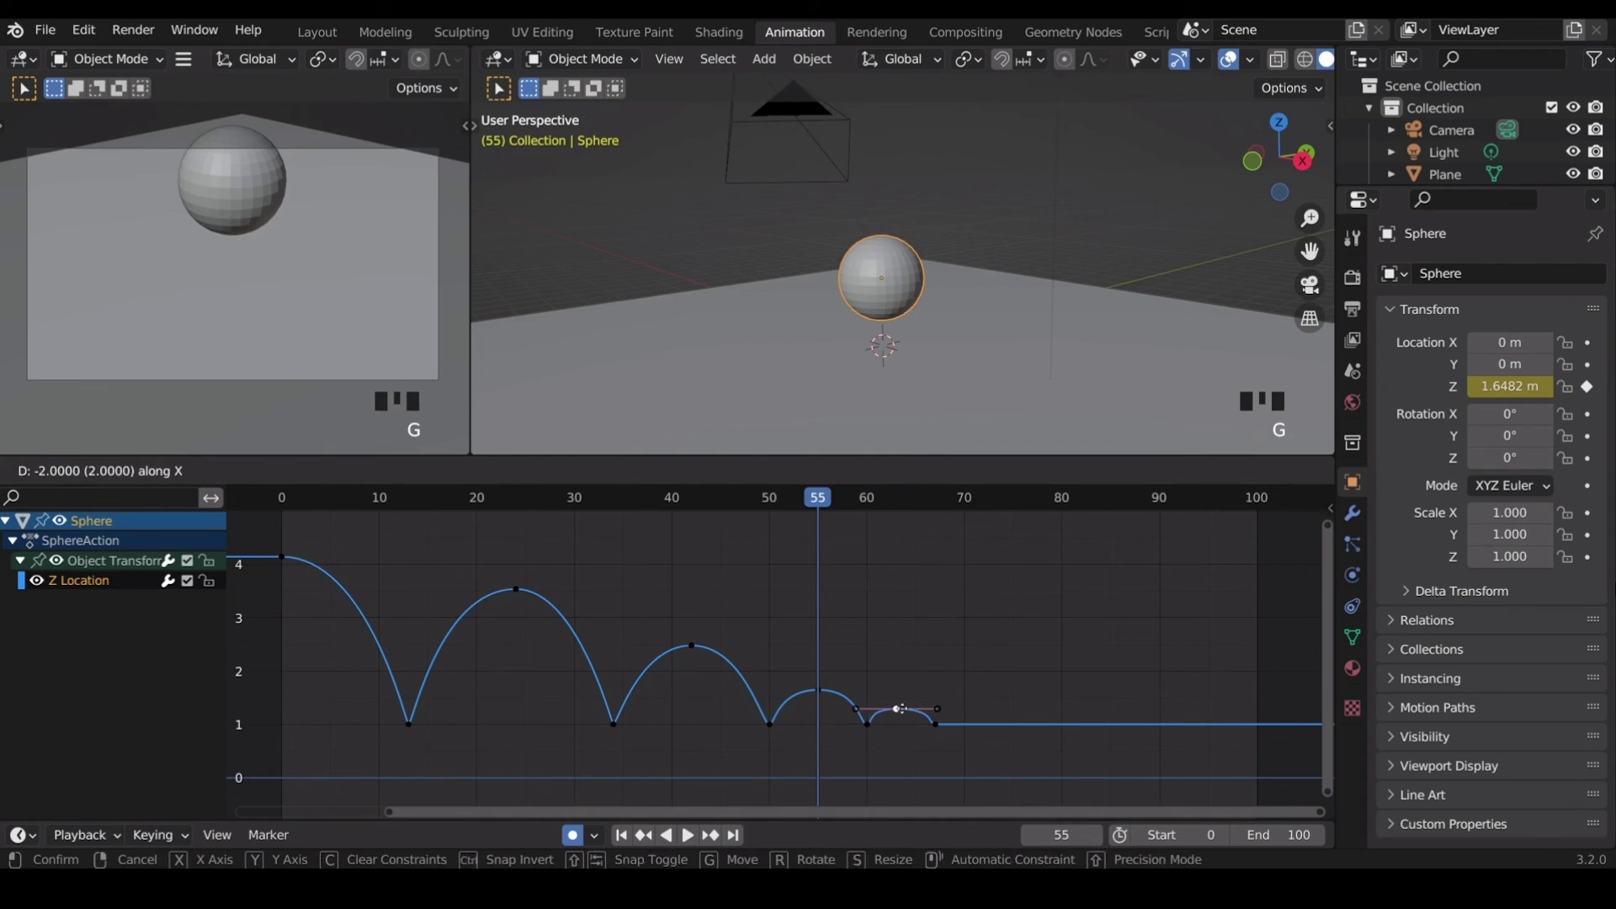
{"action": "left_click", "coordinate": [927, 725]}
Scale down the handles of the peak keyframe at frame 63 to narrow its curve.
{"action": "scroll", "coordinate": [927, 726], "scroll_direction": "up", "scroll_amount": 8}
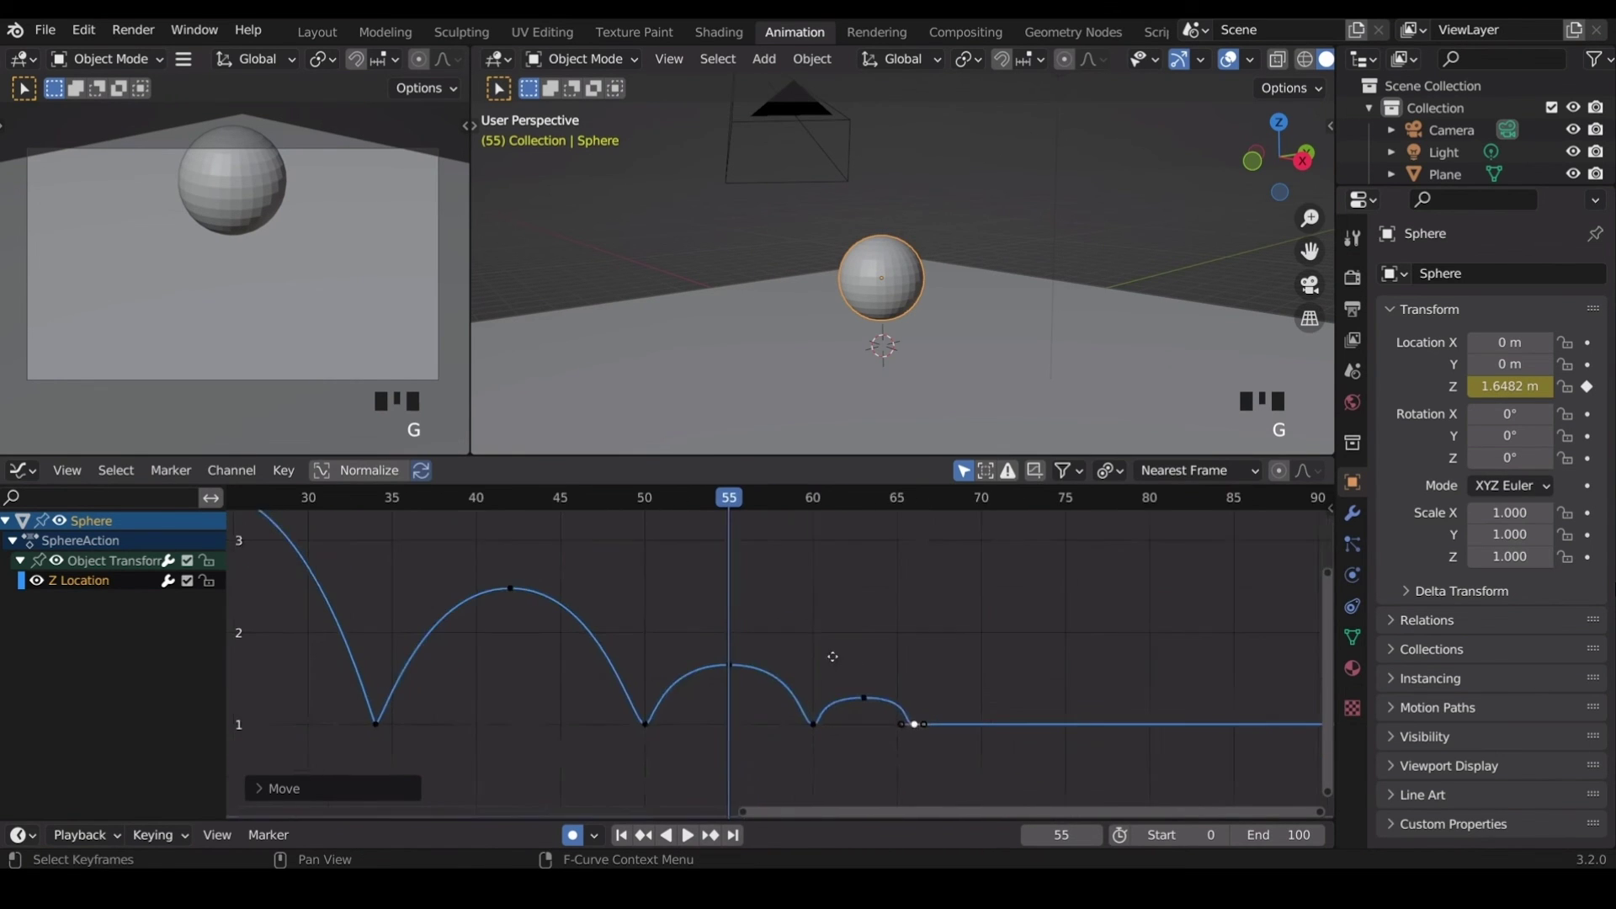
{"action": "middle_click_drag", "start_coordinate": [912, 698], "coordinate": [849, 665]}
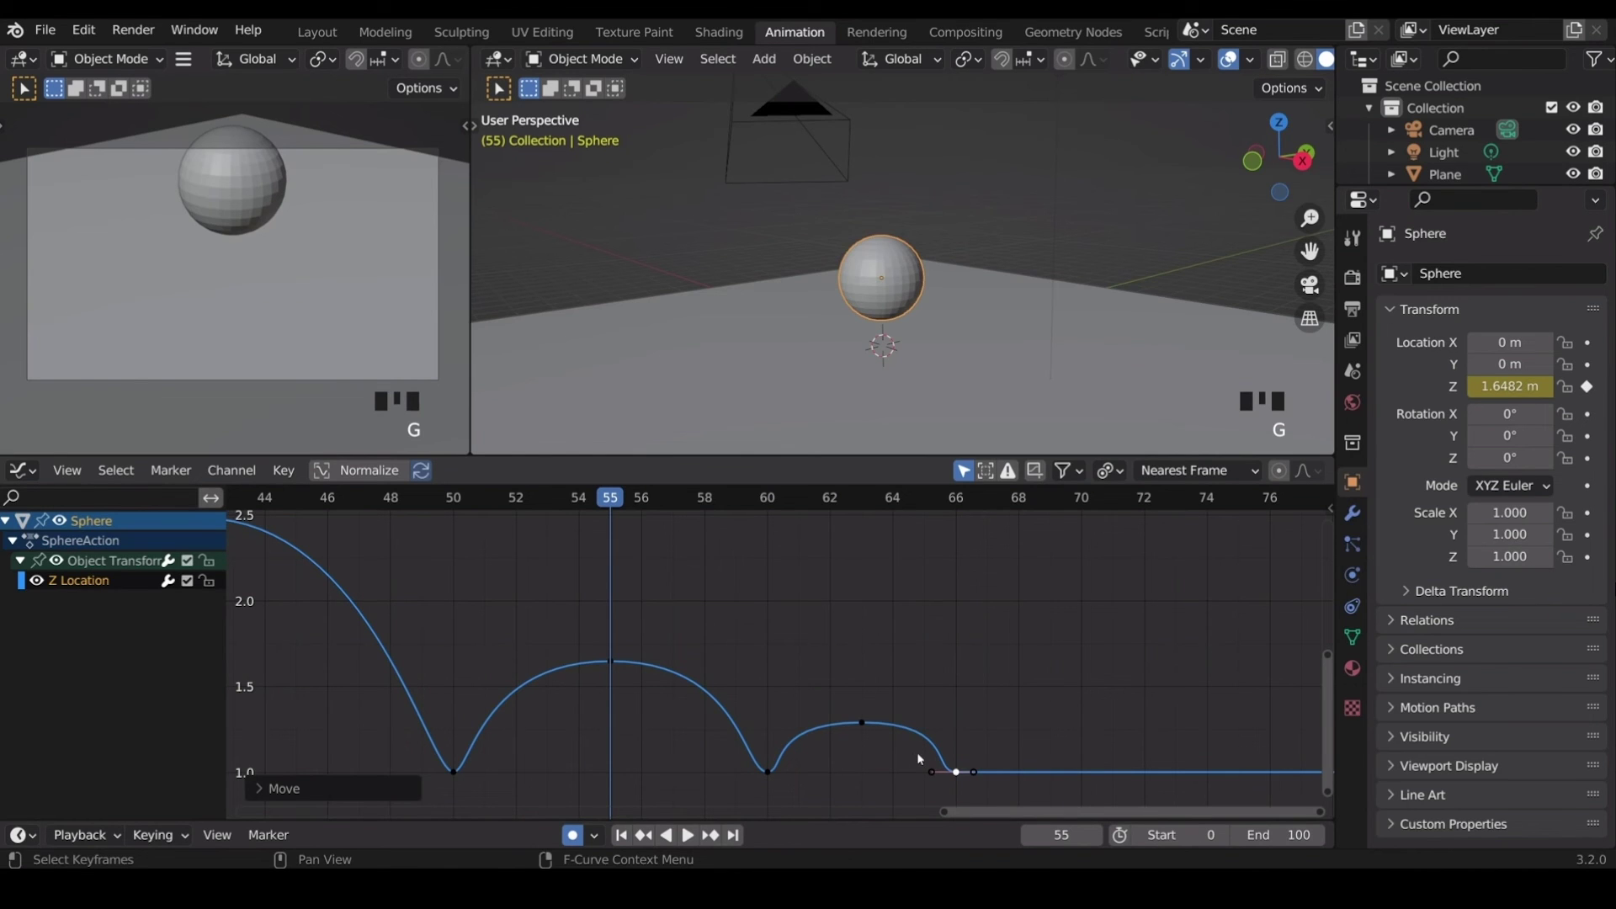
{"action": "left_click", "coordinate": [870, 730]}
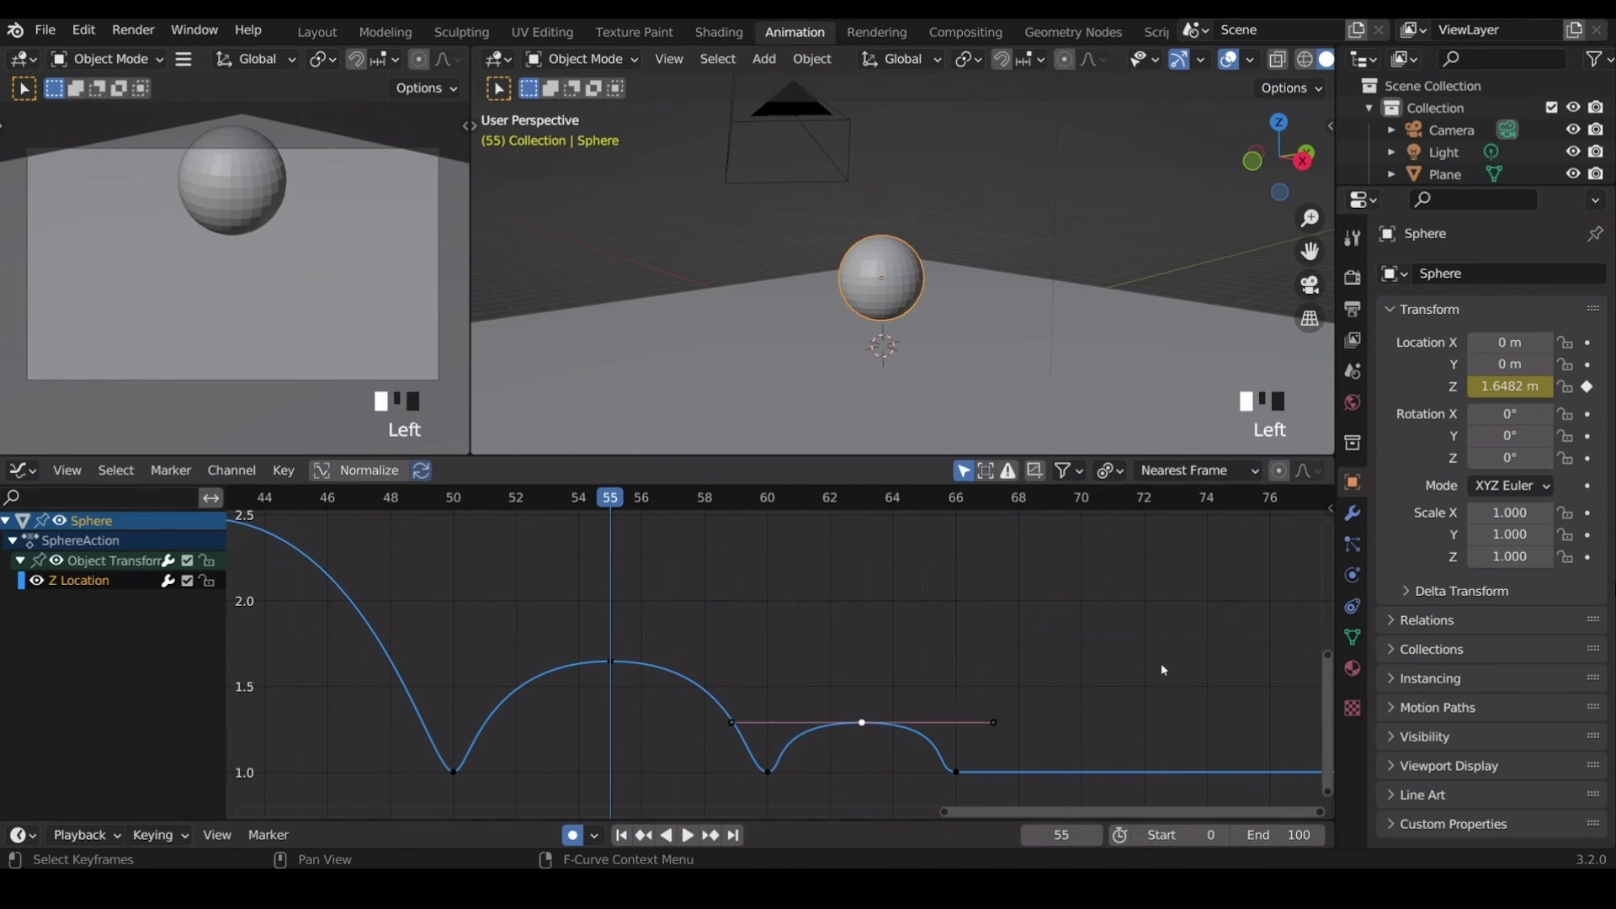
{"action": "key", "text": "s"}
{"action": "left_click", "coordinate": [1018, 698]}
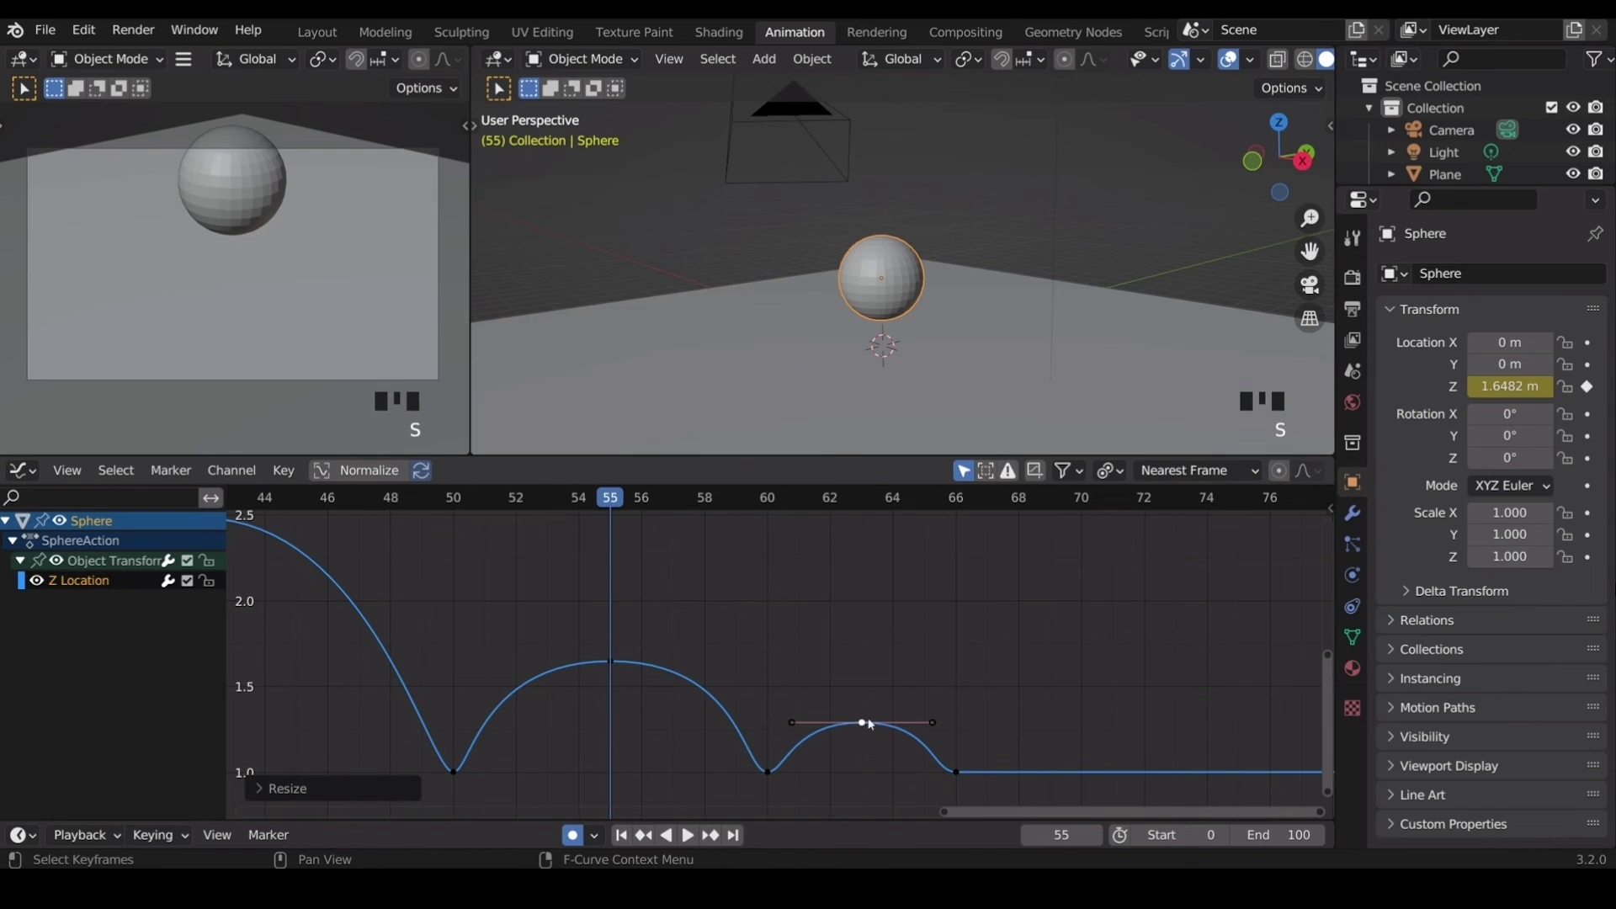
Duplicate the frame 63 peak keyframe to frame 68 at a height of about 1.1 m, and scale down its handles.
{"action": "scroll", "coordinate": [958, 713], "scroll_direction": "down", "scroll_amount": 1}
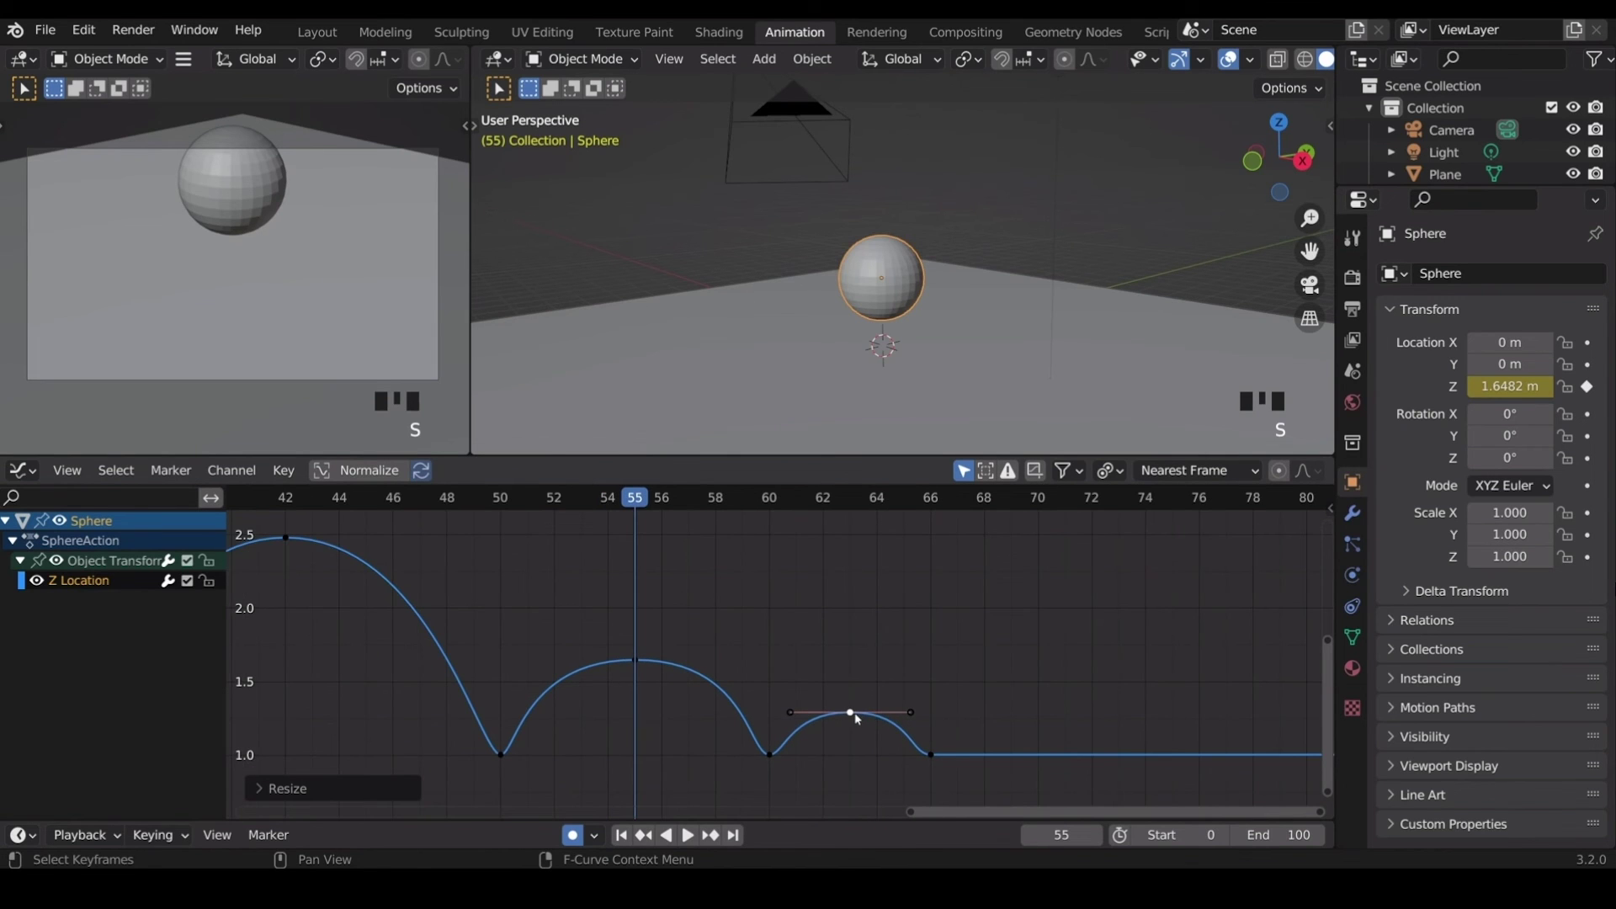
{"action": "key", "text": "shift+d"}
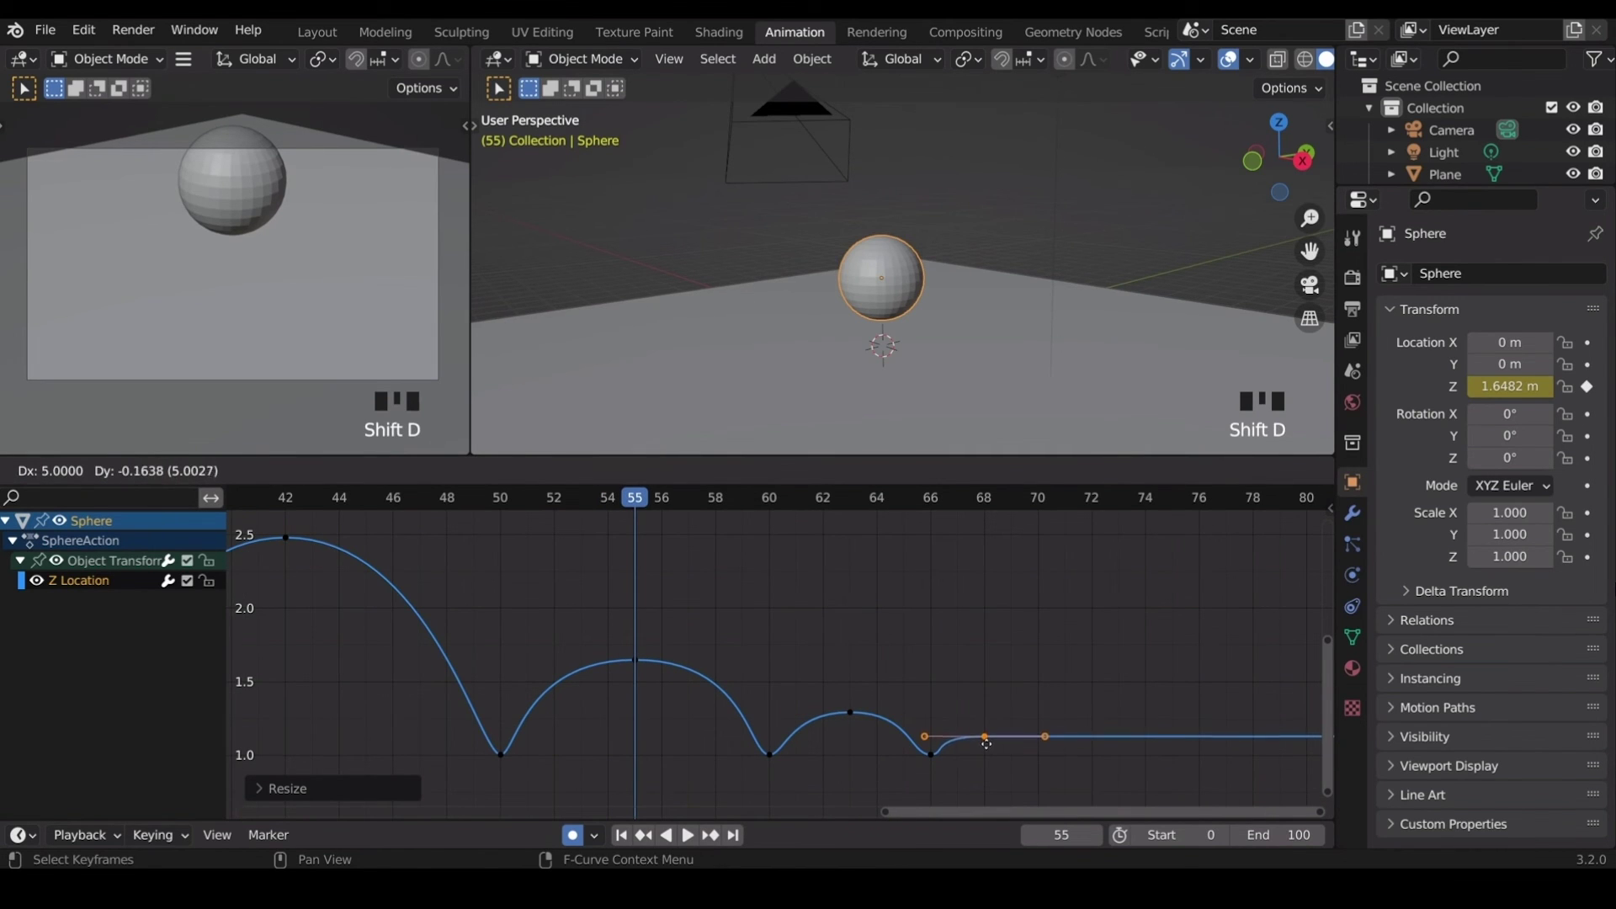
{"action": "left_click", "coordinate": [1063, 734]}
{"action": "key", "text": "s"}
{"action": "left_click", "coordinate": [1056, 739]}
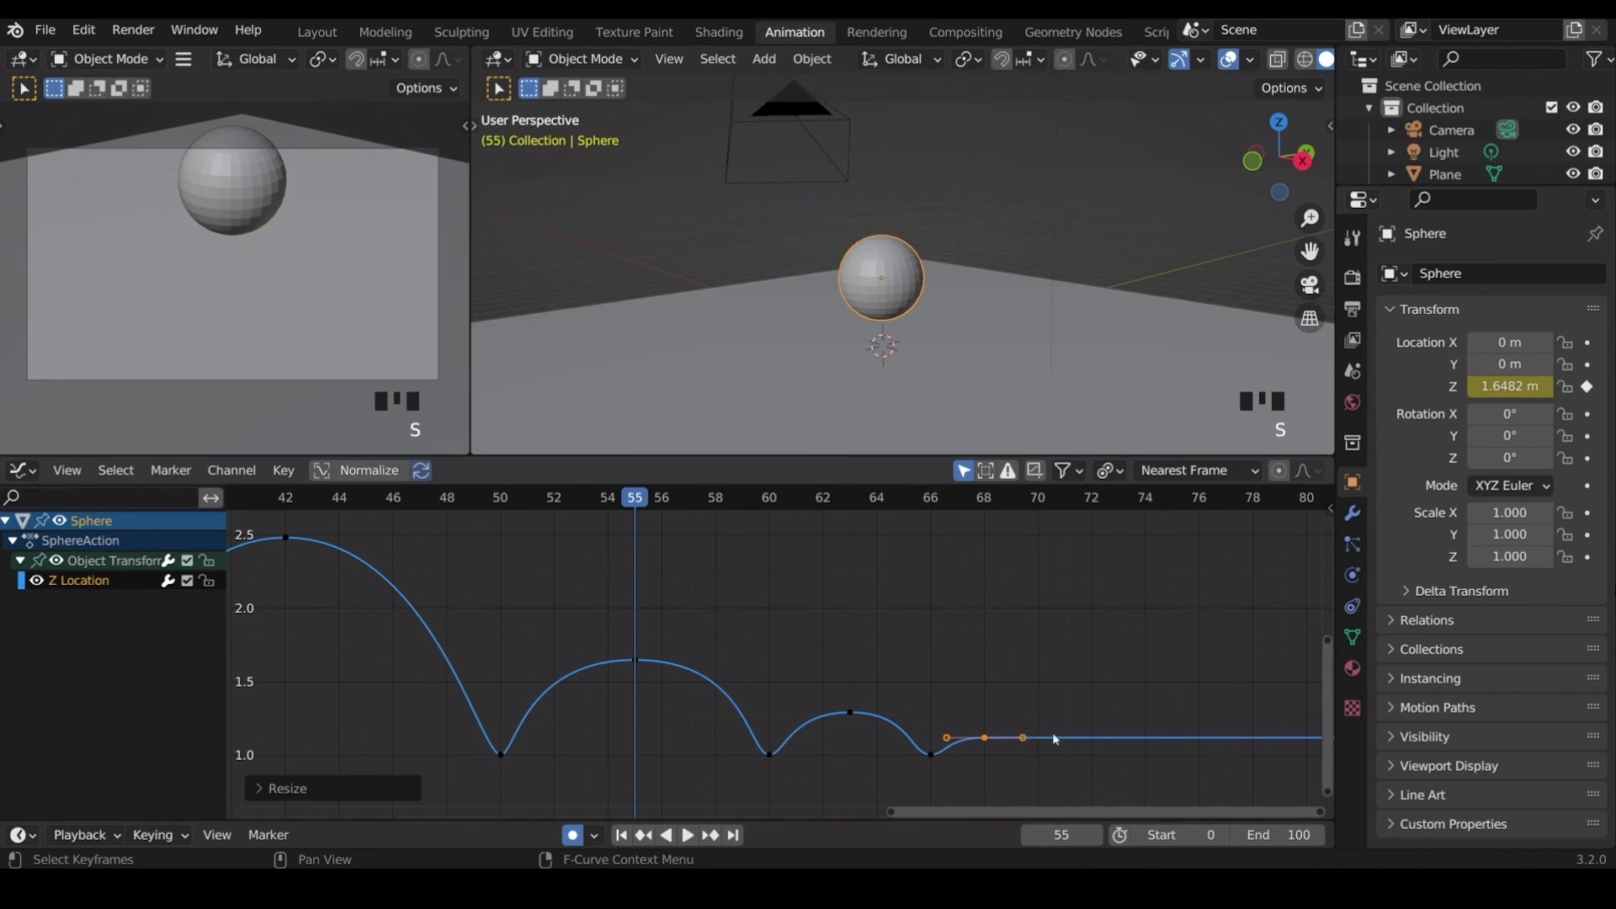
Duplicate the ground-contact keyframe at frame 66 to frame 70 to close the current bounce.
{"action": "left_click", "coordinate": [933, 755]}
{"action": "key", "text": "shift+d"}
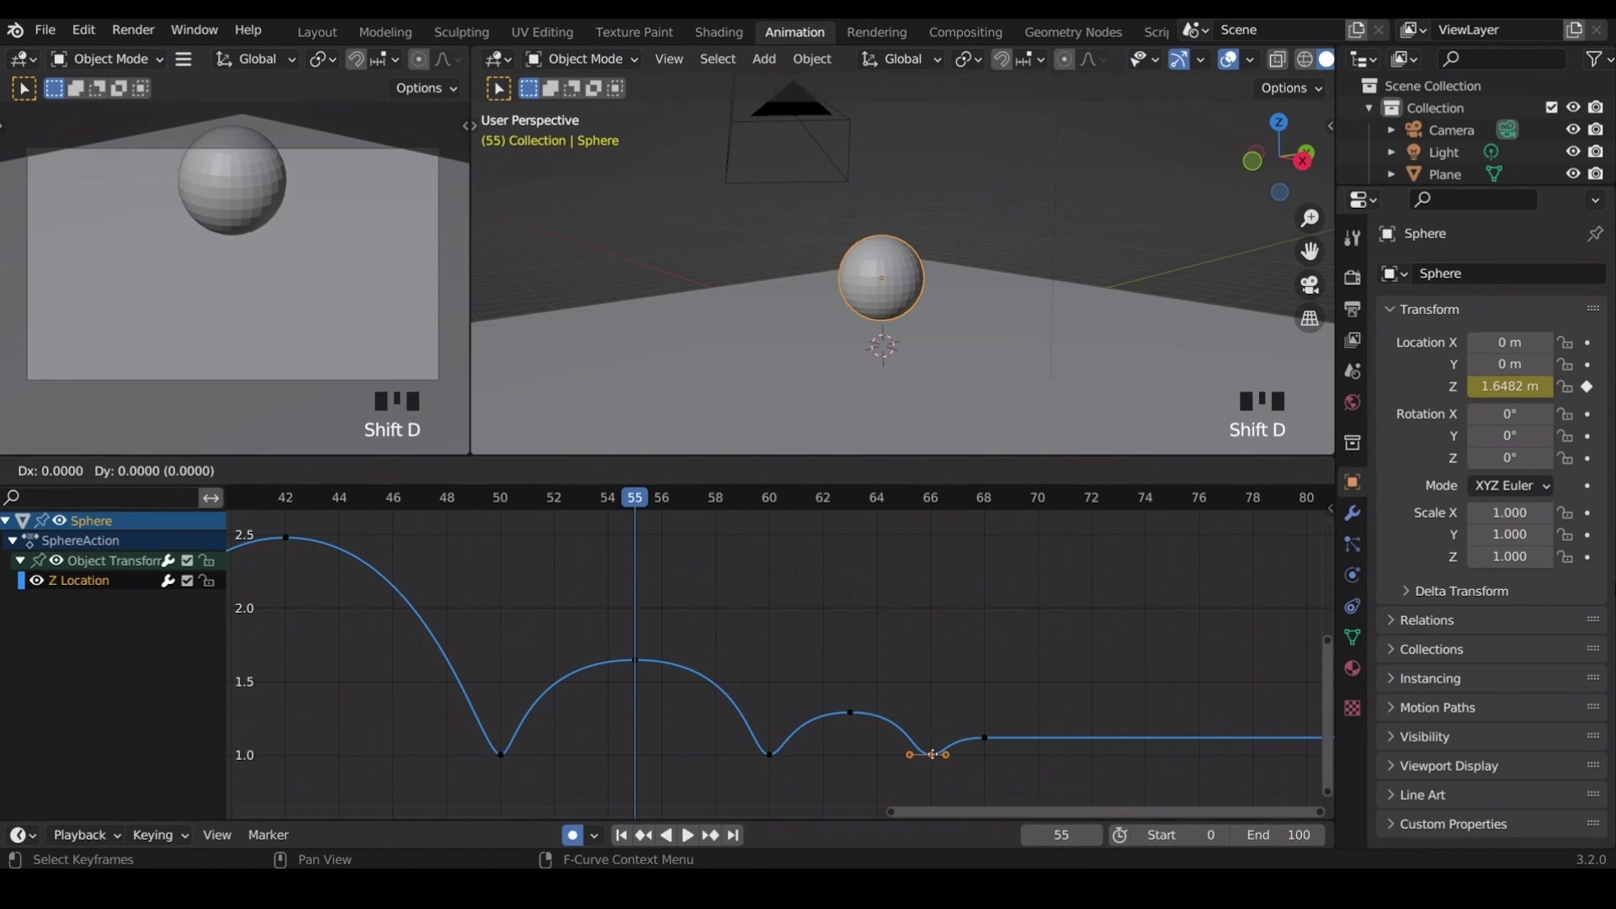
{"action": "left_click", "coordinate": [1051, 763]}
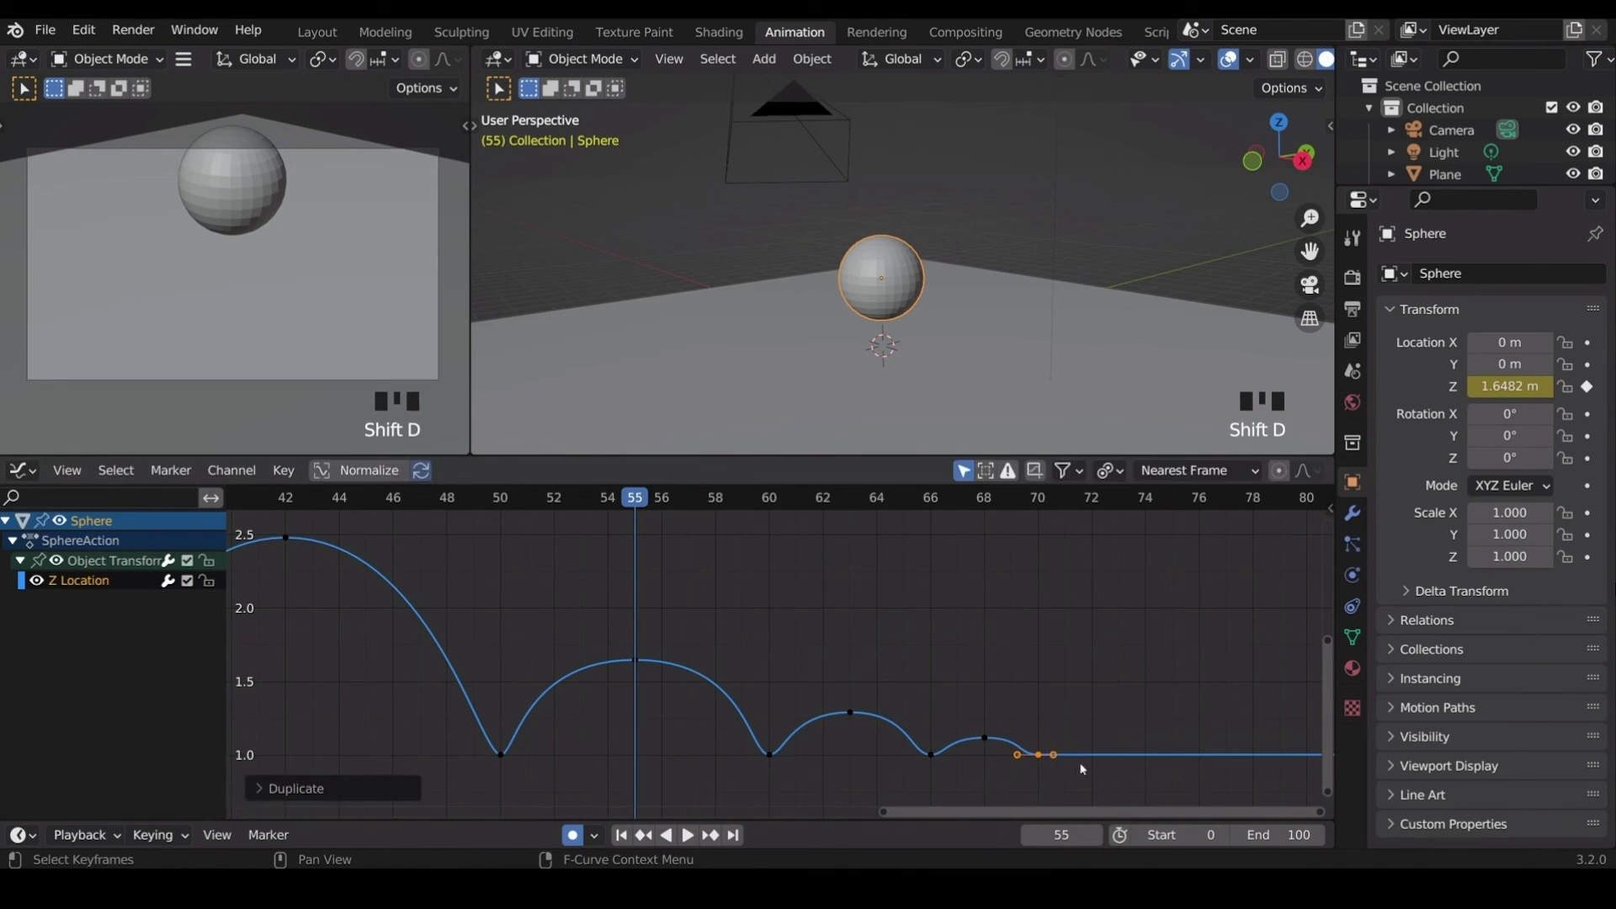
Duplicate the frame 68 peak keyframe to frame 71 at a height of about 1.05 m, and scale down its handles.
{"action": "middle_click_drag", "start_coordinate": [1082, 770], "coordinate": [947, 759]}
{"action": "left_click", "coordinate": [848, 729]}
{"action": "key", "text": "shift+d"}
{"action": "left_click", "coordinate": [941, 743]}
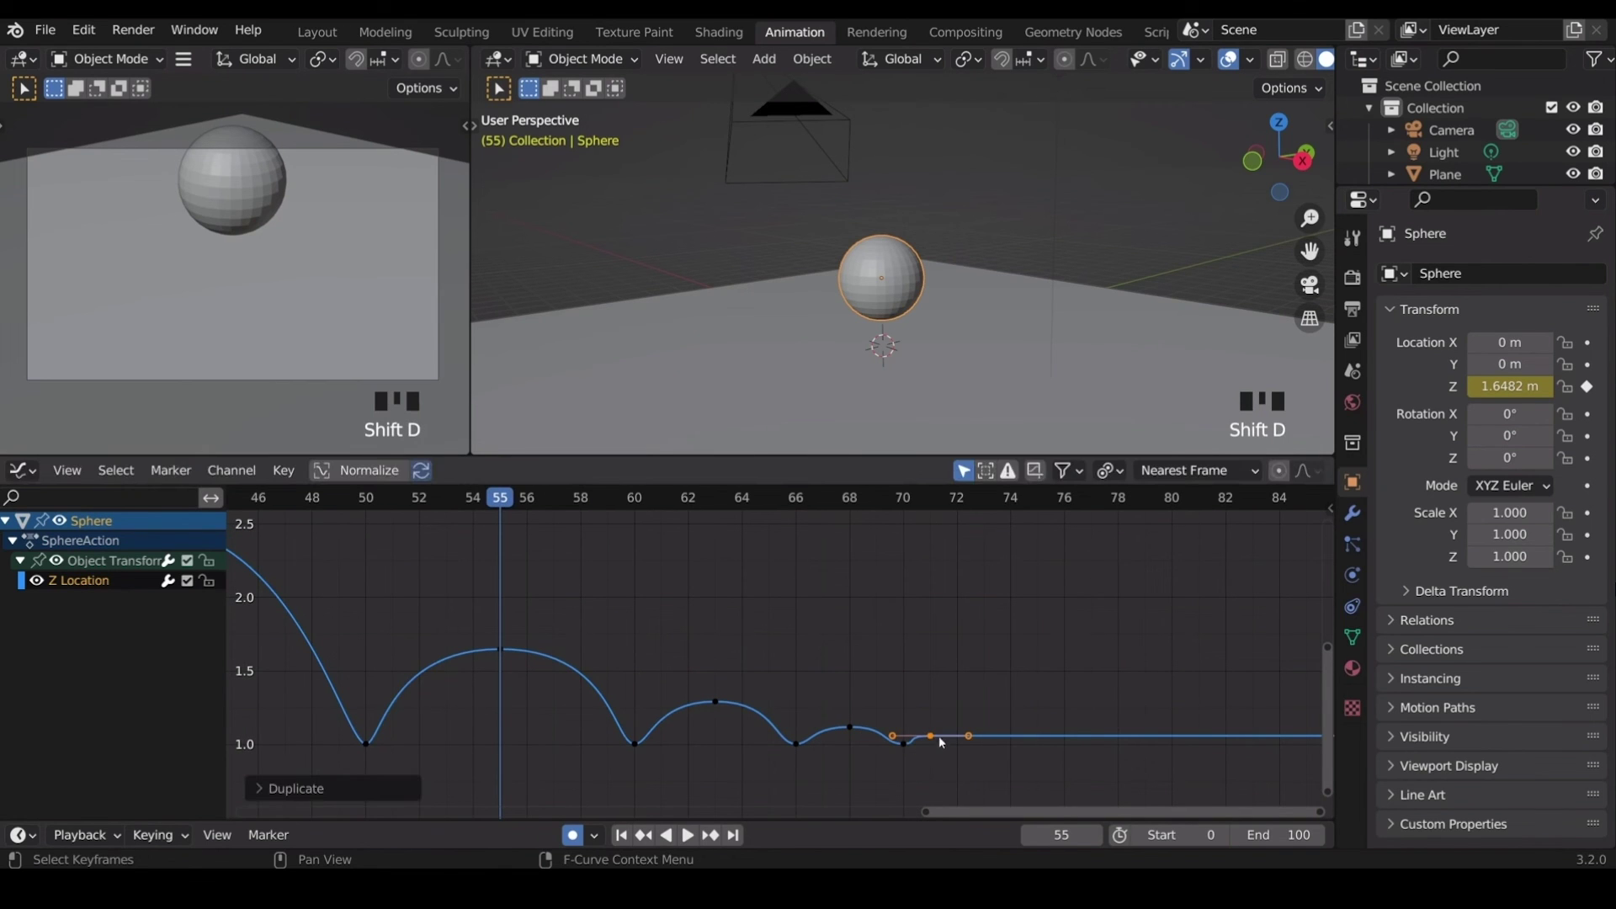
{"action": "key", "text": "s"}
{"action": "left_click", "coordinate": [966, 736]}
Duplicate the ground-contact keyframe to frame 72 to end the last small bounce.
{"action": "key", "text": "shift+d"}
{"action": "left_click", "coordinate": [1065, 717]}
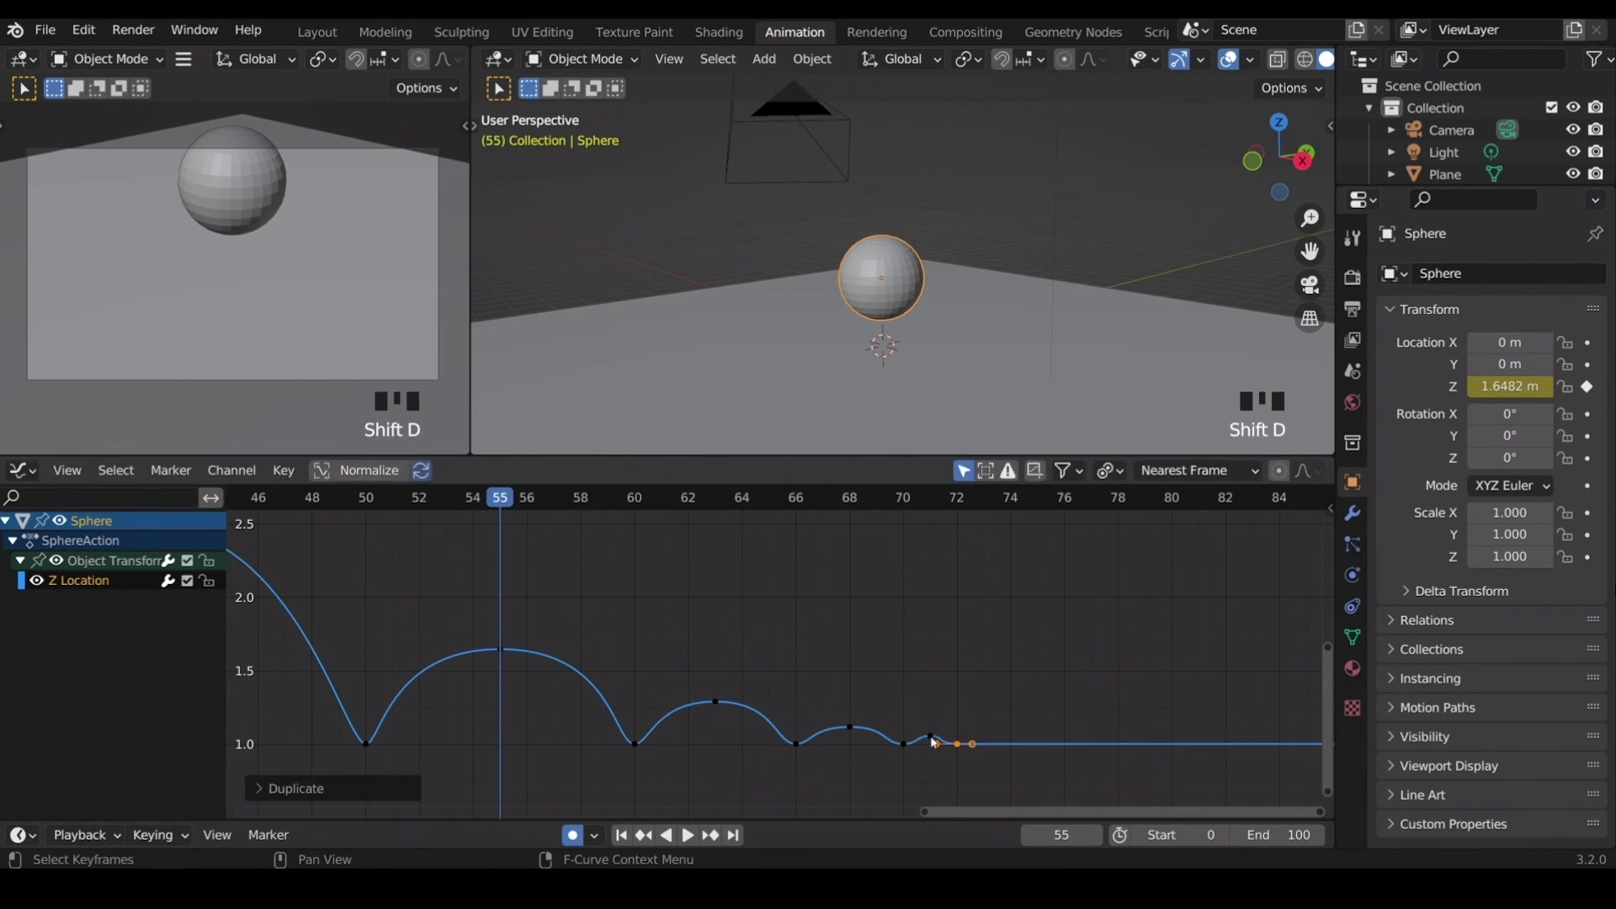
{"action": "key", "text": "s"}
Select all the ground-contact keyframes and scale down their handles with the pivot point set to Individual Centers, sharpening each bounce.
{"action": "left_click", "coordinate": [959, 745]}
{"action": "left_click", "coordinate": [787, 749], "text": "shift"}
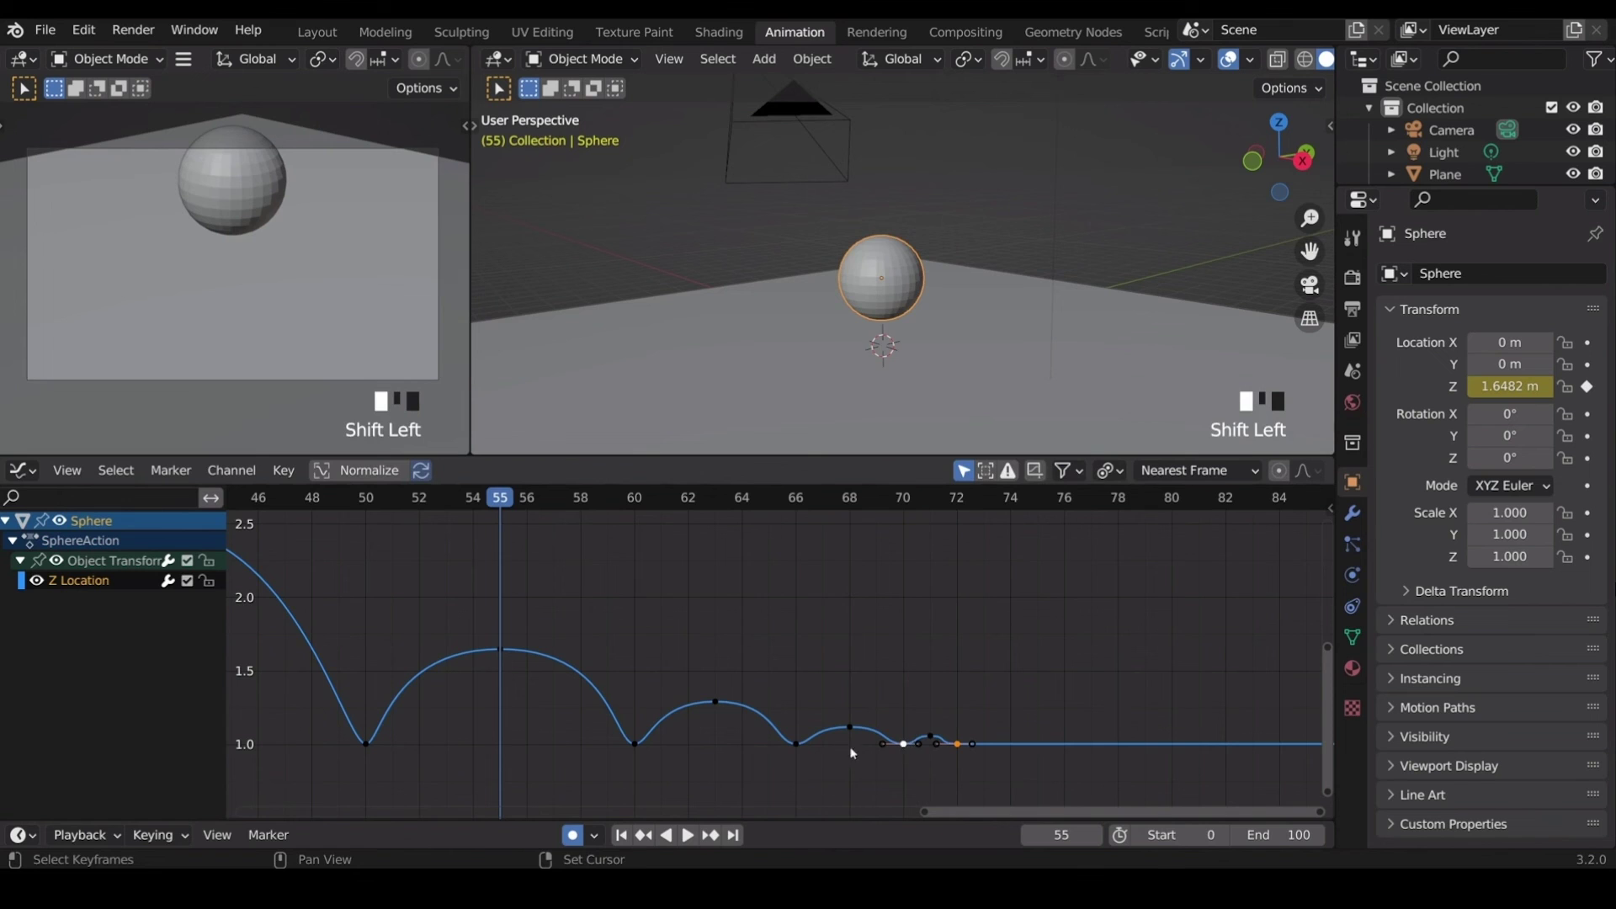
{"action": "left_click", "coordinate": [785, 752], "text": "shift"}
{"action": "scroll", "coordinate": [785, 752], "scroll_direction": "down", "scroll_amount": 3}
{"action": "left_click_drag", "start_coordinate": [927, 763], "coordinate": [393, 751], "text": "shift"}
{"action": "middle_click_drag", "start_coordinate": [30, 745], "coordinate": [352, 737]}
{"action": "scroll", "coordinate": [967, 753], "scroll_direction": "up", "scroll_amount": 3}
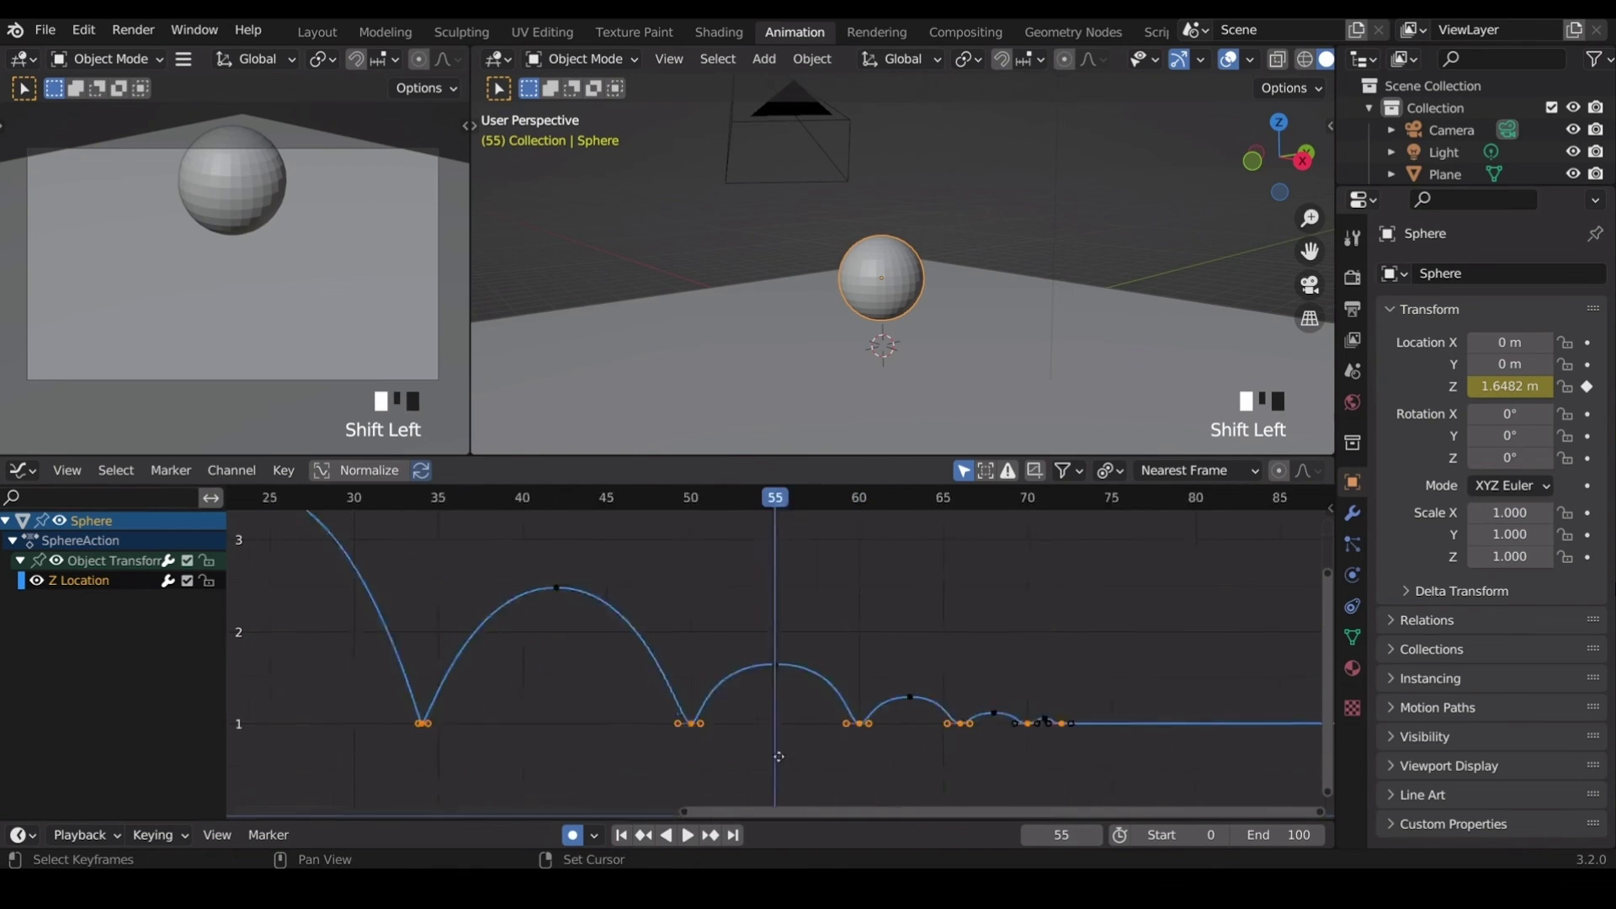
{"action": "middle_click_drag", "start_coordinate": [967, 753], "coordinate": [967, 705]}
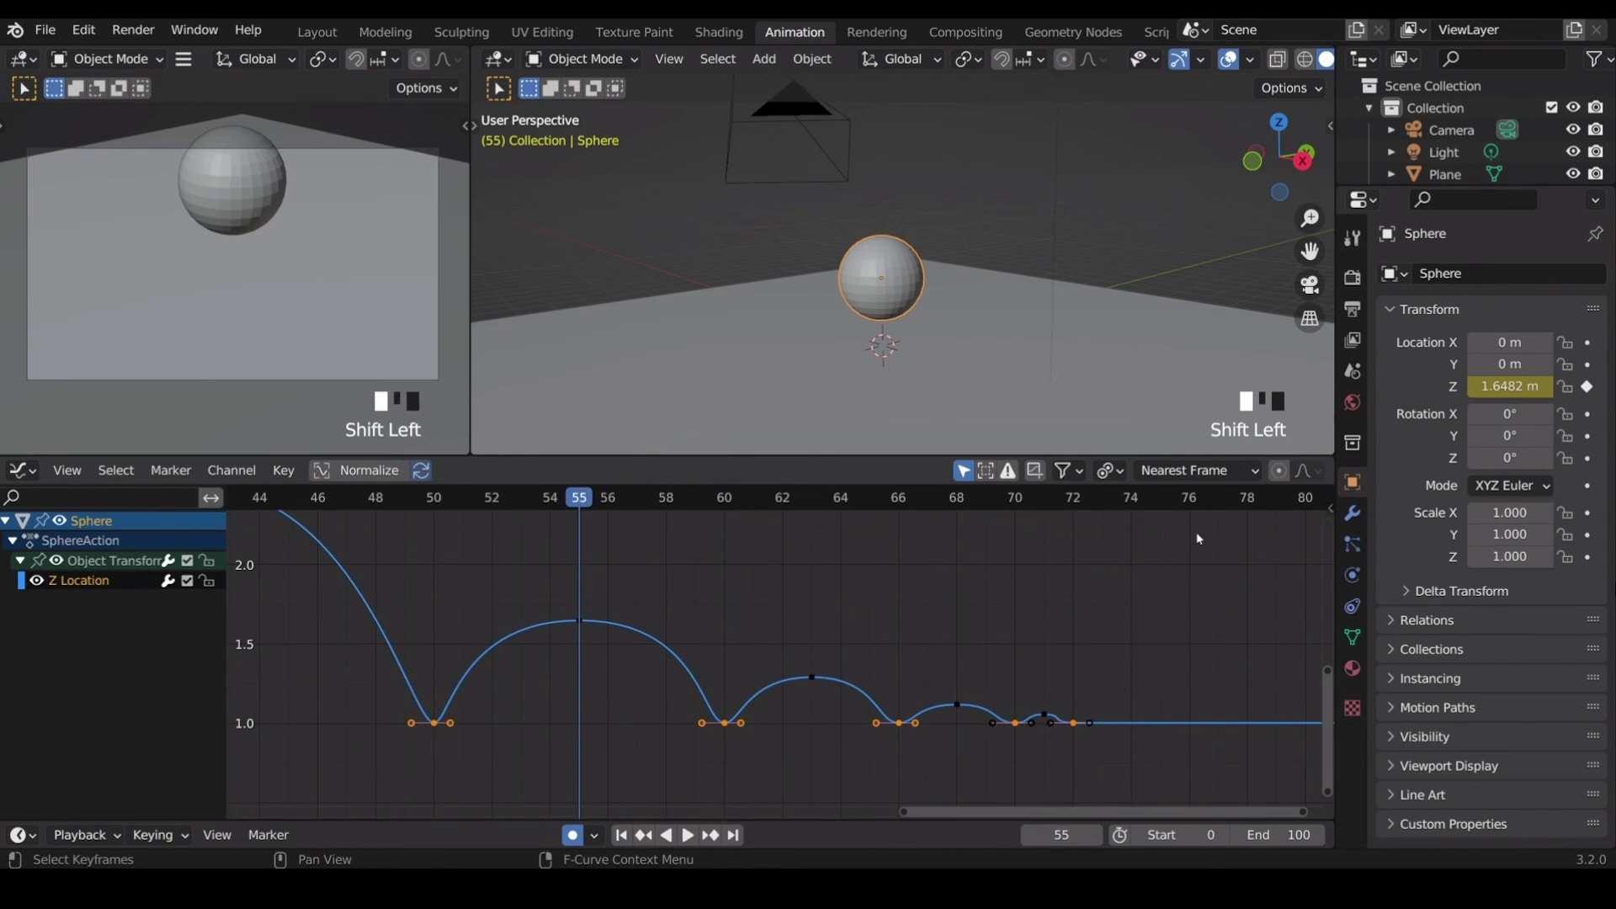
{"action": "left_click", "coordinate": [1111, 472]}
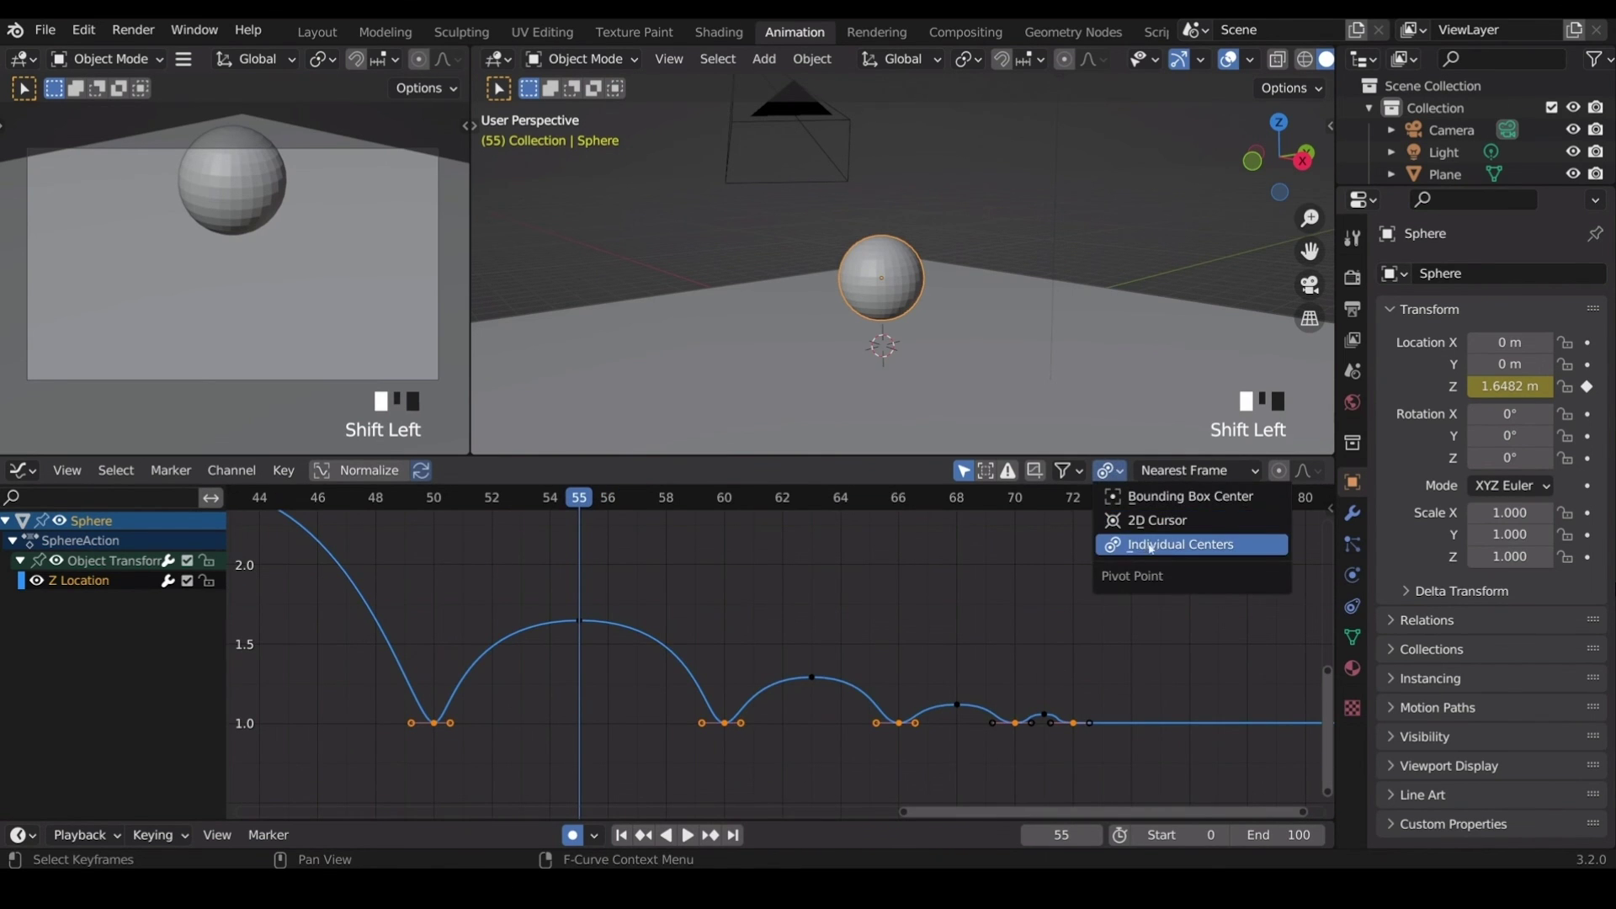
{"action": "left_click", "coordinate": [1151, 545]}
{"action": "key", "text": "s"}
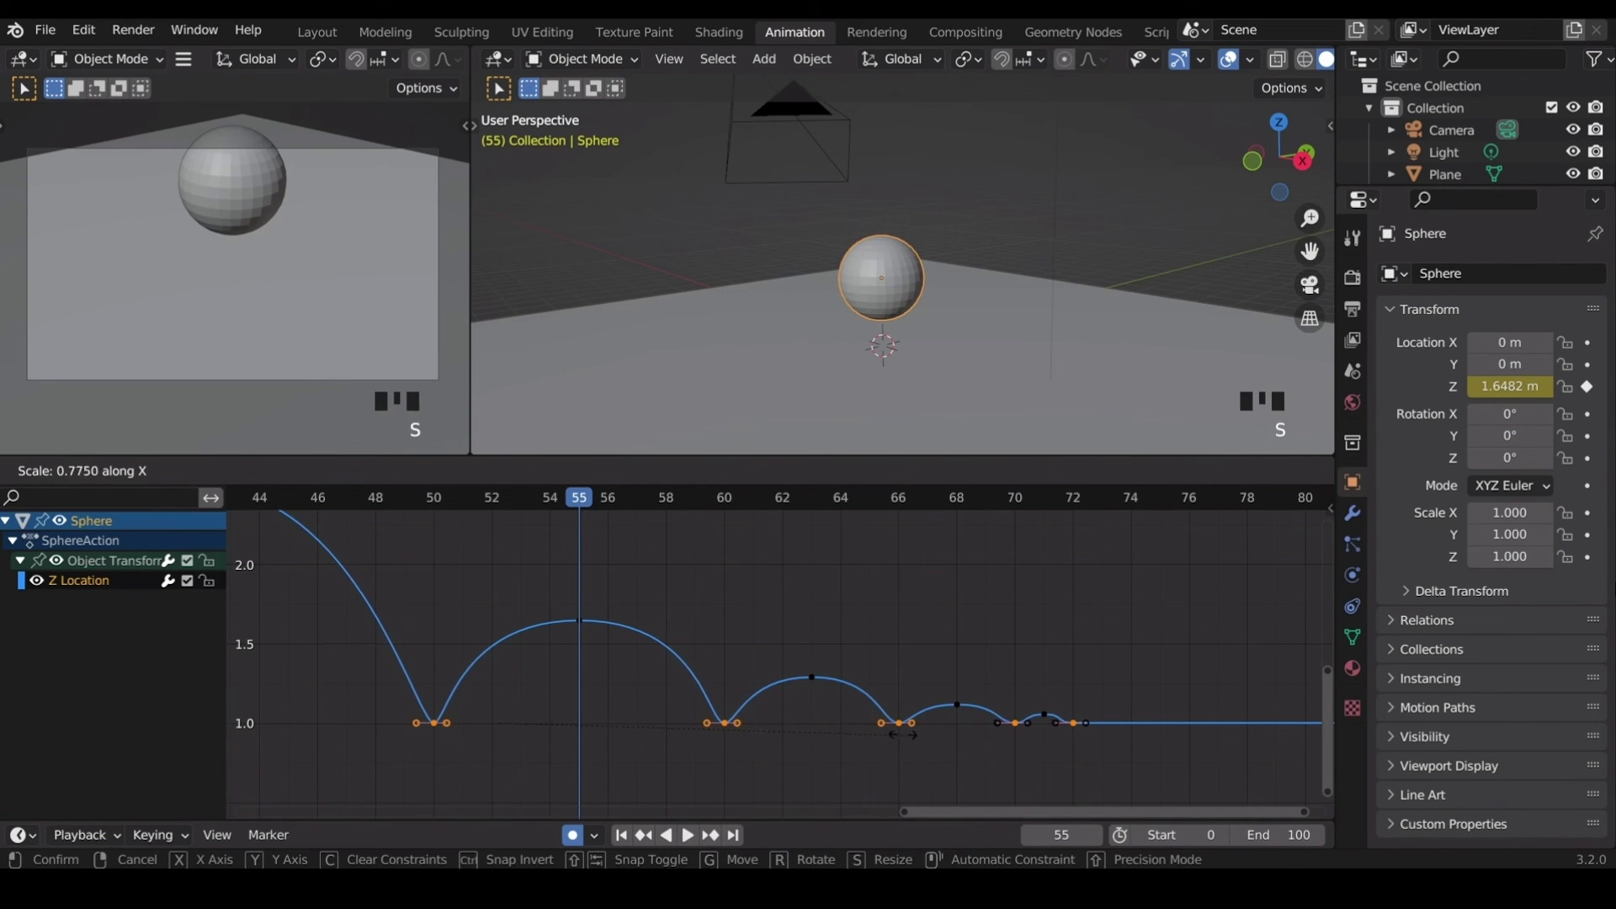
{"action": "left_click", "coordinate": [706, 738]}
Frame the whole Z Location curve and play the animation from the first frame to check the bounces.
{"action": "scroll", "coordinate": [1052, 726], "scroll_direction": "down", "scroll_amount": 5}
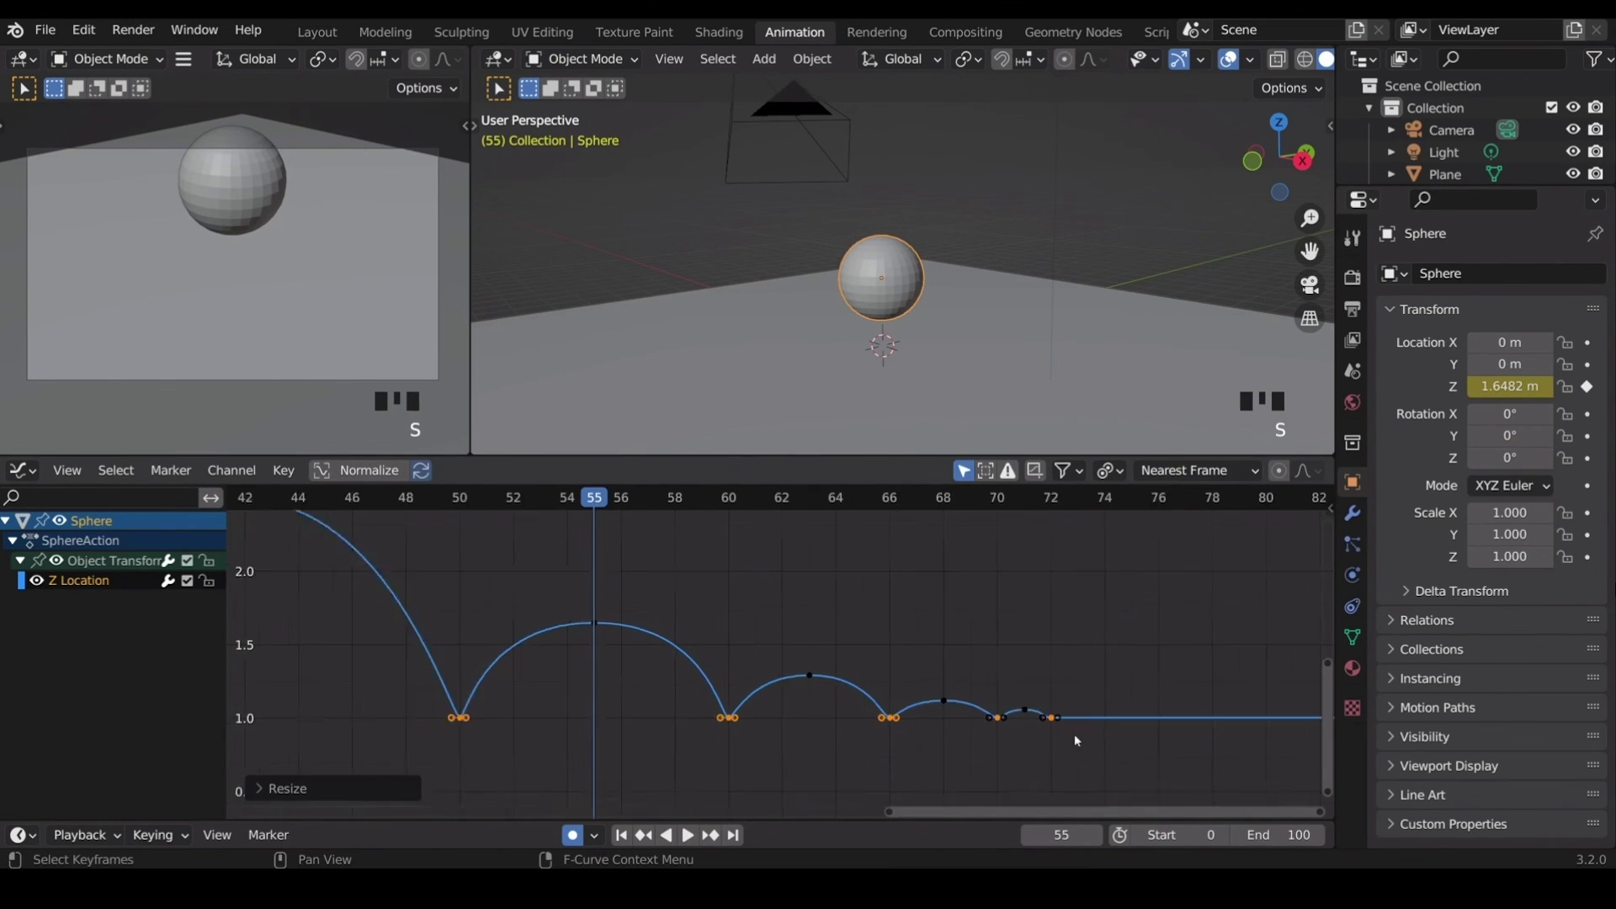
{"action": "key", "text": "Home"}
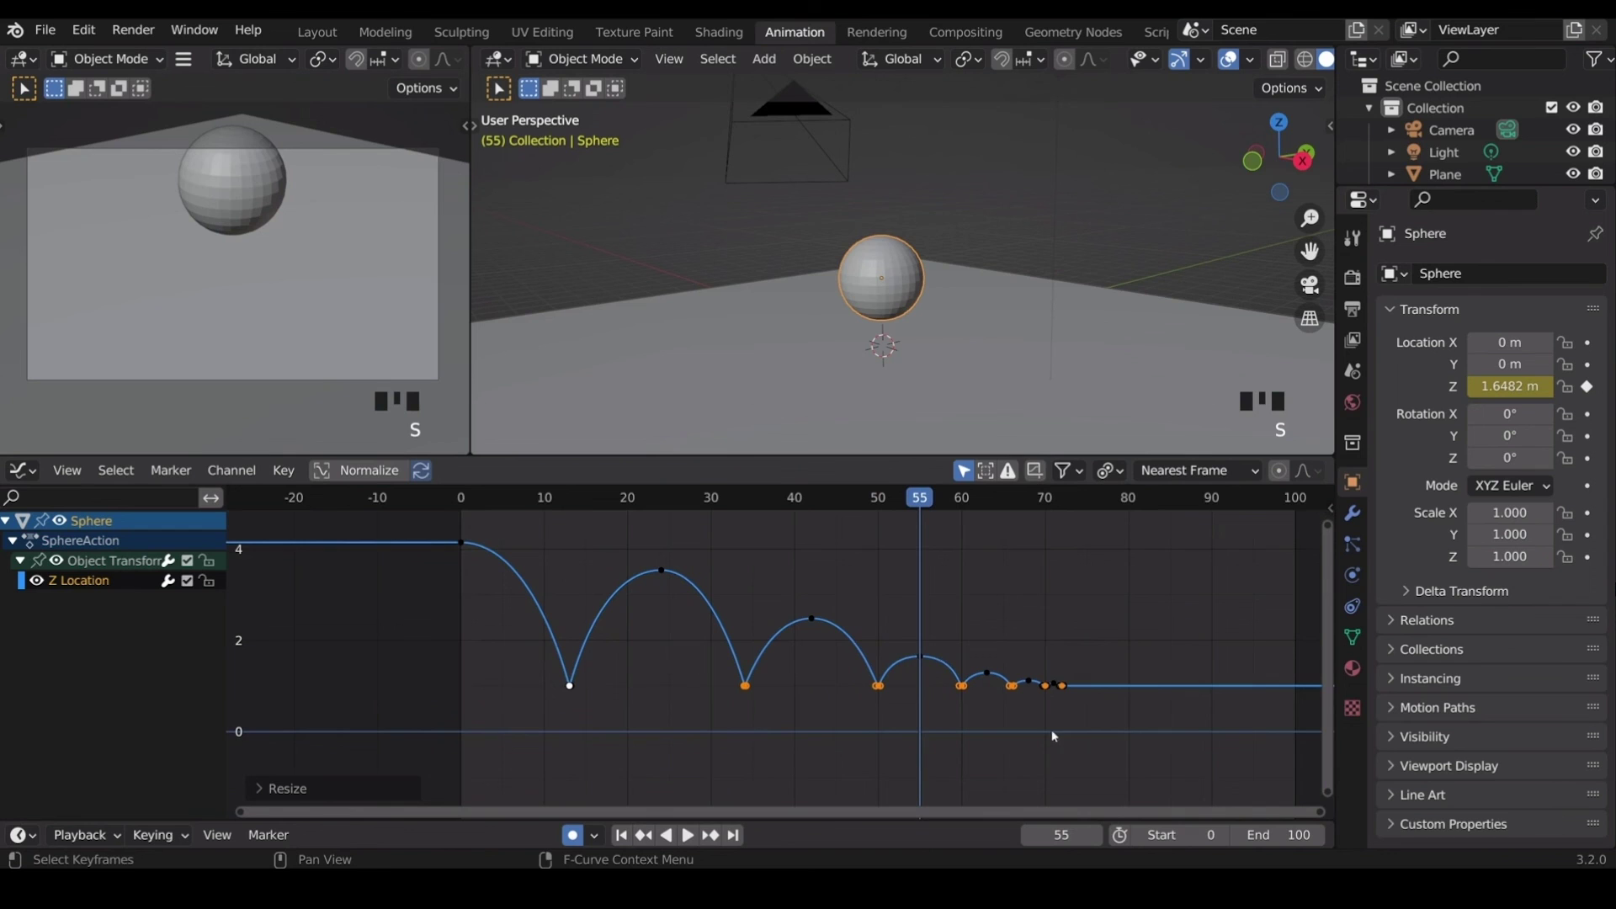
{"action": "key", "text": "shift+Left"}
{"action": "key", "text": "space"}
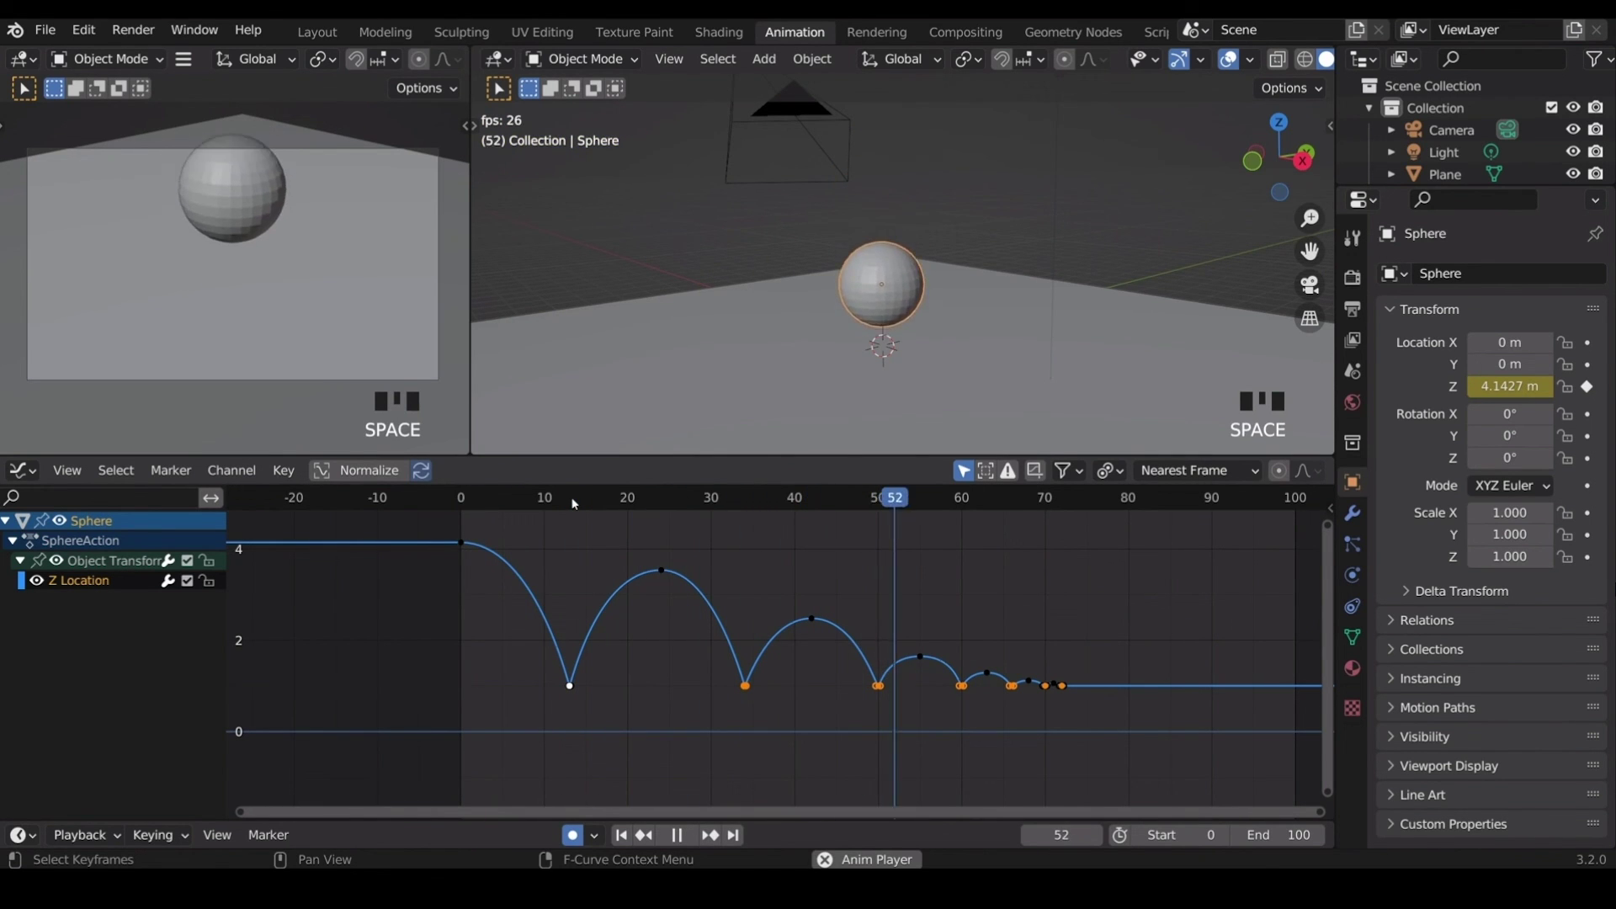
Set the scene's end frame to 80.
{"action": "double_click", "coordinate": [1124, 506]}
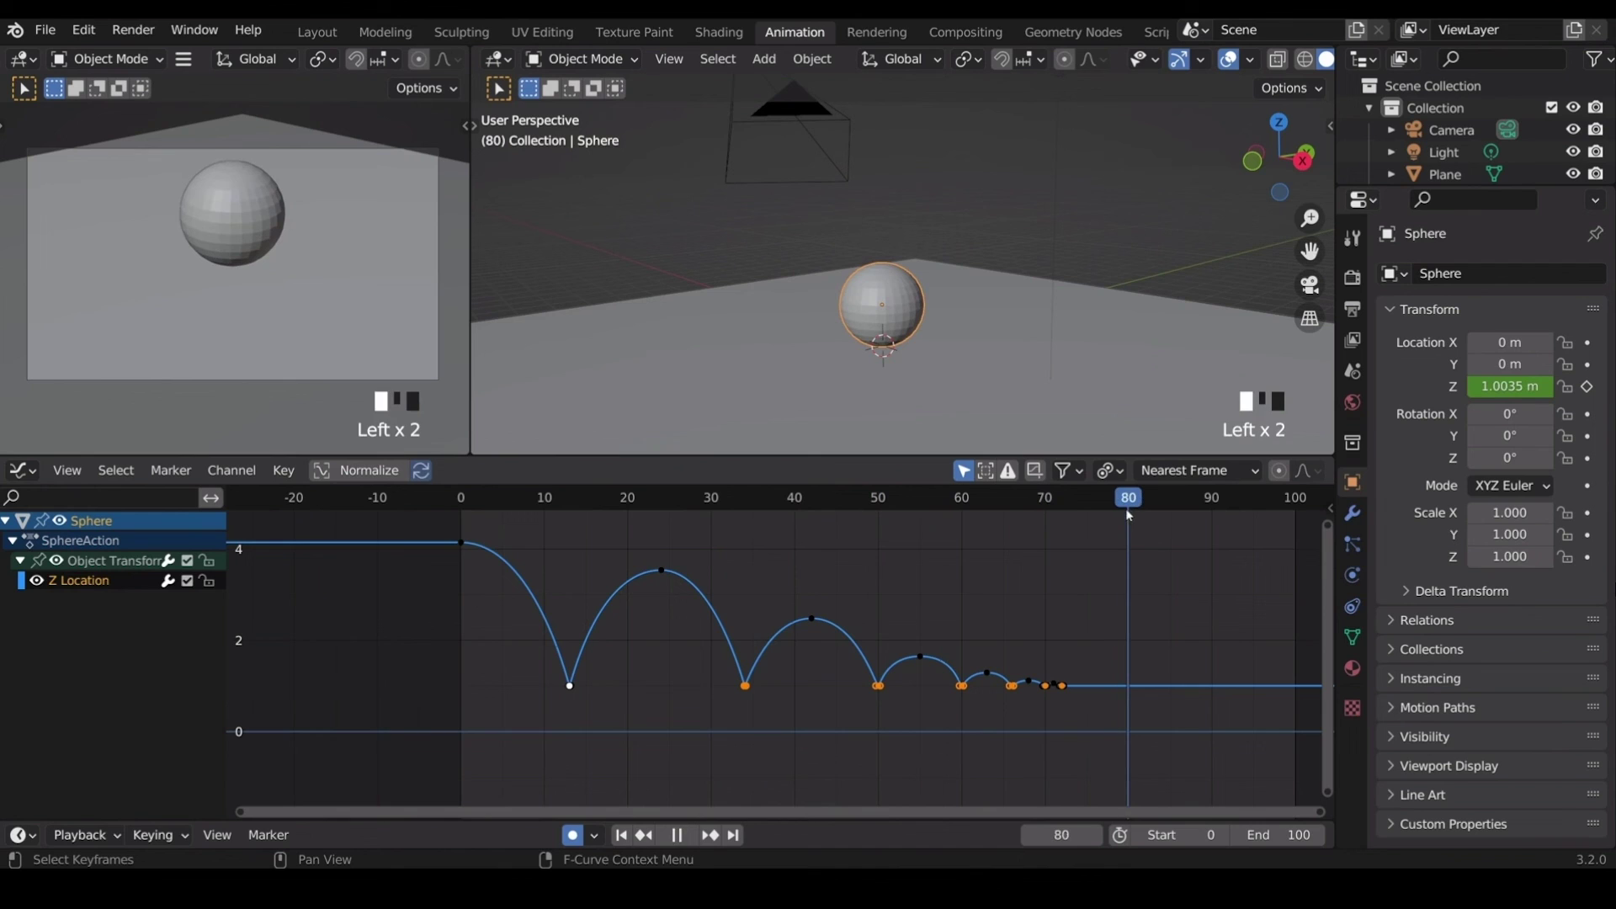
{"action": "left_click", "coordinate": [1279, 834]}
{"action": "type", "text": "80"}
{"action": "key", "text": "Return"}
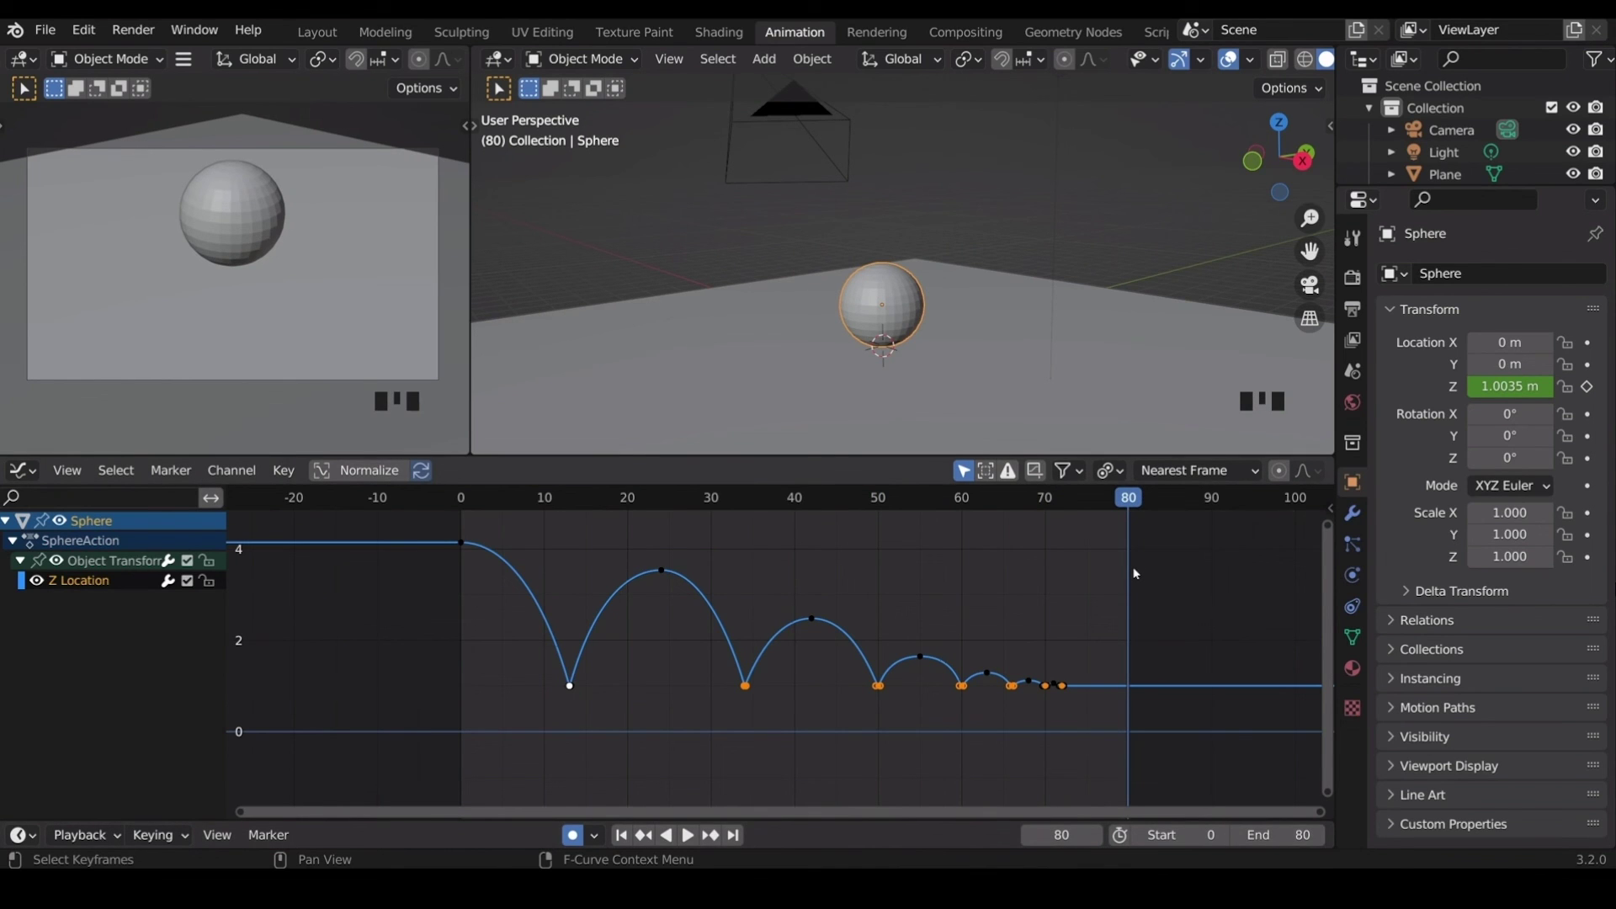
Check the stretch between frames 72 and 80, and play back the shortened animation.
{"action": "left_click_drag", "start_coordinate": [1075, 509], "coordinate": [1065, 513]}
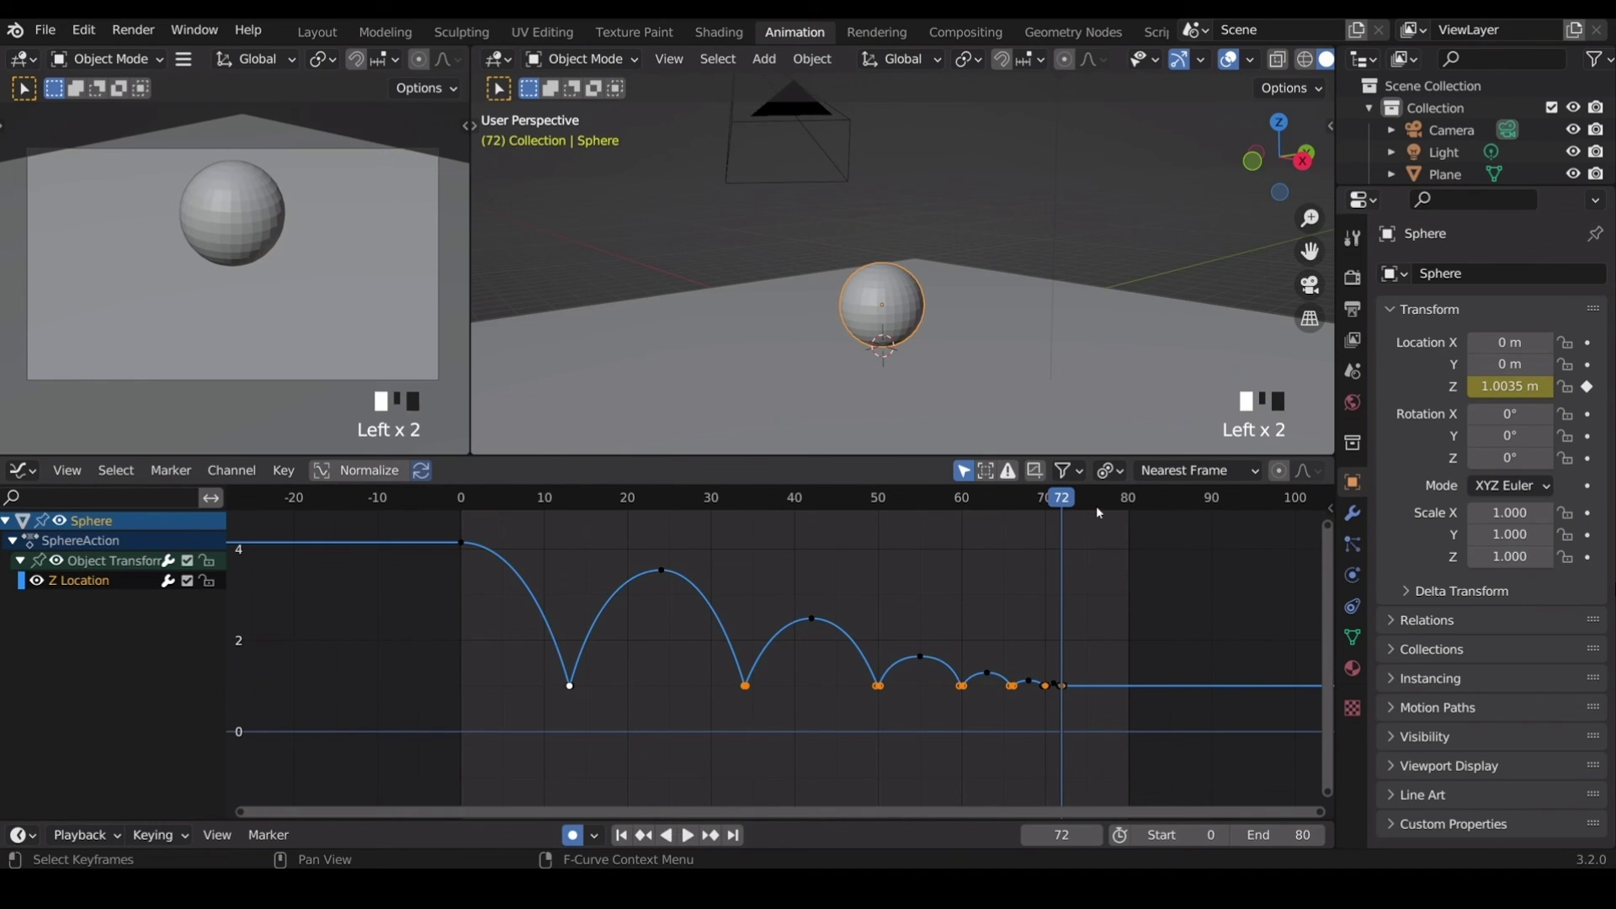
{"action": "left_click", "coordinate": [1129, 507]}
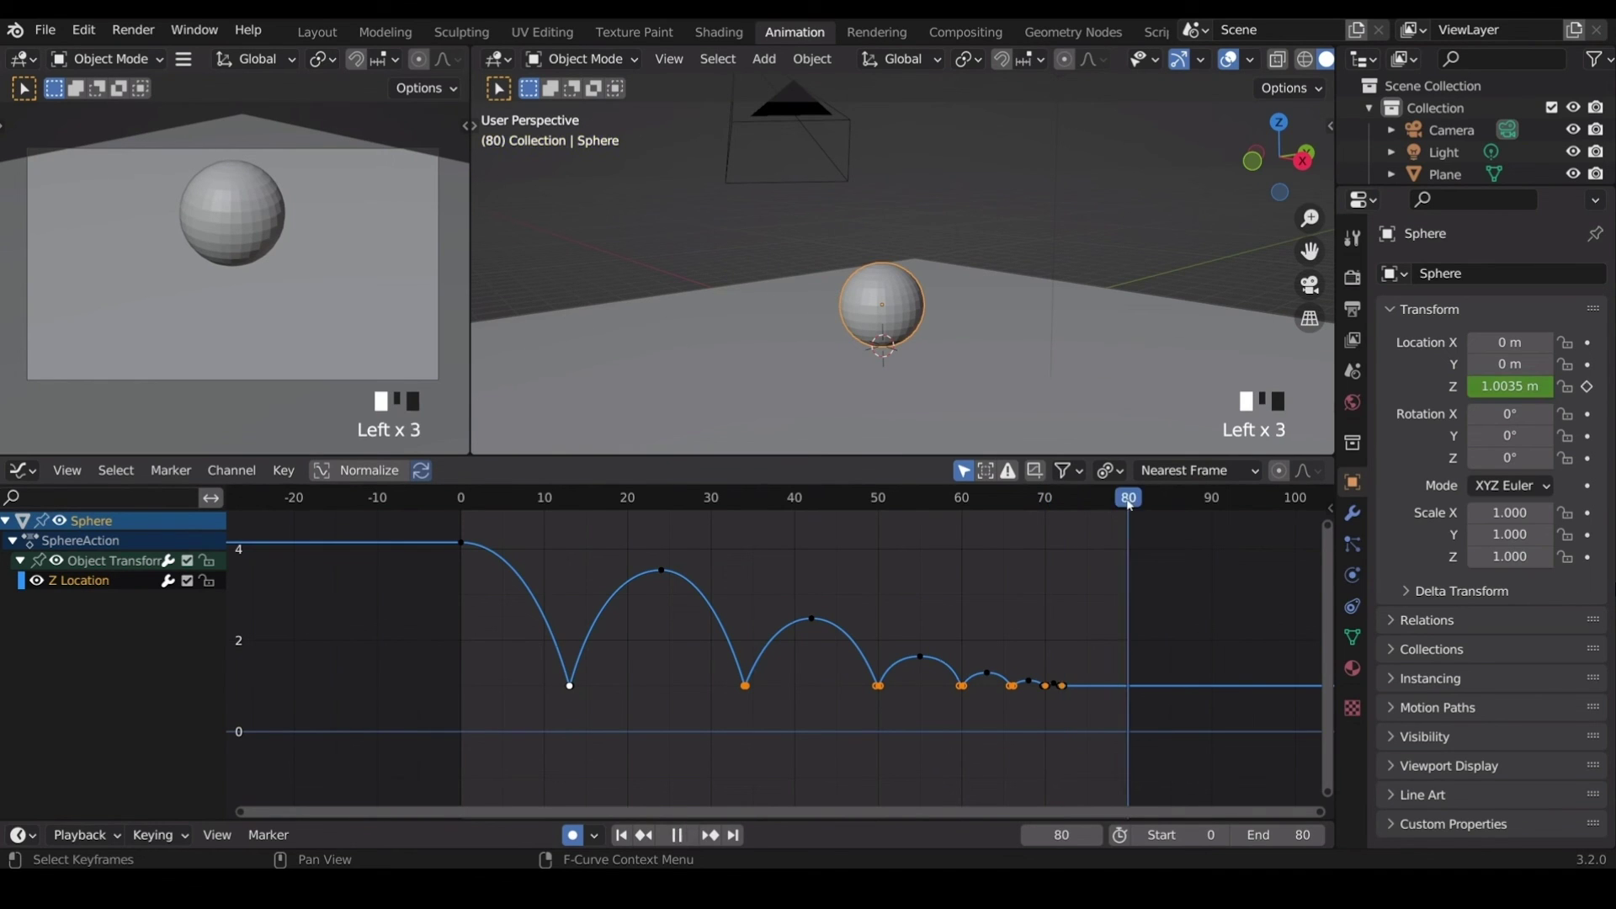
{"action": "mouse_move", "coordinate": [1129, 505]}
{"action": "left_mouse_down"}
{"action": "mouse_move", "coordinate": [1078, 507]}
{"action": "mouse_move", "coordinate": [1128, 505]}
{"action": "left_mouse_up"}
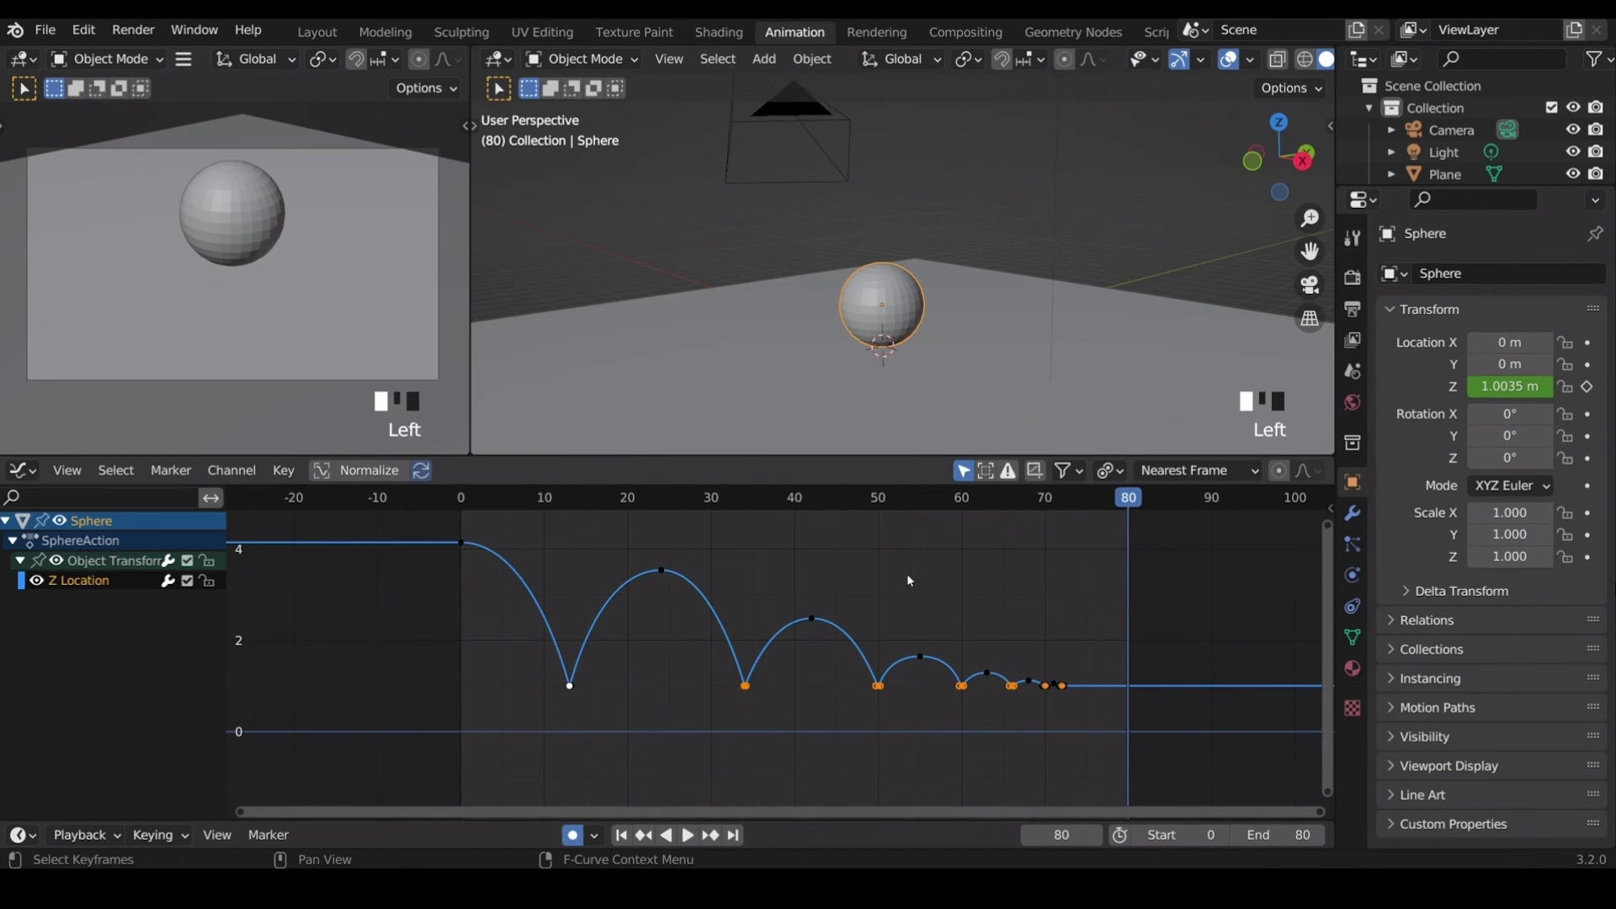
{"action": "key", "text": "space"}
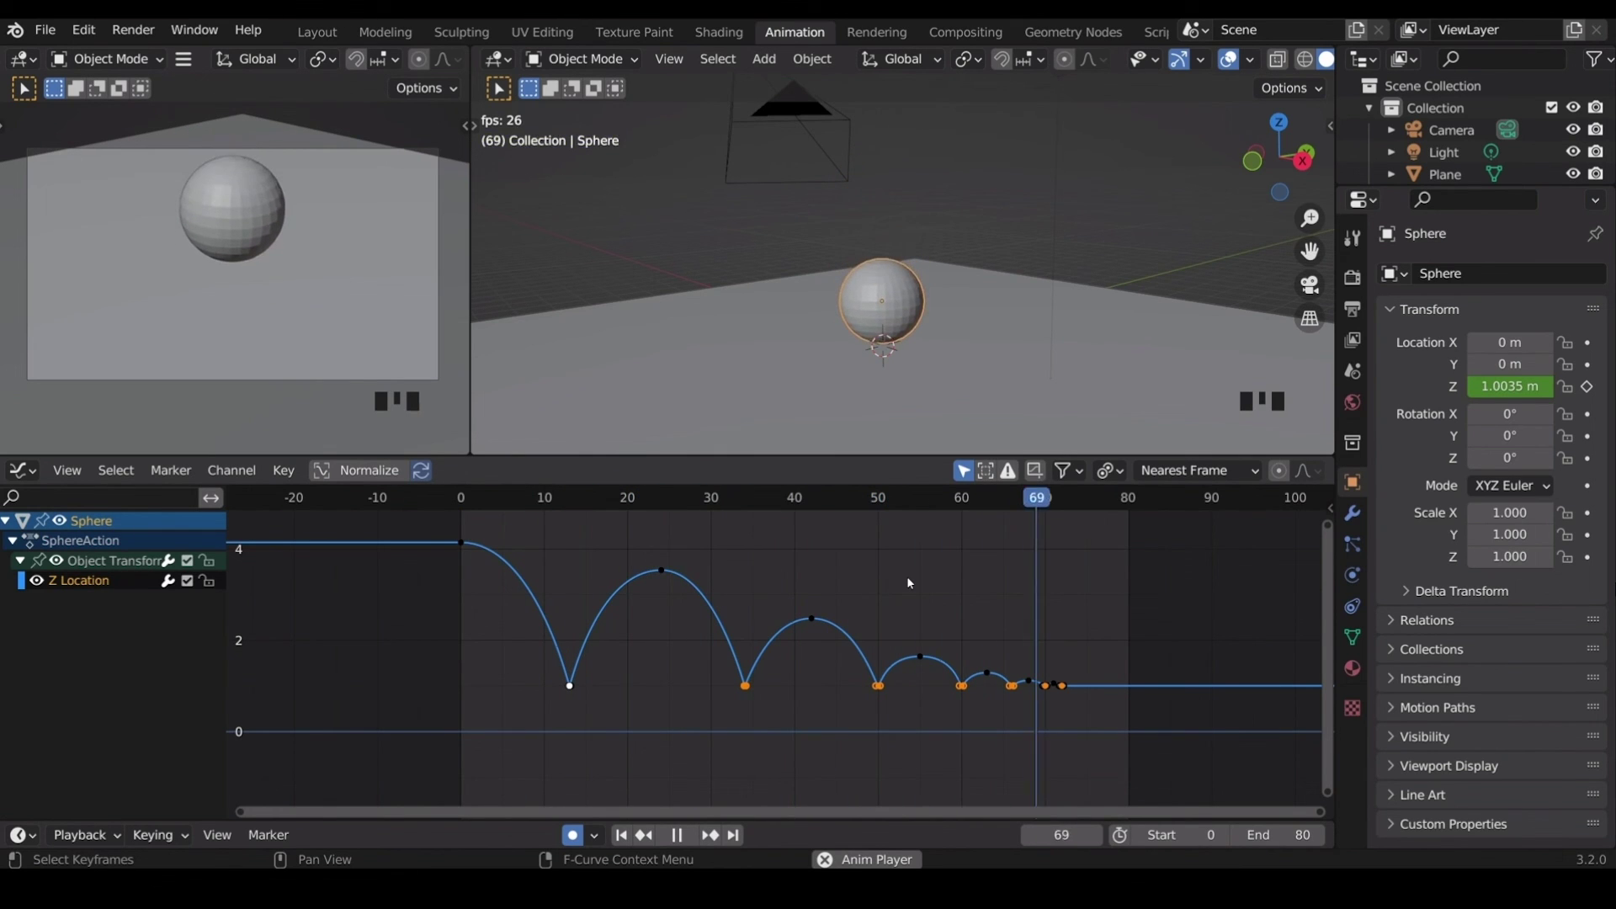
{"action": "key", "text": "space"}
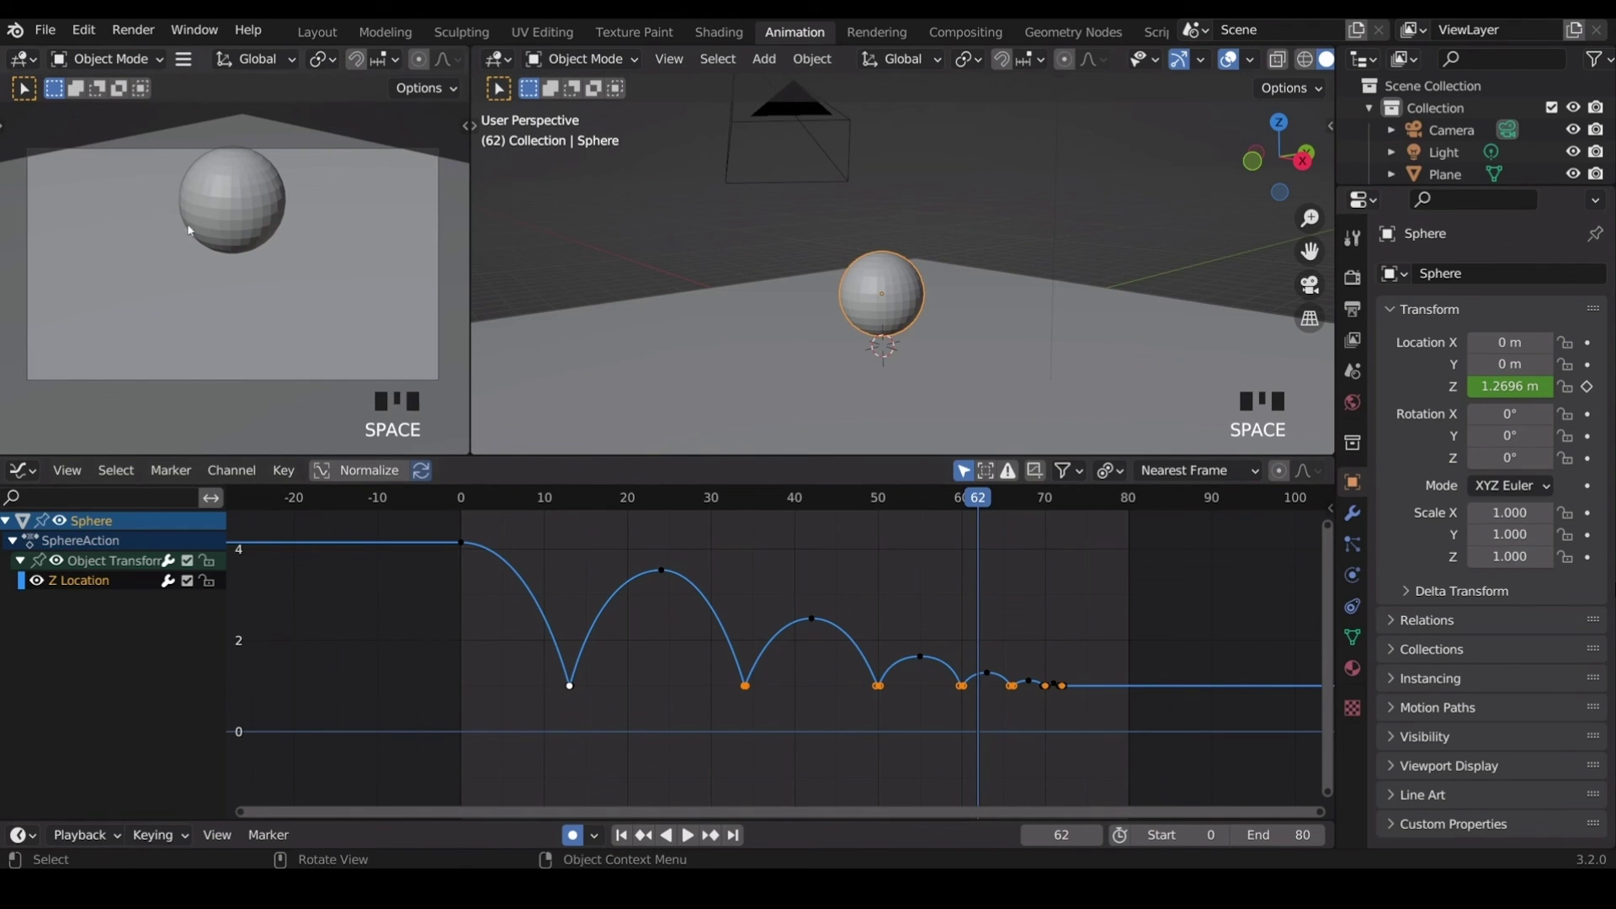
Open the choice of file formats in the scene's output settings.
{"action": "left_click", "coordinate": [1352, 309]}
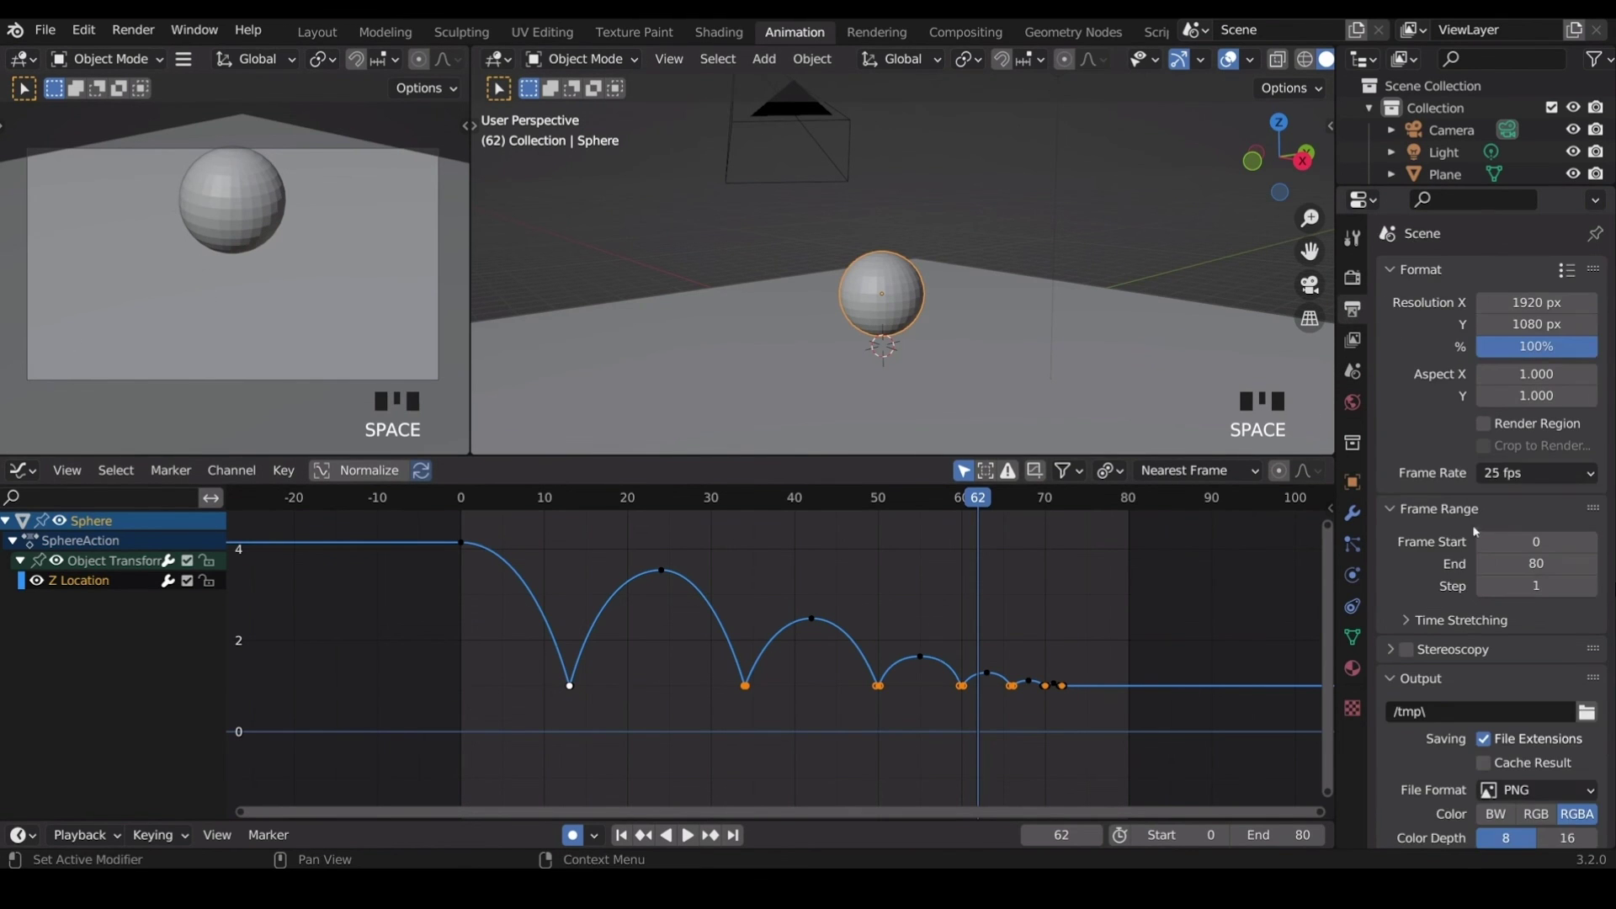
{"action": "scroll", "coordinate": [1471, 548], "scroll_direction": "down", "scroll_amount": 3}
{"action": "scroll", "coordinate": [1427, 641], "scroll_direction": "down", "scroll_amount": 1}
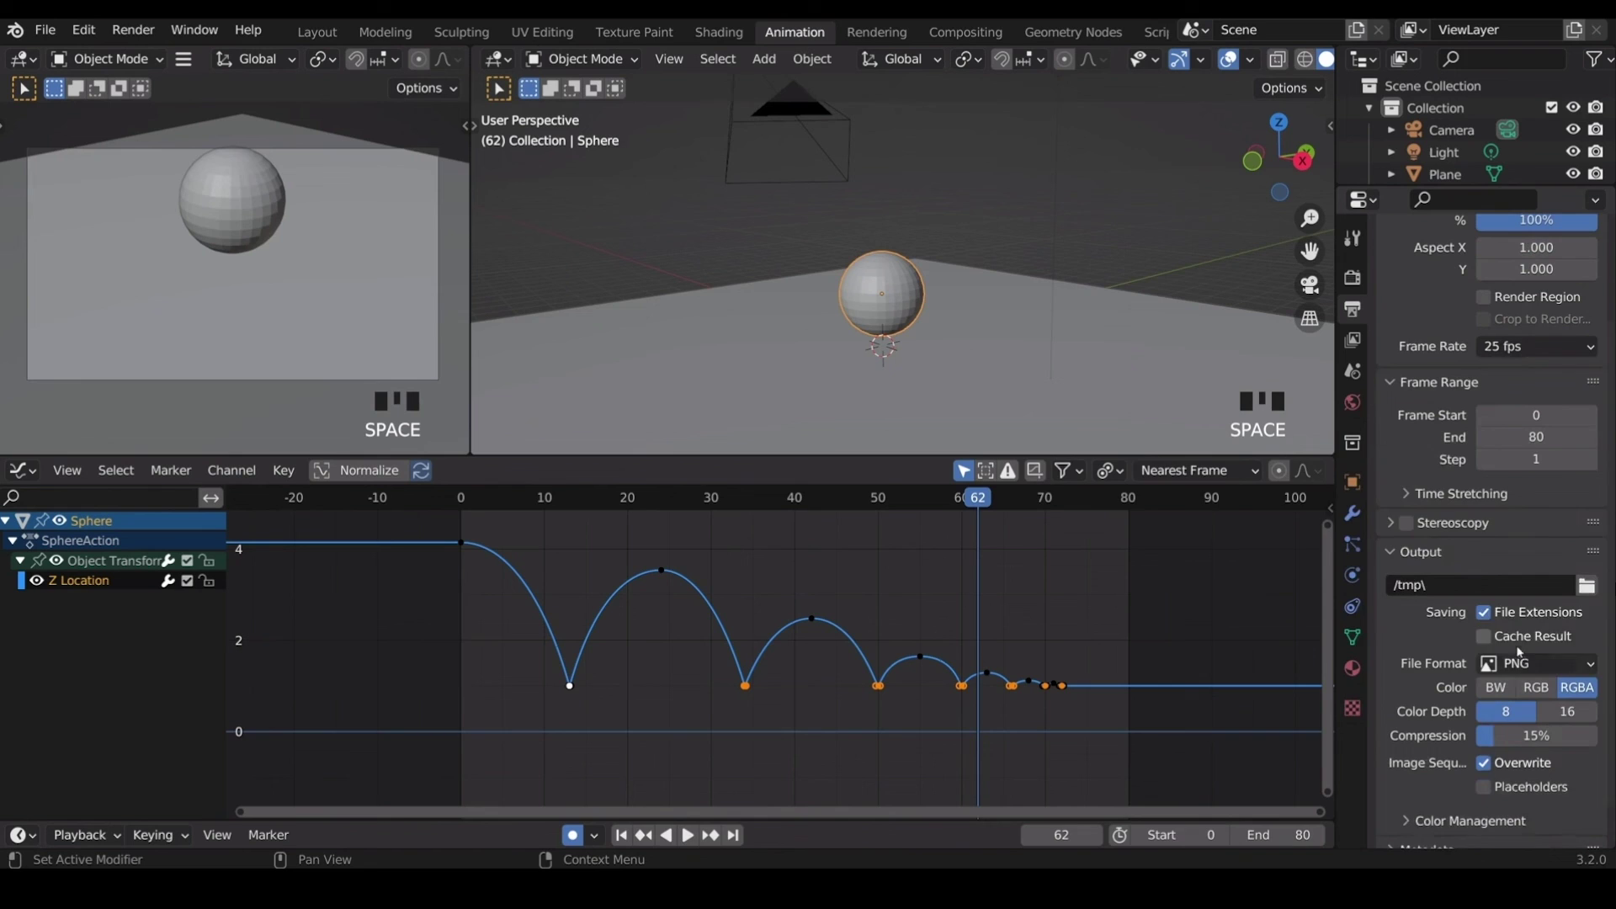
{"action": "left_click", "coordinate": [1548, 667]}
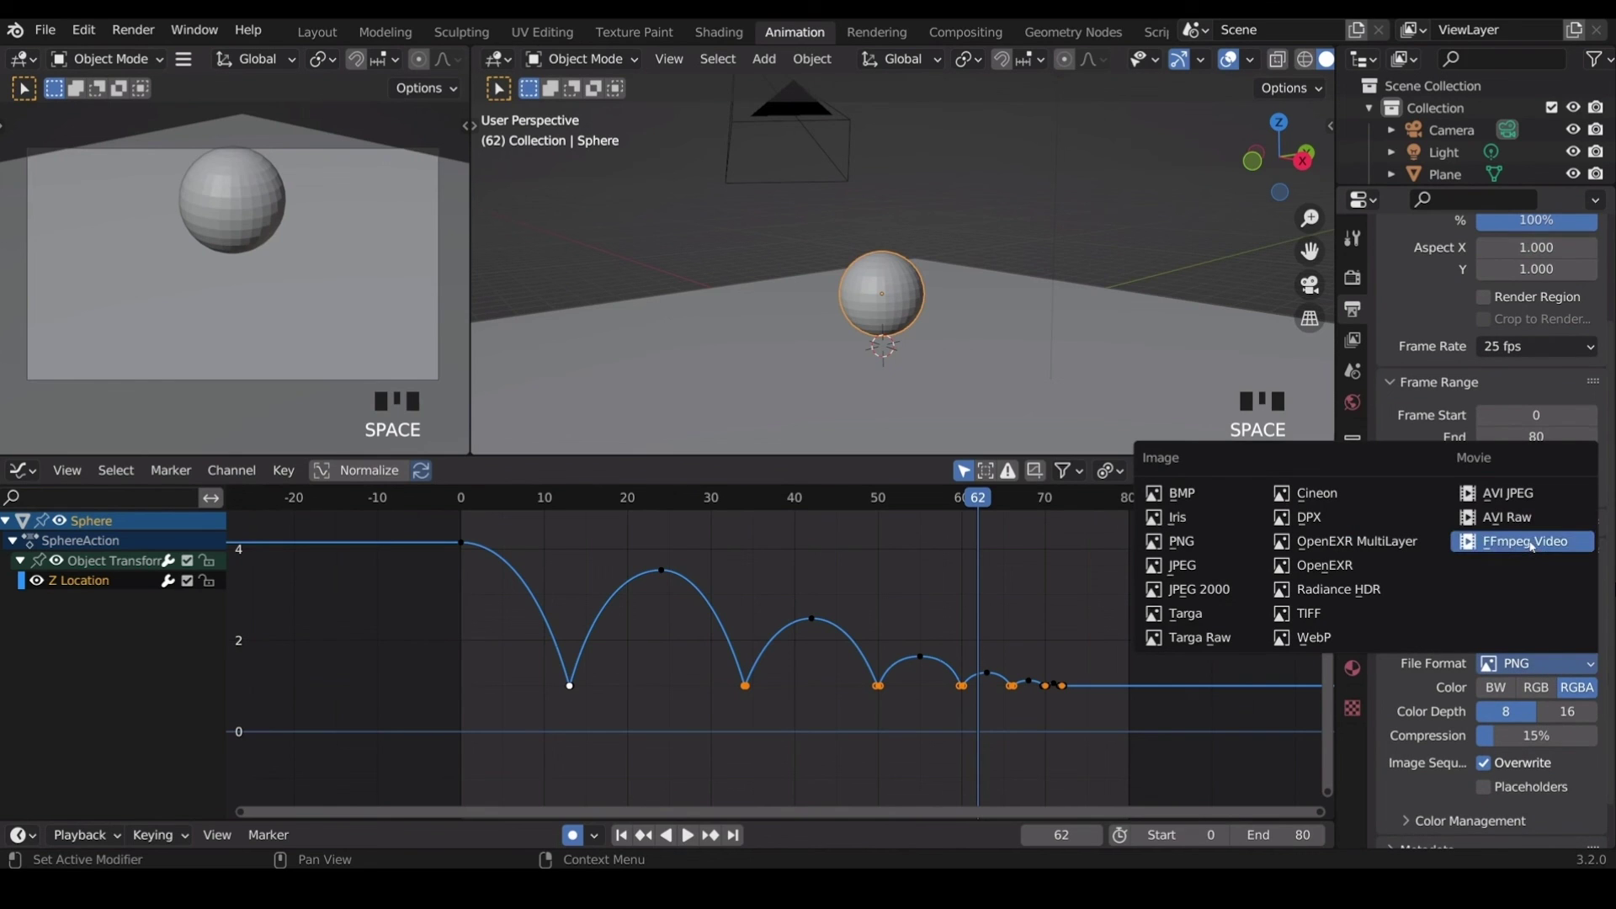